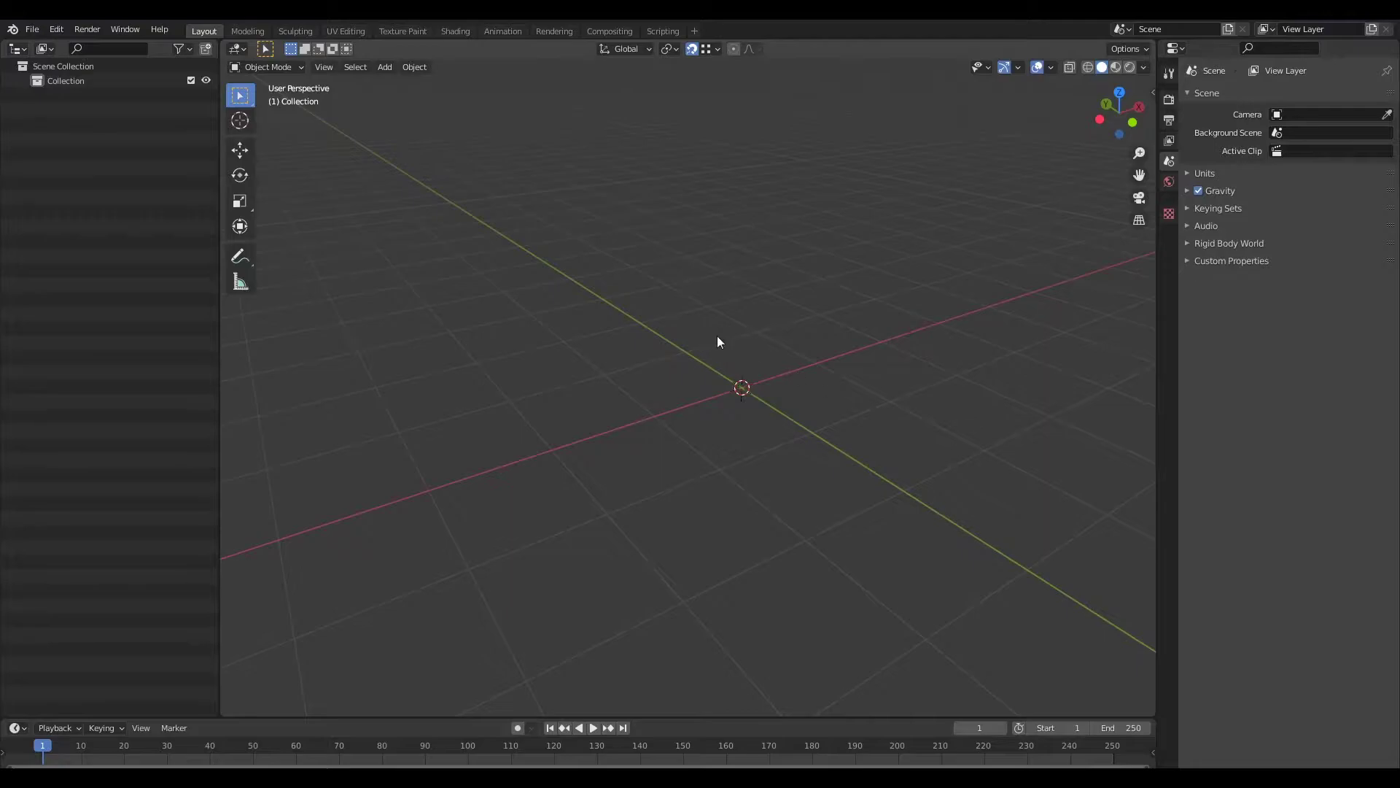
Add a mesh cylinder with 8 vertices at the scene origin.
{"action": "key", "text": "shift+a"}
{"action": "mouse_move", "coordinate": [716, 335]}
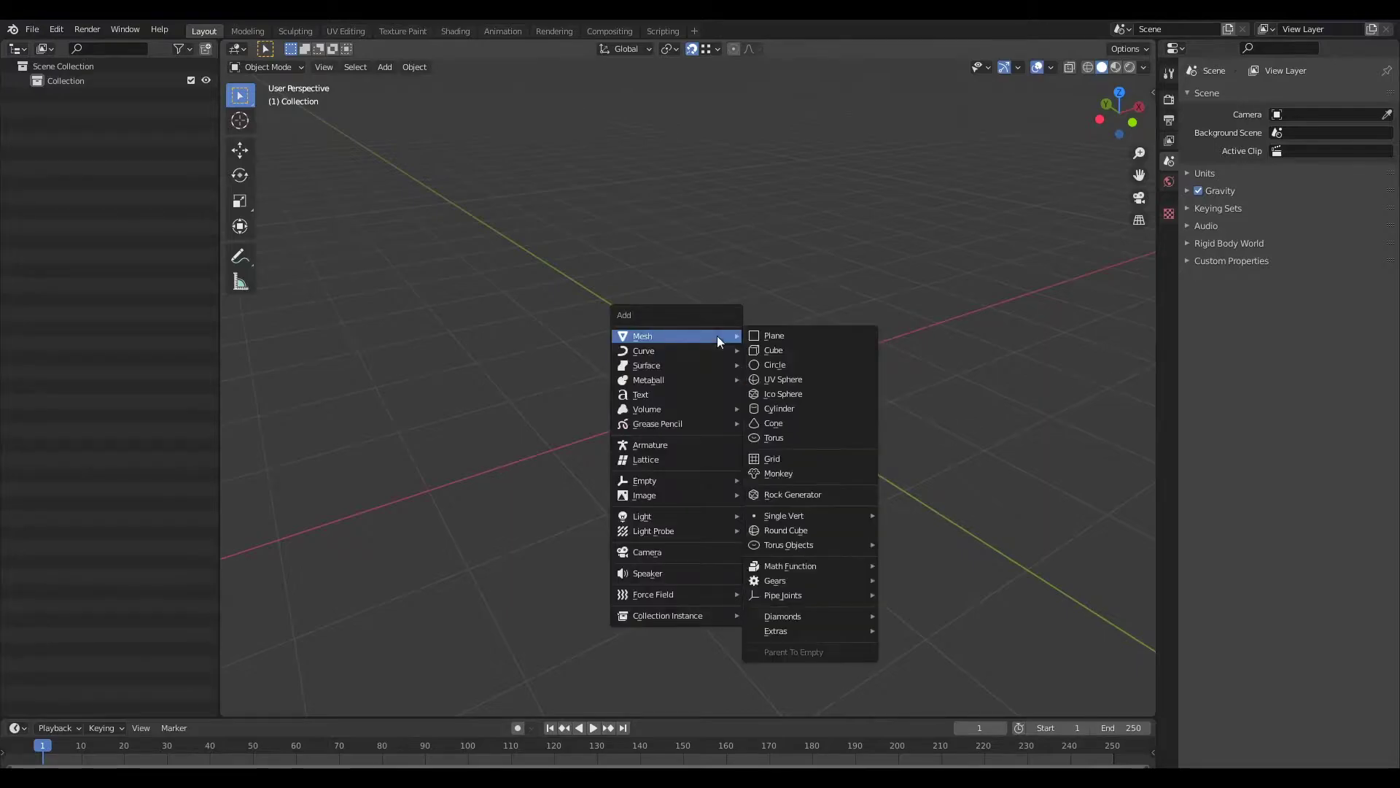
{"action": "left_click", "coordinate": [806, 405]}
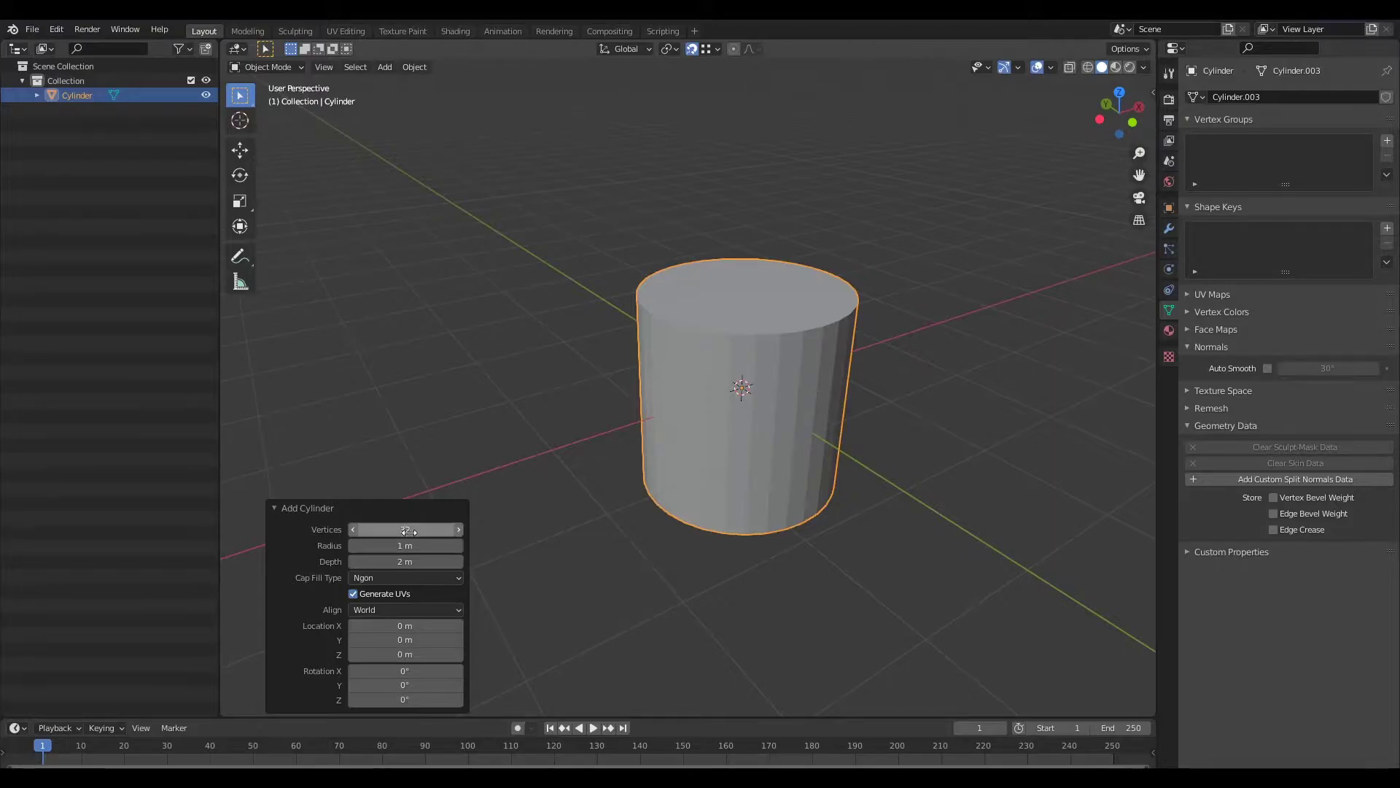
{"action": "left_click", "coordinate": [434, 529]}
{"action": "type", "text": "8"}
{"action": "key", "text": "Return"}
{"action": "middle_click_drag", "start_coordinate": [926, 400], "coordinate": [972, 413]}
{"action": "scroll", "coordinate": [971, 413], "scroll_direction": "up", "scroll_amount": 2}
{"action": "middle_click_drag", "start_coordinate": [892, 350], "coordinate": [898, 374], "text": "shift"}
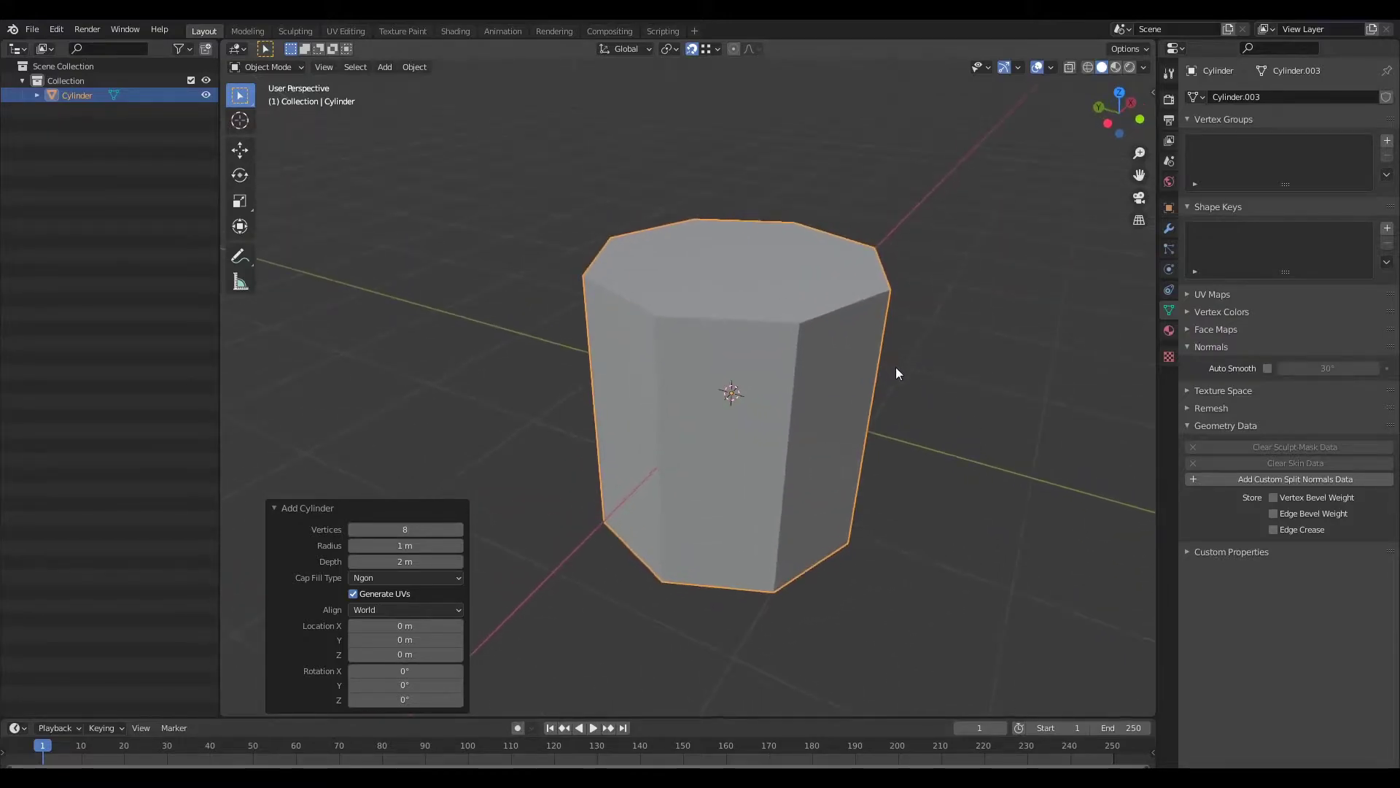
{"action": "scroll", "coordinate": [888, 406], "scroll_direction": "down", "scroll_amount": 4}
{"action": "key", "text": "shift+a"}
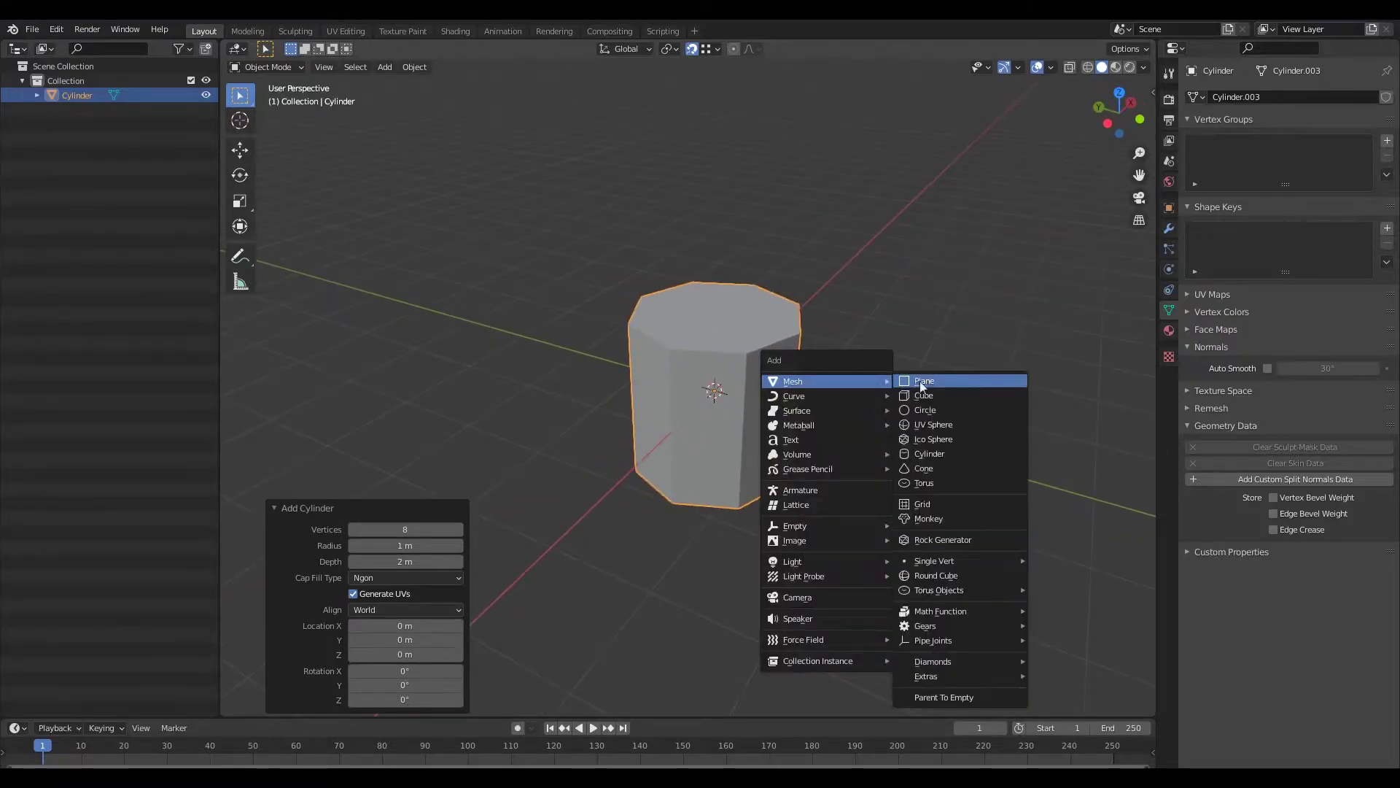
{"action": "left_click", "coordinate": [948, 425]}
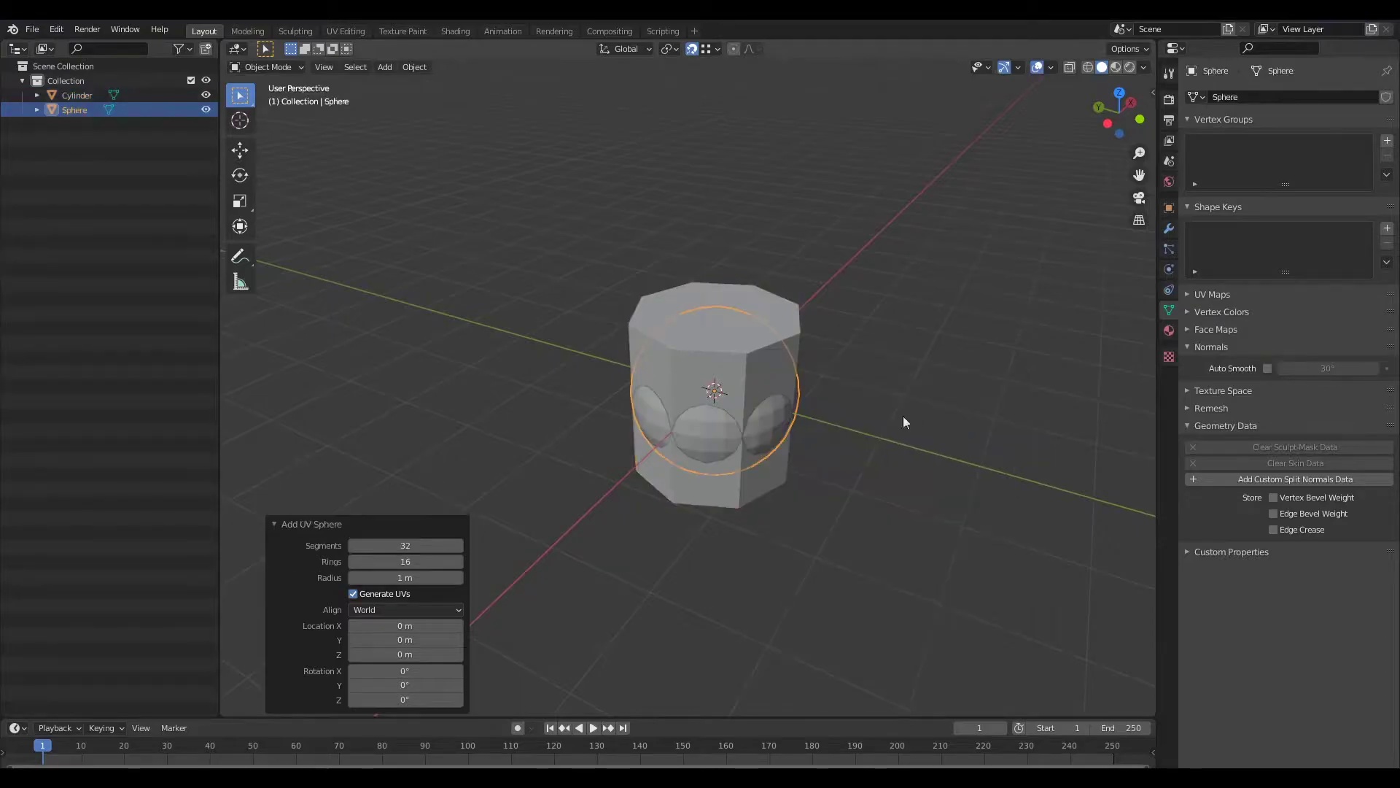
{"action": "key", "text": "g"}
{"action": "key", "text": "y"}
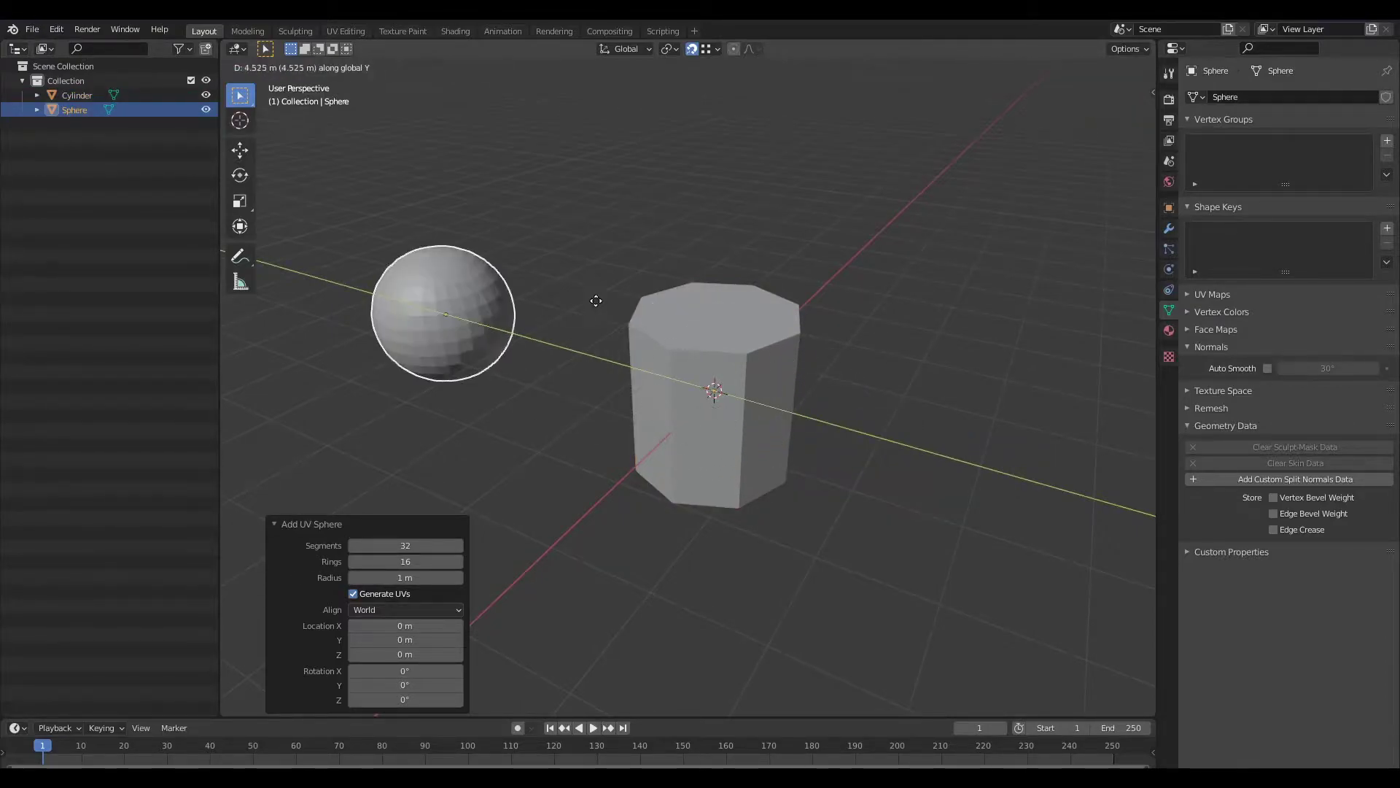
{"action": "left_click", "coordinate": [567, 334]}
{"action": "key", "text": "KP_Decimal"}
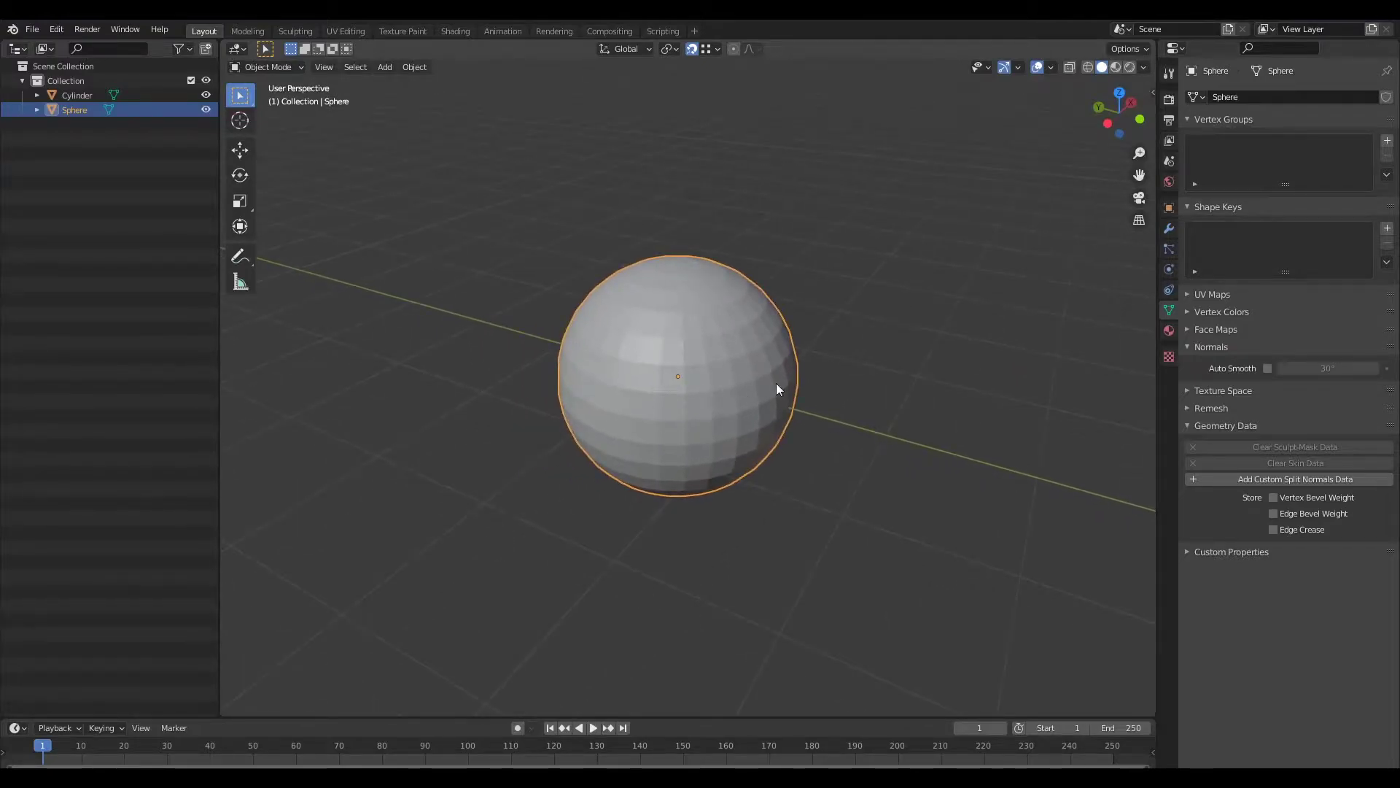
{"action": "scroll", "coordinate": [846, 418], "scroll_direction": "down", "scroll_amount": 4}
{"action": "key", "text": "x"}
{"action": "left_click", "coordinate": [702, 394]}
{"action": "scroll", "coordinate": [819, 441], "scroll_direction": "up", "scroll_amount": 3}
{"action": "middle_click_drag", "start_coordinate": [819, 441], "coordinate": [659, 375]}
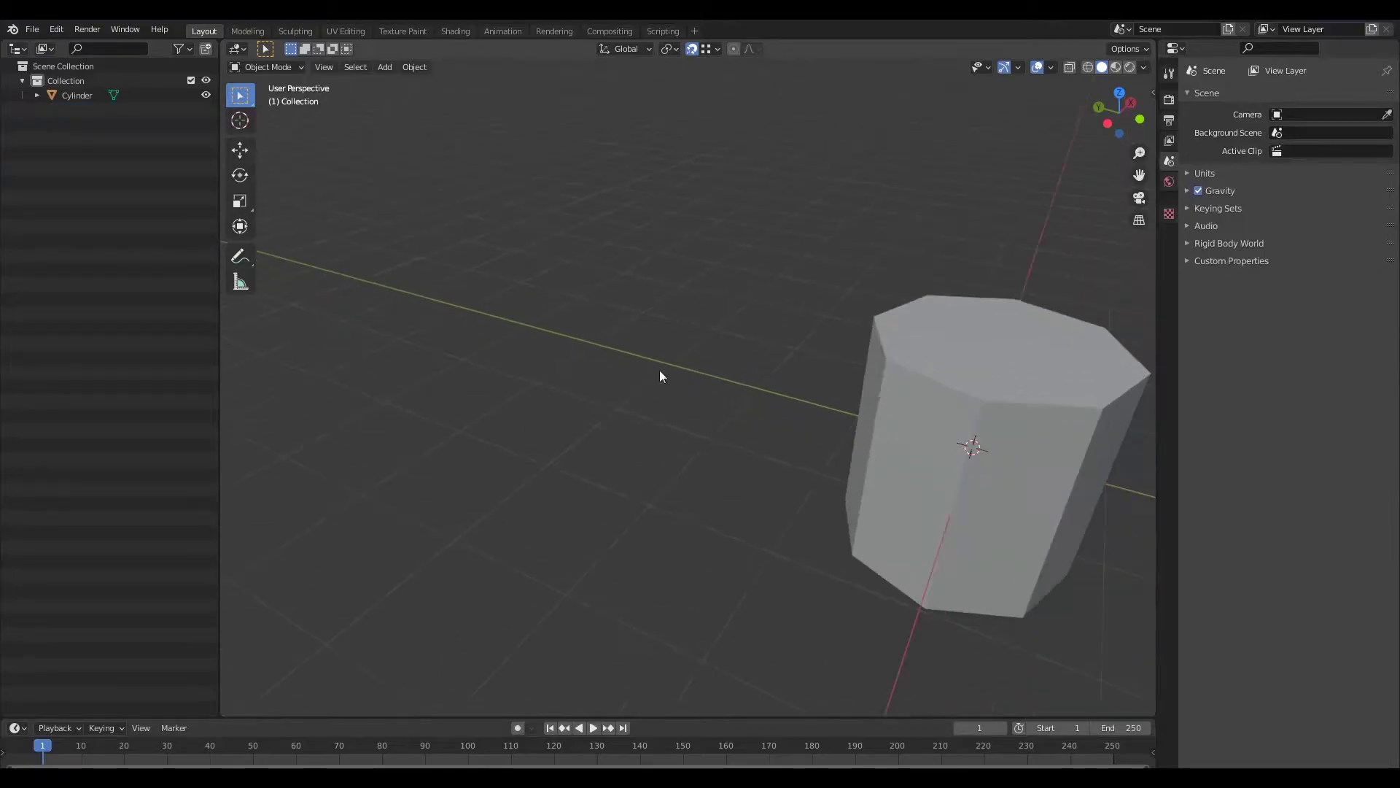
{"action": "key", "text": "shift+a"}
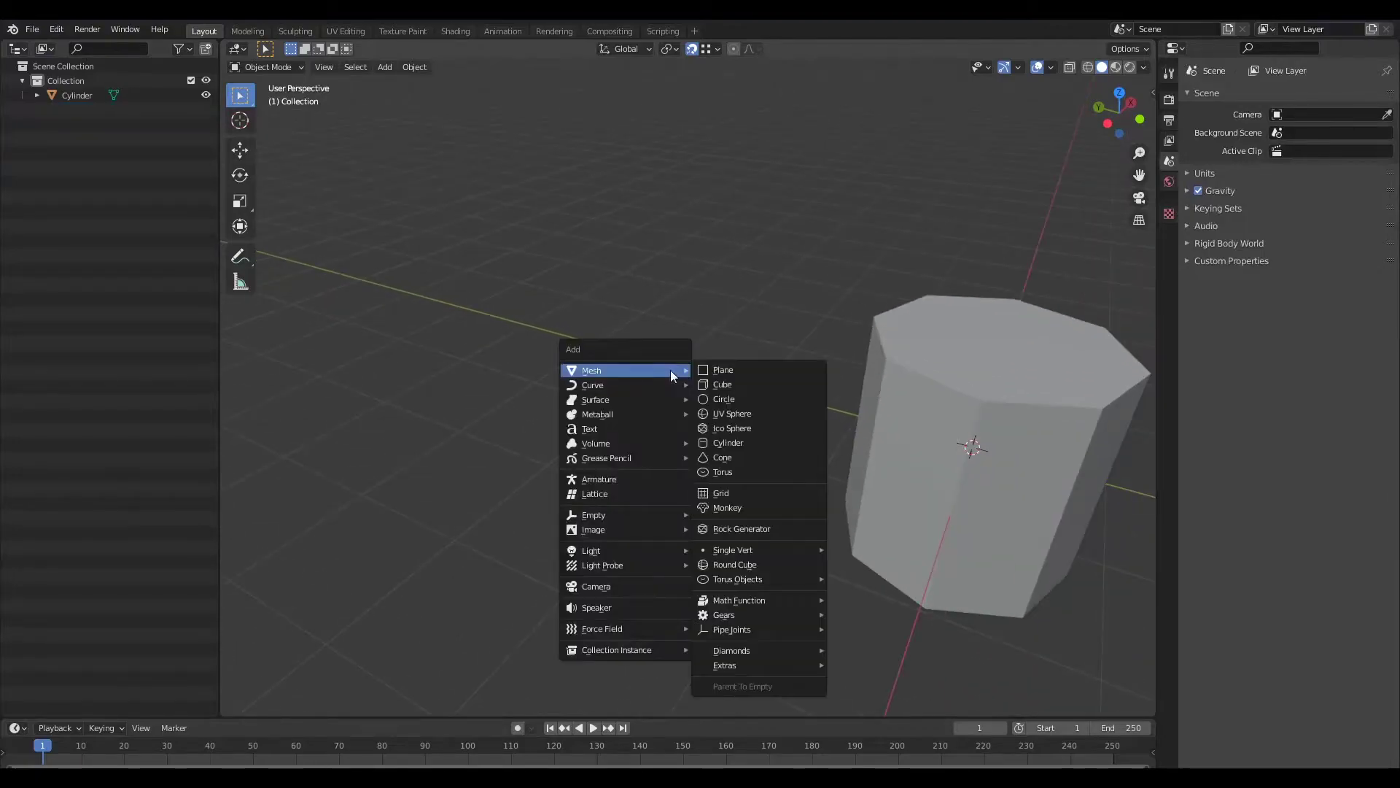
{"action": "left_click", "coordinate": [760, 414]}
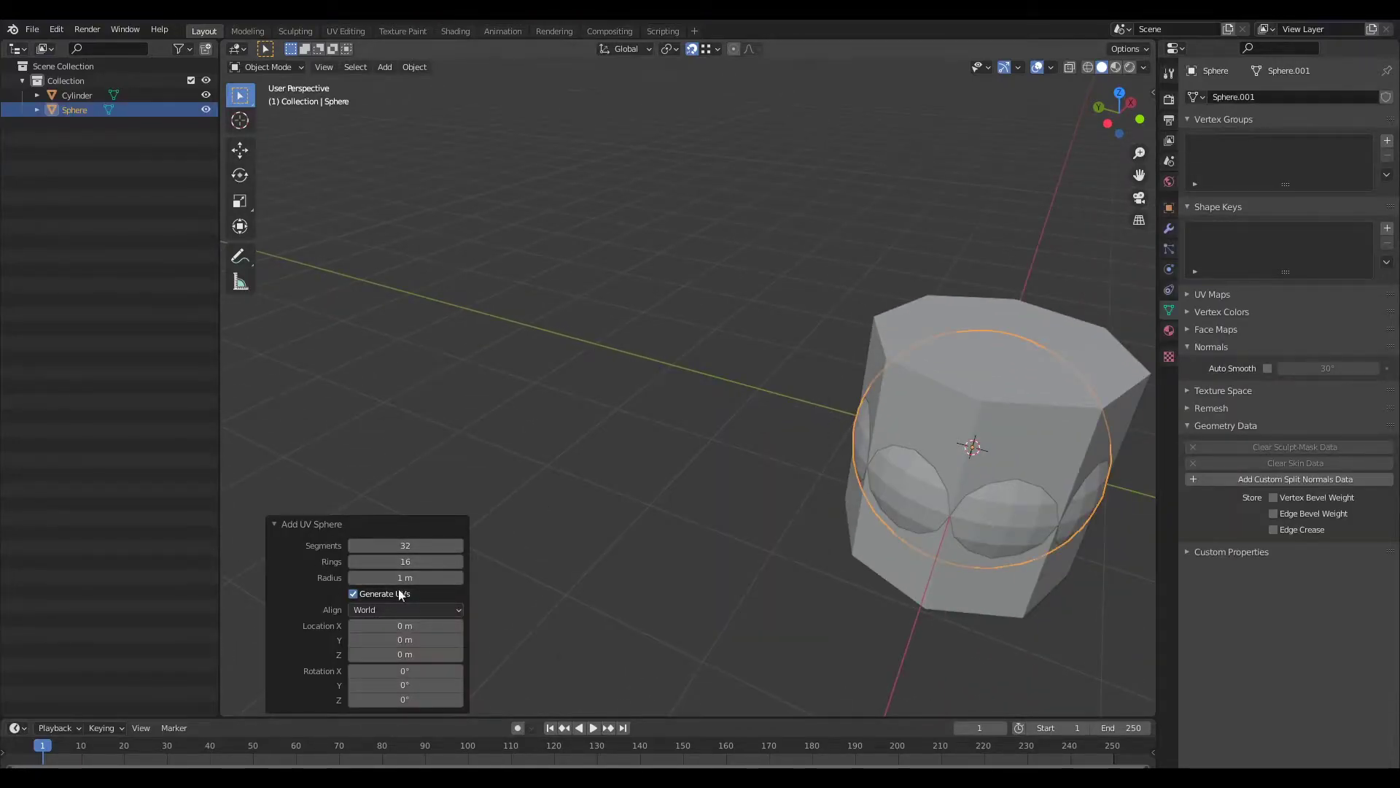
{"action": "scroll", "coordinate": [701, 437], "scroll_direction": "up", "scroll_amount": 2}
{"action": "scroll", "coordinate": [685, 414], "scroll_direction": "down", "scroll_amount": 4}
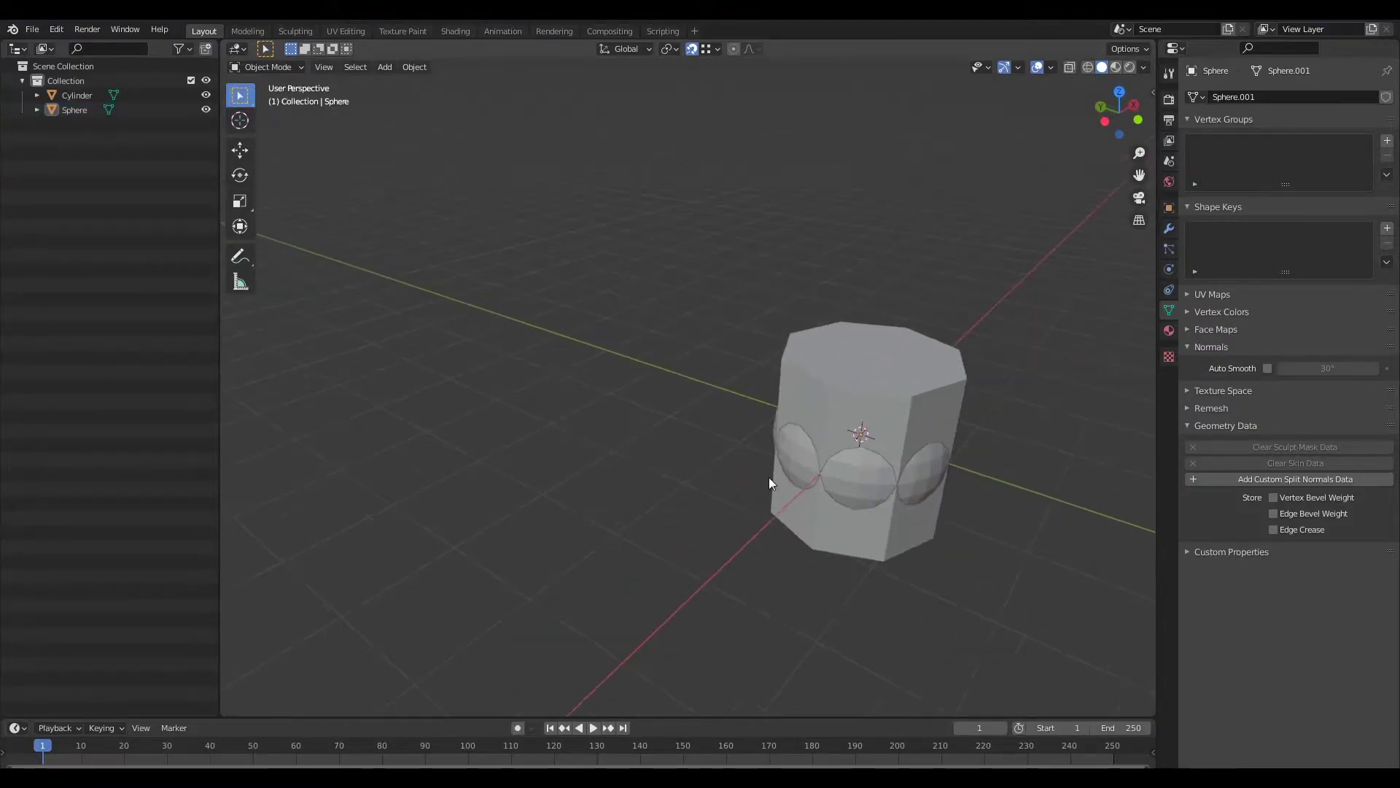
{"action": "middle_click_drag", "start_coordinate": [798, 484], "coordinate": [781, 461], "text": "shift"}
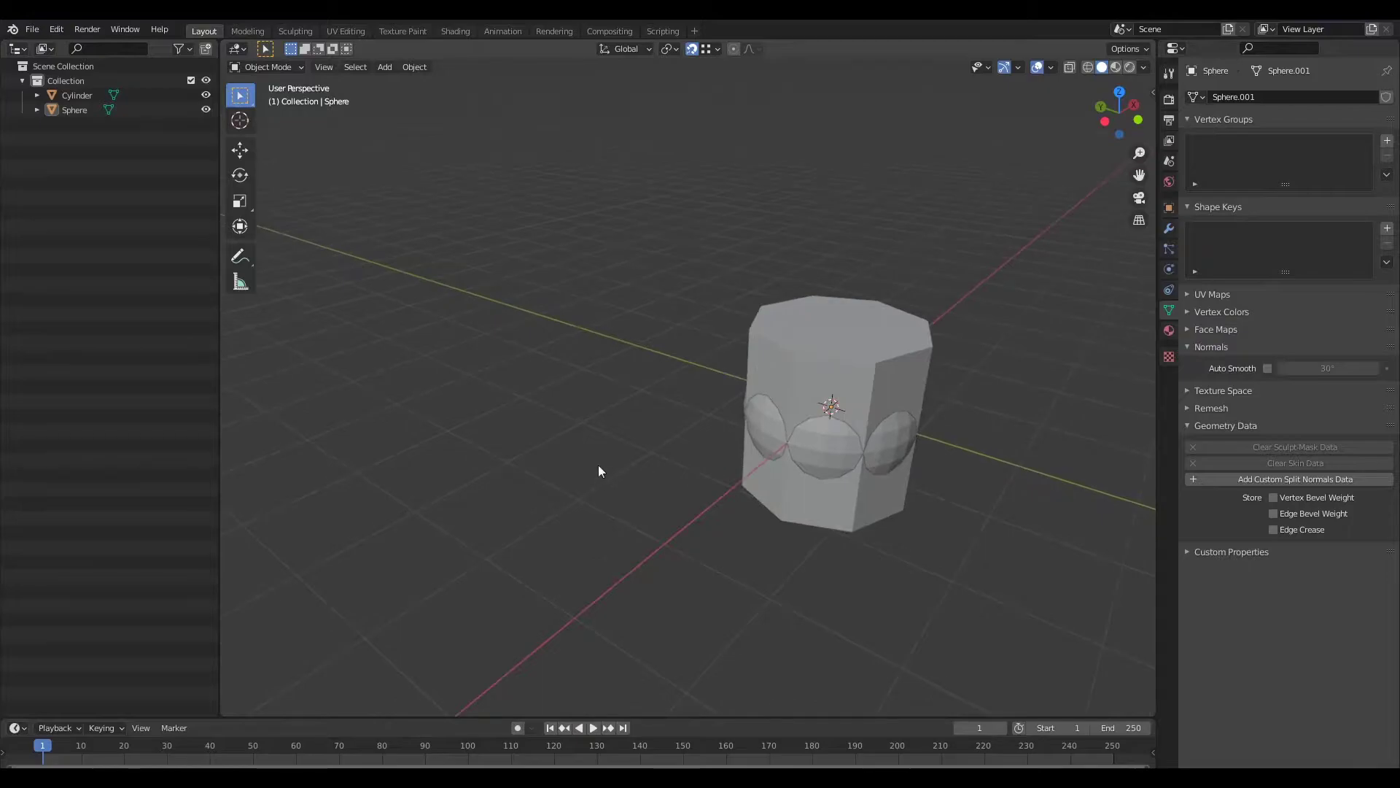
{"action": "left_click", "coordinate": [831, 452]}
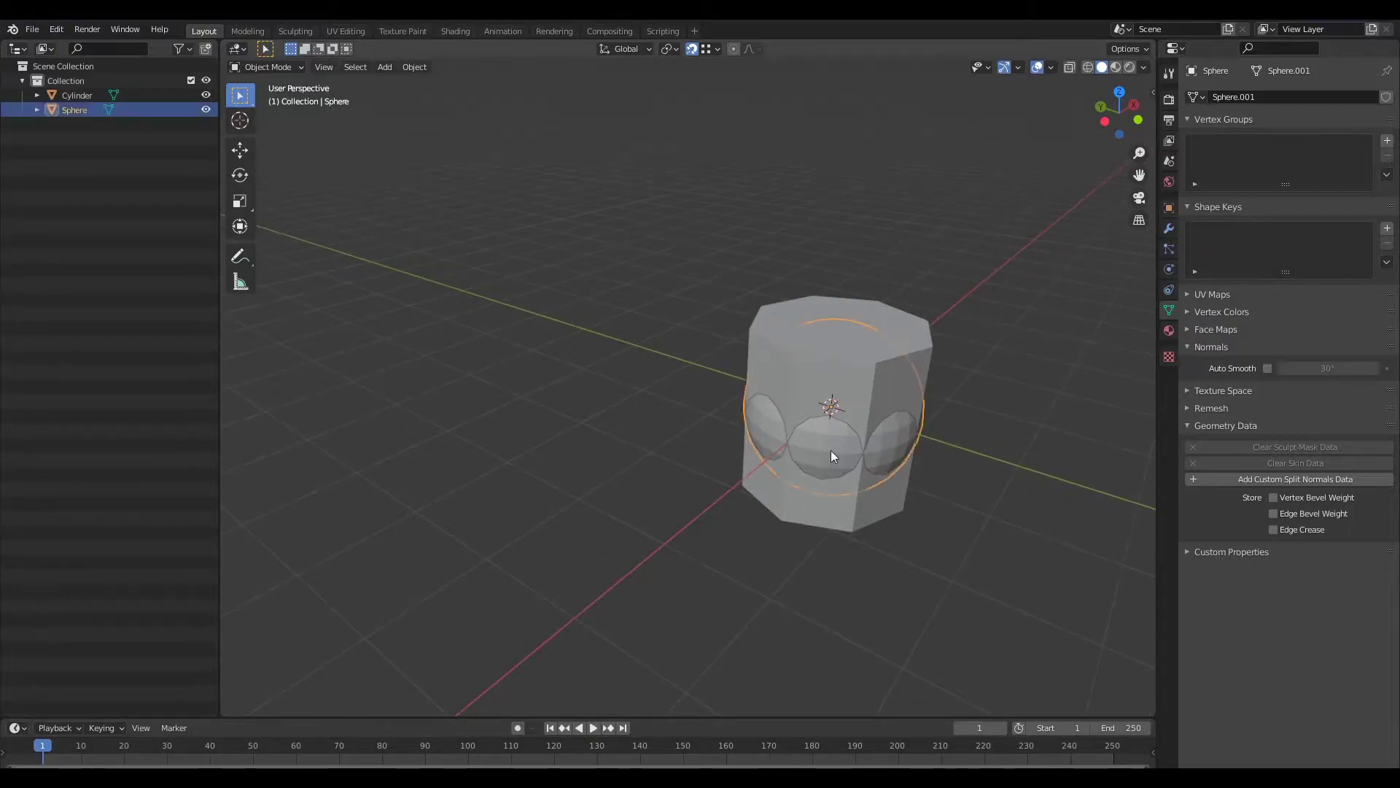
{"action": "key", "text": "x"}
{"action": "left_click", "coordinate": [865, 478]}
Add a UV sphere with 16 segments and 8 rings at the scene origin.
{"action": "key", "text": "shift+a"}
{"action": "mouse_move", "coordinate": [654, 375]}
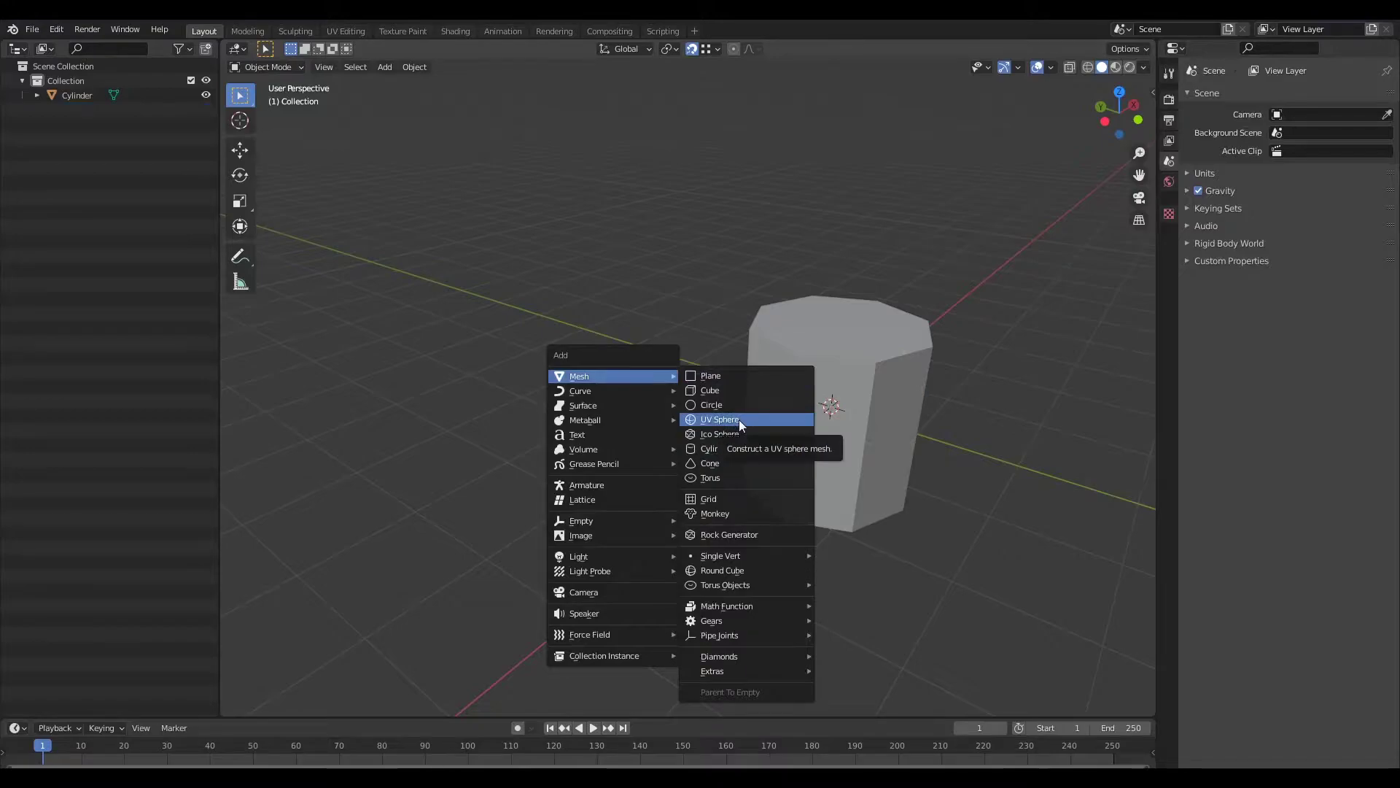
{"action": "left_click", "coordinate": [739, 419]}
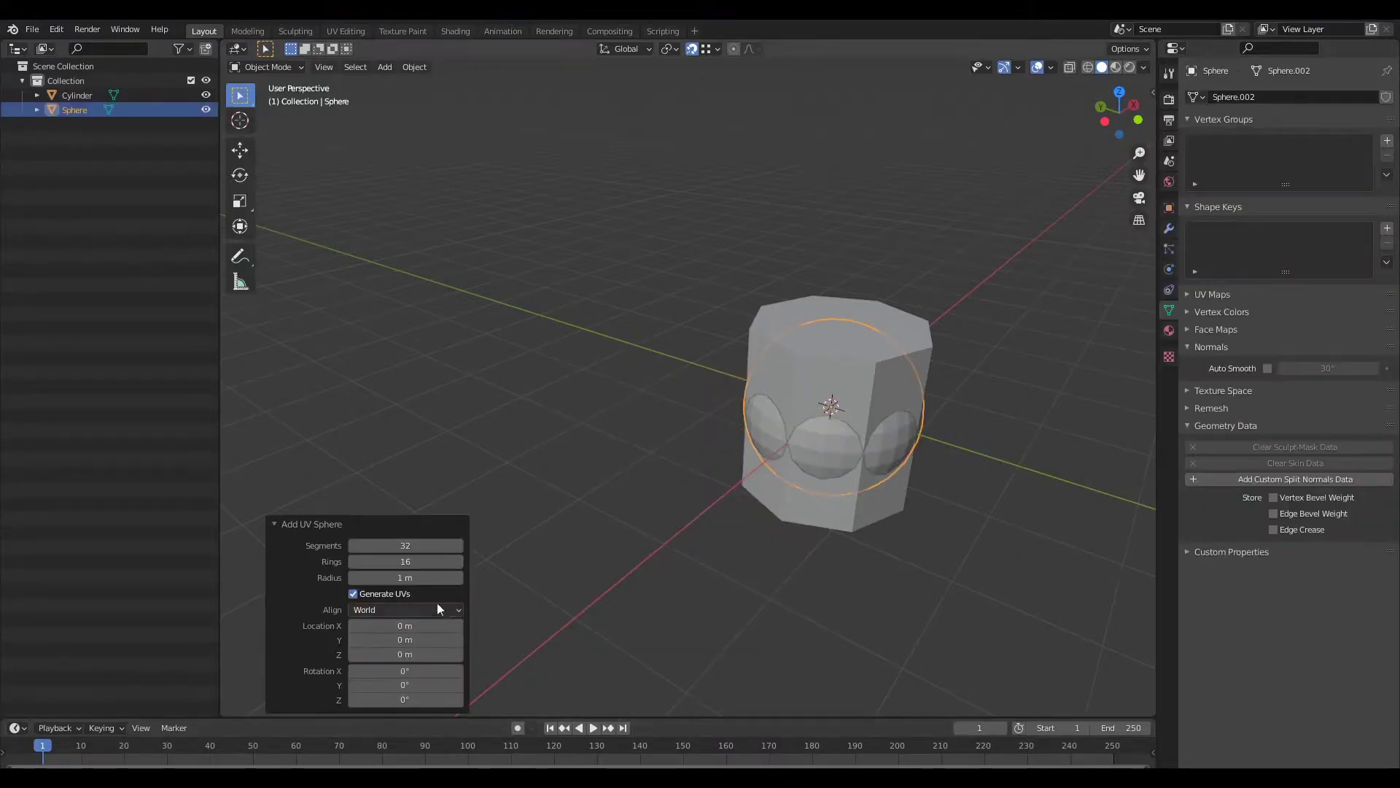
{"action": "left_click", "coordinate": [402, 545]}
{"action": "type", "text": "16"}
{"action": "key", "text": "Return"}
{"action": "left_click", "coordinate": [424, 563]}
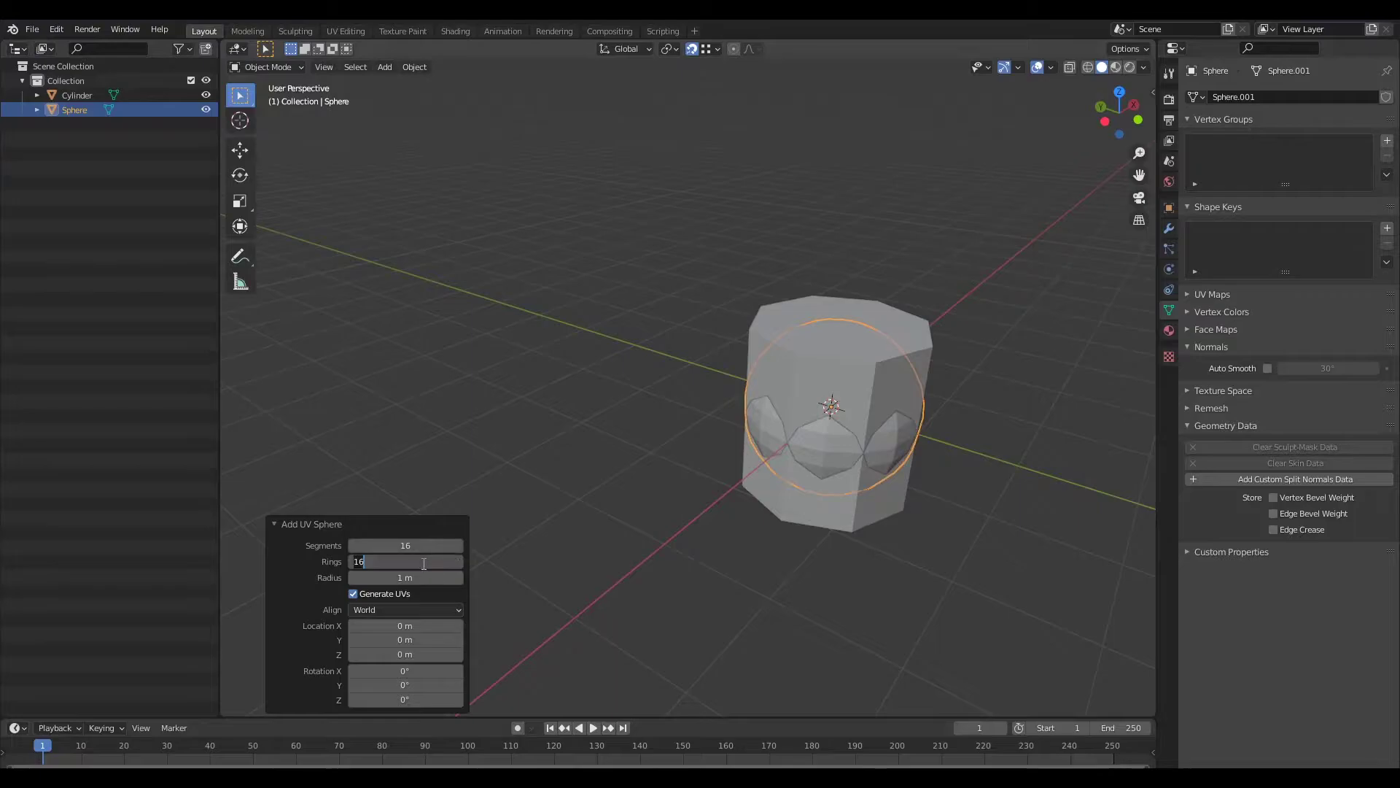
{"action": "type", "text": "8"}
{"action": "key", "text": "Return"}
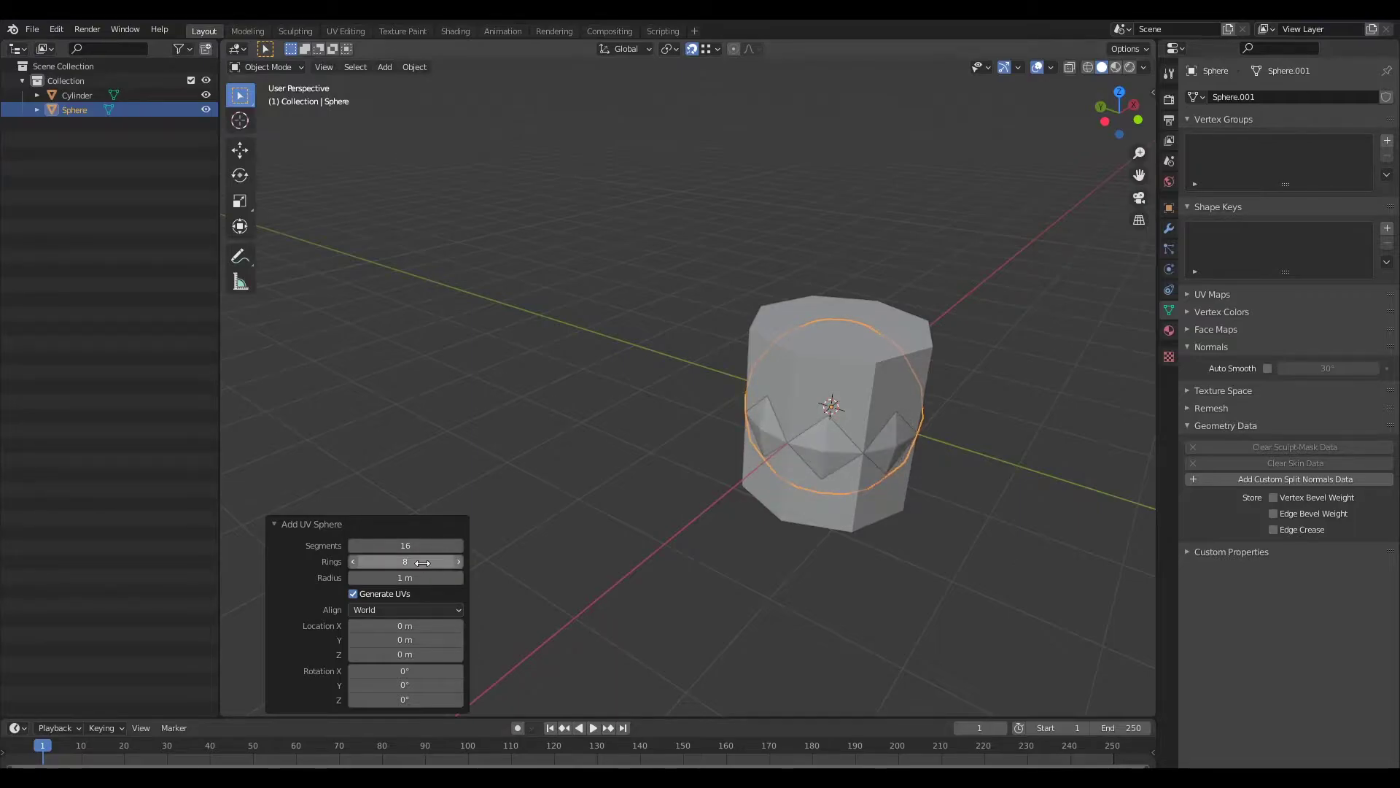
Move the UV sphere about 3.29 m along the Y axis, out of the cylinder.
{"action": "left_click", "coordinate": [1009, 447]}
{"action": "left_click", "coordinate": [859, 455]}
{"action": "left_click", "coordinate": [839, 455]}
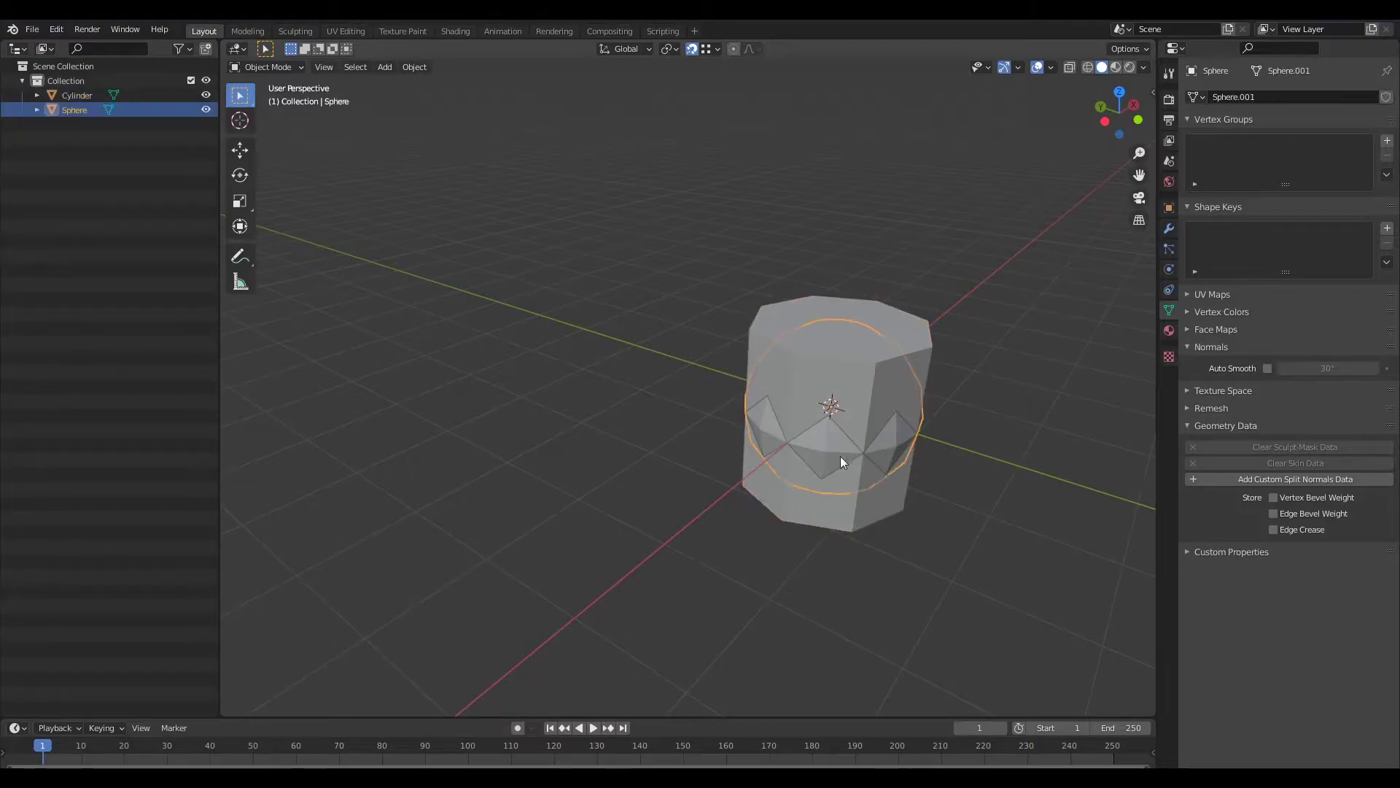
{"action": "key", "text": "g"}
{"action": "key", "text": "y"}
{"action": "left_click", "coordinate": [623, 414]}
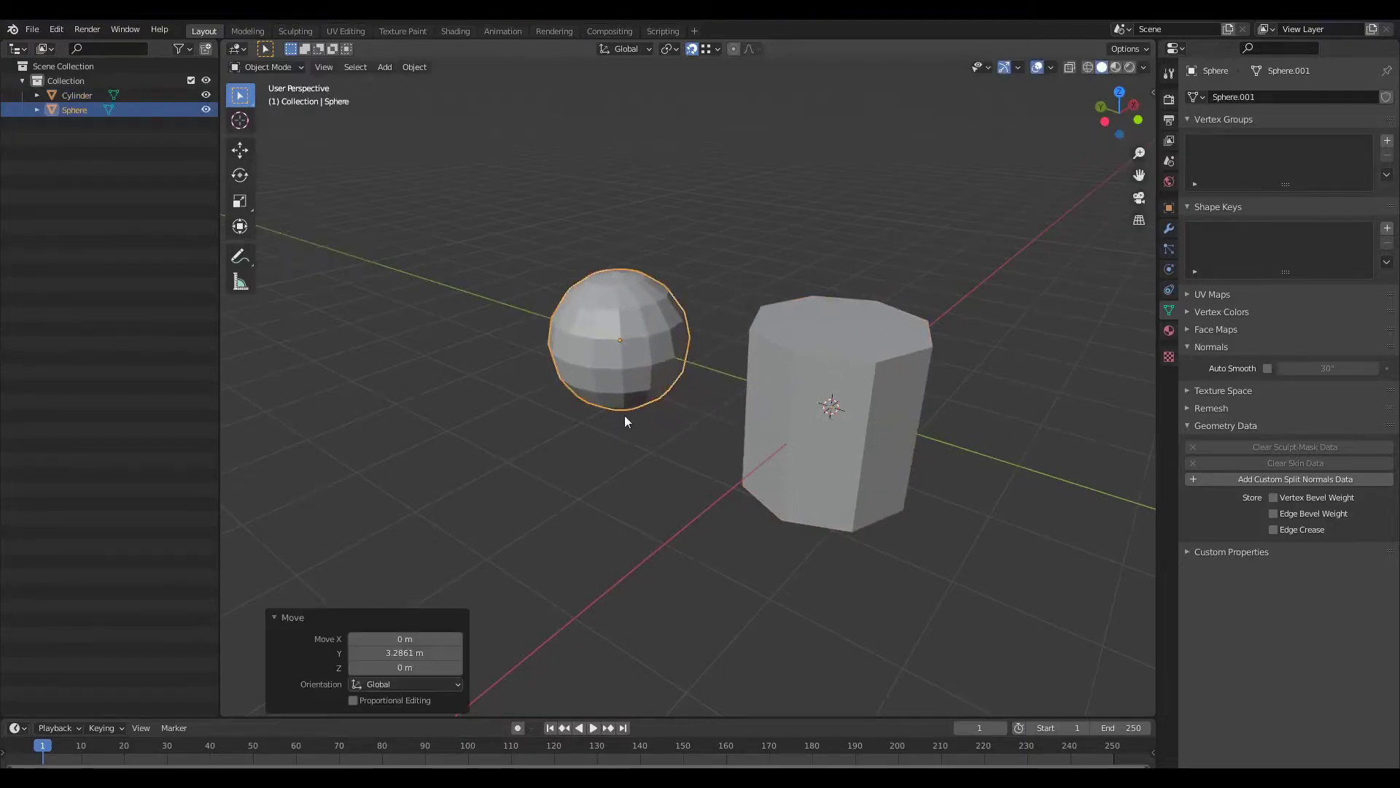
{"action": "scroll", "coordinate": [621, 401], "scroll_direction": "up", "scroll_amount": 4}
{"action": "middle_click_drag", "start_coordinate": [608, 319], "coordinate": [797, 472], "text": "shift"}
{"action": "scroll", "coordinate": [798, 473], "scroll_direction": "down", "scroll_amount": 3}
{"action": "scroll", "coordinate": [784, 463], "scroll_direction": "up", "scroll_amount": 5}
{"action": "middle_click_drag", "start_coordinate": [696, 467], "coordinate": [766, 435], "text": "shift"}
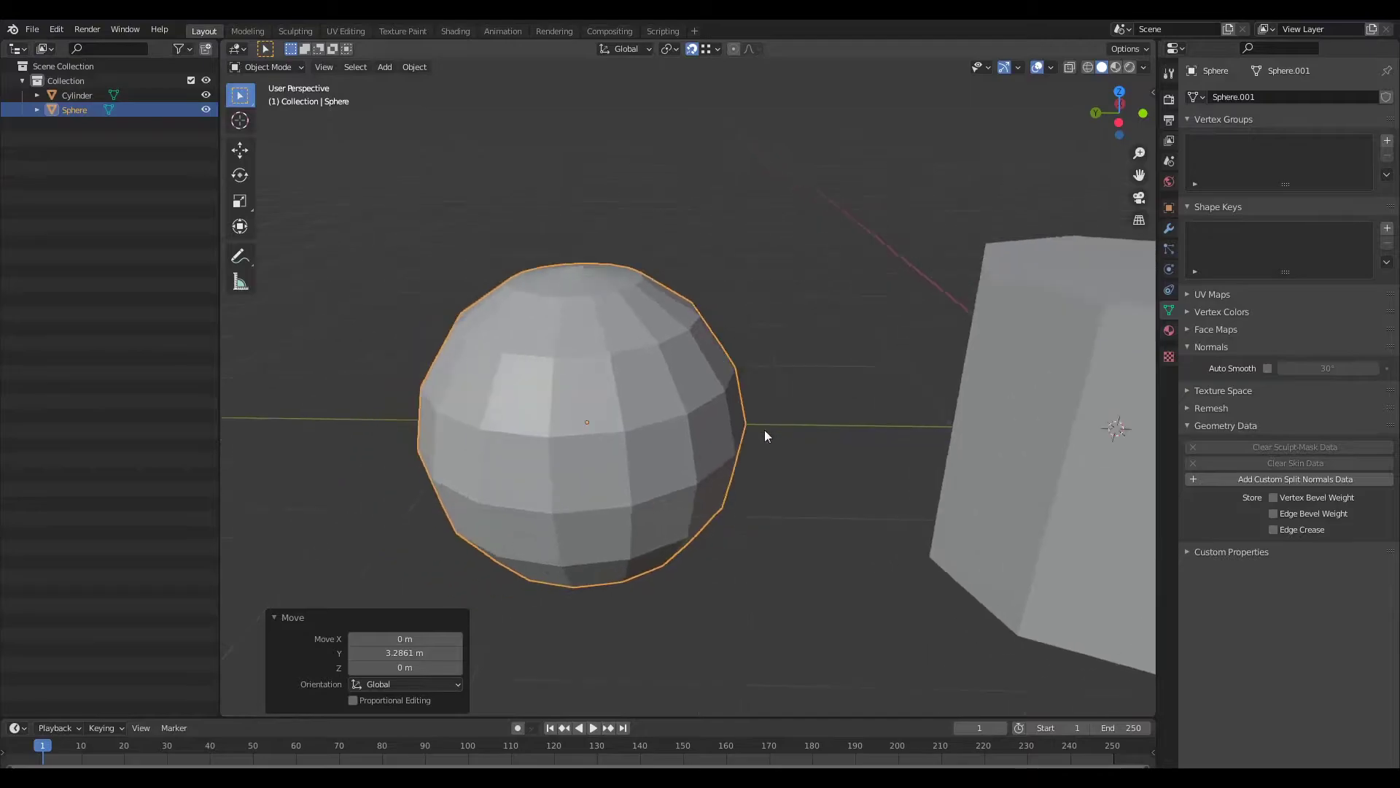
{"action": "scroll", "coordinate": [593, 359], "scroll_direction": "down", "scroll_amount": 3}
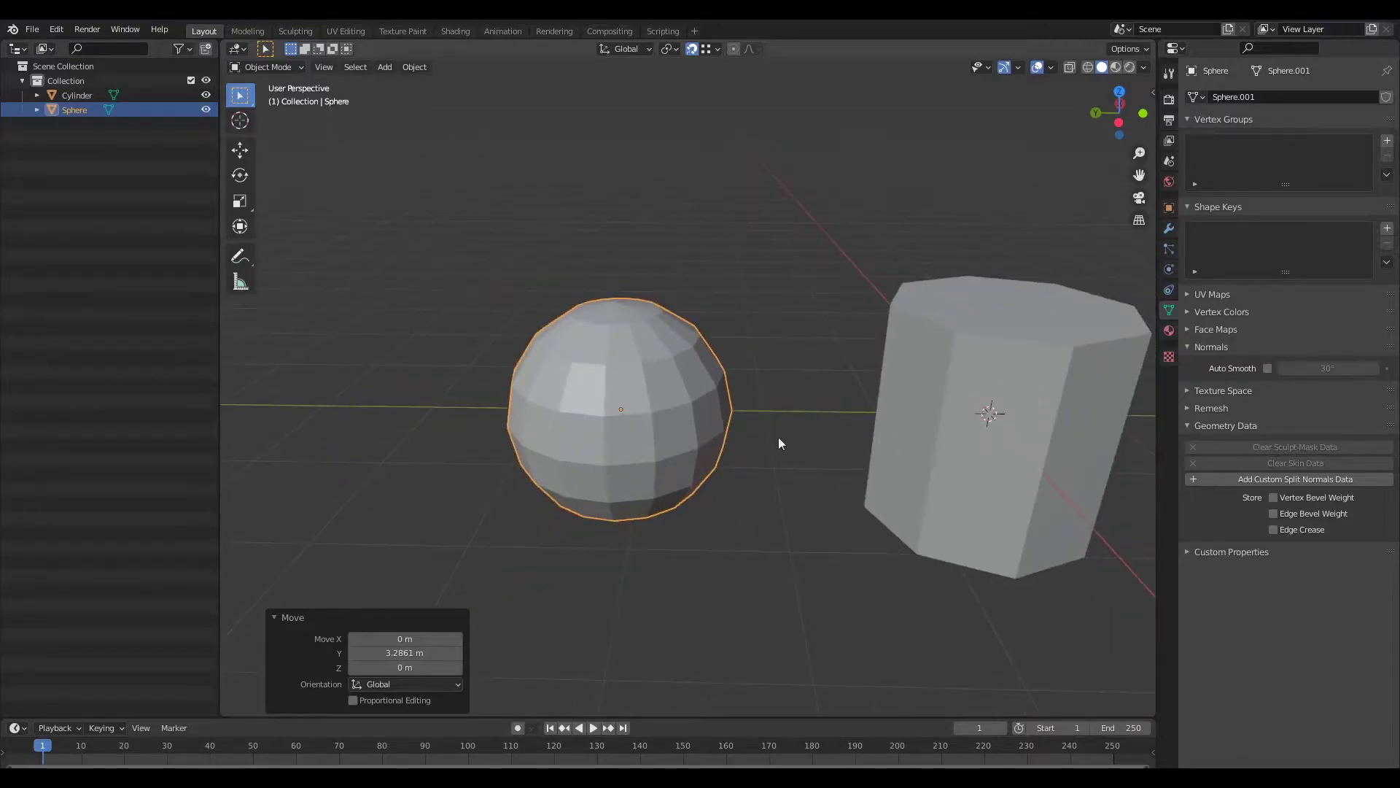
{"action": "middle_click_drag", "start_coordinate": [939, 469], "coordinate": [859, 542]}
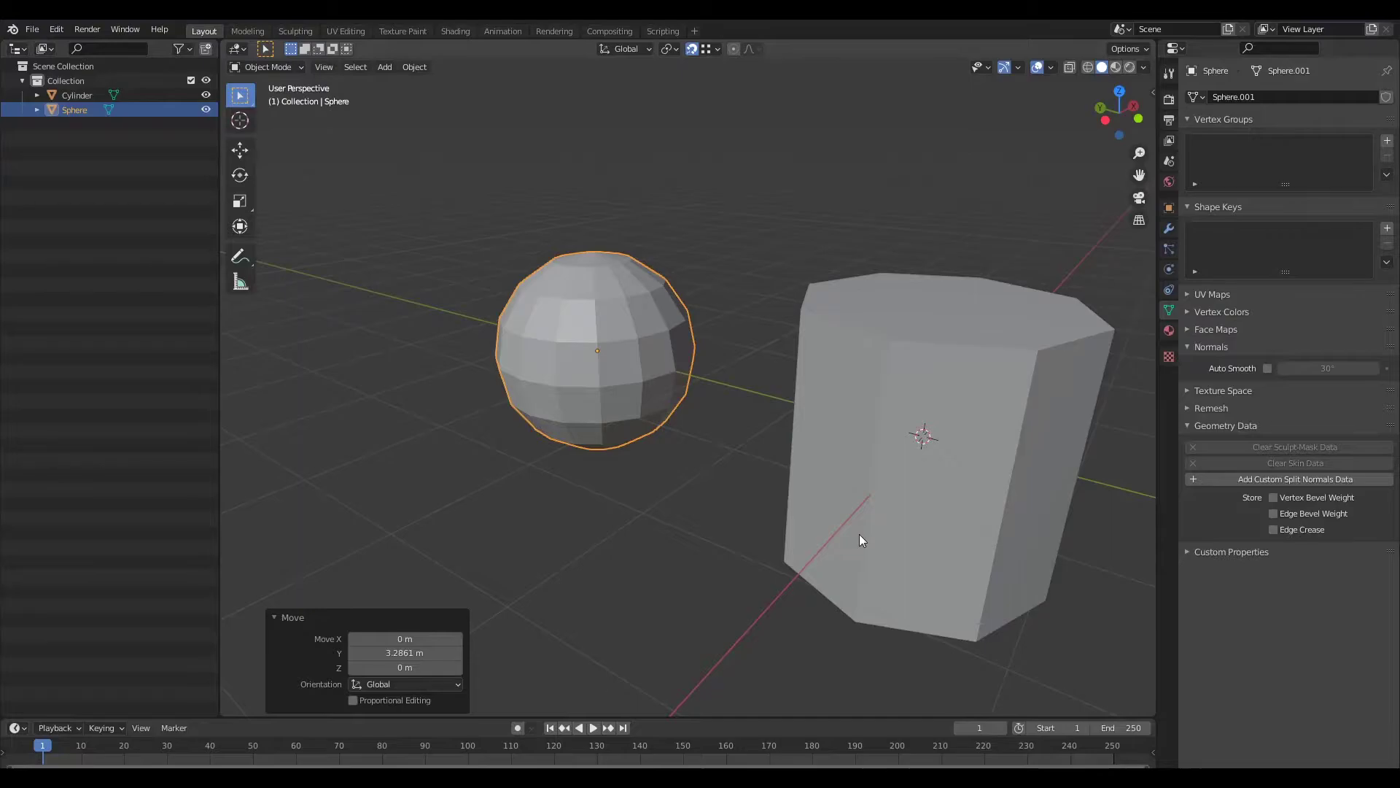
Cut seven evenly spaced horizontal edge loops around the octagonal cylinder in Edit Mode.
{"action": "left_click", "coordinate": [887, 398]}
{"action": "middle_click_drag", "start_coordinate": [964, 434], "coordinate": [850, 439], "text": "shift"}
{"action": "scroll", "coordinate": [850, 420], "scroll_direction": "up", "scroll_amount": 1}
{"action": "key", "text": "Tab"}
{"action": "scroll", "coordinate": [855, 440], "scroll_direction": "down", "scroll_amount": 2}
{"action": "scroll", "coordinate": [853, 442], "scroll_direction": "up", "scroll_amount": 1}
{"action": "mouse_move", "coordinate": [860, 538]}
{"action": "middle_mouse_down"}
{"action": "mouse_move", "coordinate": [863, 510]}
{"action": "mouse_move", "coordinate": [859, 537]}
{"action": "middle_mouse_up"}
{"action": "middle_click_drag", "start_coordinate": [858, 536], "coordinate": [846, 494], "text": "shift"}
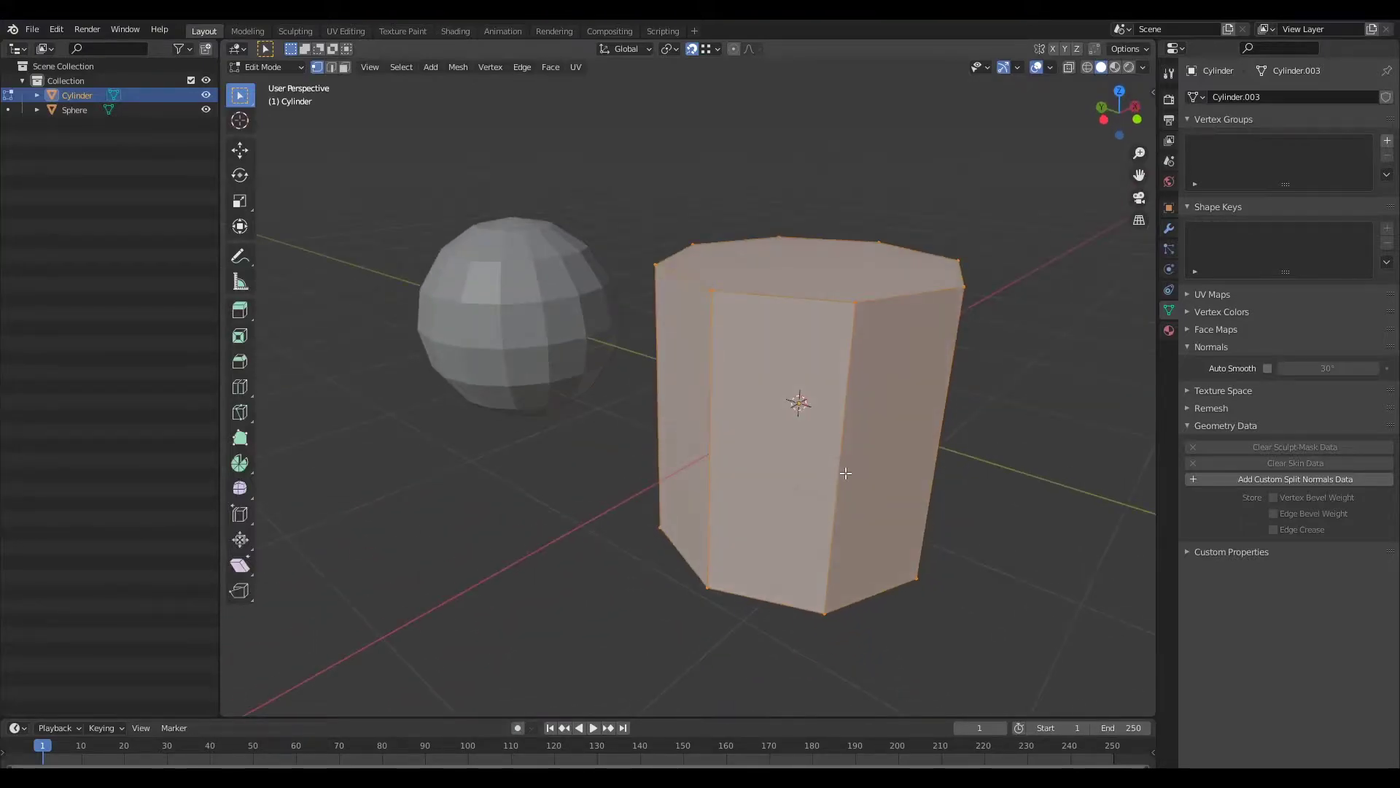
{"action": "scroll", "coordinate": [835, 475], "scroll_direction": "up", "scroll_amount": 2}
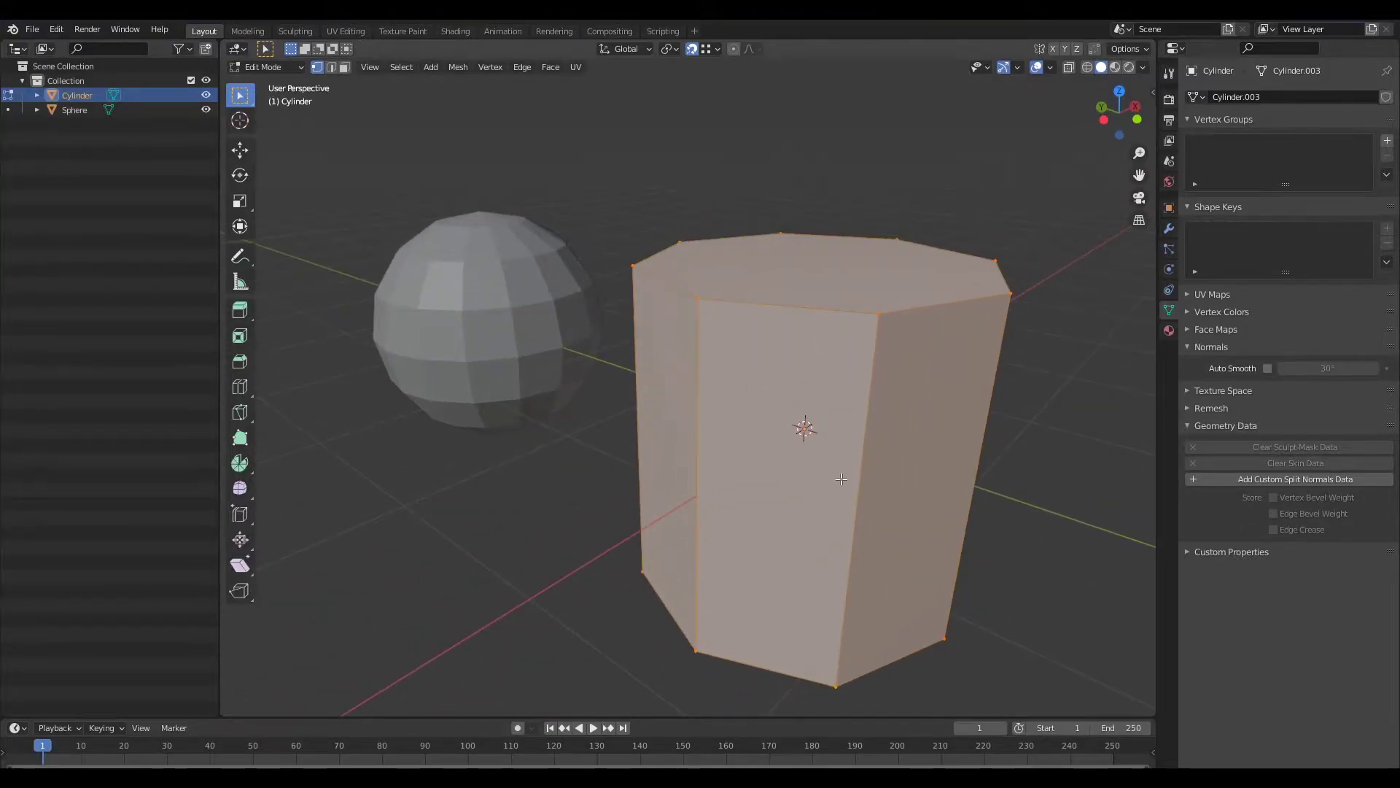
{"action": "key", "text": "ctrl+r"}
{"action": "scroll", "coordinate": [875, 413], "scroll_direction": "up", "scroll_amount": 9}
{"action": "left_click", "coordinate": [875, 414]}
{"action": "right_click", "coordinate": [979, 421]}
{"action": "left_click", "coordinate": [1052, 396]}
Examine the cylinder's loop cuts from several angles and compare its look in Edit Mode and Object Mode.
{"action": "scroll", "coordinate": [1030, 427], "scroll_direction": "down", "scroll_amount": 1}
{"action": "middle_click_drag", "start_coordinate": [981, 477], "coordinate": [997, 445]}
{"action": "scroll", "coordinate": [996, 444], "scroll_direction": "up", "scroll_amount": 1}
{"action": "scroll", "coordinate": [875, 440], "scroll_direction": "down", "scroll_amount": 4}
{"action": "middle_click_drag", "start_coordinate": [767, 438], "coordinate": [822, 446]}
{"action": "scroll", "coordinate": [803, 444], "scroll_direction": "up", "scroll_amount": 1}
{"action": "scroll", "coordinate": [817, 432], "scroll_direction": "up", "scroll_amount": 2}
{"action": "middle_click_drag", "start_coordinate": [993, 447], "coordinate": [904, 429]}
{"action": "scroll", "coordinate": [883, 438], "scroll_direction": "up", "scroll_amount": 2}
{"action": "scroll", "coordinate": [882, 438], "scroll_direction": "down", "scroll_amount": 3}
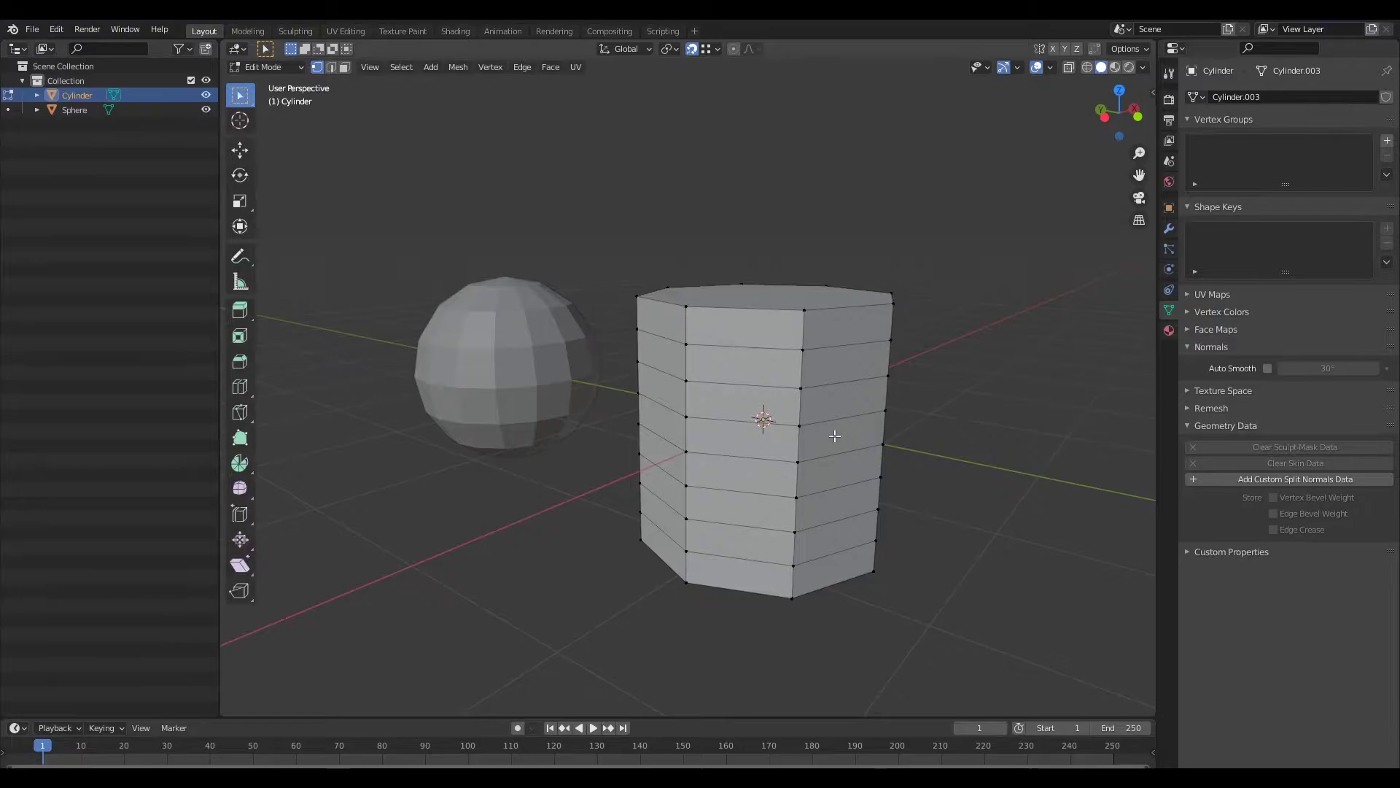
{"action": "middle_click_drag", "start_coordinate": [895, 363], "coordinate": [964, 414]}
{"action": "key", "text": "Tab"}
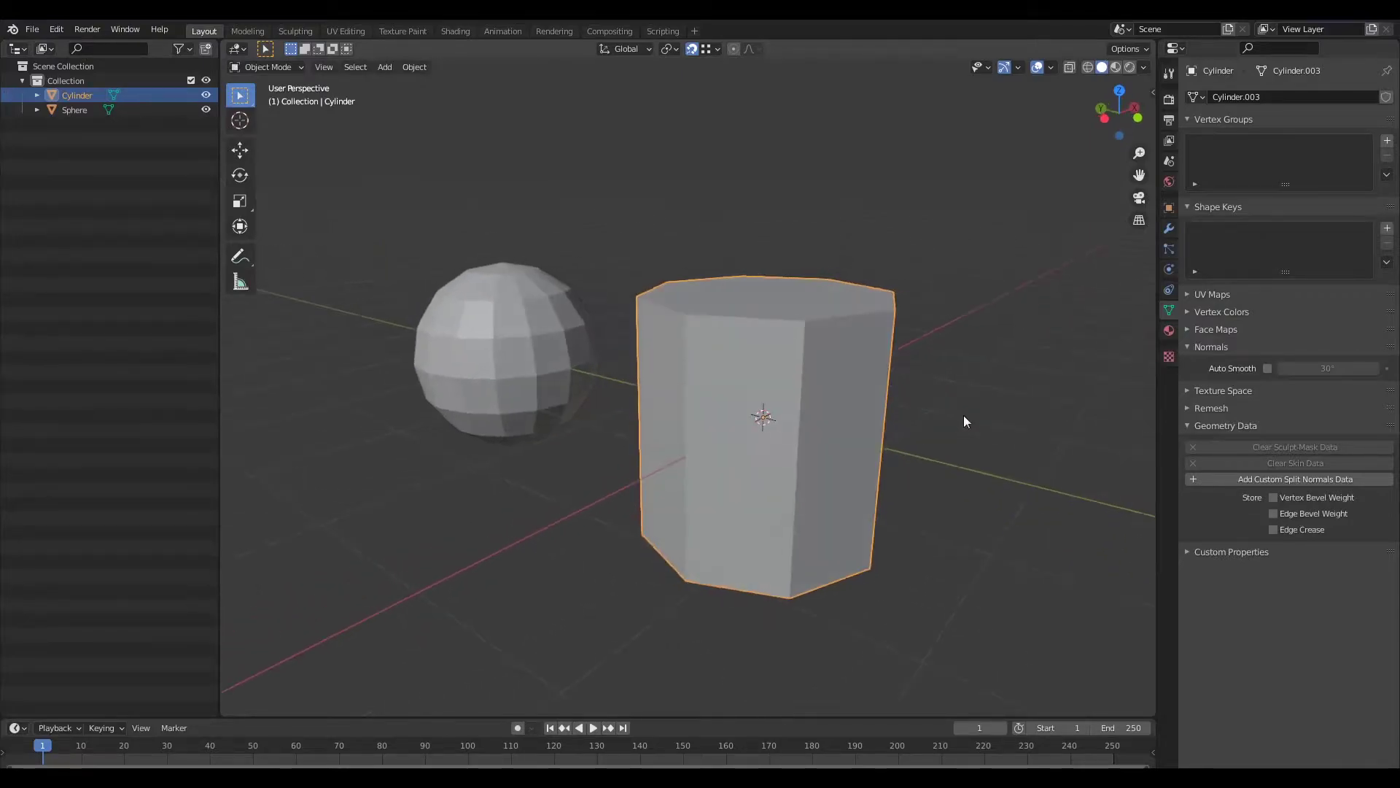
{"action": "key", "text": "Tab"}
{"action": "middle_click_drag", "start_coordinate": [834, 380], "coordinate": [858, 407]}
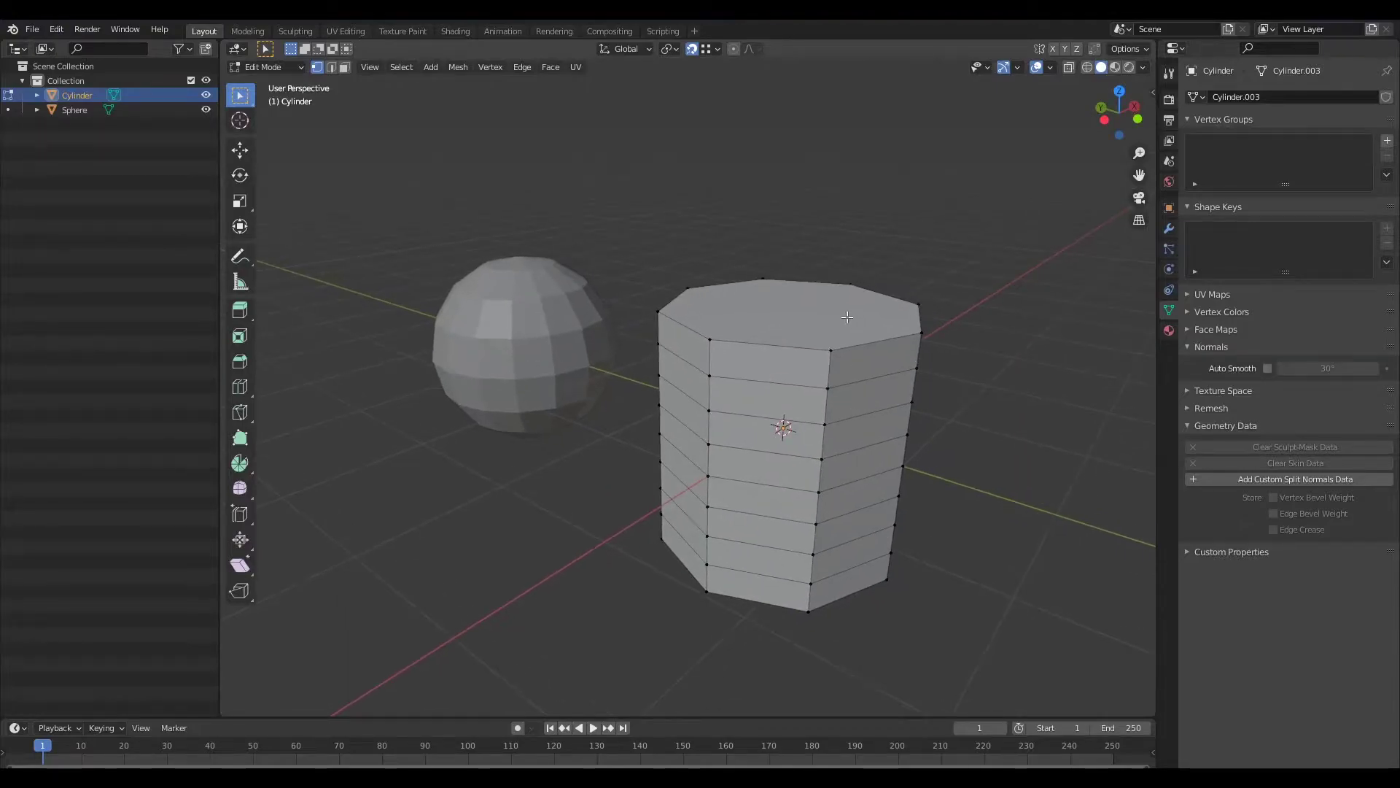
{"action": "key", "text": "Tab"}
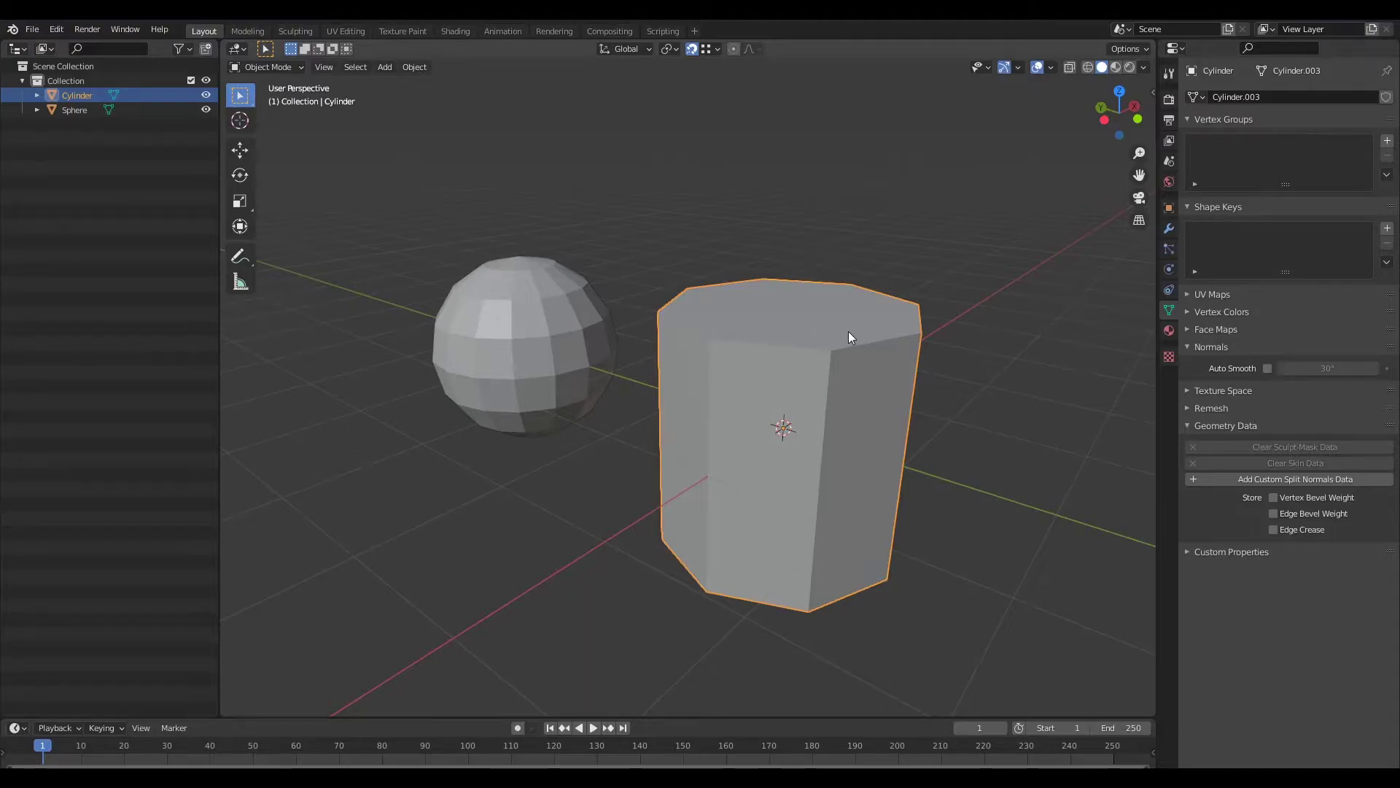
{"action": "key", "text": "Tab"}
{"action": "middle_click_drag", "start_coordinate": [847, 344], "coordinate": [844, 357]}
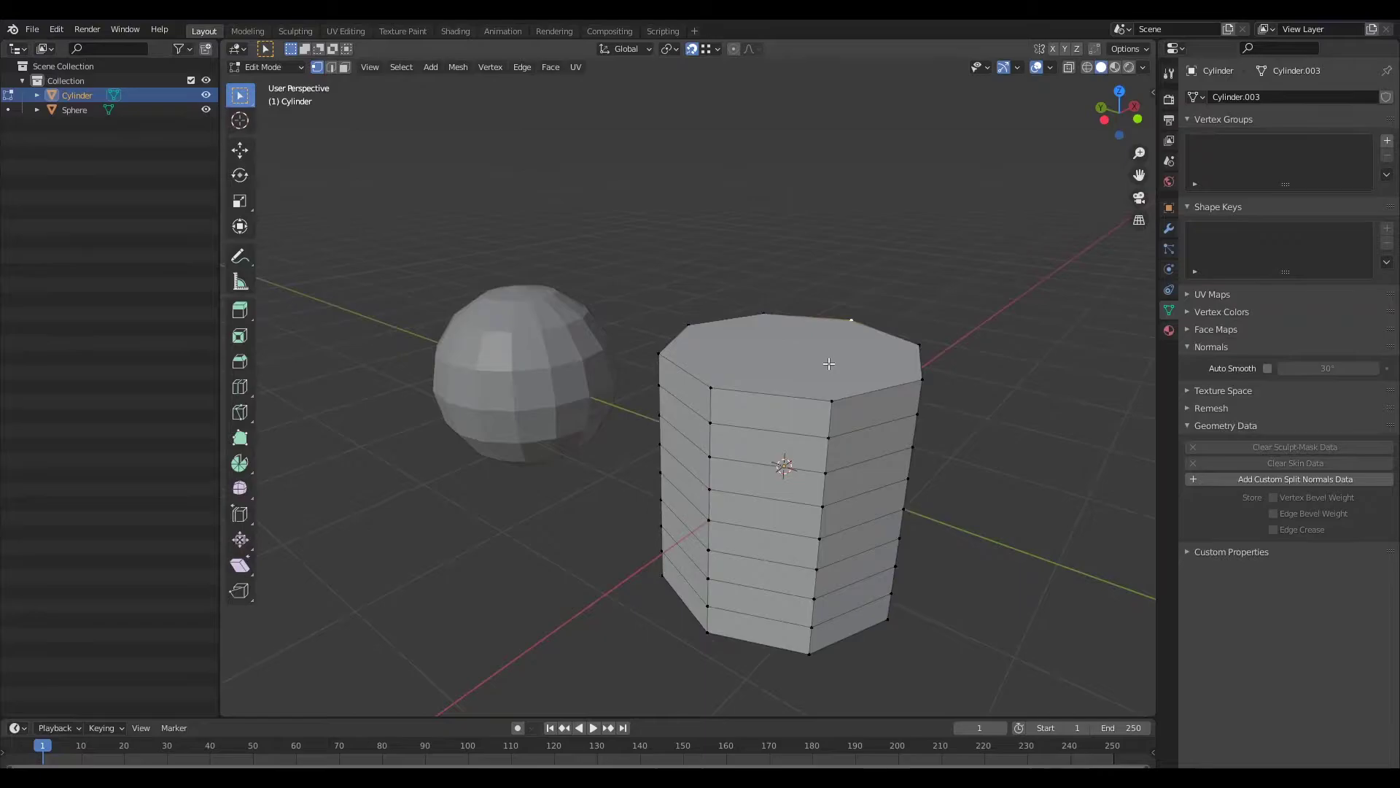
Return the cylinder to Object Mode and give it a Subdivision modifier at level 2.
{"action": "middle_click_drag", "start_coordinate": [843, 337], "coordinate": [788, 379]}
{"action": "key", "text": "3"}
{"action": "left_click", "coordinate": [787, 380]}
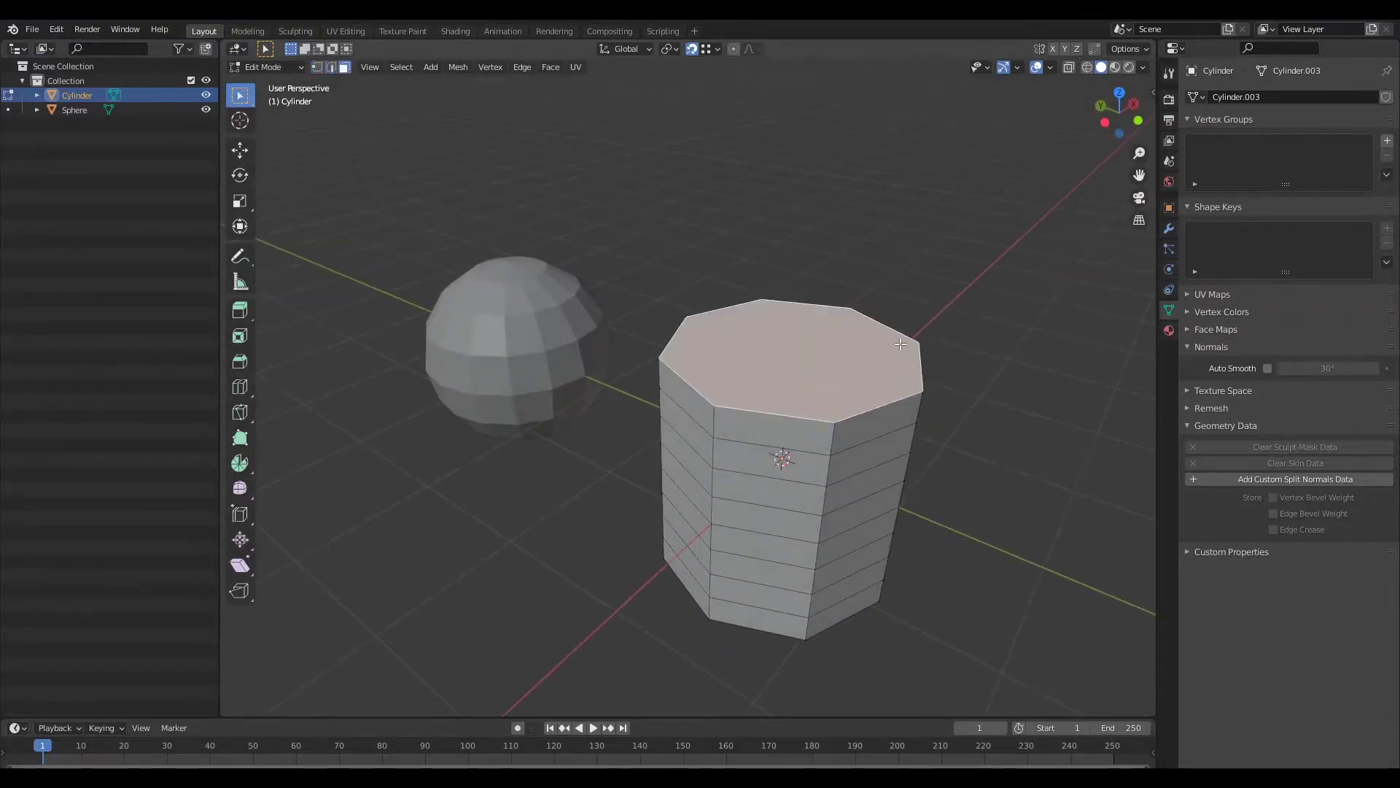
{"action": "left_click", "coordinate": [1169, 228]}
{"action": "key", "text": "Tab"}
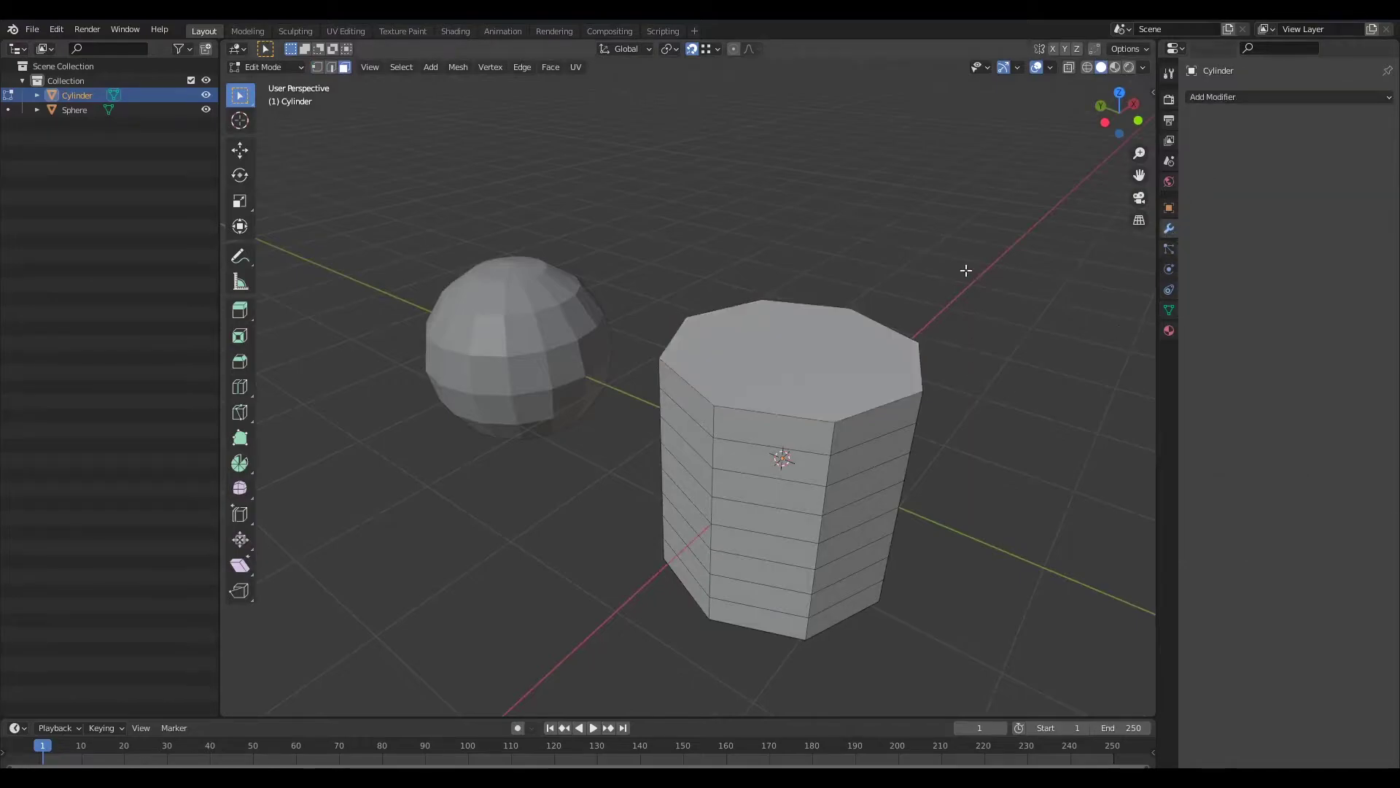
{"action": "key", "text": "ctrl+2"}
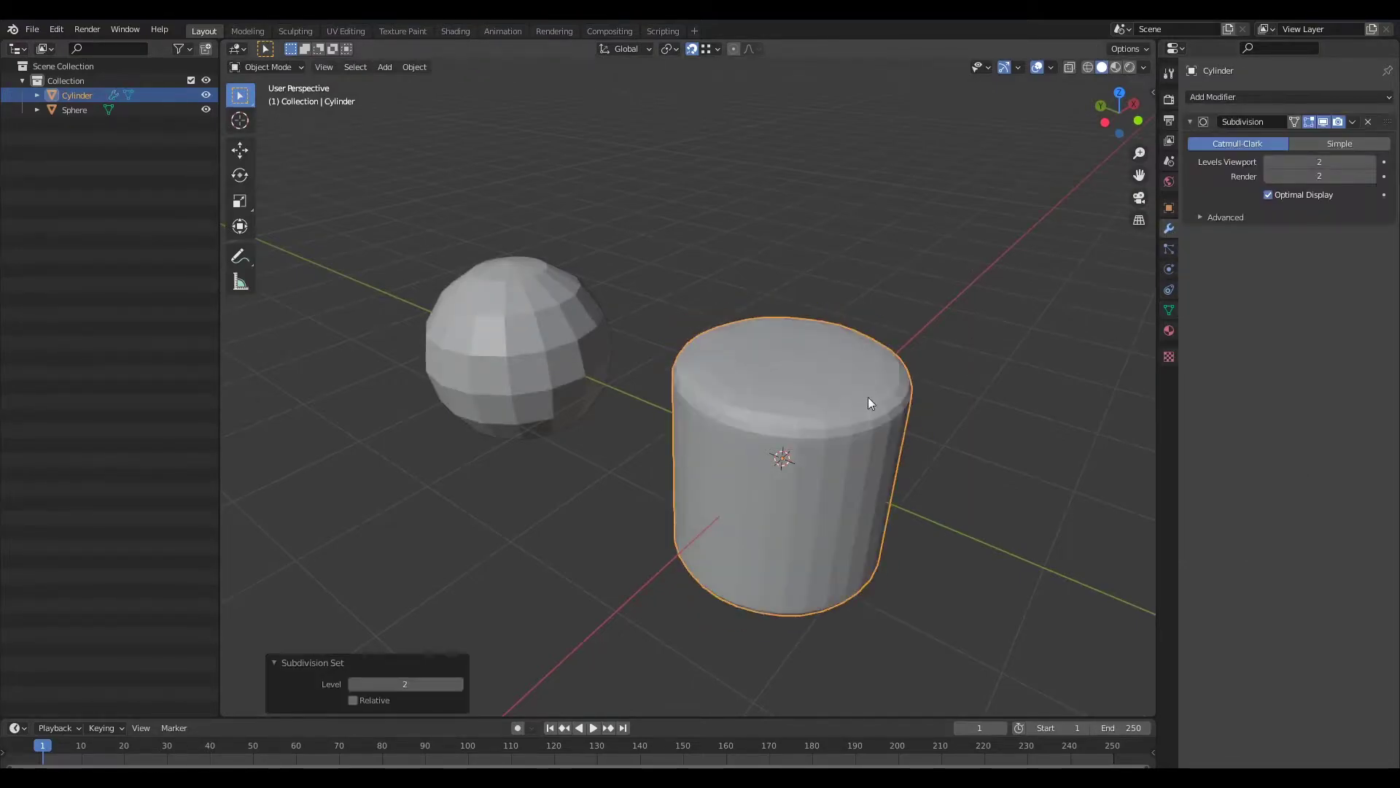
Apply smooth shading to the subdivided cylinder and deselect it.
{"action": "right_click", "coordinate": [808, 408]}
{"action": "left_click", "coordinate": [808, 410]}
{"action": "left_click", "coordinate": [924, 312]}
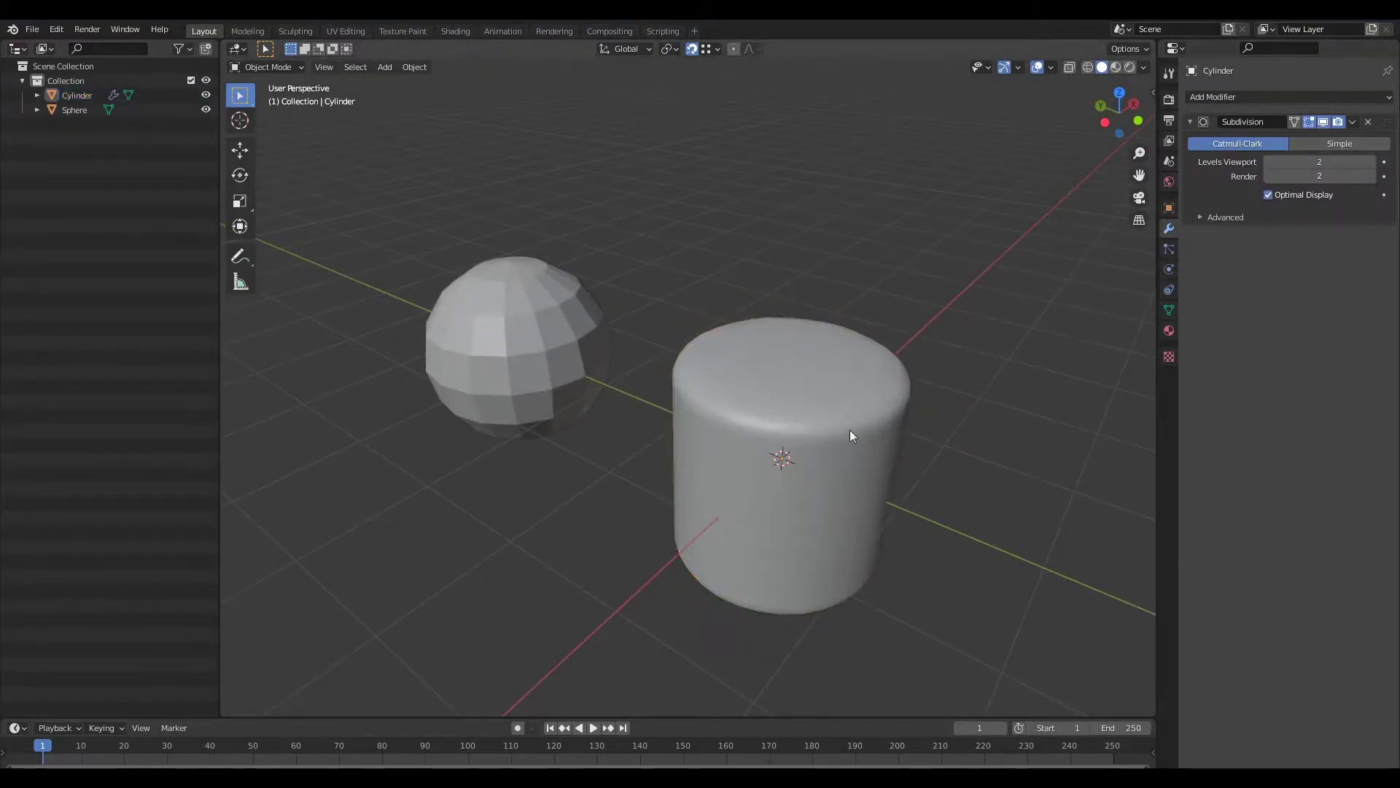
Delete the cylinder's top and bottom cap faces in Edit Mode, leaving an open tube.
{"action": "left_click", "coordinate": [851, 430]}
{"action": "key", "text": "Tab"}
{"action": "key", "text": "Tab"}
{"action": "key", "text": "Tab"}
{"action": "left_click", "coordinate": [817, 385]}
{"action": "middle_click_drag", "start_coordinate": [961, 423], "coordinate": [972, 281]}
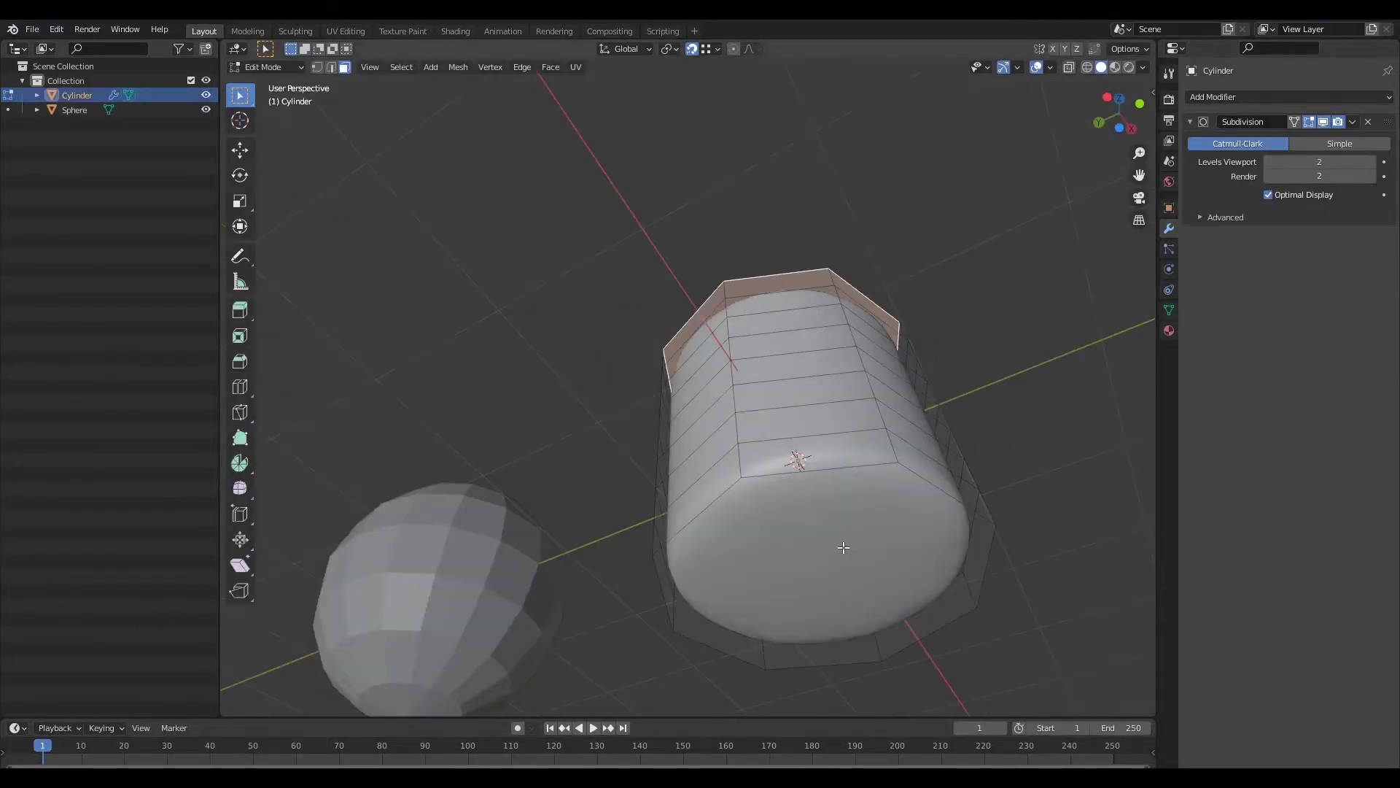
{"action": "left_click", "coordinate": [844, 547], "text": "shift"}
{"action": "key", "text": "x"}
{"action": "left_click", "coordinate": [1022, 359]}
Extrude the tube's open top edge loop upward and scale the new loop to 0.659 to form a tapered shoulder.
{"action": "middle_click_drag", "start_coordinate": [1038, 329], "coordinate": [870, 430]}
{"action": "key", "text": "2"}
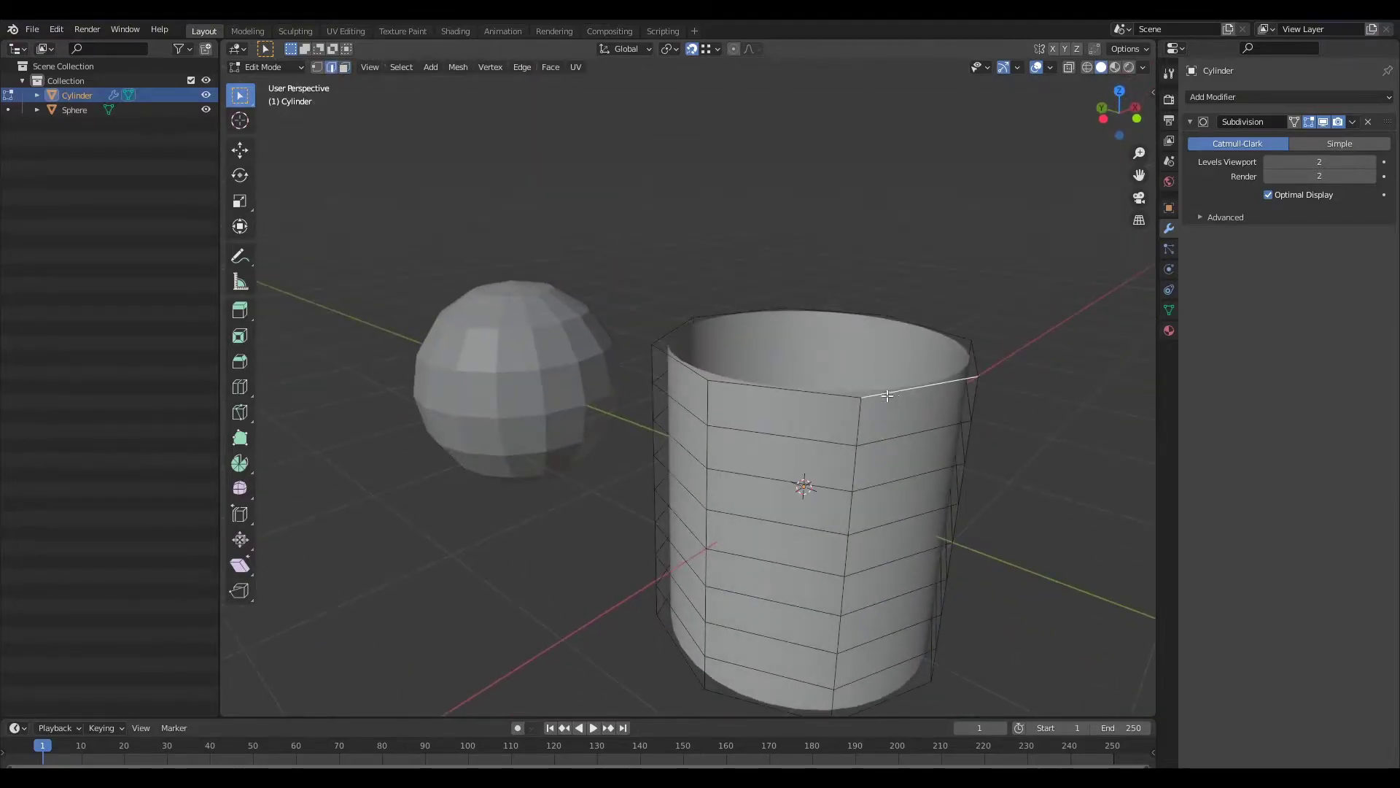
{"action": "left_click", "coordinate": [896, 392], "text": "alt"}
{"action": "middle_click_drag", "start_coordinate": [991, 409], "coordinate": [1013, 388]}
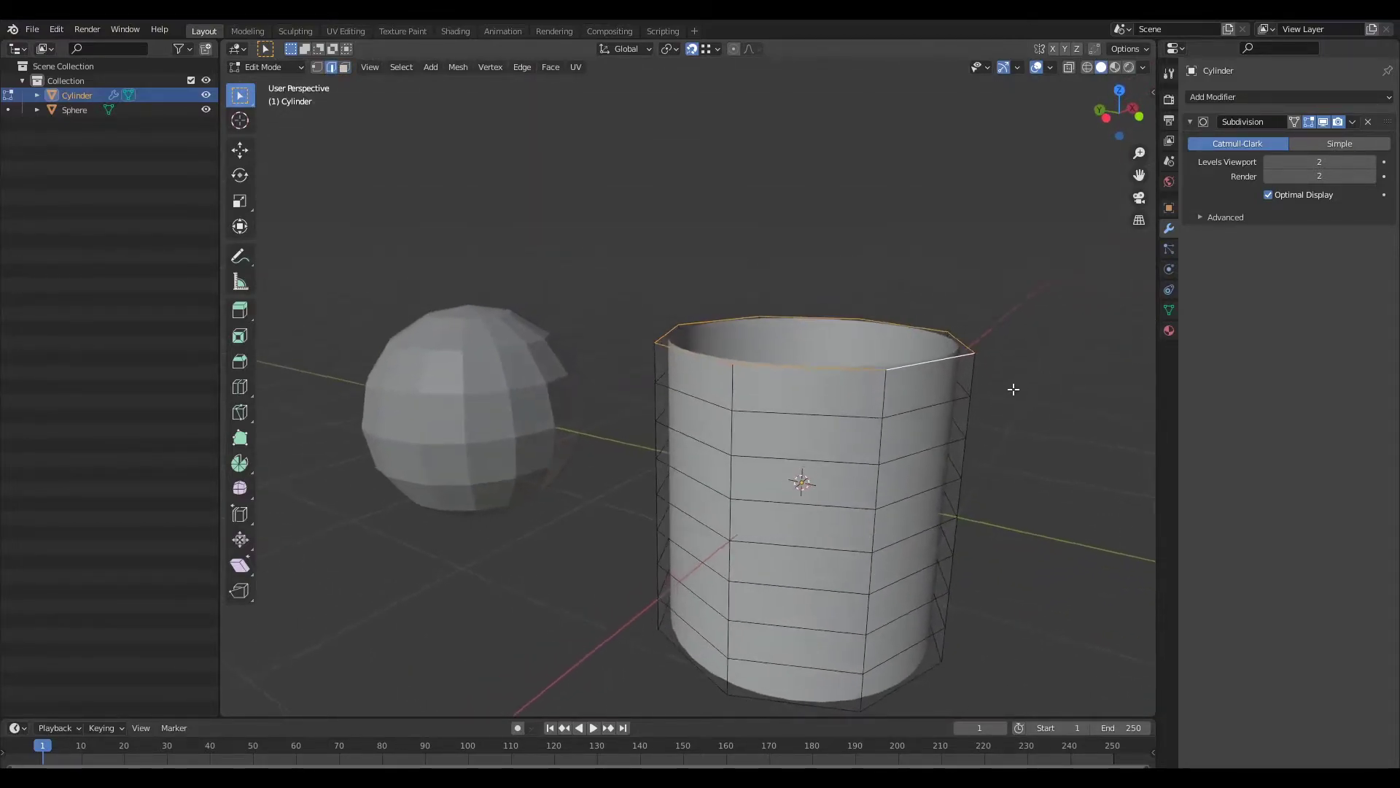
{"action": "left_click", "coordinate": [1004, 279]}
{"action": "middle_click_drag", "start_coordinate": [1003, 278], "coordinate": [965, 358]}
{"action": "key", "text": "s"}
{"action": "left_click", "coordinate": [925, 303]}
Fill the narrowed opening at the tube's top with a single face.
{"action": "scroll", "coordinate": [980, 353], "scroll_direction": "up", "scroll_amount": 1}
{"action": "key", "text": "i"}
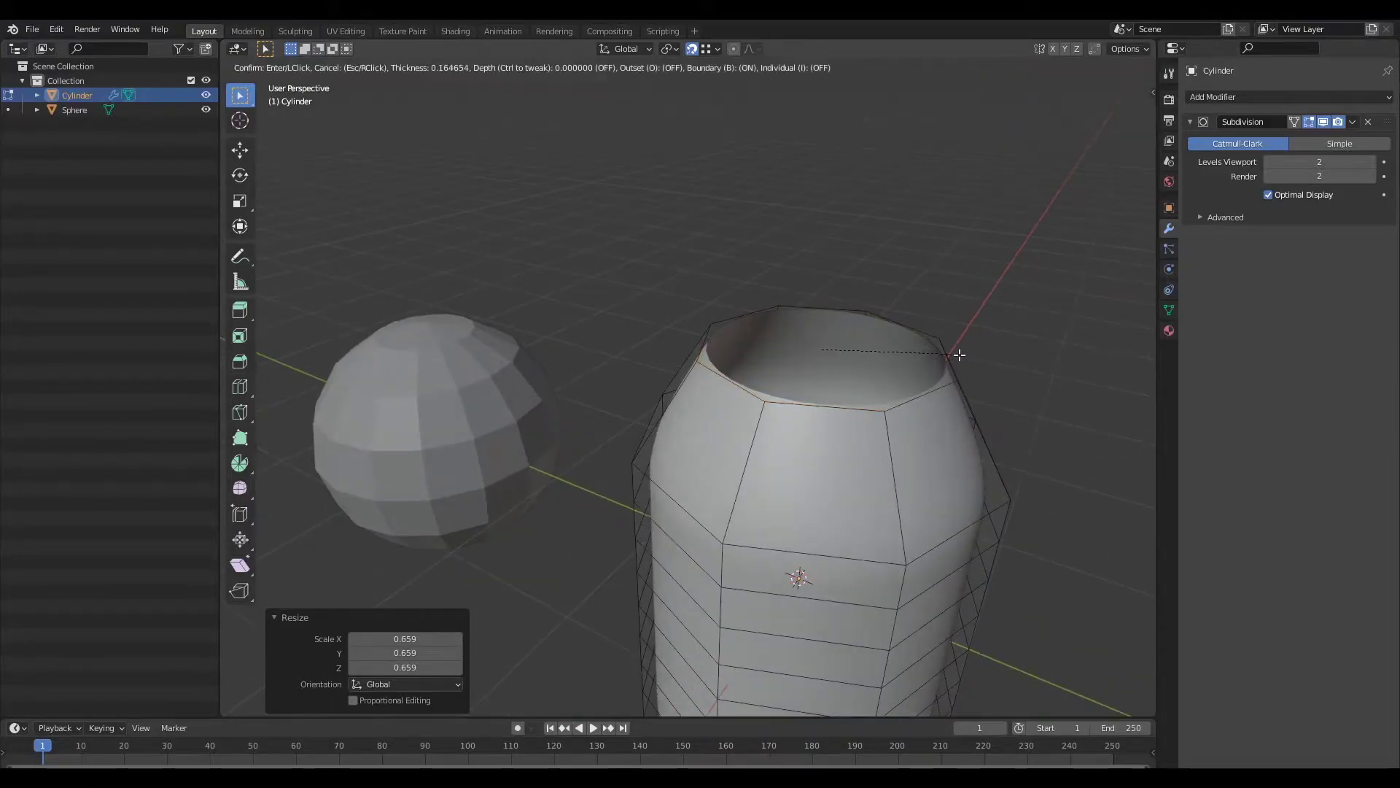
{"action": "right_click", "coordinate": [993, 337]}
{"action": "key", "text": "f"}
{"action": "left_click", "coordinate": [893, 362]}
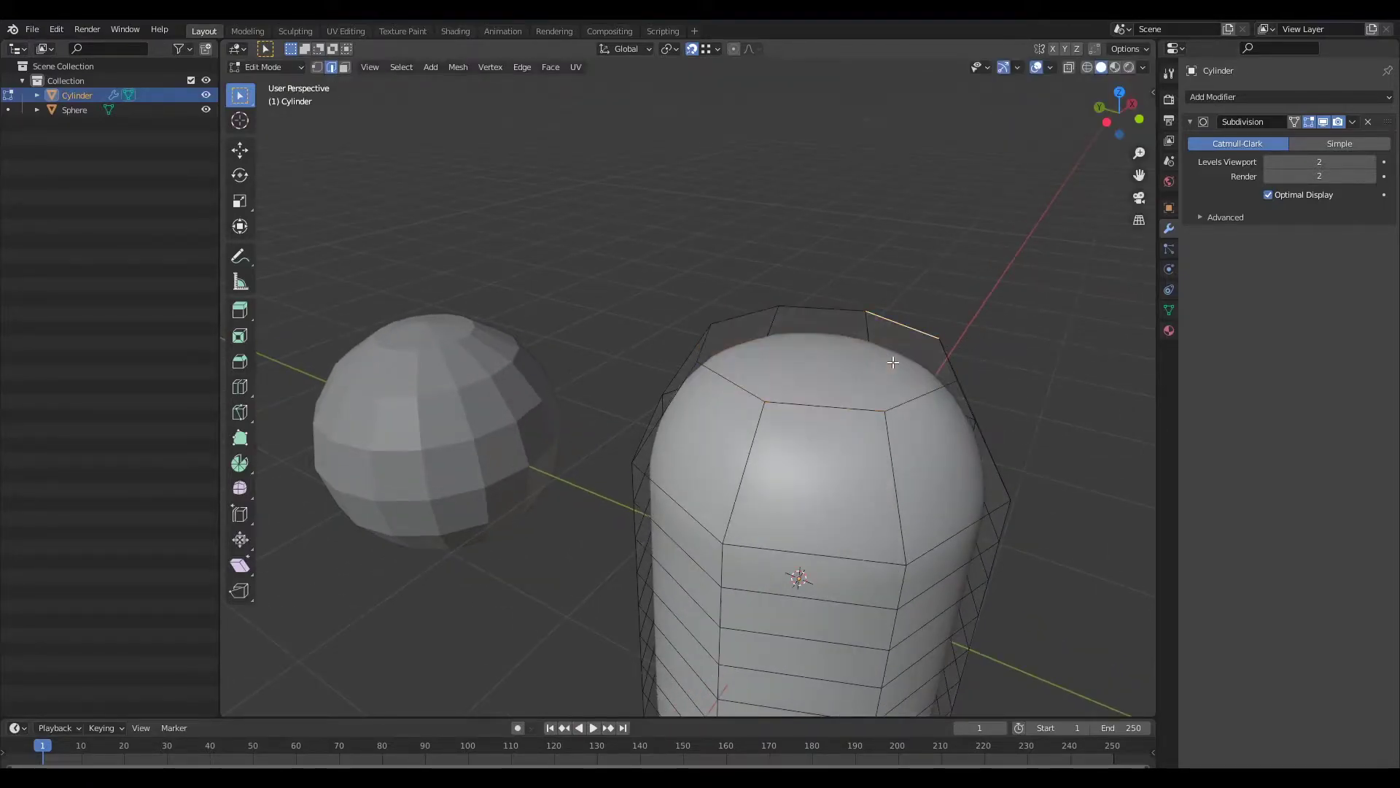
Inset the top cap face by about 0.197 m and lower the inner face about 0.149 m along Z.
{"action": "key", "text": "3"}
{"action": "left_click", "coordinate": [884, 356]}
{"action": "key", "text": "i"}
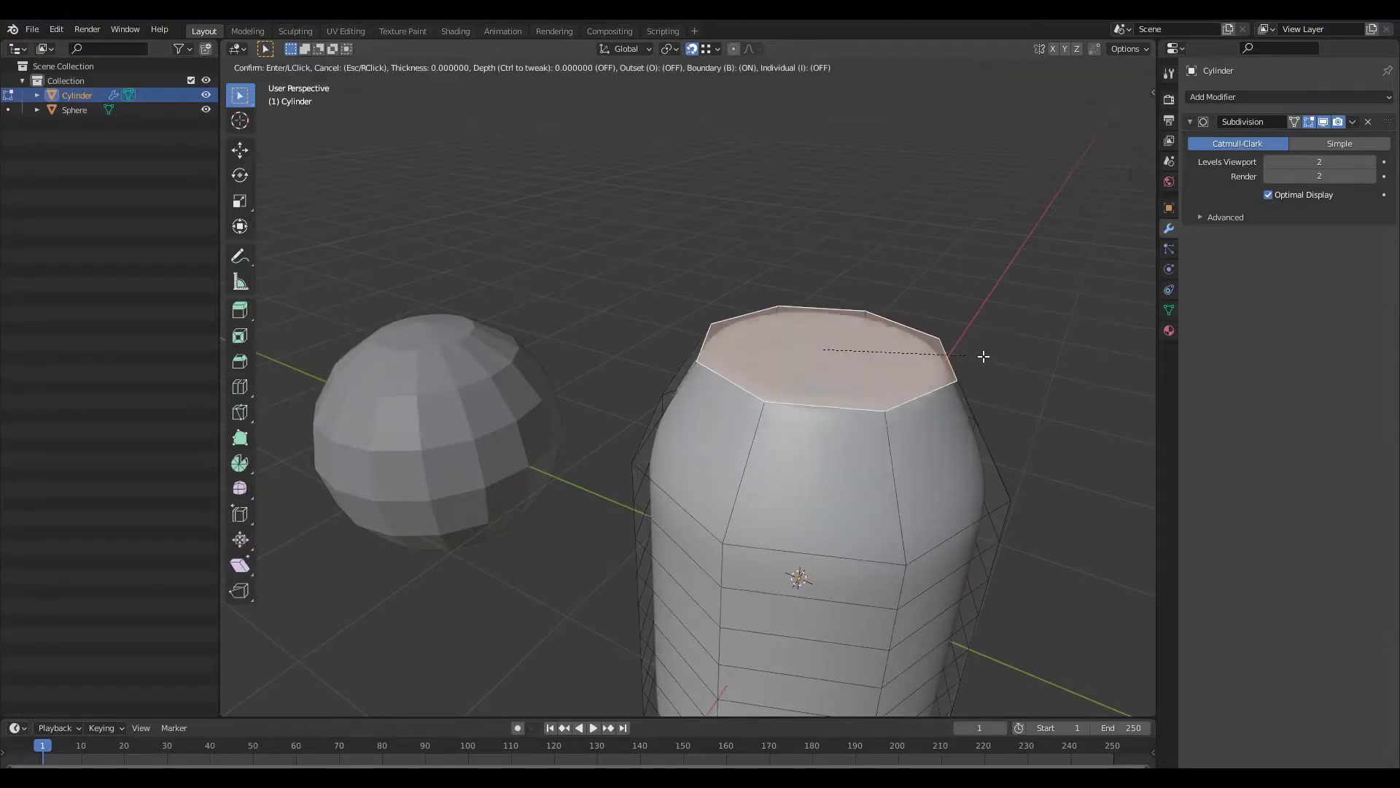
{"action": "left_click", "coordinate": [931, 369]}
{"action": "key", "text": "g"}
{"action": "key", "text": "z"}
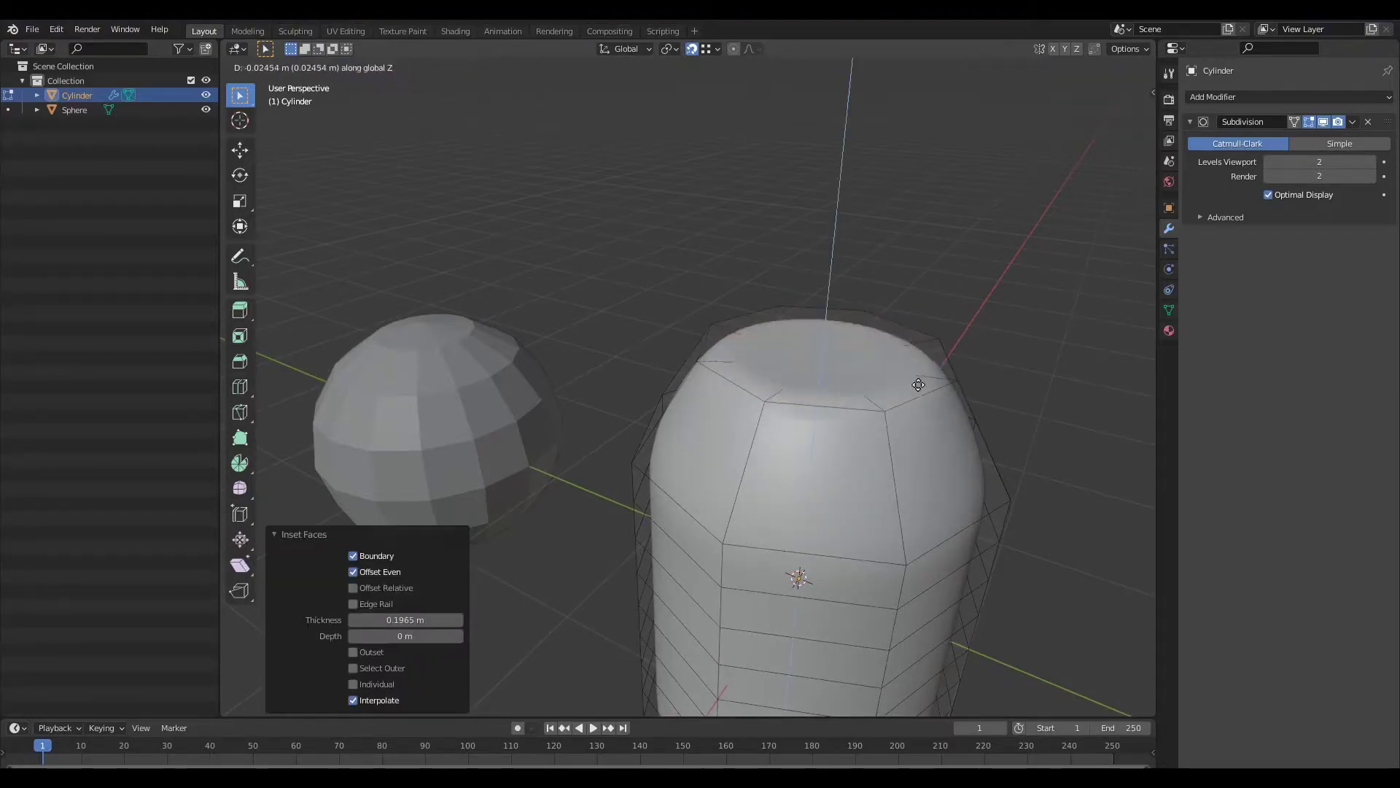
{"action": "left_click", "coordinate": [927, 385]}
Inset the sunken top face again by about 0.129 m.
{"action": "scroll", "coordinate": [925, 391], "scroll_direction": "up", "scroll_amount": 3}
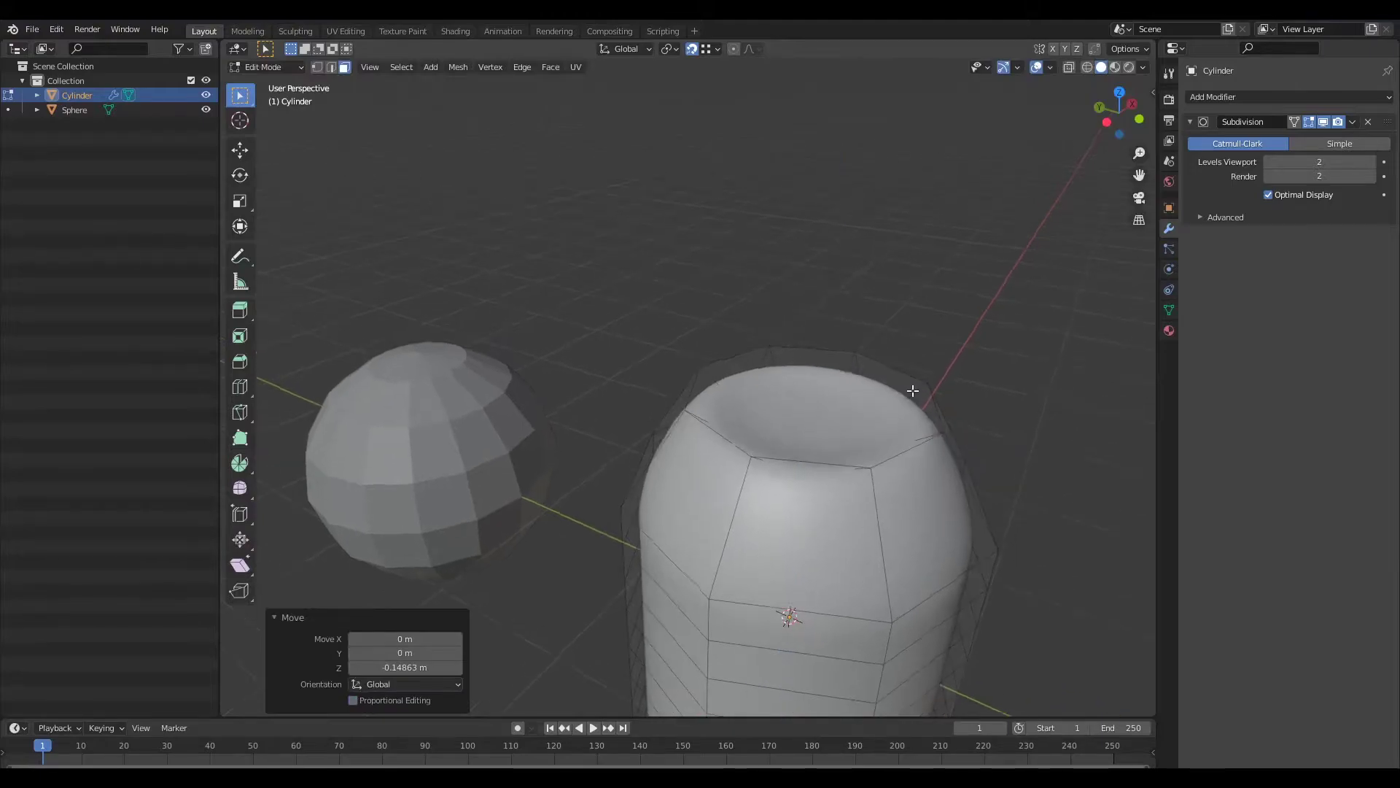
{"action": "middle_click_drag", "start_coordinate": [921, 399], "coordinate": [978, 399]}
{"action": "key", "text": "i"}
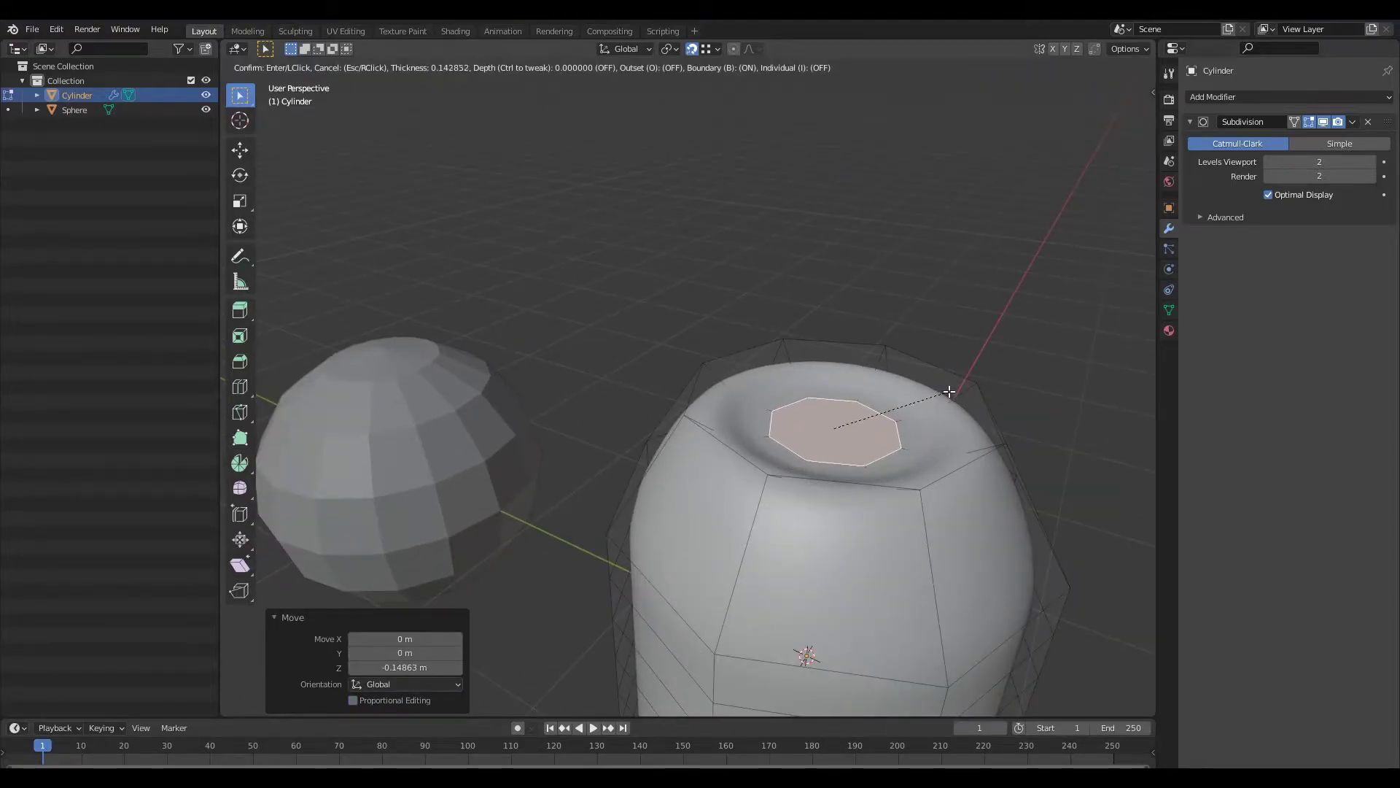
{"action": "left_click", "coordinate": [926, 401]}
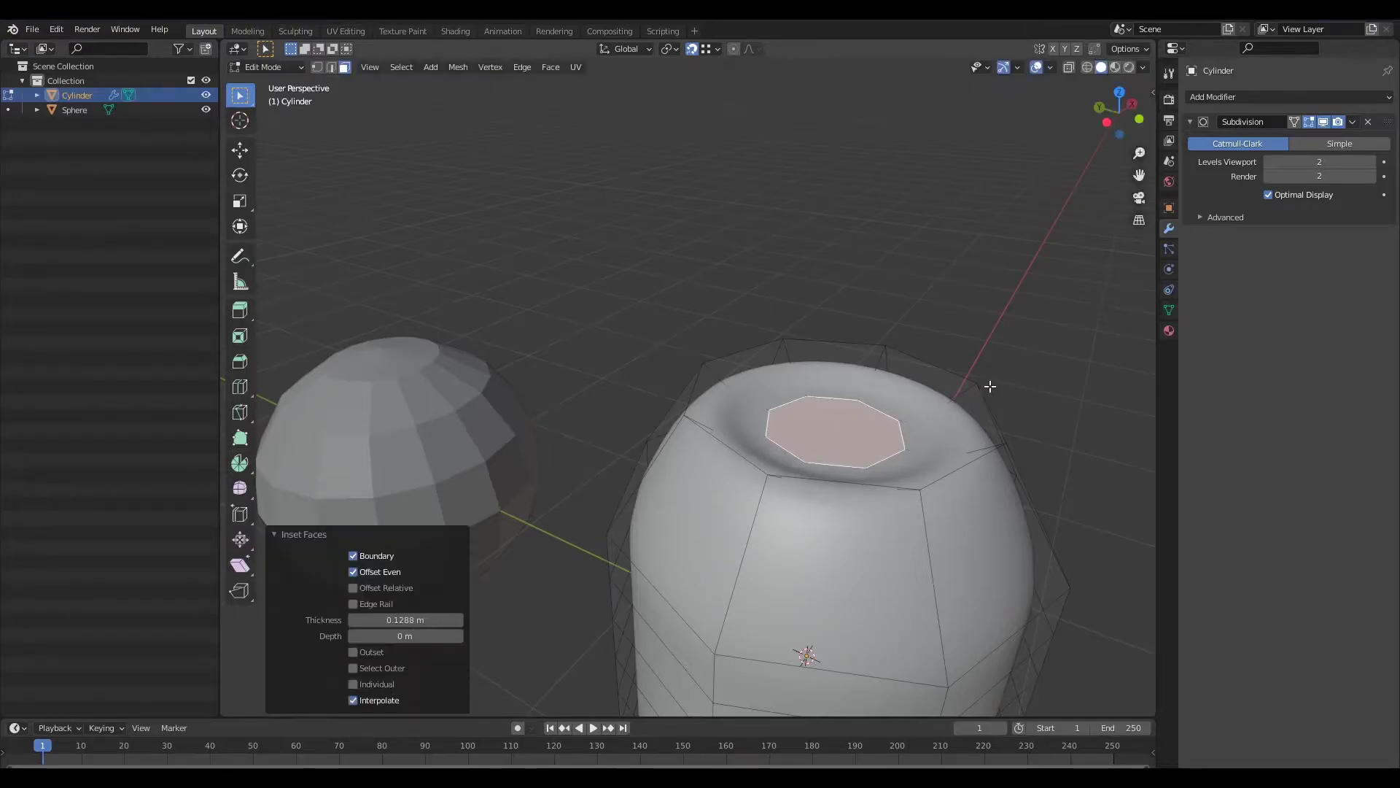
Examine the recessed top from several angles in Edit Mode and Object Mode.
{"action": "scroll", "coordinate": [969, 379], "scroll_direction": "down", "scroll_amount": 3}
{"action": "middle_click_drag", "start_coordinate": [928, 444], "coordinate": [939, 284]}
{"action": "left_click", "coordinate": [911, 392]}
{"action": "scroll", "coordinate": [946, 368], "scroll_direction": "up", "scroll_amount": 4}
{"action": "middle_click_drag", "start_coordinate": [945, 367], "coordinate": [826, 348]}
{"action": "scroll", "coordinate": [866, 406], "scroll_direction": "down", "scroll_amount": 3}
{"action": "scroll", "coordinate": [835, 331], "scroll_direction": "up", "scroll_amount": 3}
{"action": "key", "text": "Tab"}
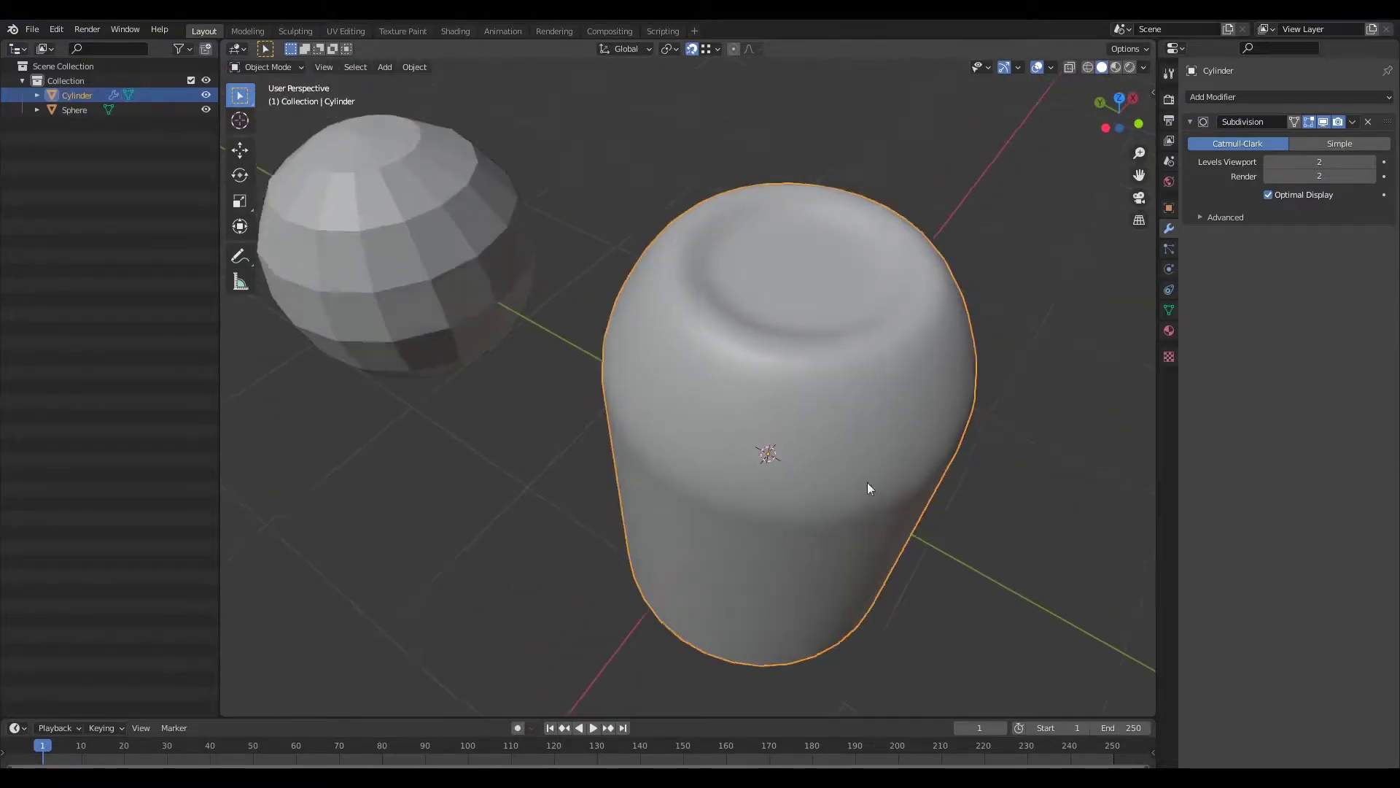
{"action": "middle_click_drag", "start_coordinate": [868, 483], "coordinate": [819, 413]}
{"action": "scroll", "coordinate": [820, 413], "scroll_direction": "down", "scroll_amount": 2}
{"action": "scroll", "coordinate": [776, 396], "scroll_direction": "up", "scroll_amount": 2}
Select the cylinder's shoulder edge loop, where the straight wall meets the taper, in Edit Mode.
{"action": "key", "text": "Tab"}
{"action": "scroll", "coordinate": [776, 402], "scroll_direction": "up", "scroll_amount": 1}
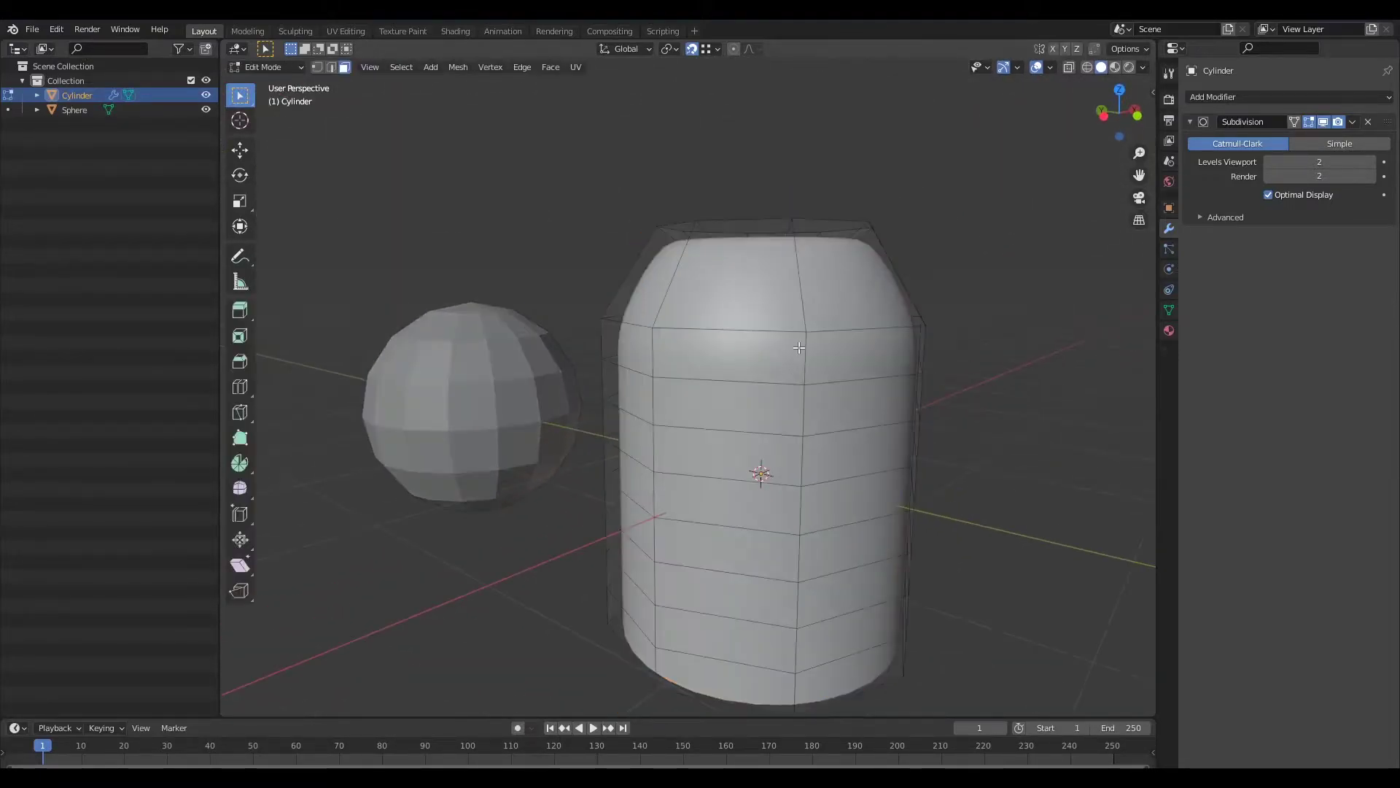
{"action": "key", "text": "2"}
{"action": "left_click", "coordinate": [851, 329]}
{"action": "key", "text": "3"}
{"action": "left_click", "coordinate": [851, 329], "text": "alt"}
{"action": "key", "text": "2"}
{"action": "left_click", "coordinate": [854, 329], "text": "alt"}
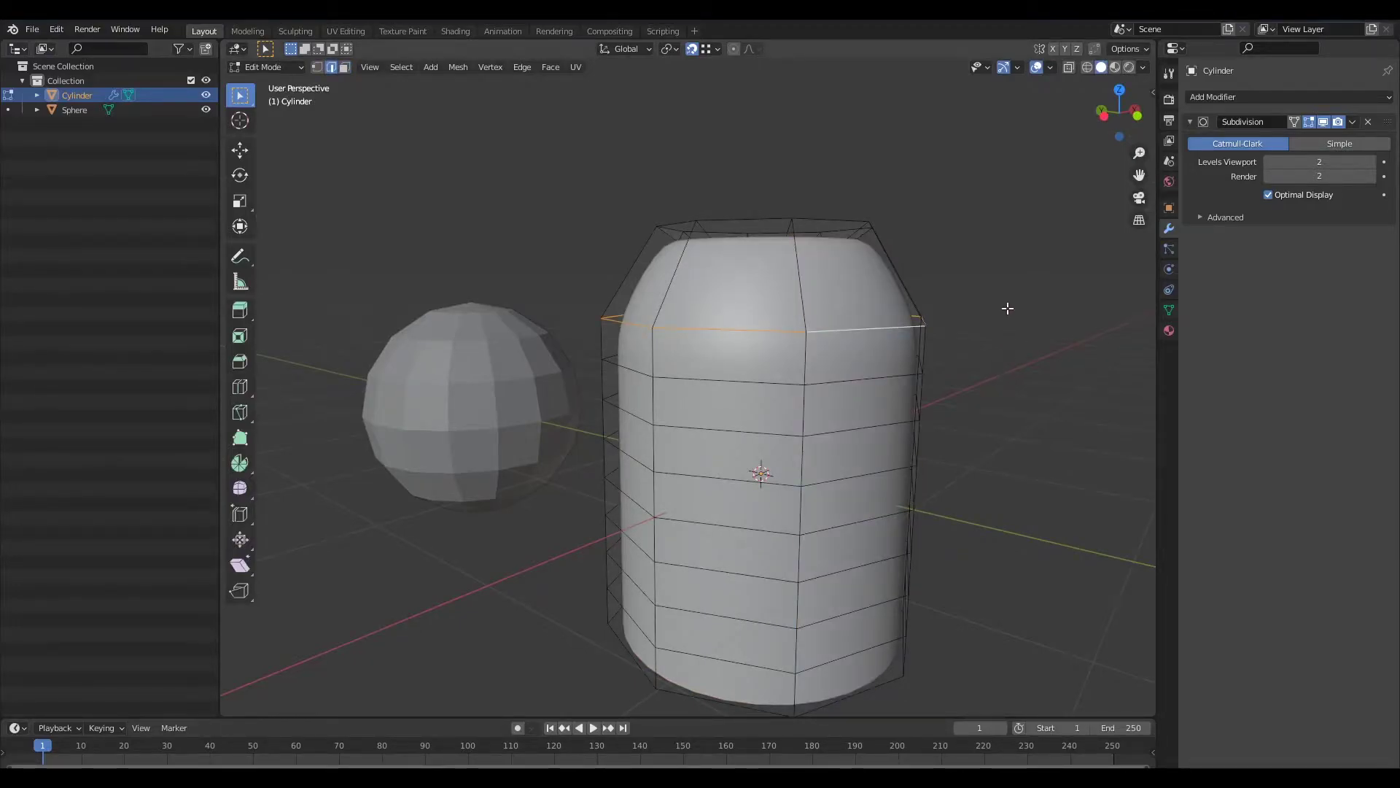
{"action": "middle_click_drag", "start_coordinate": [977, 311], "coordinate": [982, 339]}
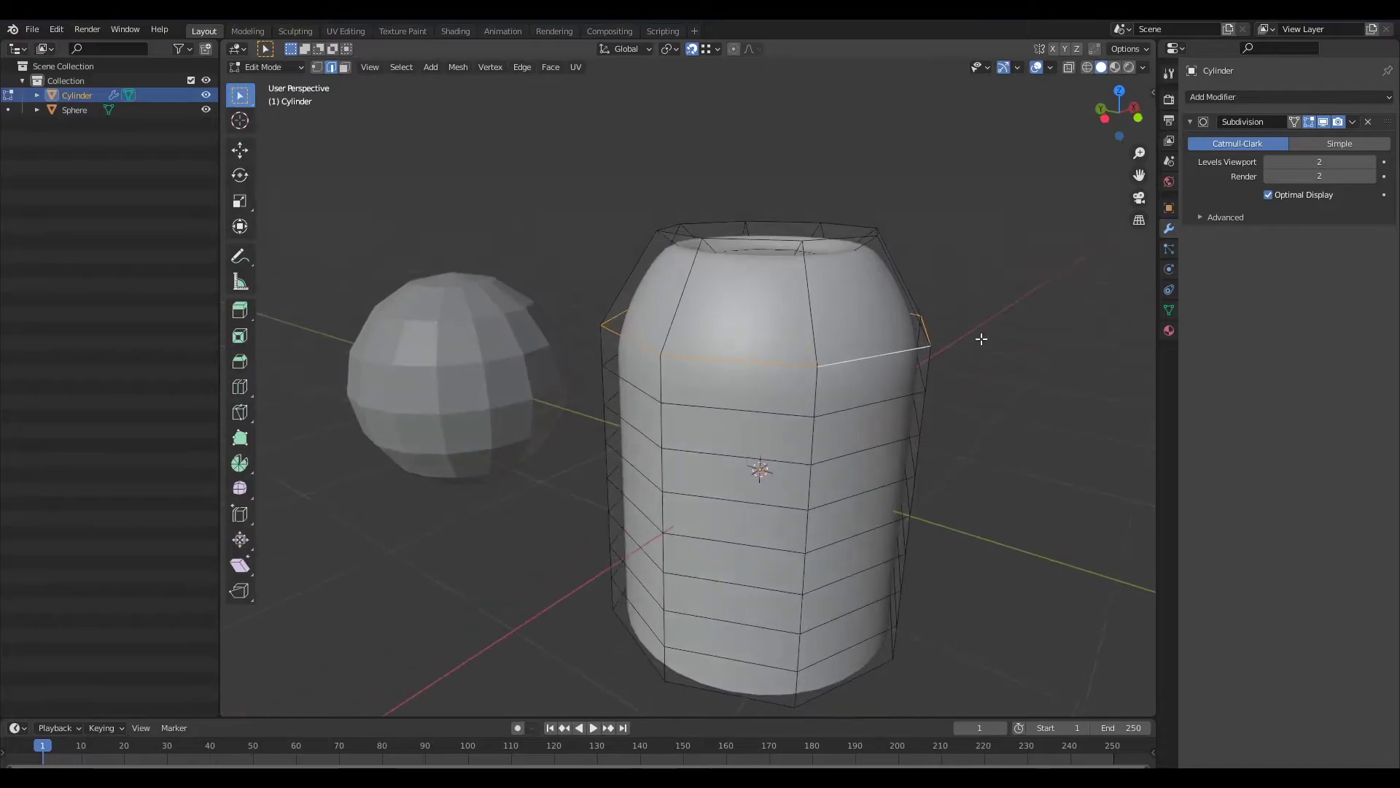
{"action": "middle_click_drag", "start_coordinate": [992, 391], "coordinate": [1002, 375]}
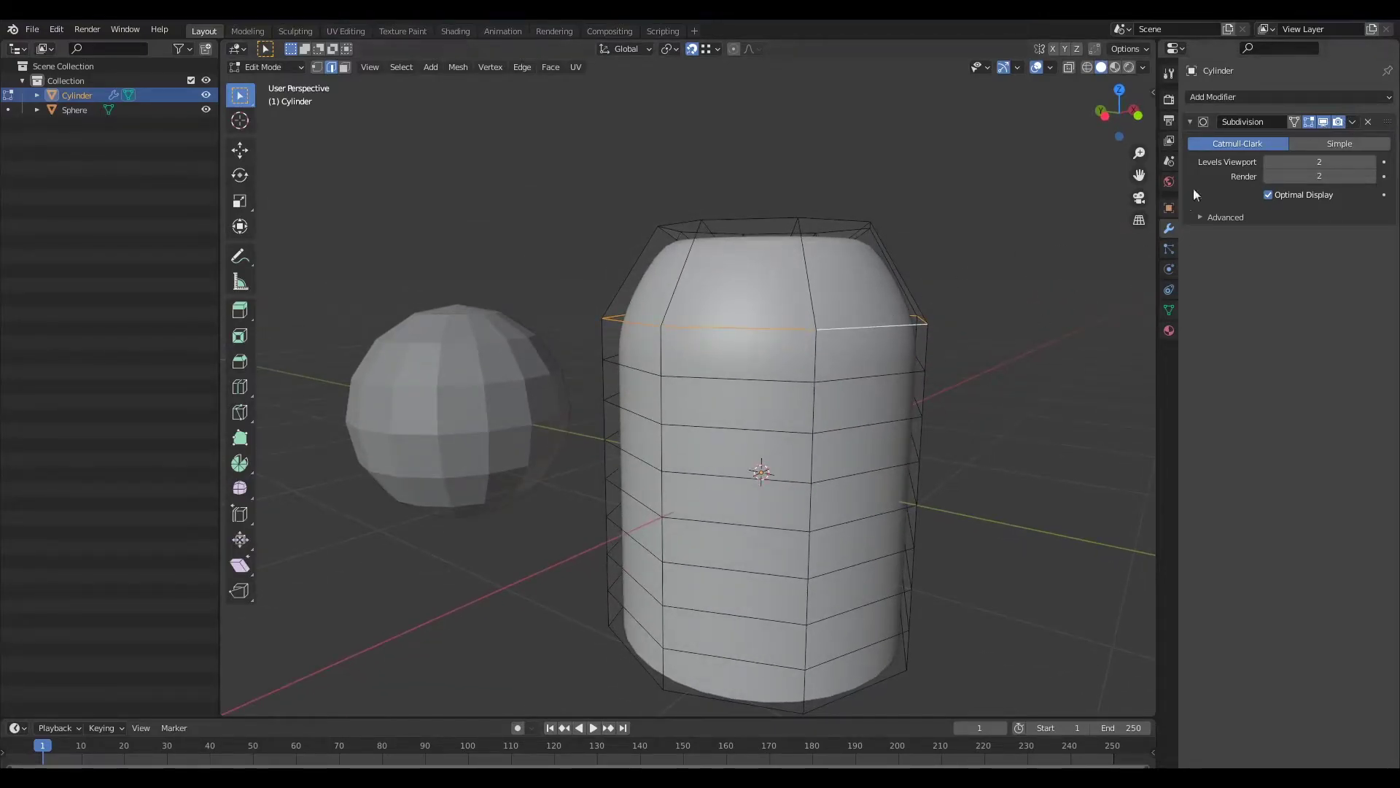
{"action": "middle_click_drag", "start_coordinate": [1017, 256], "coordinate": [1008, 275]}
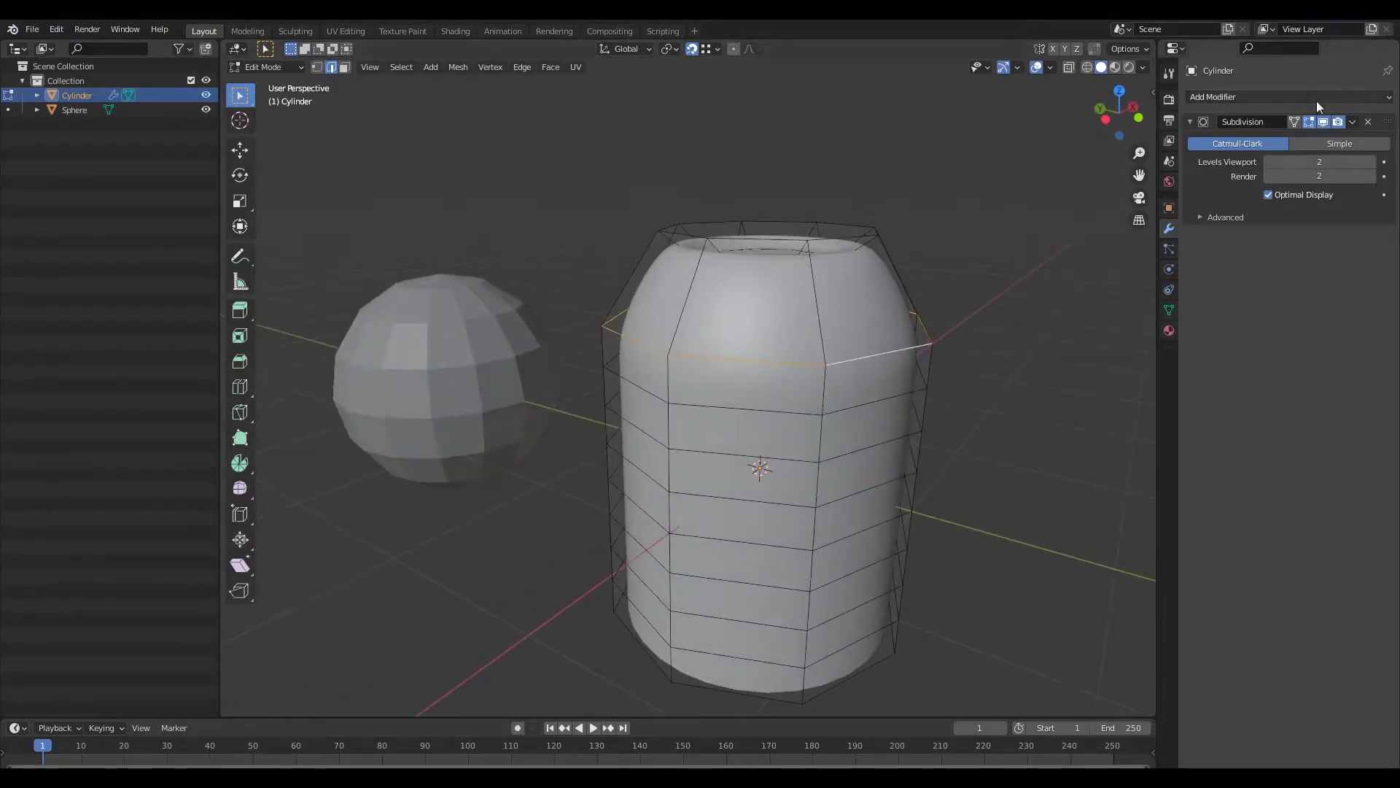
Turn off the Subdivision modifier's viewport display and inspect the unsubdivided cylinder in Edit Mode and Object Mode.
{"action": "left_click", "coordinate": [1324, 122]}
{"action": "left_click", "coordinate": [1324, 122]}
{"action": "left_click", "coordinate": [1324, 122]}
{"action": "middle_click_drag", "start_coordinate": [1036, 277], "coordinate": [963, 359]}
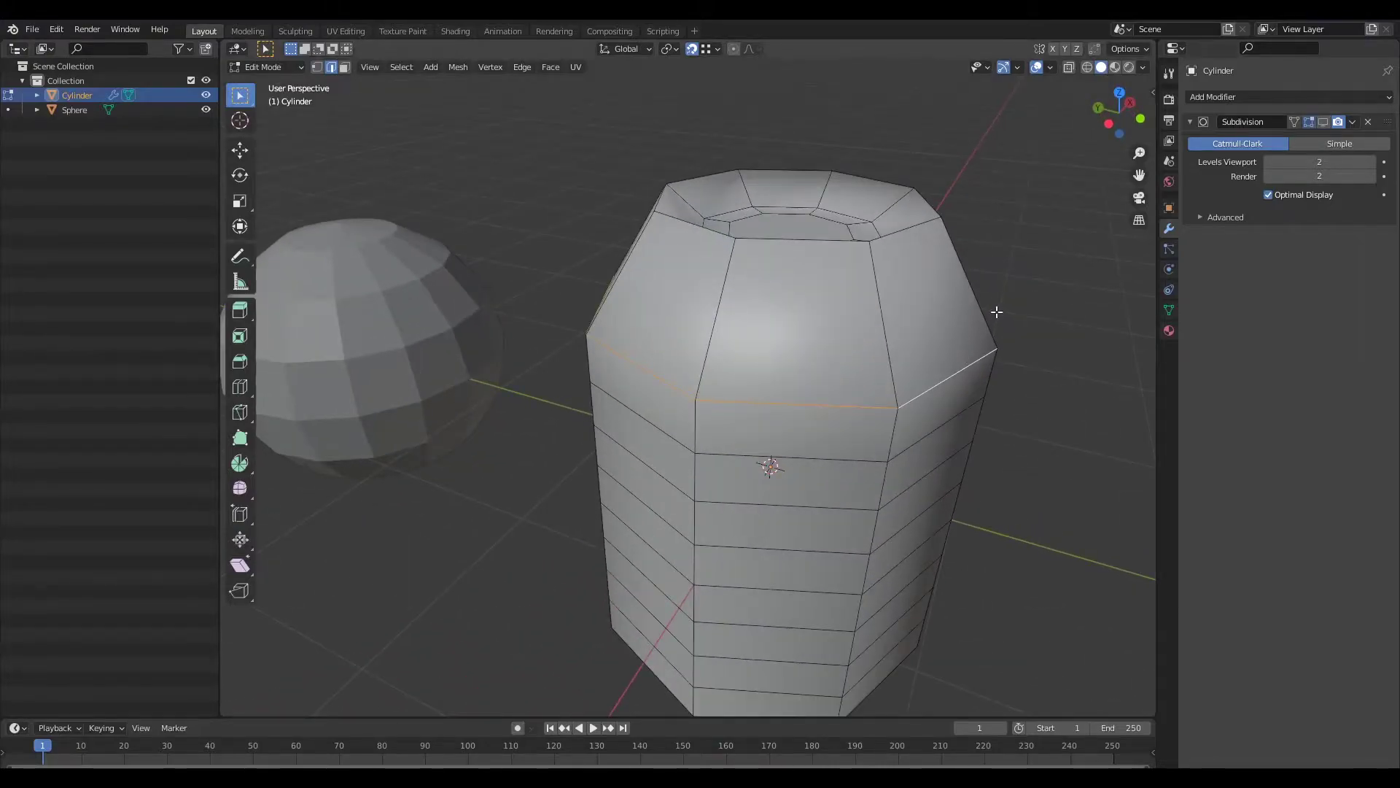
{"action": "middle_click_drag", "start_coordinate": [997, 311], "coordinate": [1022, 334]}
{"action": "key", "text": "Tab"}
{"action": "middle_click_drag", "start_coordinate": [904, 326], "coordinate": [1002, 423]}
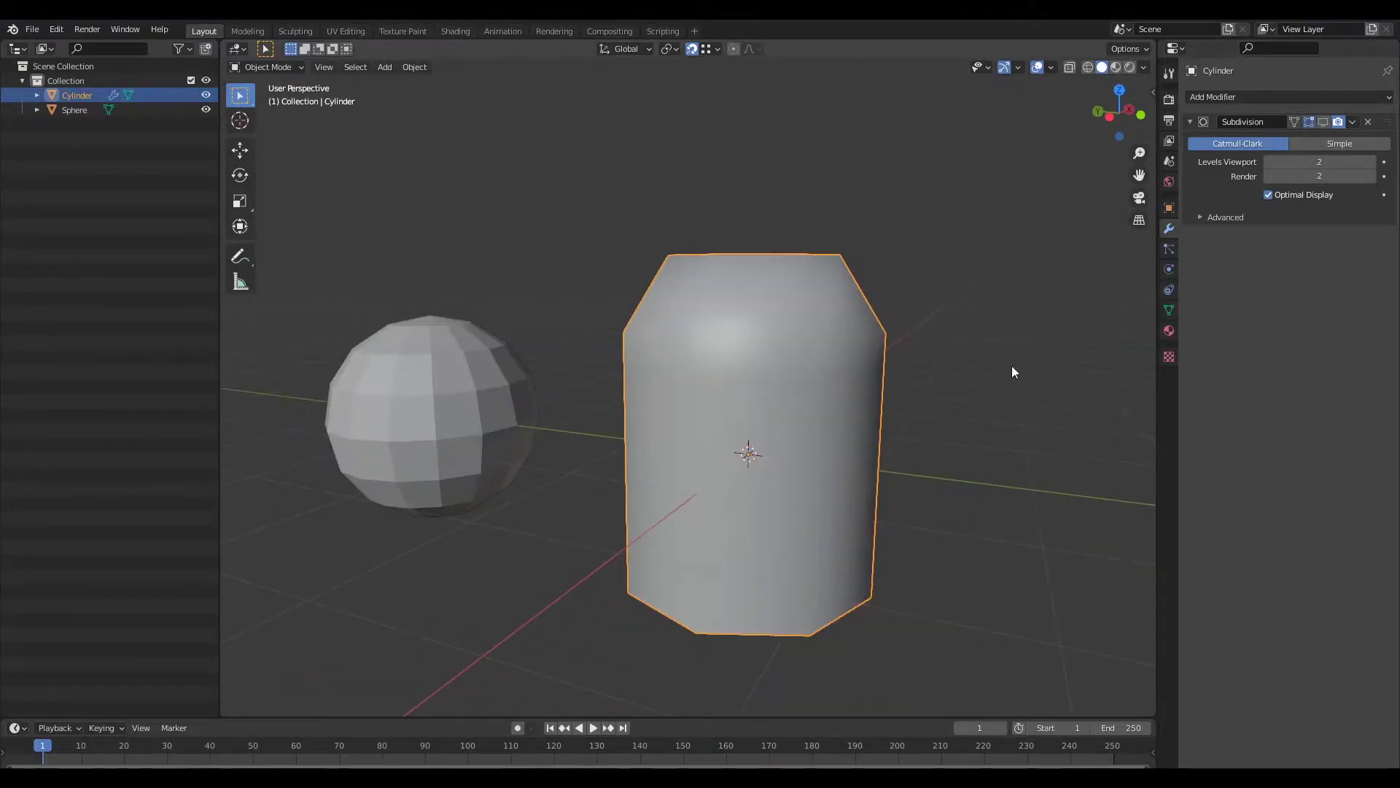
Delete both the cylinder and the sphere from the scene.
{"action": "left_click_drag", "start_coordinate": [999, 214], "coordinate": [226, 576]}
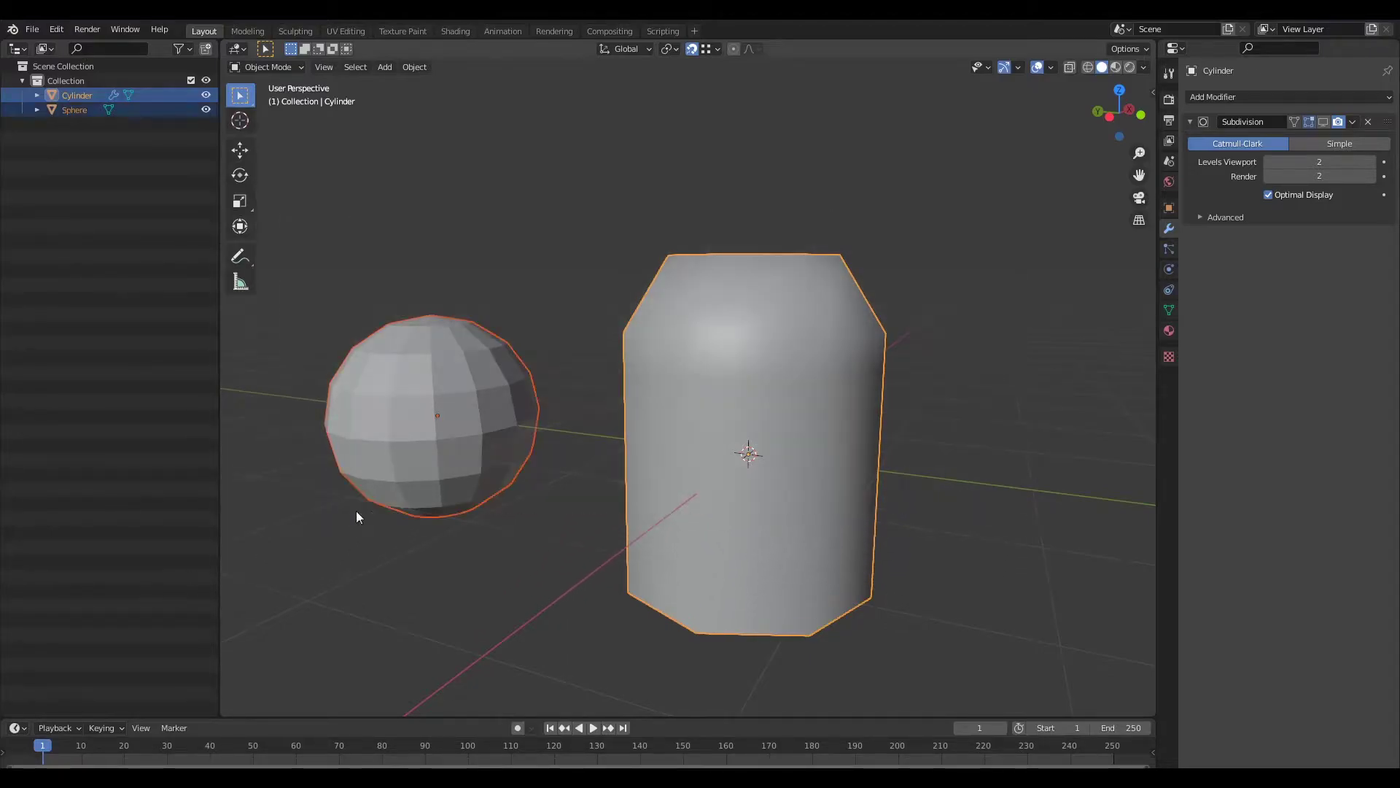
{"action": "key", "text": "x"}
{"action": "left_click", "coordinate": [650, 511]}
{"action": "middle_click_drag", "start_coordinate": [713, 515], "coordinate": [725, 484]}
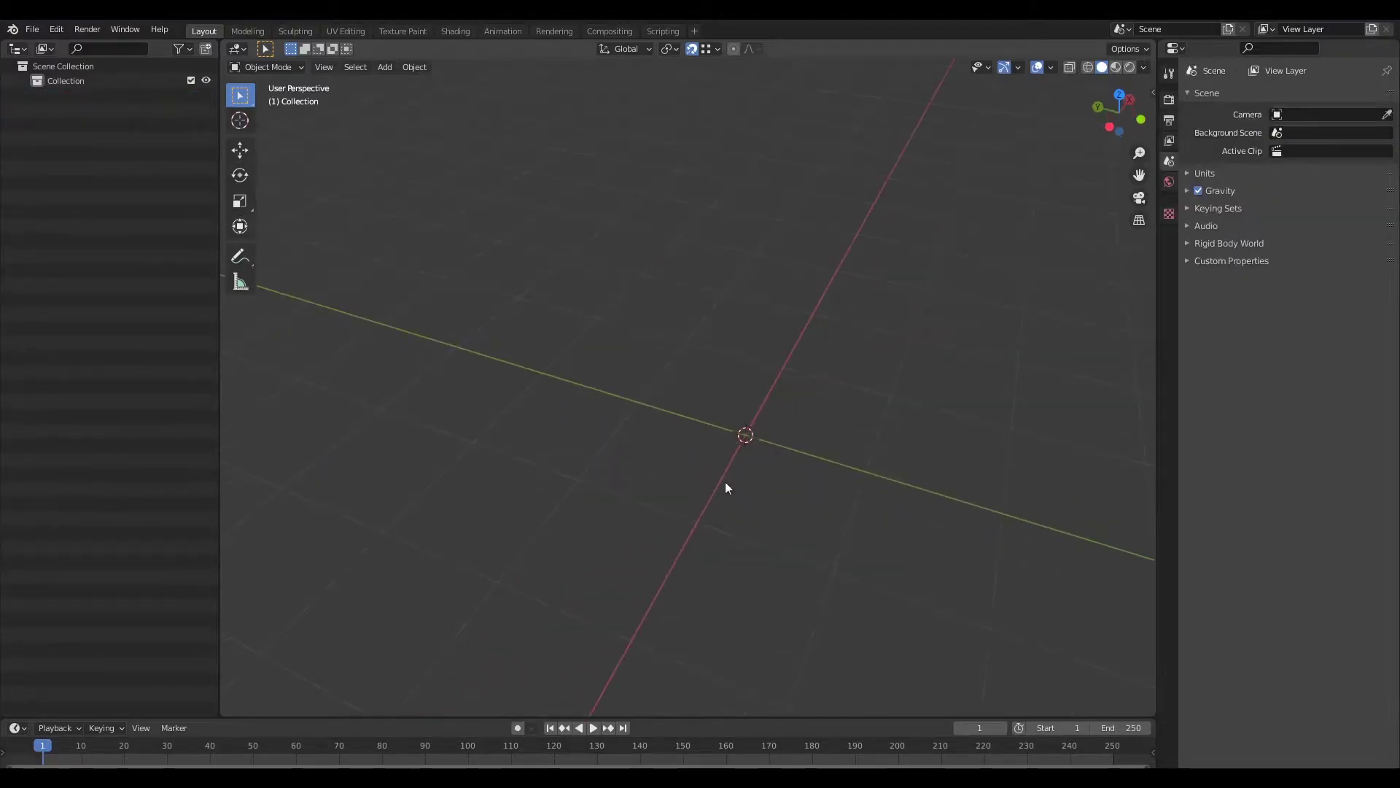
Add a 2 m plane mesh at the world origin.
{"action": "key", "text": "shift+a"}
{"action": "mouse_move", "coordinate": [736, 433]}
{"action": "left_click", "coordinate": [853, 435]}
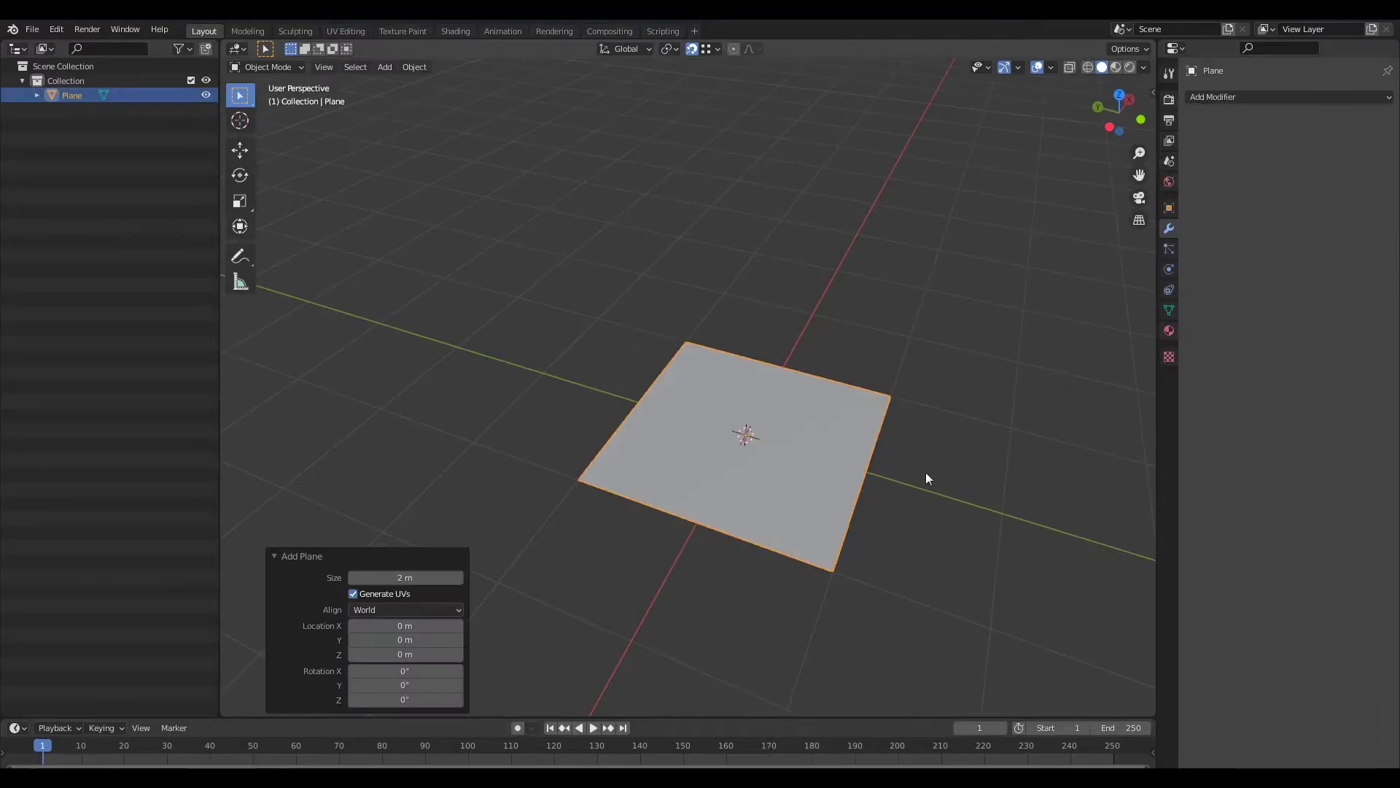
{"action": "scroll", "coordinate": [912, 506], "scroll_direction": "up", "scroll_amount": 4}
{"action": "middle_click_drag", "start_coordinate": [855, 495], "coordinate": [977, 414]}
Raise one corner vertex of the plane about 0.067 m along Z in Edit Mode.
{"action": "key", "text": "Tab"}
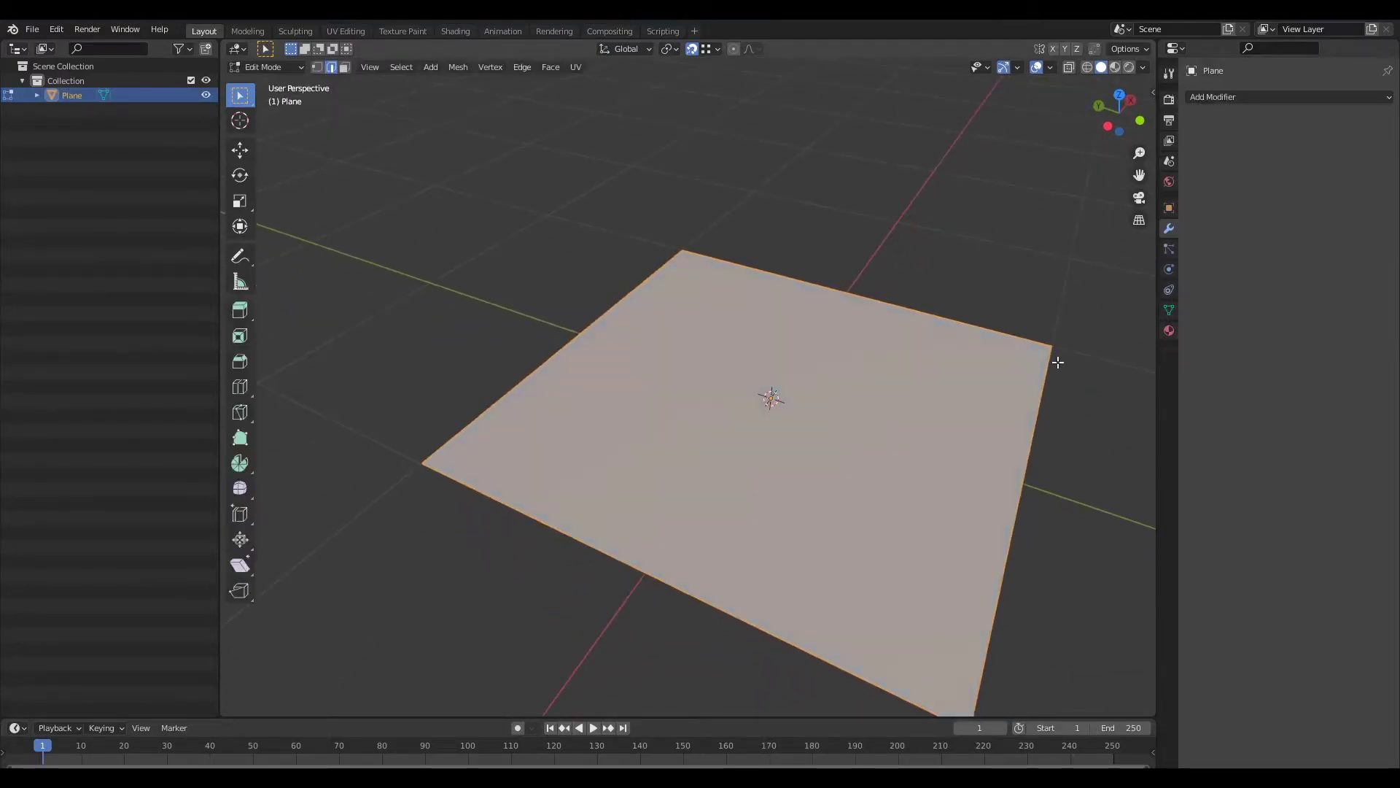
{"action": "middle_click_drag", "start_coordinate": [1053, 360], "coordinate": [978, 401]}
{"action": "left_click_drag", "start_coordinate": [955, 331], "coordinate": [1044, 439]}
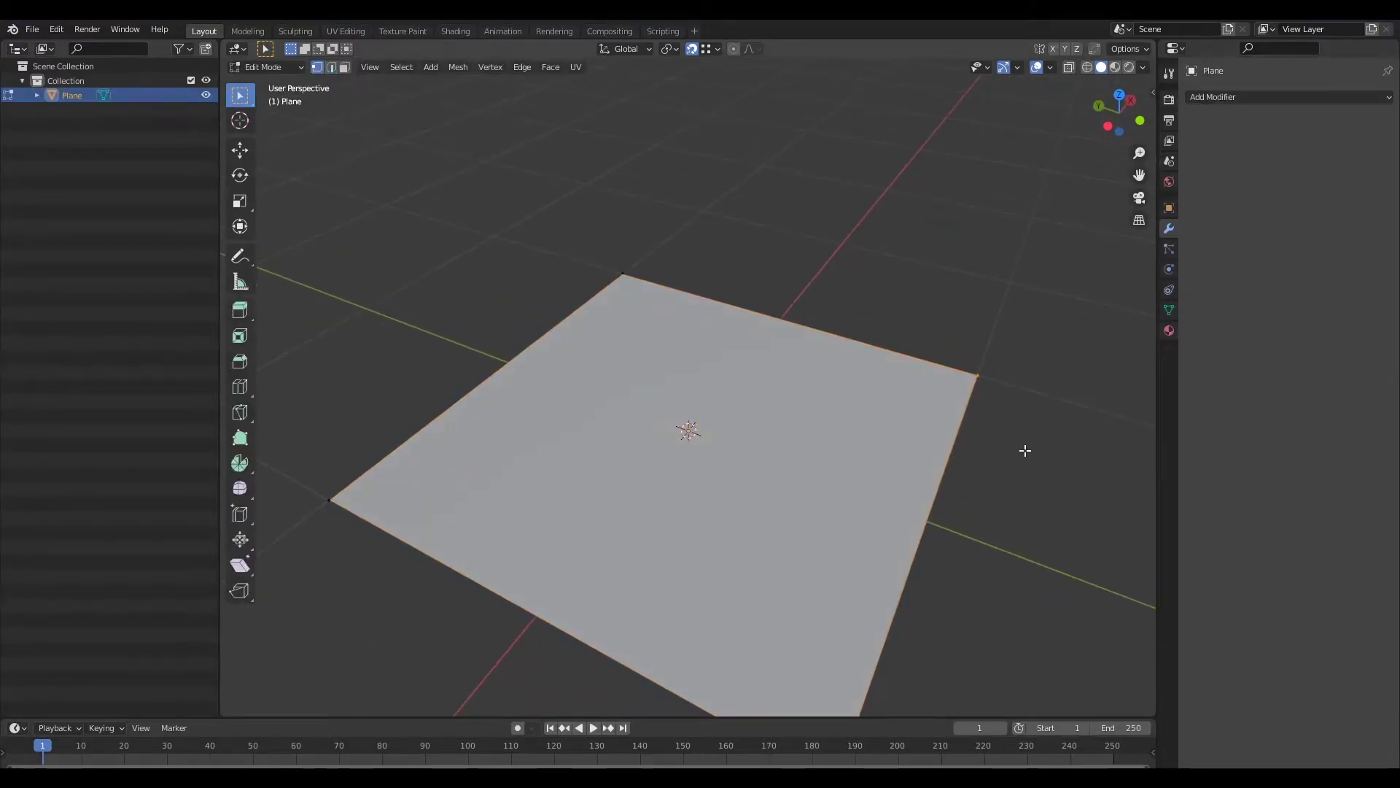
{"action": "key", "text": "g"}
{"action": "key", "text": "z"}
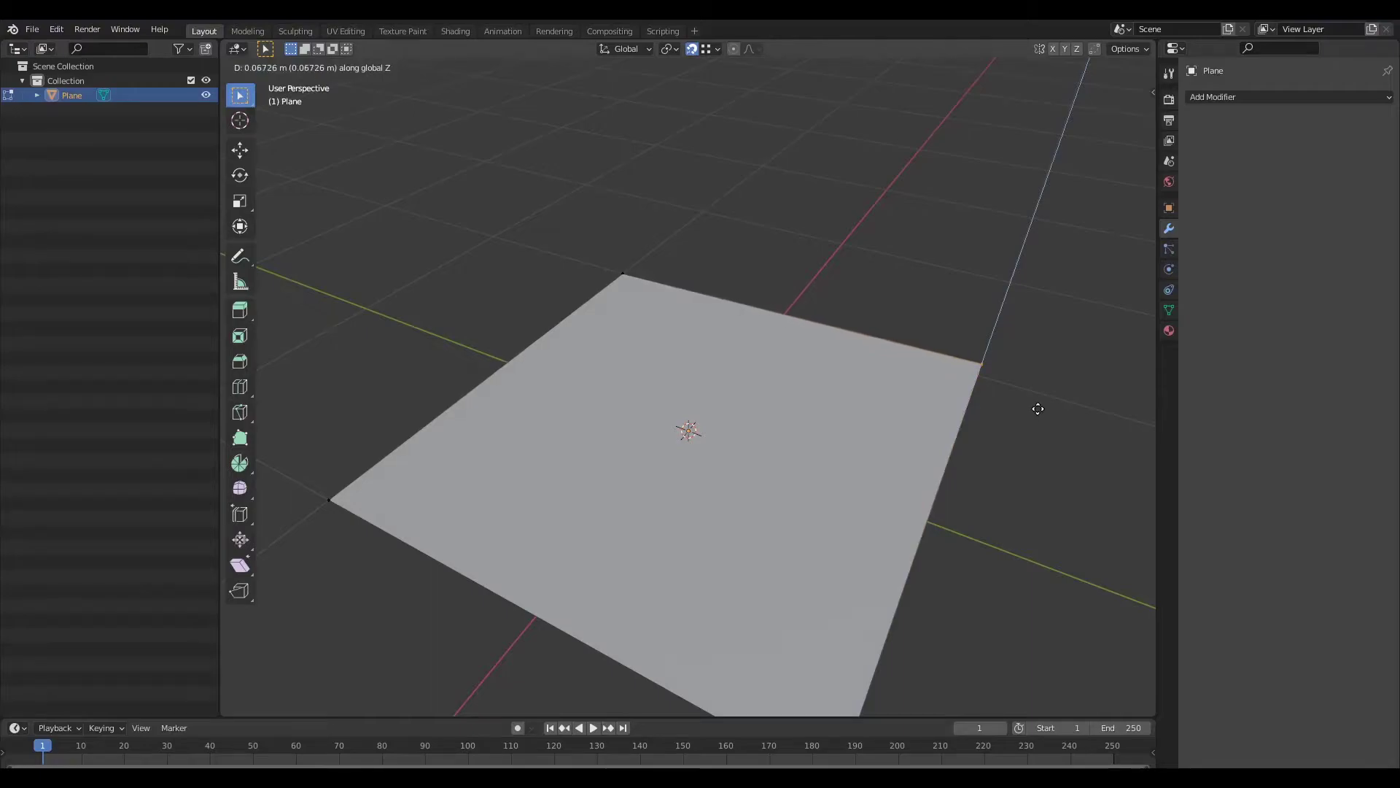
{"action": "left_click", "coordinate": [1038, 408]}
Examine the slightly bent plane from several angles in Edit Mode and Object Mode.
{"action": "middle_click_drag", "start_coordinate": [1037, 408], "coordinate": [932, 479]}
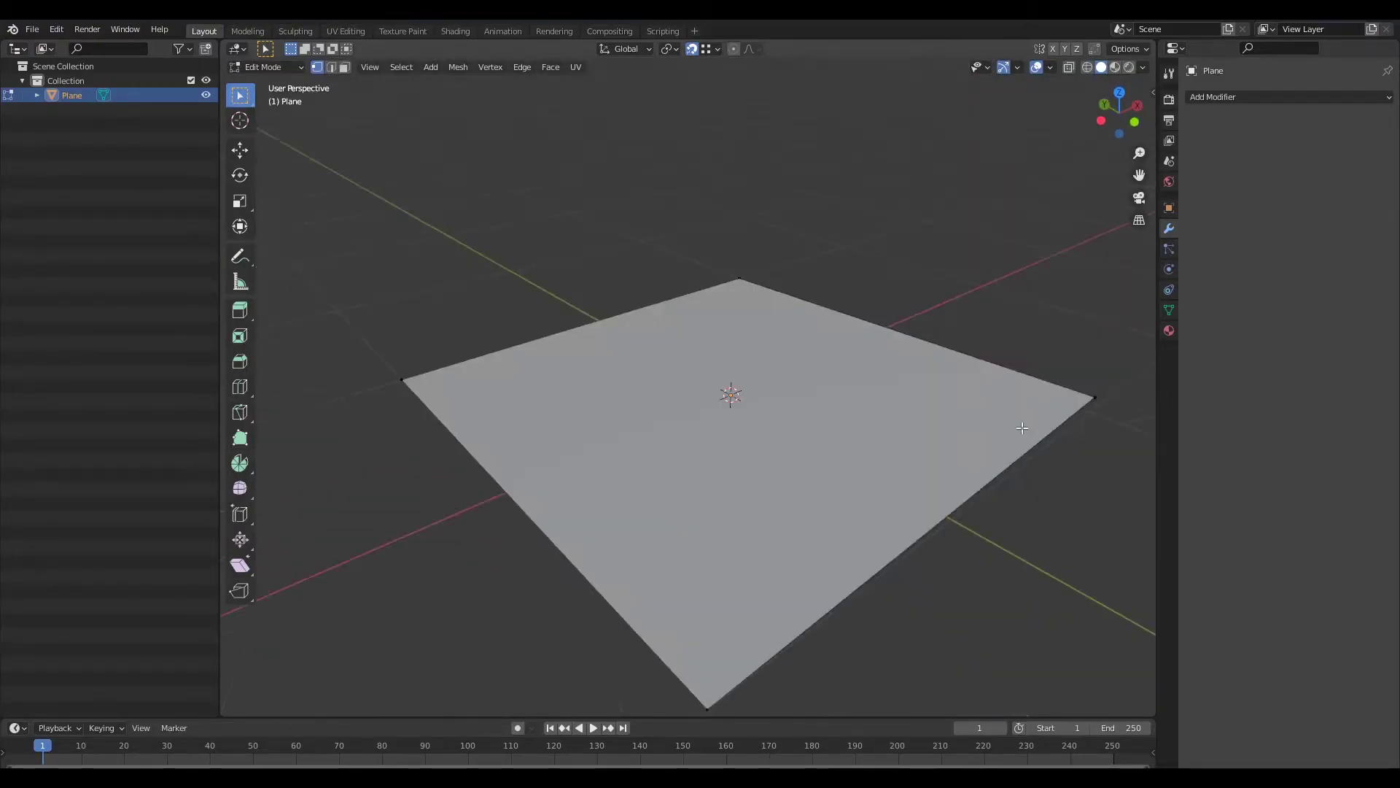
{"action": "middle_click_drag", "start_coordinate": [1027, 447], "coordinate": [996, 446]}
{"action": "middle_click_drag", "start_coordinate": [1068, 492], "coordinate": [834, 415]}
{"action": "scroll", "coordinate": [838, 466], "scroll_direction": "down", "scroll_amount": 3}
{"action": "key", "text": "Tab"}
{"action": "middle_click_drag", "start_coordinate": [838, 466], "coordinate": [883, 464]}
{"action": "key", "text": "Tab"}
{"action": "scroll", "coordinate": [890, 435], "scroll_direction": "down", "scroll_amount": 3}
{"action": "scroll", "coordinate": [891, 434], "scroll_direction": "up", "scroll_amount": 4}
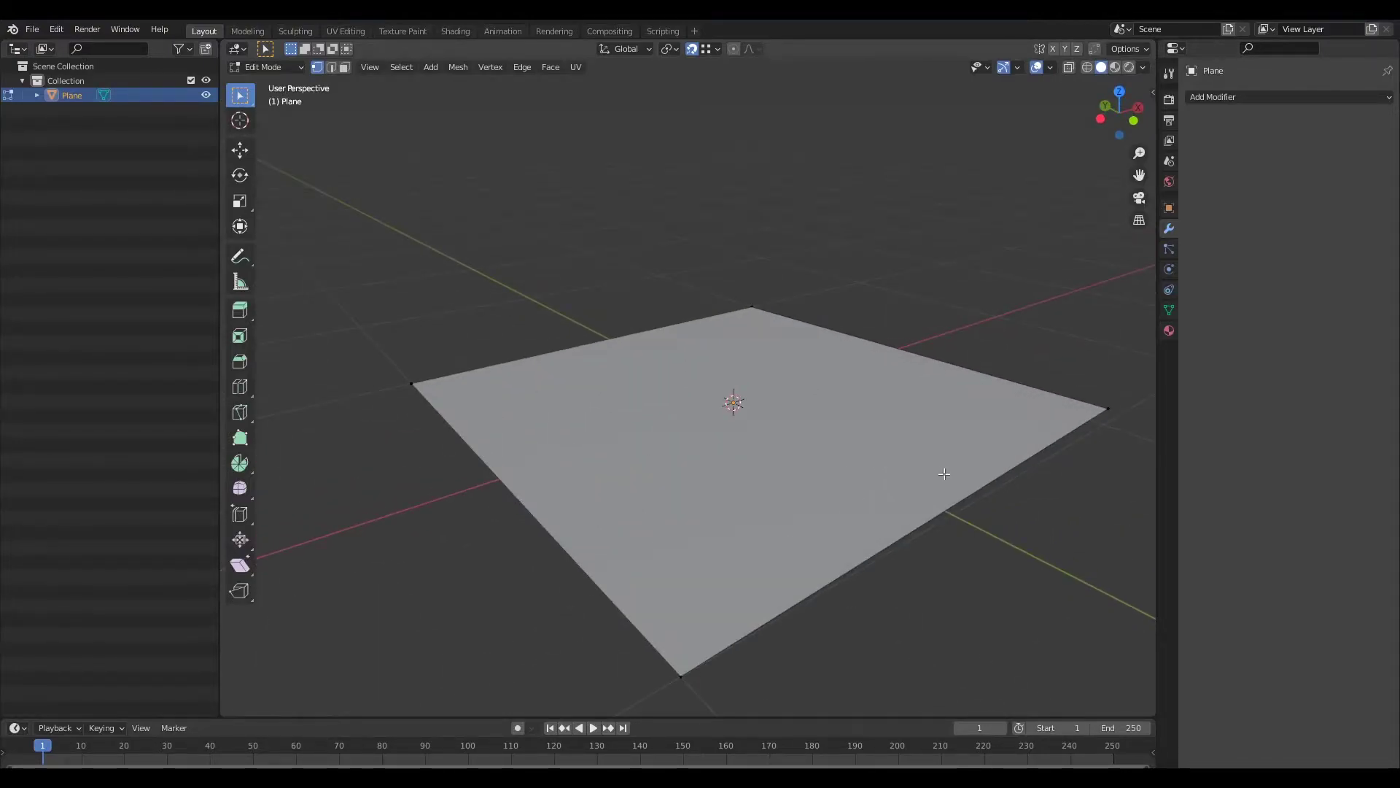
{"action": "middle_click_drag", "start_coordinate": [940, 465], "coordinate": [886, 453]}
Select the plane's raised corner vertex and compare the surface between Edit Mode and Object Mode.
{"action": "left_click_drag", "start_coordinate": [1063, 399], "coordinate": [1118, 516]}
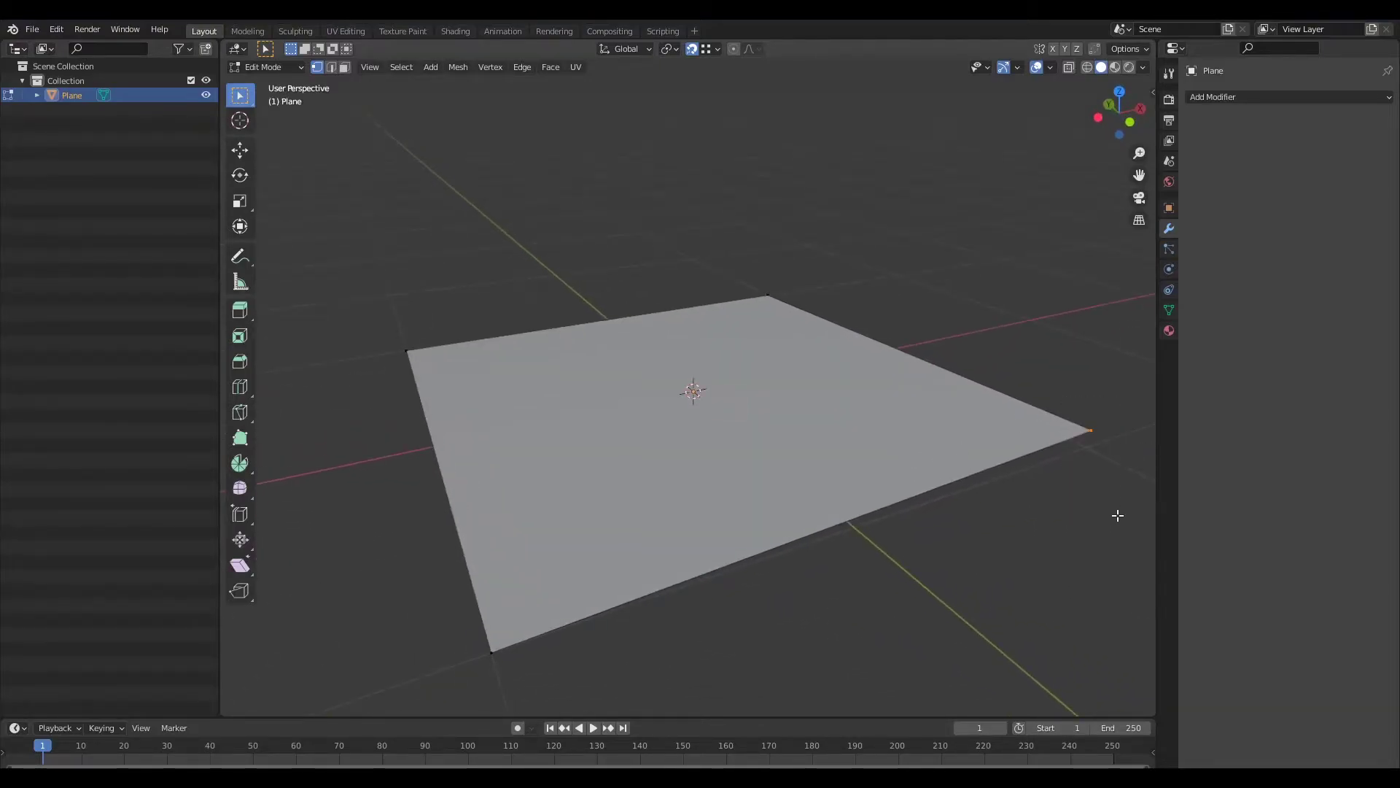
{"action": "middle_click_drag", "start_coordinate": [1088, 482], "coordinate": [922, 443]}
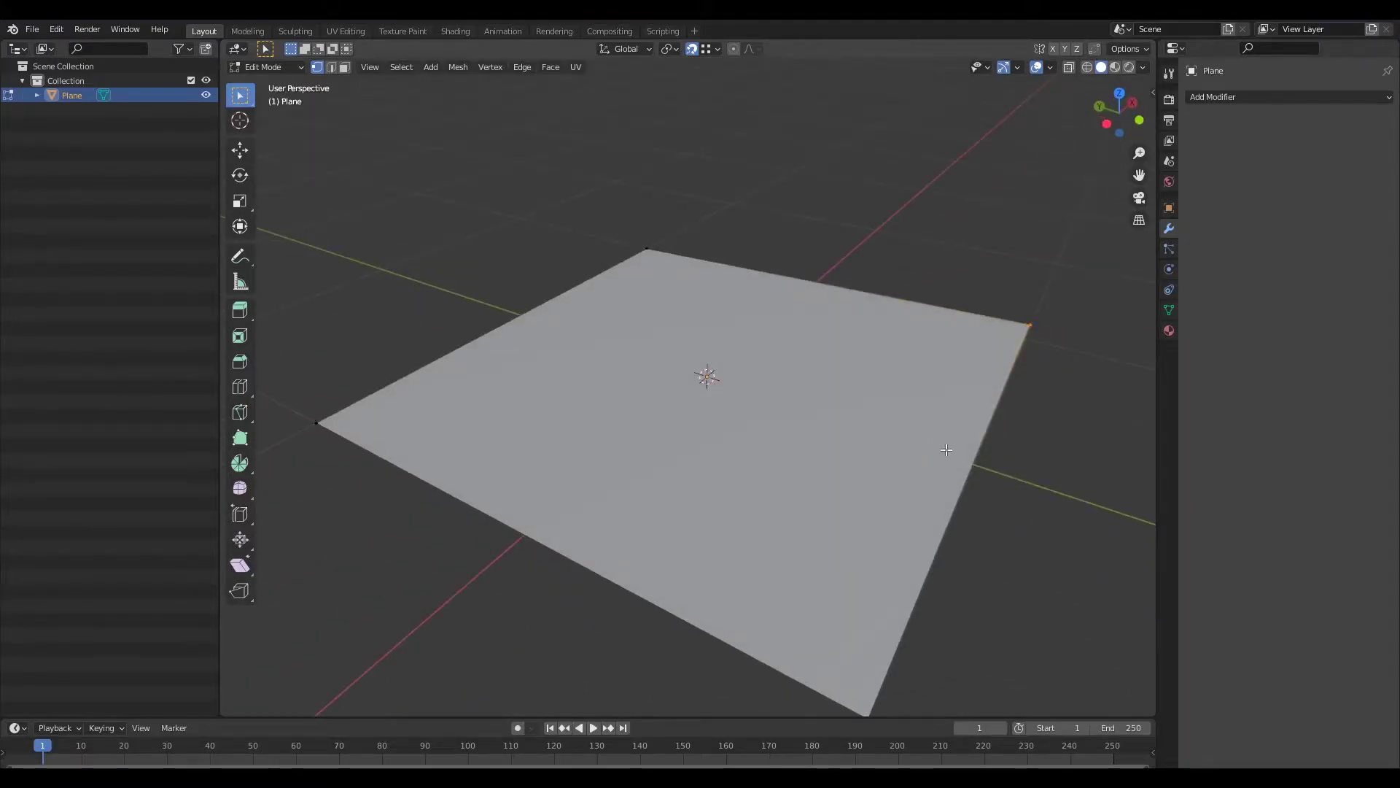
{"action": "scroll", "coordinate": [958, 446], "scroll_direction": "down", "scroll_amount": 3}
{"action": "middle_click_drag", "start_coordinate": [913, 438], "coordinate": [820, 506]}
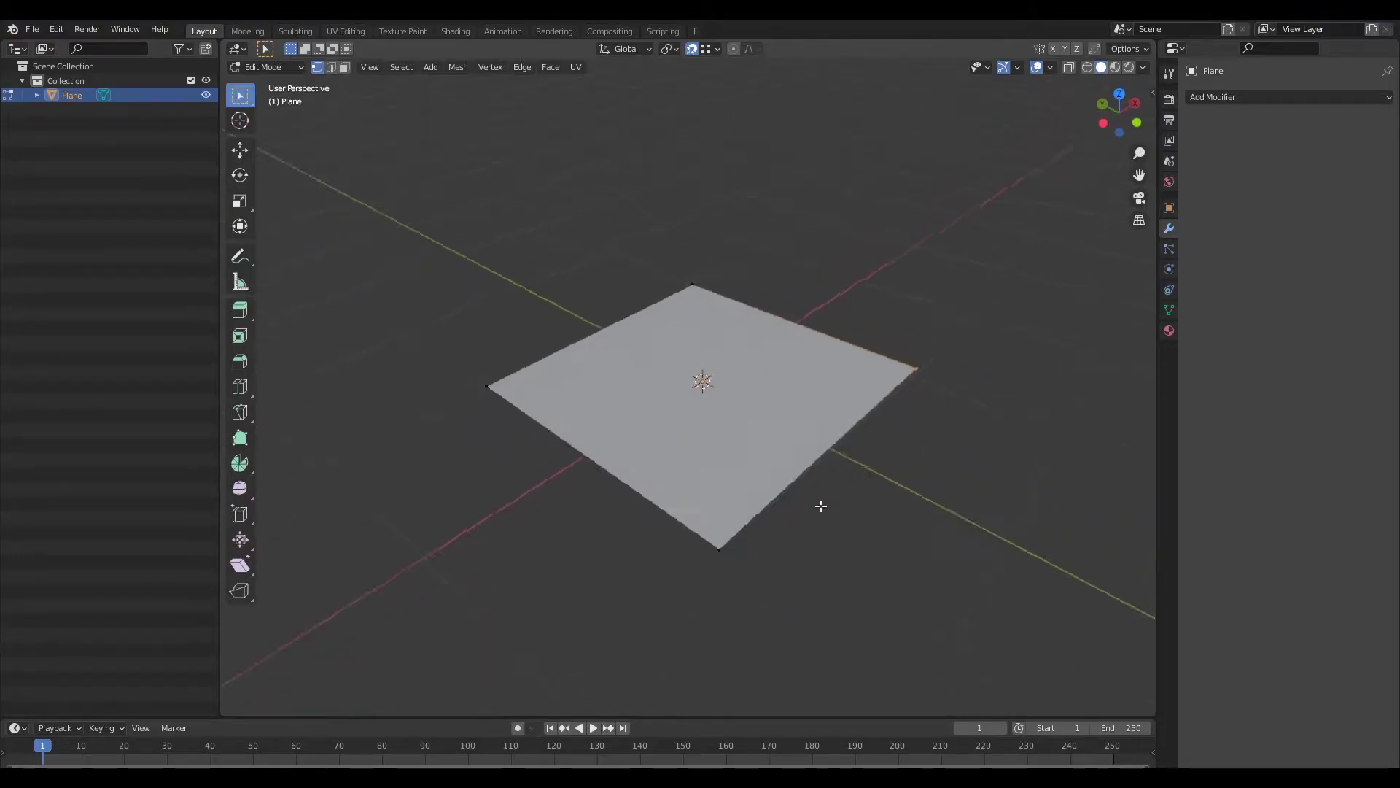
{"action": "key", "text": "Tab"}
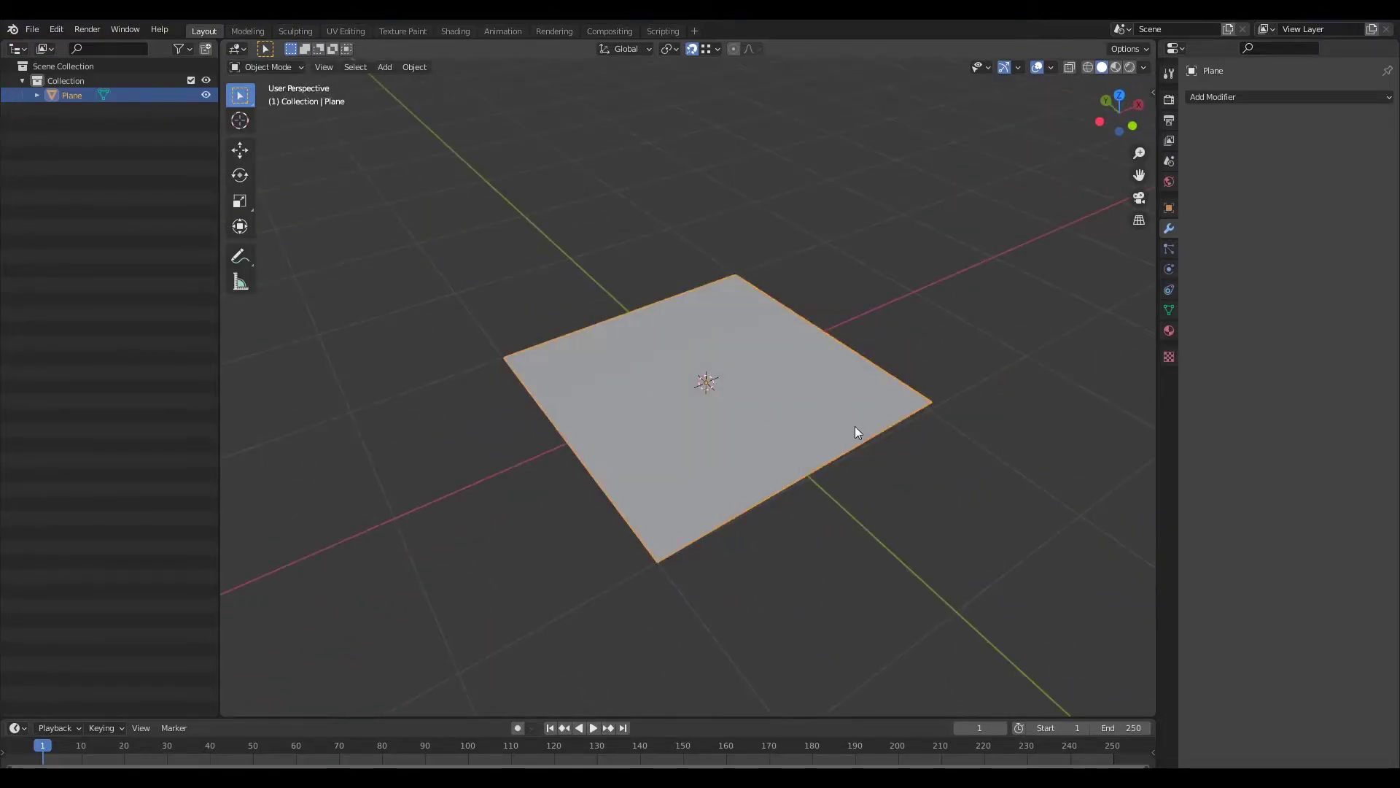
{"action": "key", "text": "Tab"}
{"action": "middle_click_drag", "start_coordinate": [860, 447], "coordinate": [844, 431]}
{"action": "scroll", "coordinate": [838, 378], "scroll_direction": "up", "scroll_amount": 2}
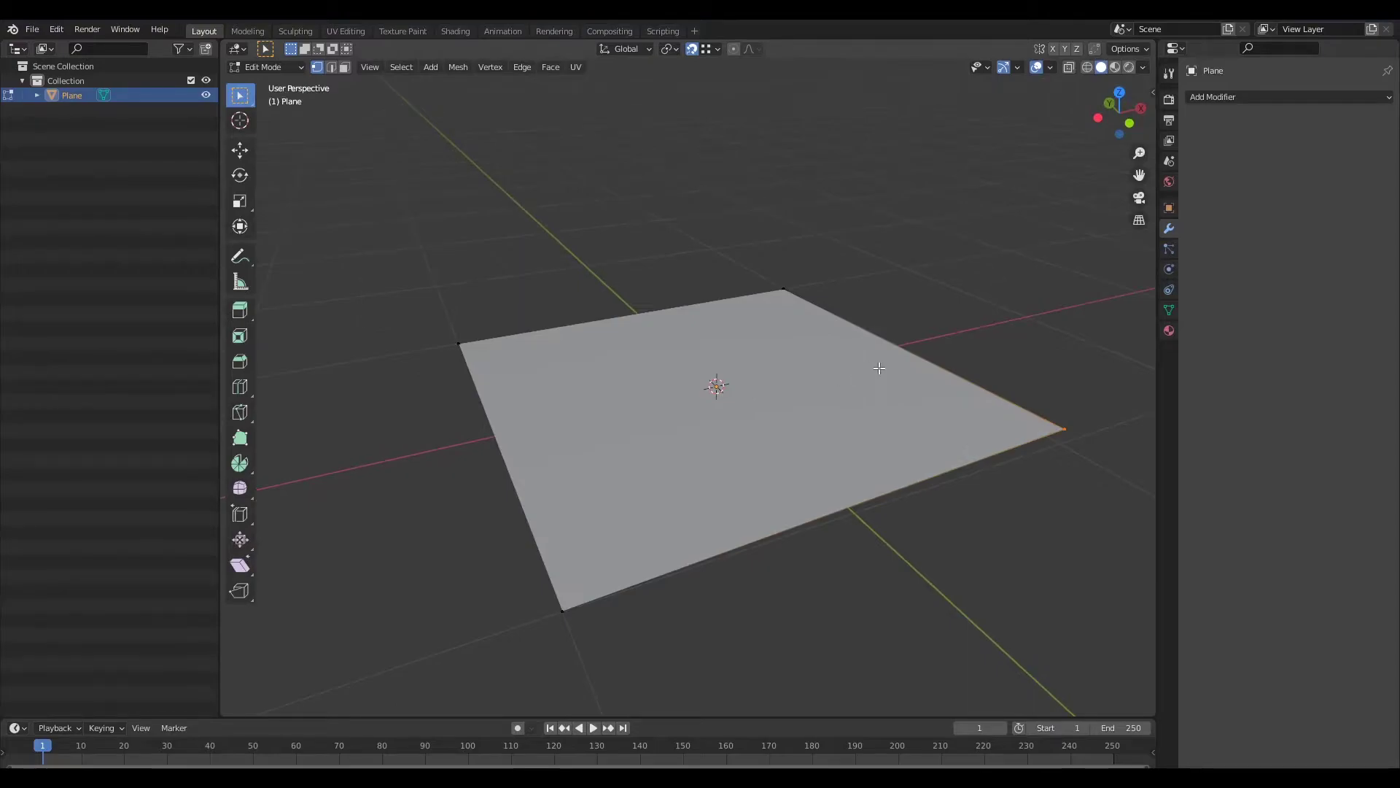
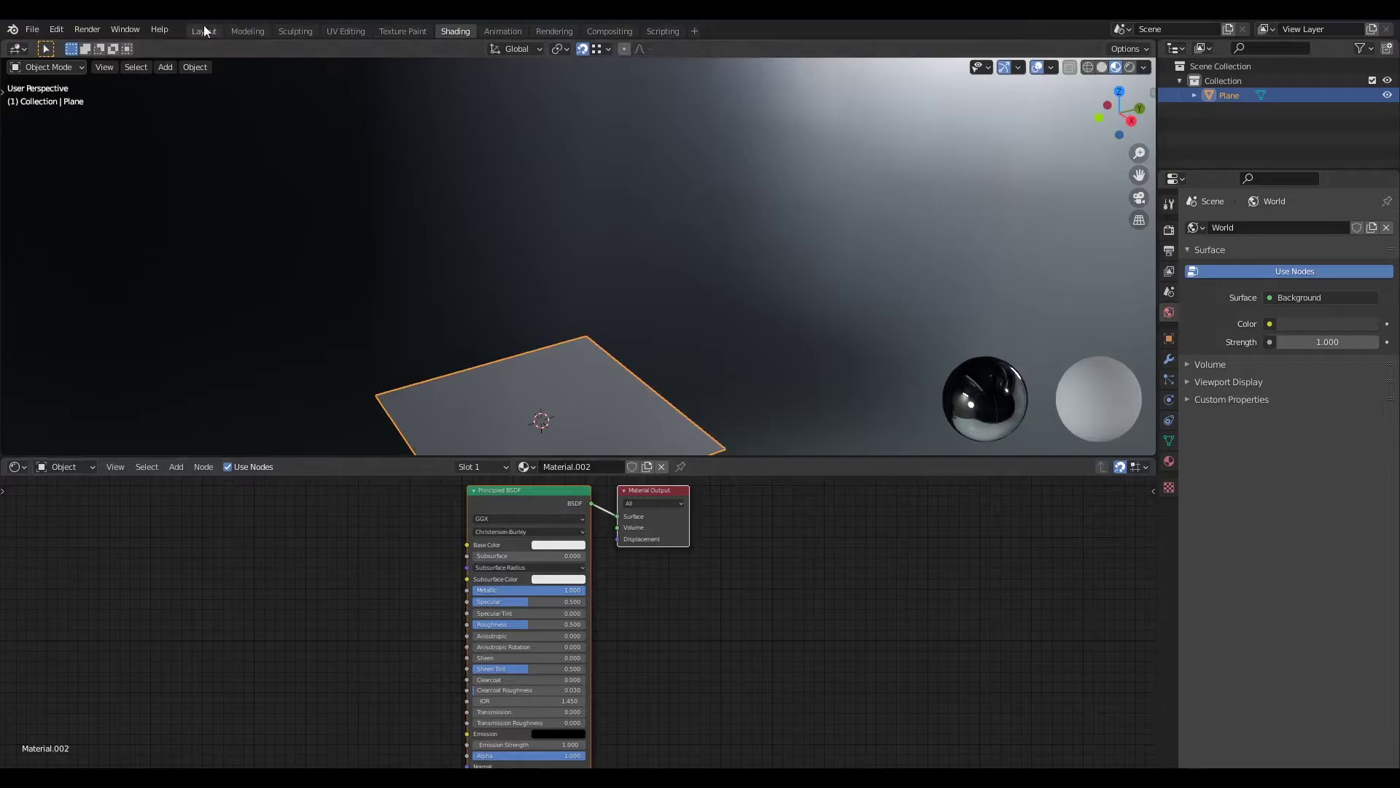
Inspect how the non-flat plane shades in Material Preview, switching between Object Mode and Edit Mode.
{"action": "scroll", "coordinate": [857, 253], "scroll_direction": "down", "scroll_amount": 2}
{"action": "key", "text": "Tab"}
{"action": "middle_click_drag", "start_coordinate": [857, 252], "coordinate": [815, 447]}
{"action": "scroll", "coordinate": [816, 413], "scroll_direction": "up", "scroll_amount": 3}
{"action": "scroll", "coordinate": [816, 413], "scroll_direction": "down", "scroll_amount": 3}
{"action": "key", "text": "Tab"}
{"action": "scroll", "coordinate": [875, 528], "scroll_direction": "up", "scroll_amount": 3}
Connect the plane's raised corner vertex to the diagonally opposite corner with an edge, splitting the quad into two triangles.
{"action": "key", "text": "Tab"}
{"action": "middle_click_drag", "start_coordinate": [809, 367], "coordinate": [902, 240]}
{"action": "left_click", "coordinate": [595, 622], "text": "shift"}
{"action": "key", "text": "j"}
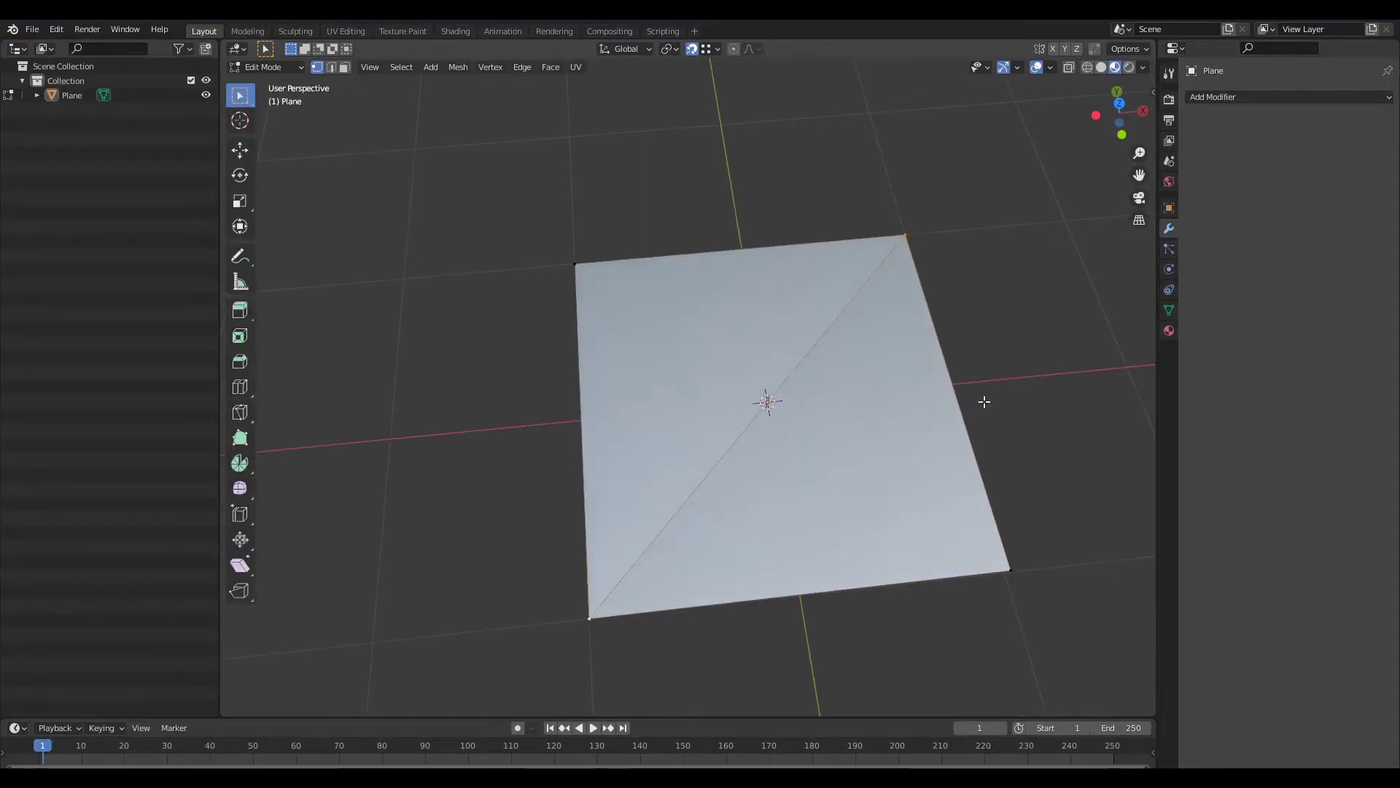
Examine the shading along the plane's diagonal edge from several angles in Object Mode.
{"action": "key", "text": "Tab"}
{"action": "middle_click_drag", "start_coordinate": [866, 542], "coordinate": [763, 478]}
{"action": "middle_click_drag", "start_coordinate": [894, 428], "coordinate": [654, 419]}
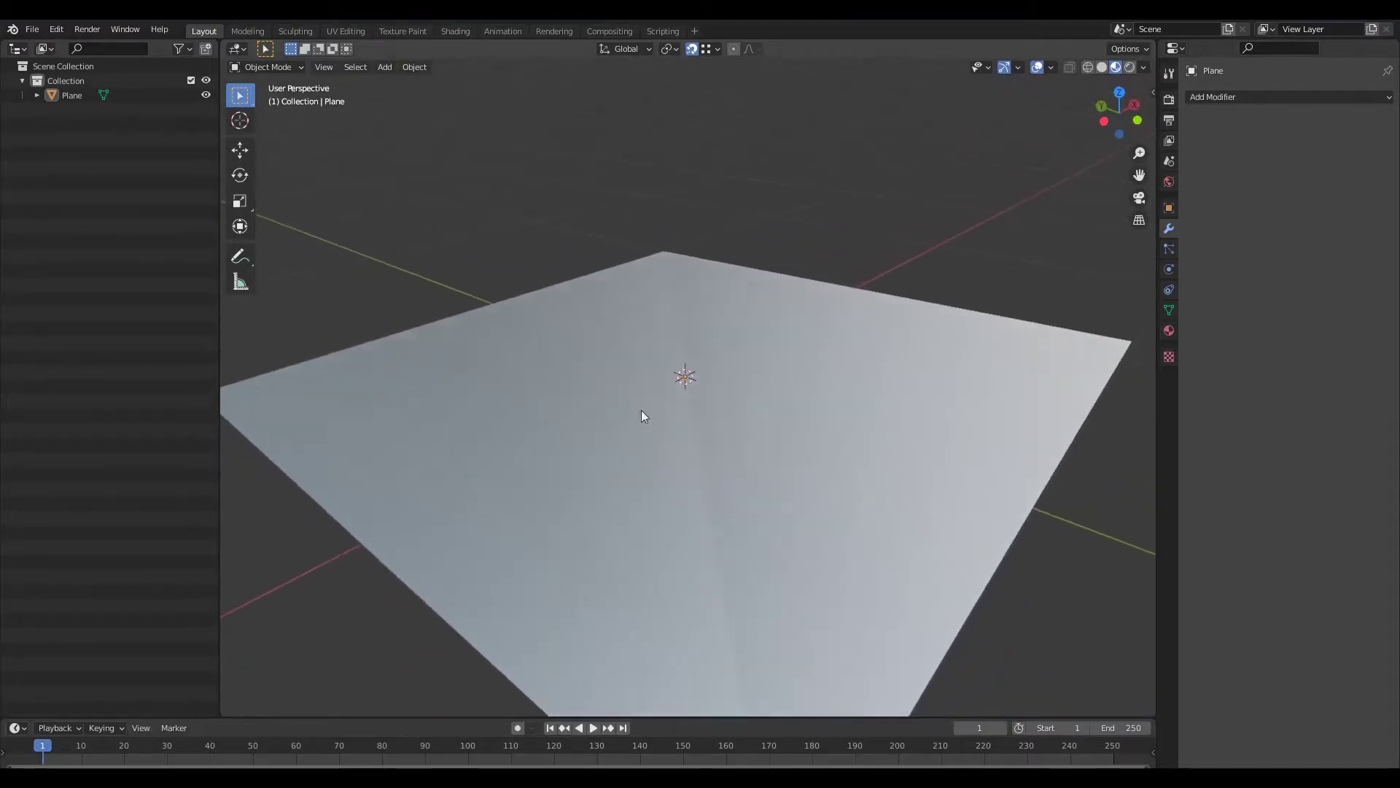
{"action": "middle_click_drag", "start_coordinate": [756, 429], "coordinate": [748, 396]}
{"action": "scroll", "coordinate": [781, 392], "scroll_direction": "down", "scroll_amount": 3}
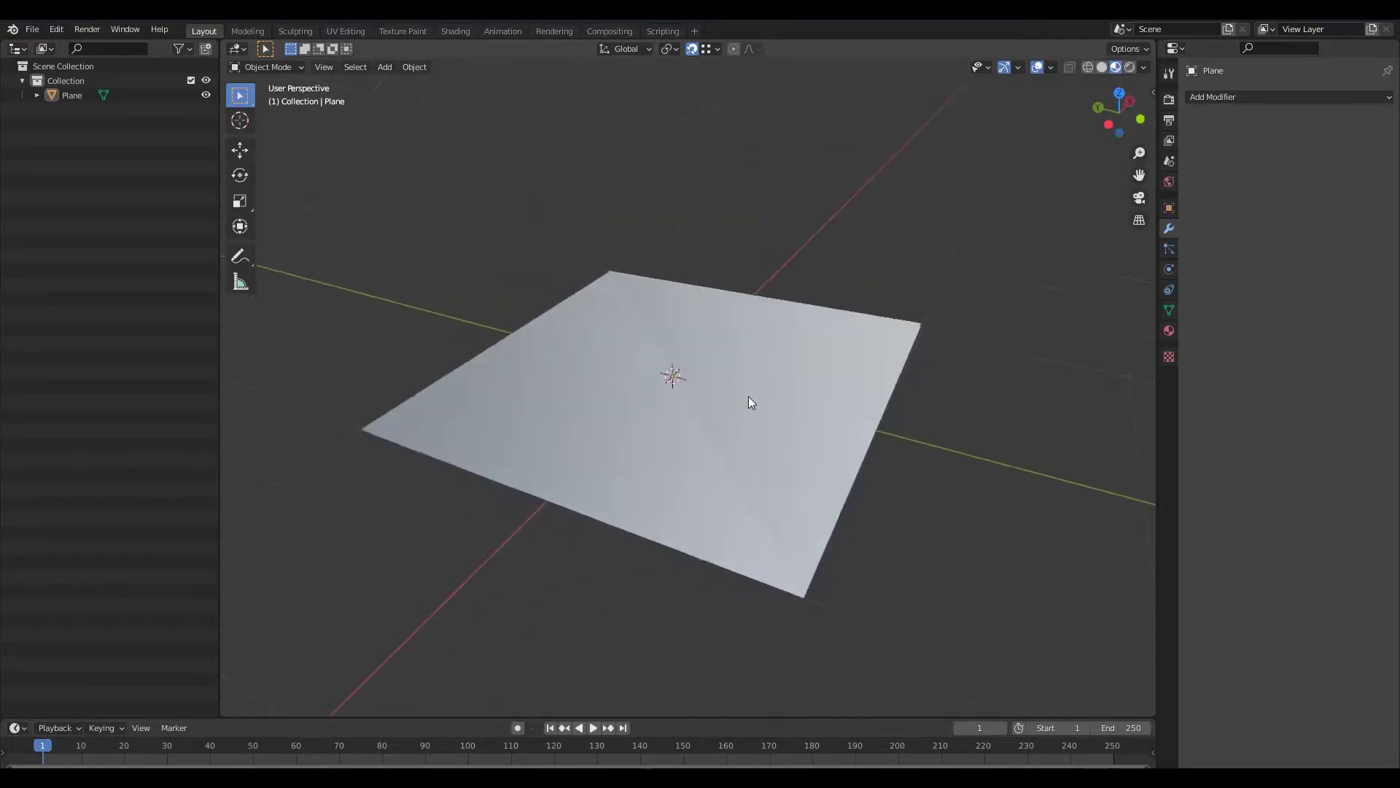
{"action": "scroll", "coordinate": [681, 422], "scroll_direction": "up", "scroll_amount": 3}
{"action": "middle_click_drag", "start_coordinate": [739, 445], "coordinate": [725, 480]}
{"action": "scroll", "coordinate": [725, 480], "scroll_direction": "down", "scroll_amount": 3}
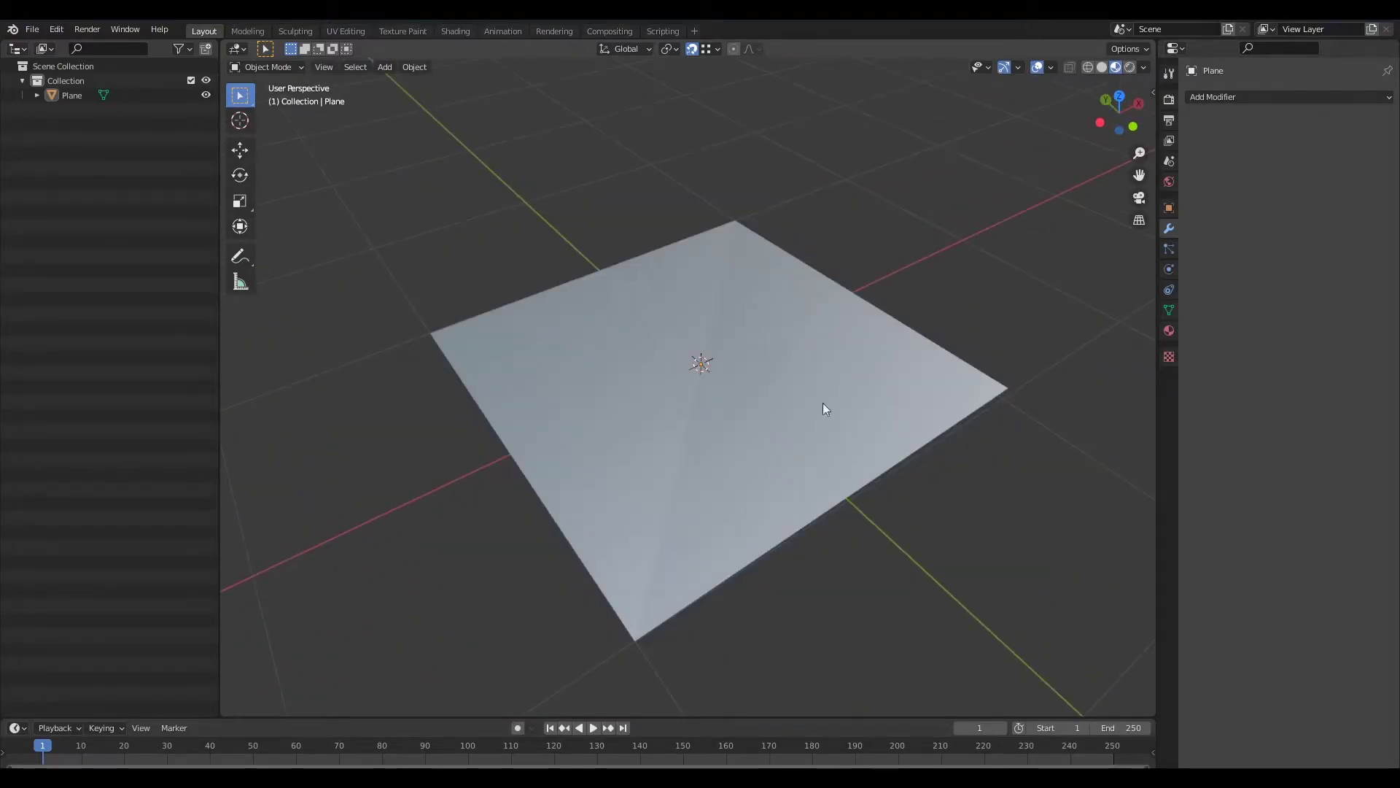
Raise the plane's already lifted corner vertex further along the Z axis.
{"action": "middle_click_drag", "start_coordinate": [907, 435], "coordinate": [991, 400]}
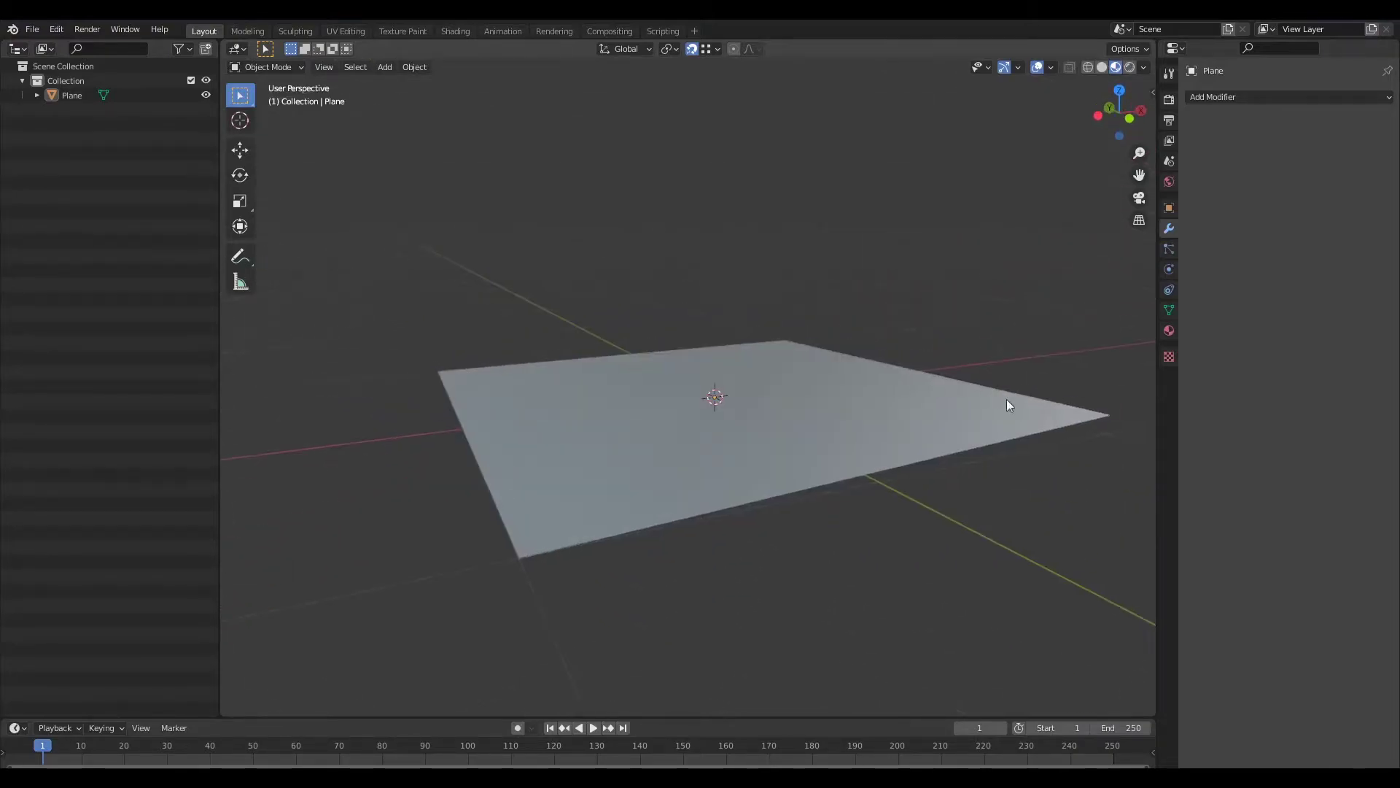
{"action": "left_click_drag", "start_coordinate": [1105, 393], "coordinate": [1123, 440]}
{"action": "key", "text": "Tab"}
{"action": "left_click_drag", "start_coordinate": [1085, 389], "coordinate": [1122, 449]}
{"action": "key", "text": "g"}
{"action": "key", "text": "z"}
{"action": "left_click", "coordinate": [1130, 402]}
Inspect the diagonal crease on the plane in Object Mode, close up, from an angle and from directly above.
{"action": "middle_click_drag", "start_coordinate": [919, 327], "coordinate": [855, 477]}
{"action": "key", "text": "Tab"}
{"action": "scroll", "coordinate": [931, 344], "scroll_direction": "up", "scroll_amount": 3}
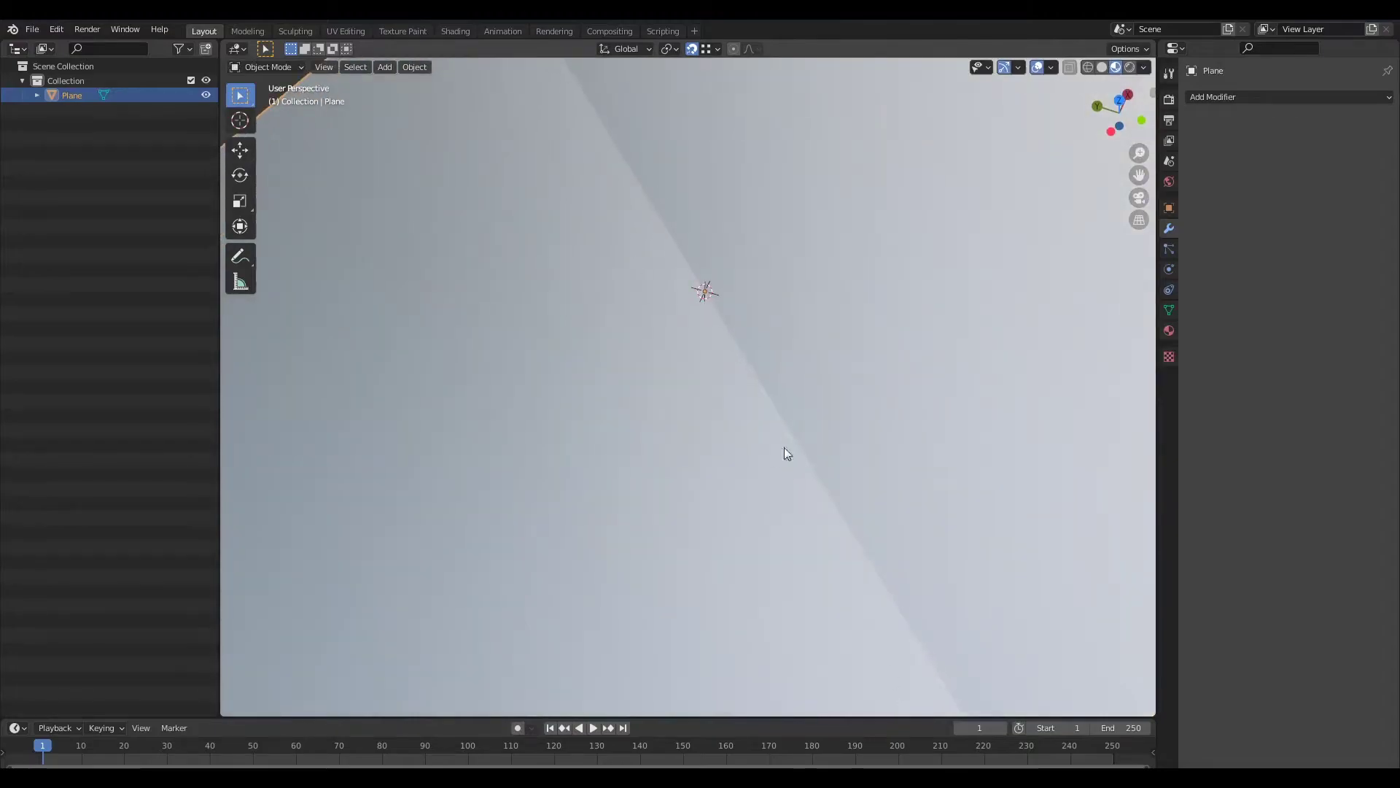
{"action": "scroll", "coordinate": [700, 247], "scroll_direction": "down", "scroll_amount": 2}
{"action": "scroll", "coordinate": [864, 543], "scroll_direction": "down", "scroll_amount": 4}
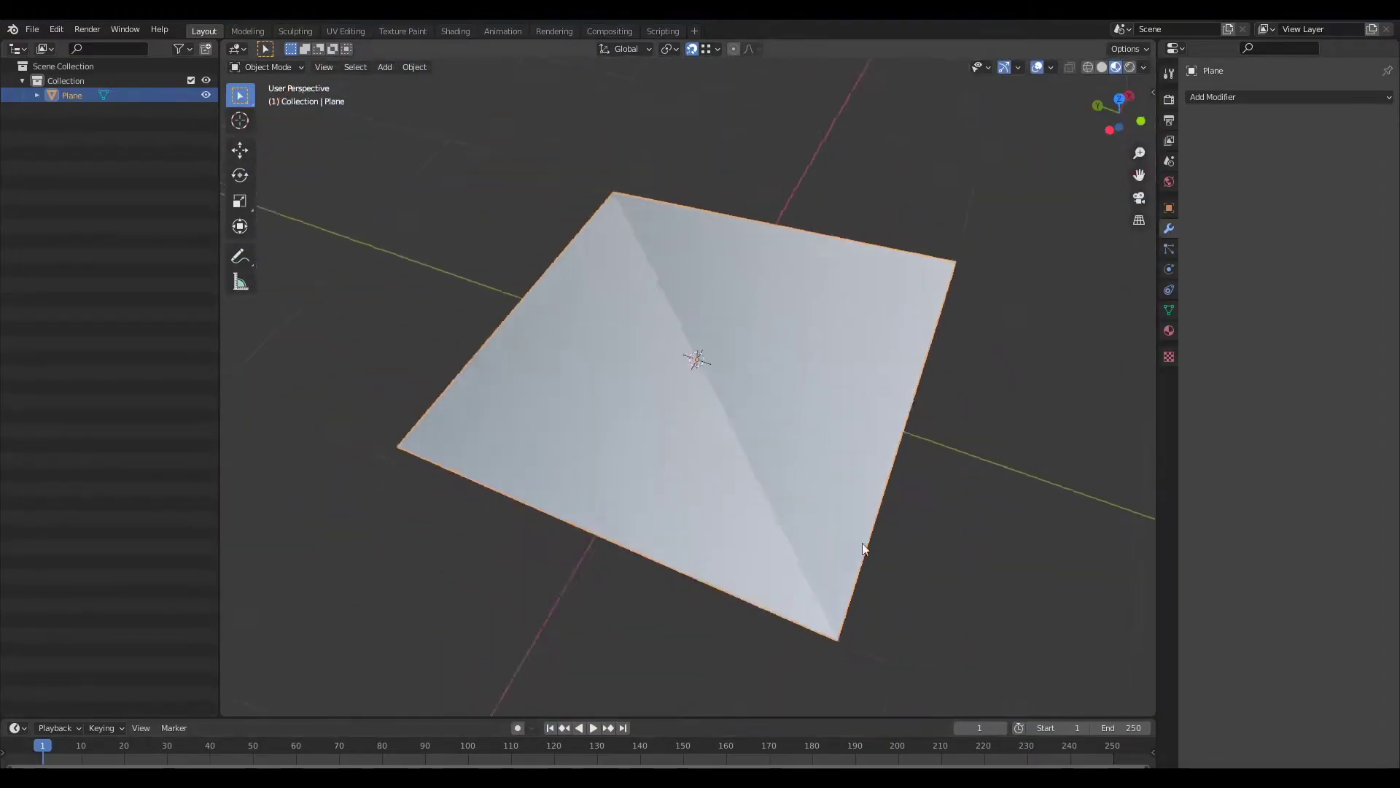
{"action": "middle_click_drag", "start_coordinate": [905, 536], "coordinate": [881, 496]}
{"action": "scroll", "coordinate": [881, 496], "scroll_direction": "up", "scroll_amount": 3}
{"action": "key", "text": "KP_7"}
{"action": "scroll", "coordinate": [835, 450], "scroll_direction": "down", "scroll_amount": 5}
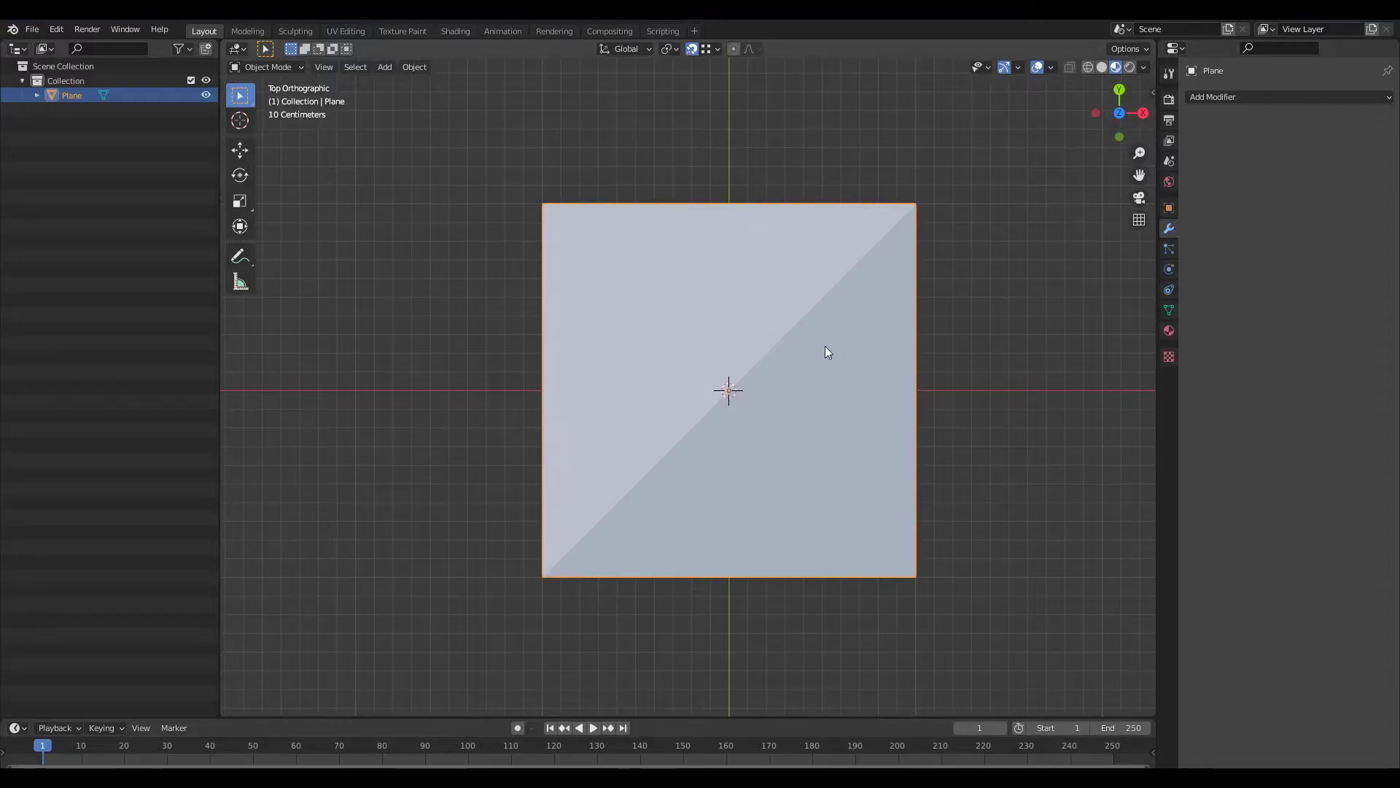
Knife-cut a closed five-sided outline around the plane's centre, crossing its diagonal edge.
{"action": "key", "text": "Tab"}
{"action": "key", "text": "k"}
{"action": "left_click", "coordinate": [678, 313]}
{"action": "left_click", "coordinate": [807, 313]}
{"action": "left_click", "coordinate": [843, 444]}
{"action": "left_click", "coordinate": [794, 444]}
{"action": "left_click", "coordinate": [677, 386]}
{"action": "left_click", "coordinate": [679, 315]}
{"action": "key", "text": "Return"}
Move the outline's upper-left vertex along X so it lines up with the outline vertex below it.
{"action": "left_click", "coordinate": [679, 314]}
{"action": "key", "text": "g"}
{"action": "key", "text": "y"}
{"action": "key", "text": "x"}
{"action": "left_click", "coordinate": [678, 378]}
Knife an angle-constrained diagonal cut from the outline's lower-left vertex out to the plane's left border.
{"action": "key", "text": "k"}
{"action": "left_click", "coordinate": [677, 386]}
{"action": "key", "text": "c"}
{"action": "left_click", "coordinate": [513, 538]}
{"action": "key", "text": "Return"}
Knife angle-constrained cuts from the outline's upper-left and two lower-right vertices out to the plane's borders, straight except one diagonal.
{"action": "key", "text": "k"}
{"action": "key", "text": "c"}
{"action": "left_click", "coordinate": [678, 313]}
{"action": "left_click", "coordinate": [418, 317]}
{"action": "key", "text": "e"}
{"action": "left_click", "coordinate": [678, 313]}
{"action": "left_click", "coordinate": [679, 178]}
{"action": "left_click", "coordinate": [941, 447]}
{"action": "key", "text": "e"}
{"action": "left_click", "coordinate": [794, 444]}
{"action": "left_click", "coordinate": [622, 600]}
{"action": "key", "text": "e"}
{"action": "left_click", "coordinate": [844, 444]}
{"action": "left_click", "coordinate": [832, 624]}
{"action": "key", "text": "Return"}
Extrude the two faces inside the outline, scale them down and lower them along Z to form a recess.
{"action": "key", "text": "3"}
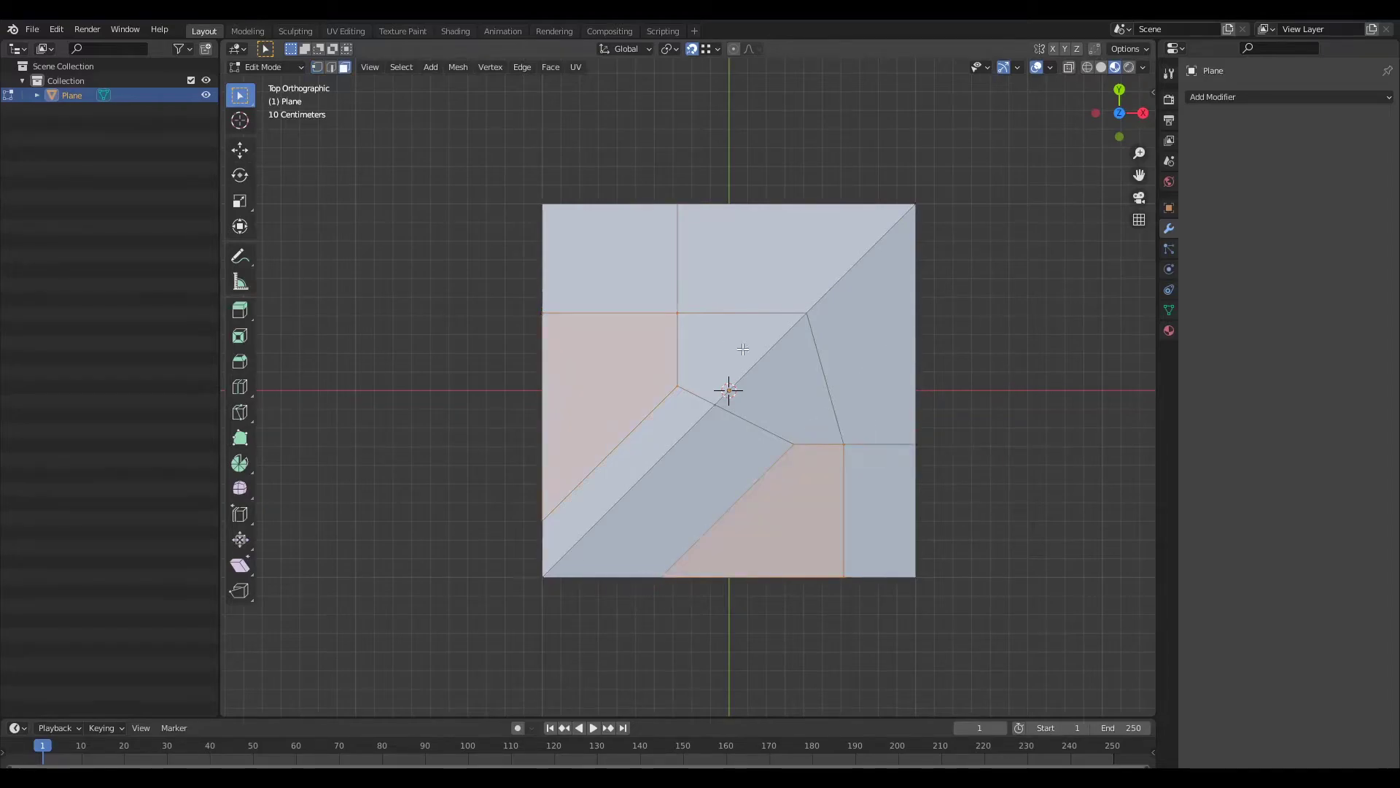
{"action": "left_click", "coordinate": [1024, 344]}
{"action": "left_click", "coordinate": [729, 346]}
{"action": "left_click", "coordinate": [789, 398], "text": "shift"}
{"action": "middle_click_drag", "start_coordinate": [795, 452], "coordinate": [802, 365]}
{"action": "key", "text": "e"}
{"action": "key", "text": "s"}
{"action": "key", "text": "g"}
{"action": "key", "text": "z"}
{"action": "middle_click_drag", "start_coordinate": [940, 358], "coordinate": [878, 447]}
Add one loop cut around the recess's sloping wall and bevel it.
{"action": "key", "text": "KP_7"}
{"action": "key", "text": "ctrl+r"}
{"action": "left_click", "coordinate": [695, 335]}
{"action": "key", "text": "ctrl+b"}
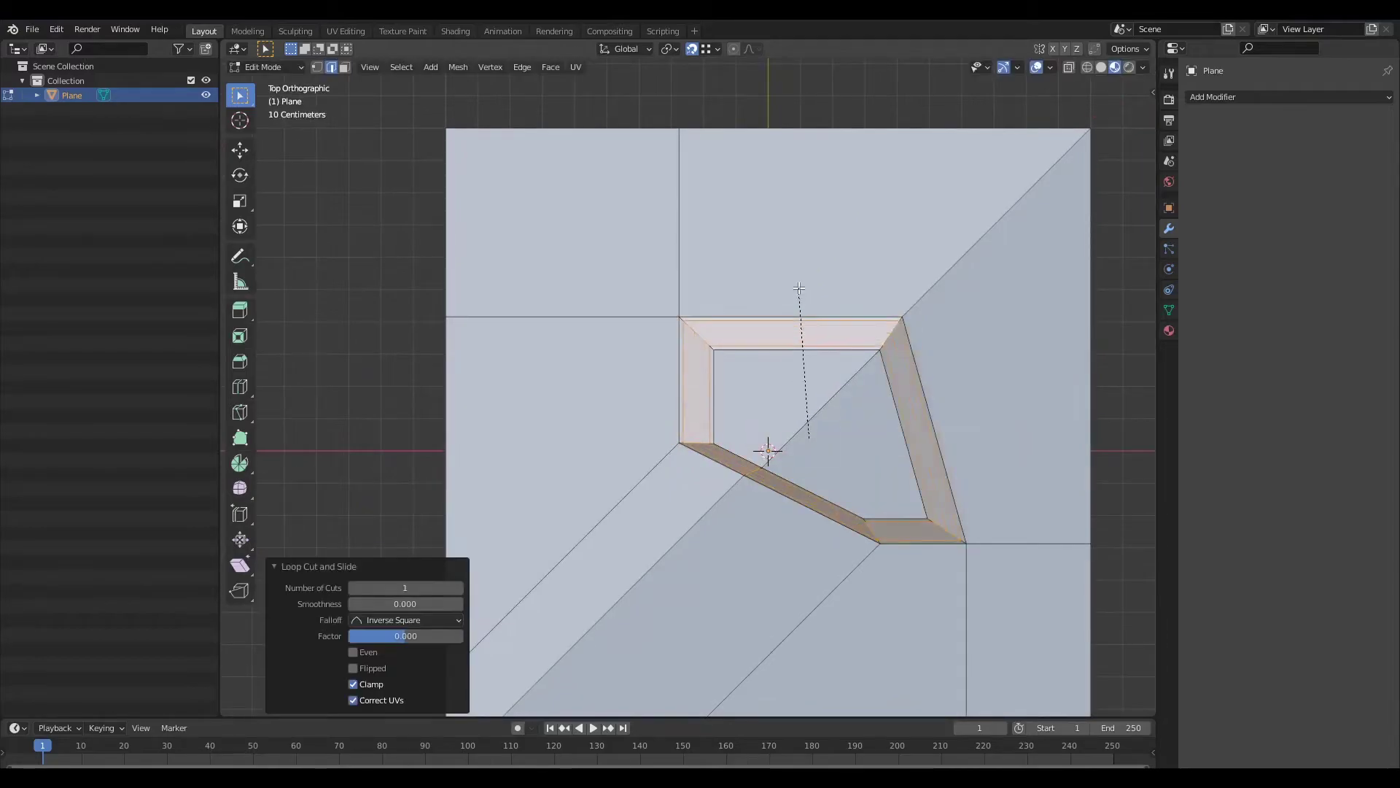
Inset the two floor faces of the recess twice, and open the Base Color of the plane's material.
{"action": "key", "text": "3"}
{"action": "left_click", "coordinate": [795, 398]}
{"action": "left_click", "coordinate": [867, 445], "text": "shift"}
{"action": "key", "text": "i"}
{"action": "left_click", "coordinate": [757, 415]}
{"action": "key", "text": "i"}
{"action": "left_click", "coordinate": [757, 416]}
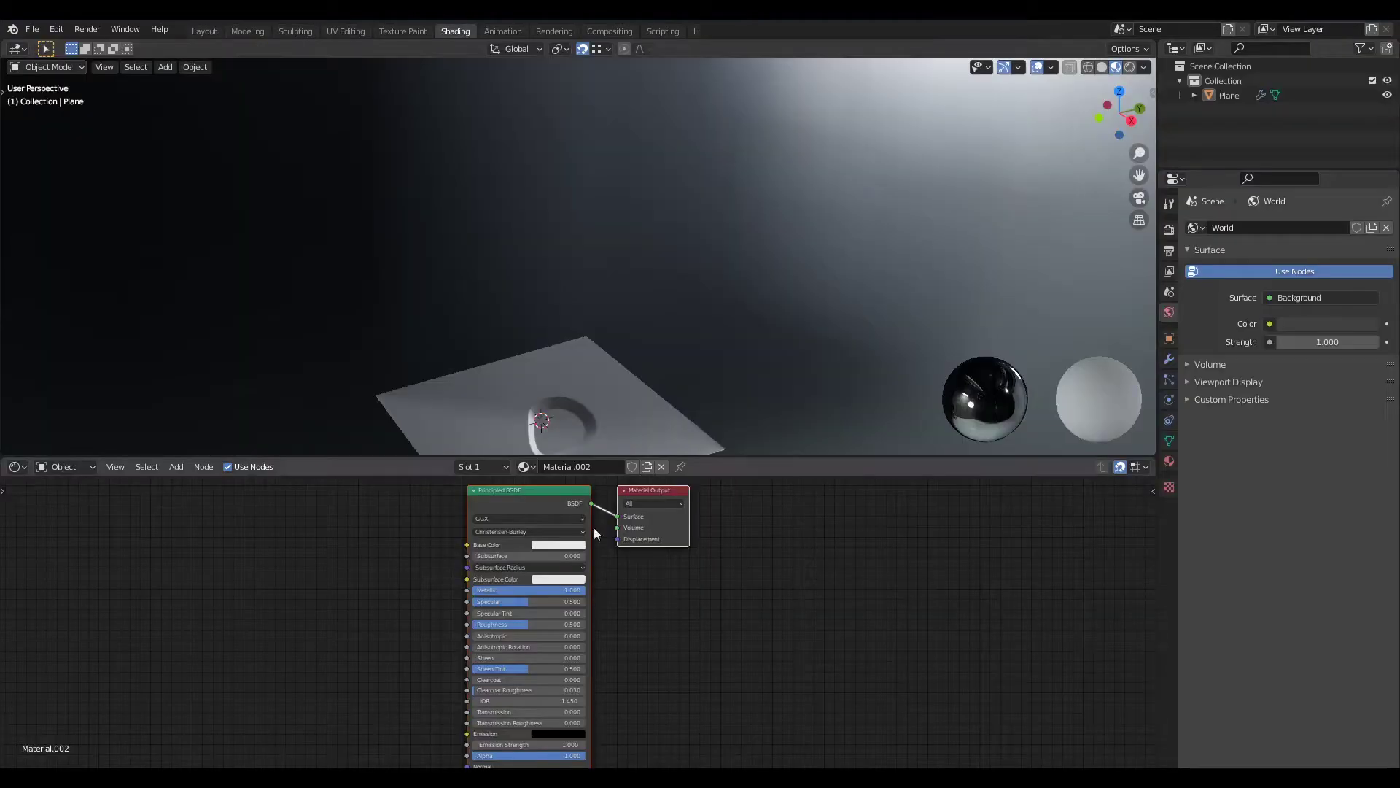
{"action": "left_click", "coordinate": [558, 545]}
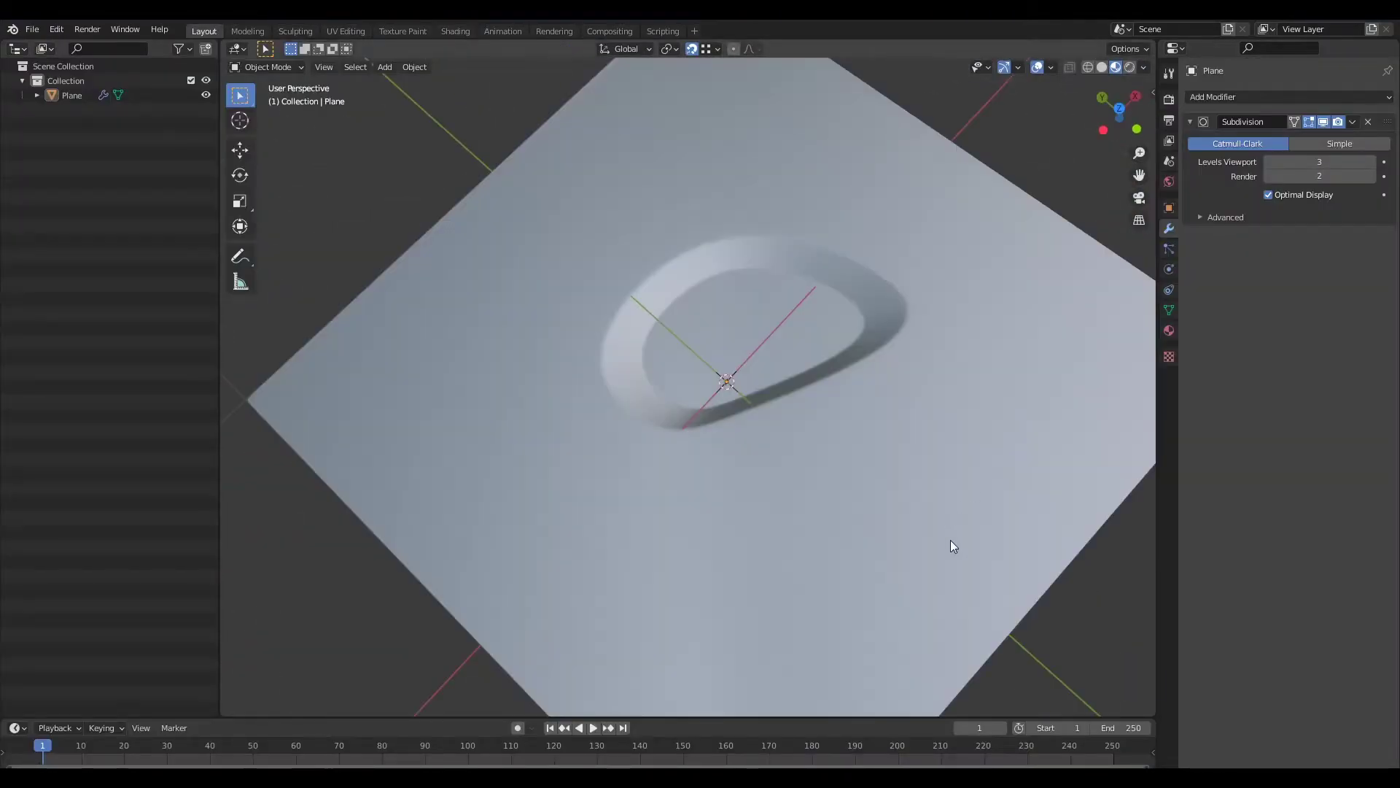
Examine the shading around the subdivided recess in Object Mode from several angles and from directly above.
{"action": "middle_click_drag", "start_coordinate": [951, 366], "coordinate": [904, 413]}
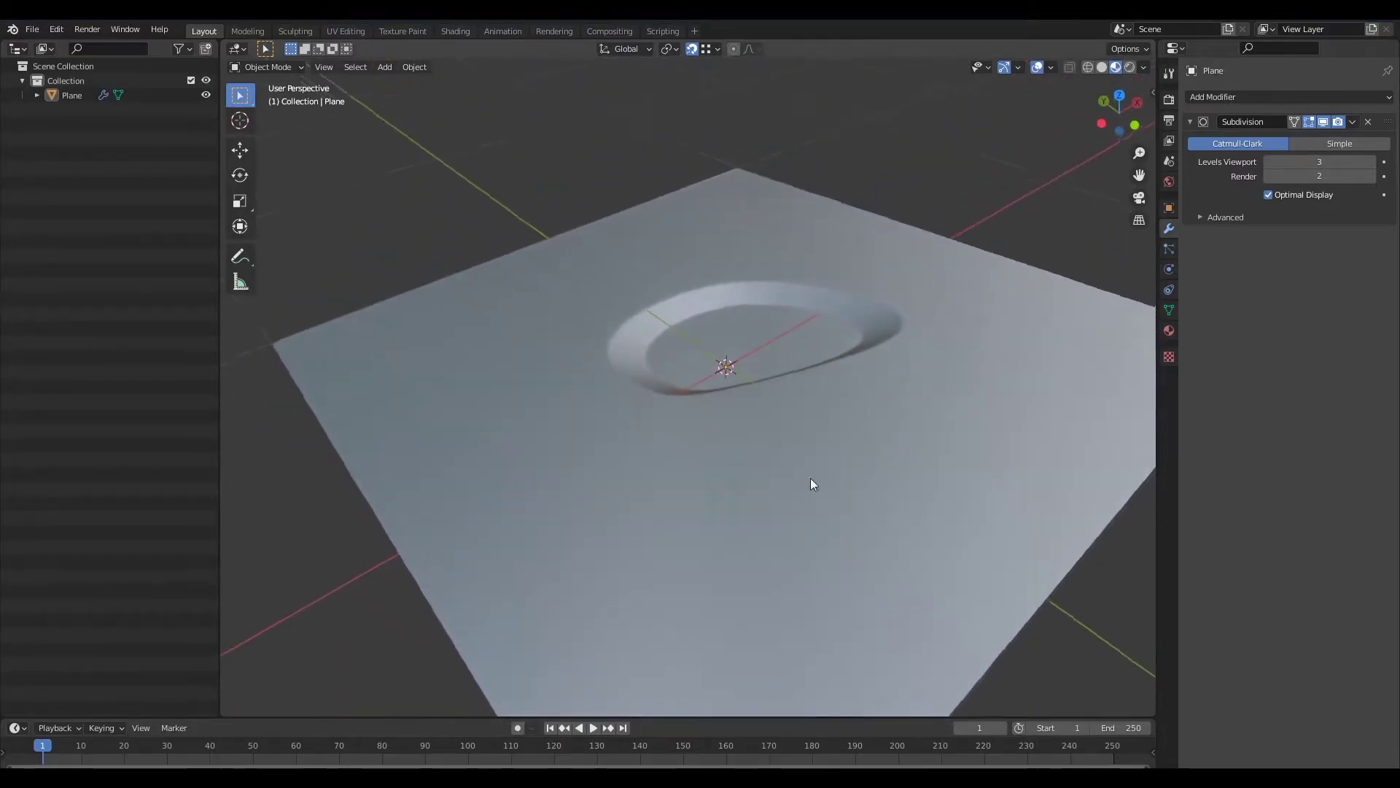
{"action": "middle_click_drag", "start_coordinate": [809, 481], "coordinate": [676, 421]}
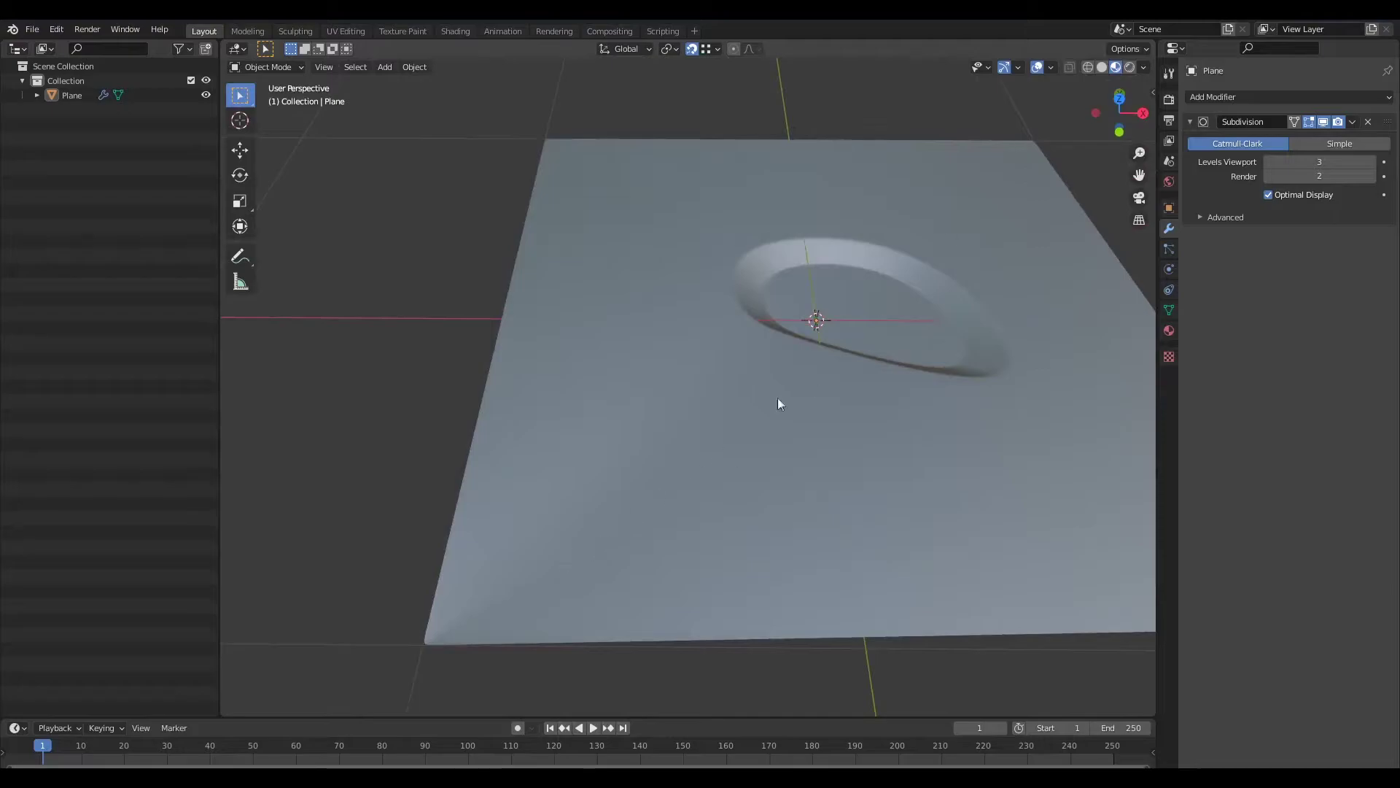
{"action": "middle_click_drag", "start_coordinate": [598, 487], "coordinate": [763, 465]}
{"action": "key", "text": "KP_7"}
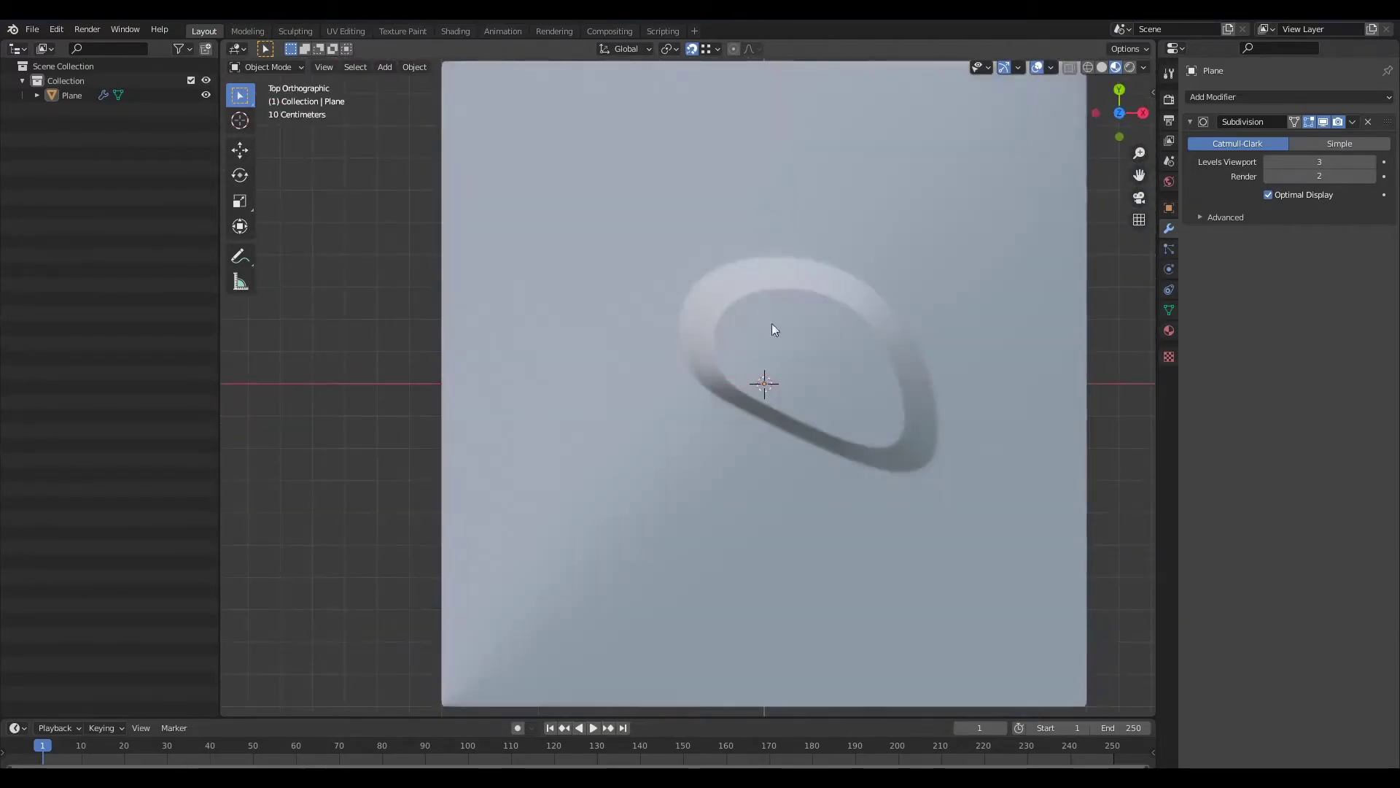
{"action": "scroll", "coordinate": [798, 440], "scroll_direction": "down", "scroll_amount": 2}
{"action": "scroll", "coordinate": [808, 448], "scroll_direction": "up", "scroll_amount": 1}
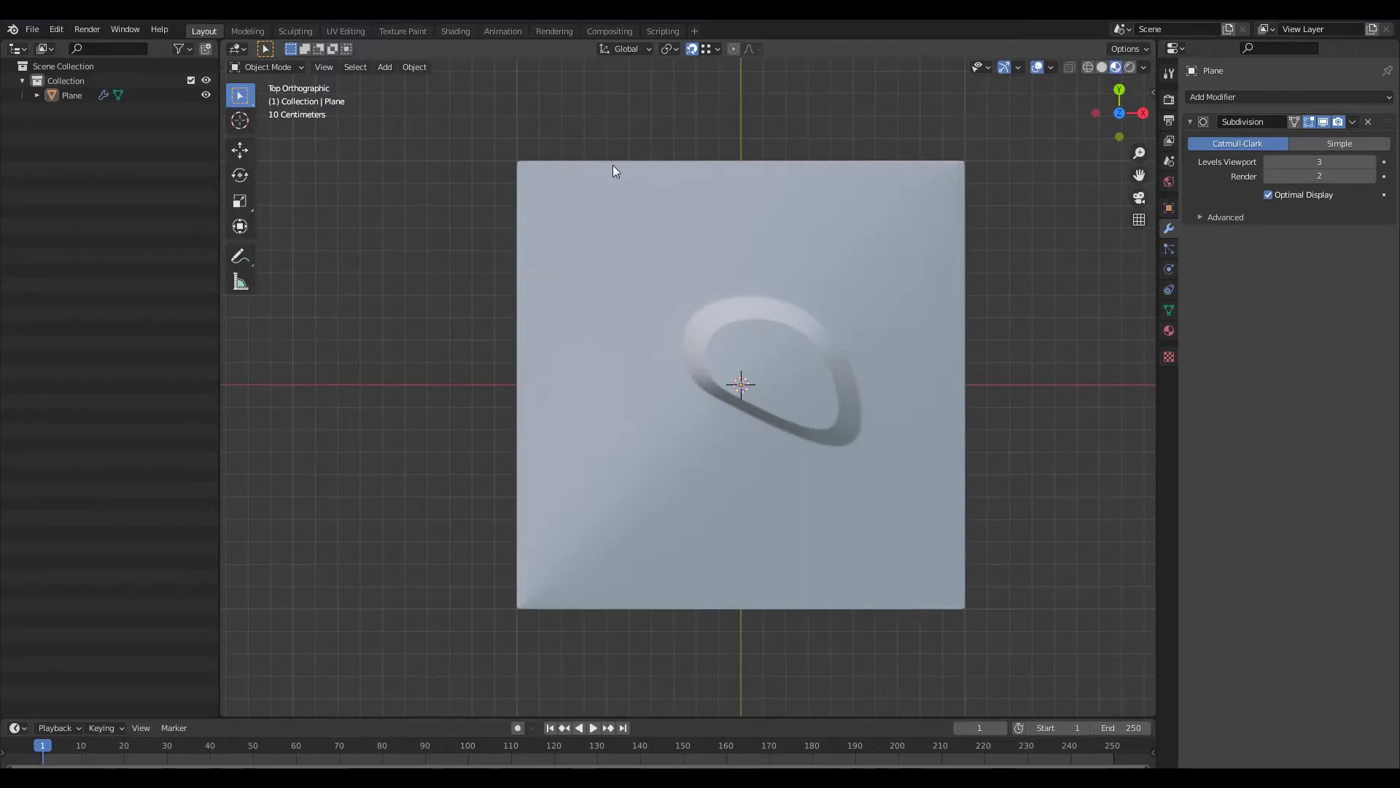
{"action": "middle_click_drag", "start_coordinate": [803, 600], "coordinate": [805, 560]}
{"action": "scroll", "coordinate": [805, 560], "scroll_direction": "down", "scroll_amount": 4}
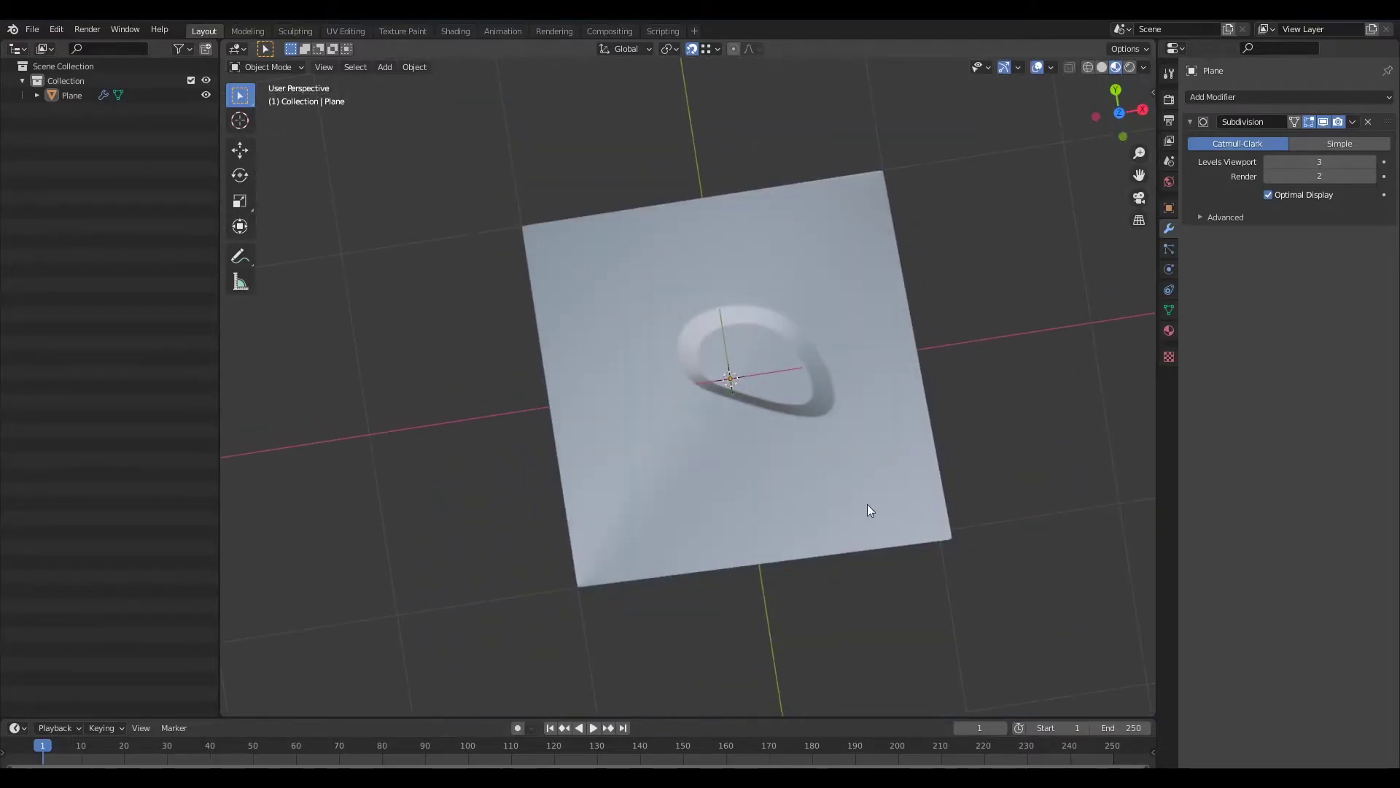
{"action": "middle_click_drag", "start_coordinate": [750, 478], "coordinate": [737, 423]}
{"action": "middle_click_drag", "start_coordinate": [856, 431], "coordinate": [889, 503]}
{"action": "scroll", "coordinate": [802, 532], "scroll_direction": "up", "scroll_amount": 4}
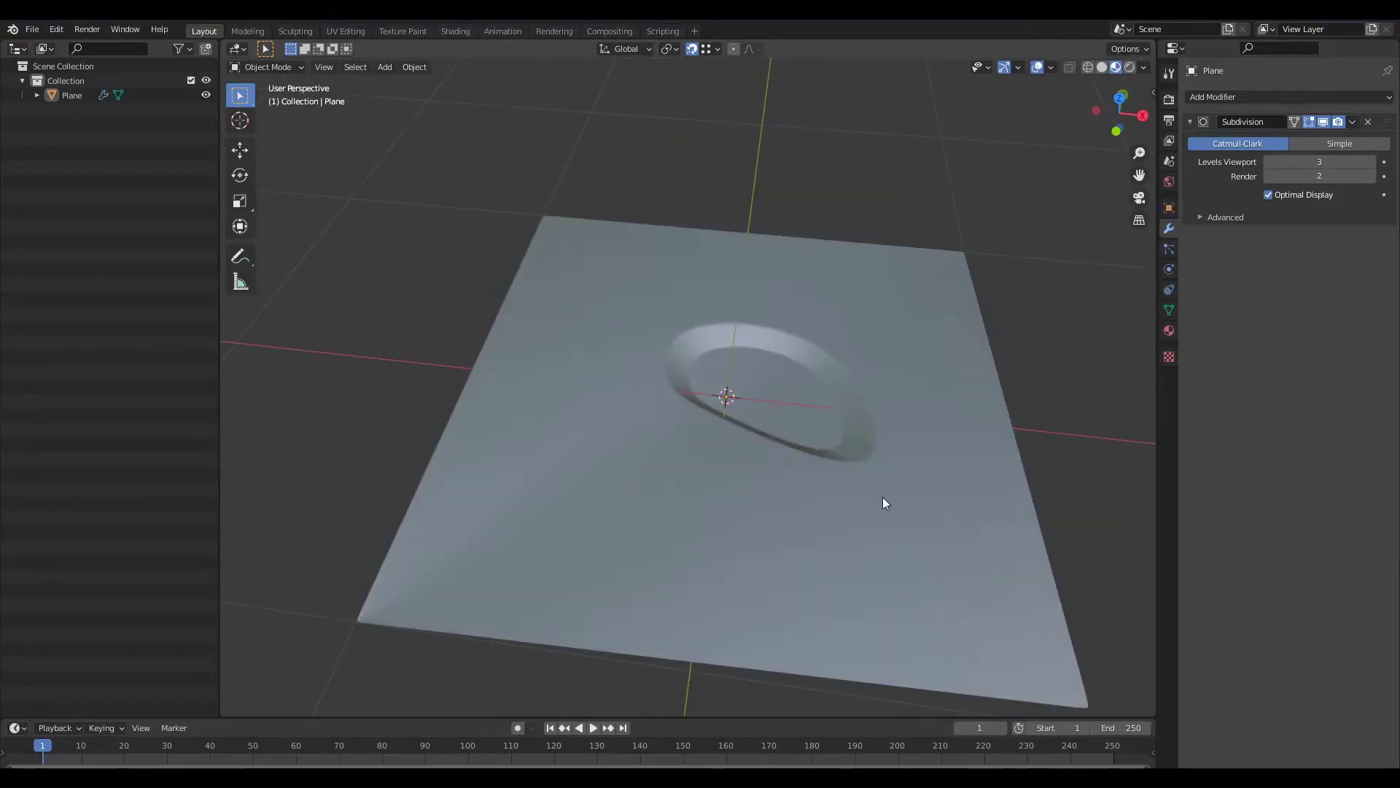
{"action": "middle_click_drag", "start_coordinate": [853, 464], "coordinate": [798, 478]}
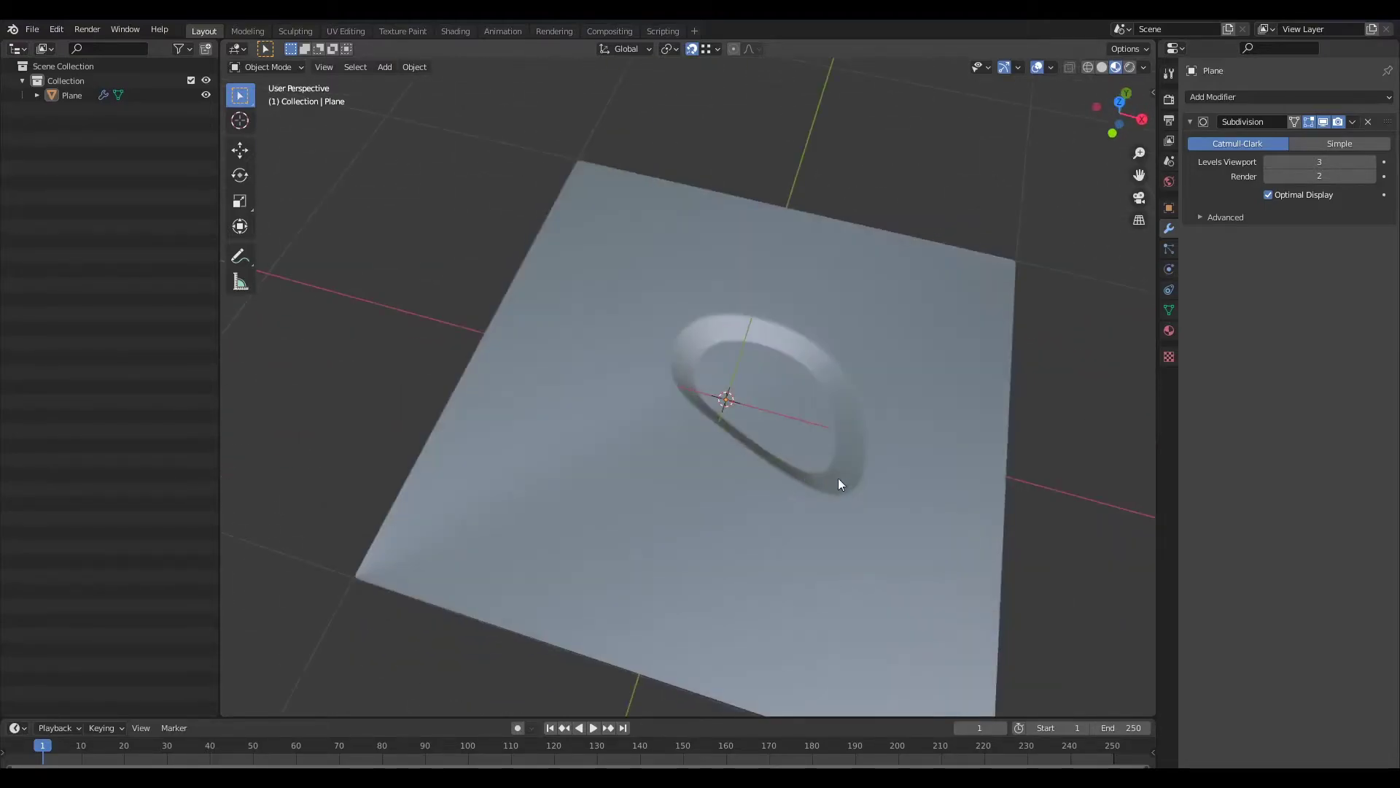
Compare the plane's edge layout around the recess in Edit Mode with the smoothed surface in Object Mode.
{"action": "key", "text": "Tab"}
{"action": "scroll", "coordinate": [872, 459], "scroll_direction": "down", "scroll_amount": 3}
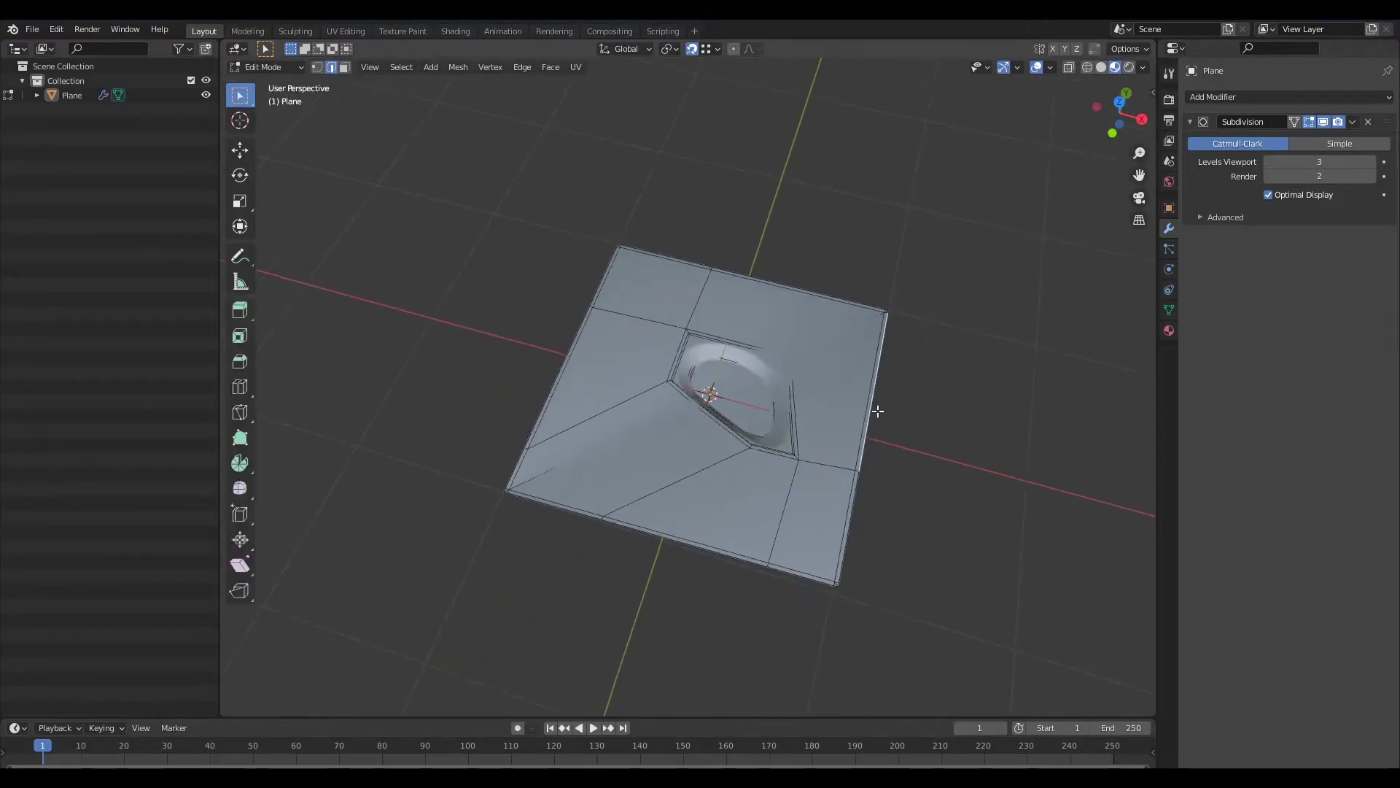
{"action": "middle_click_drag", "start_coordinate": [871, 459], "coordinate": [872, 413]}
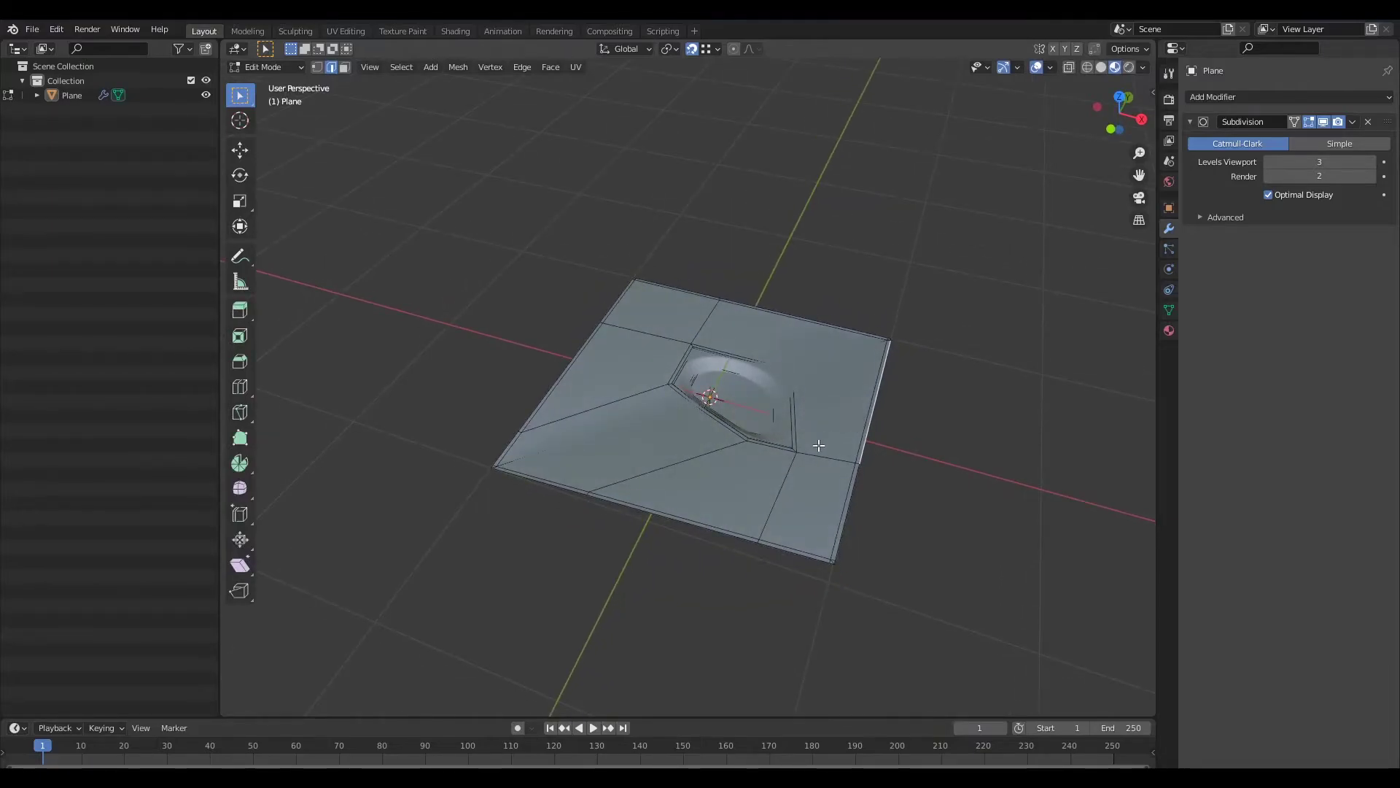
{"action": "key", "text": "Tab"}
{"action": "key", "text": "Tab"}
{"action": "middle_click_drag", "start_coordinate": [802, 470], "coordinate": [862, 488]}
{"action": "scroll", "coordinate": [797, 468], "scroll_direction": "up", "scroll_amount": 3}
{"action": "scroll", "coordinate": [731, 457], "scroll_direction": "down", "scroll_amount": 2}
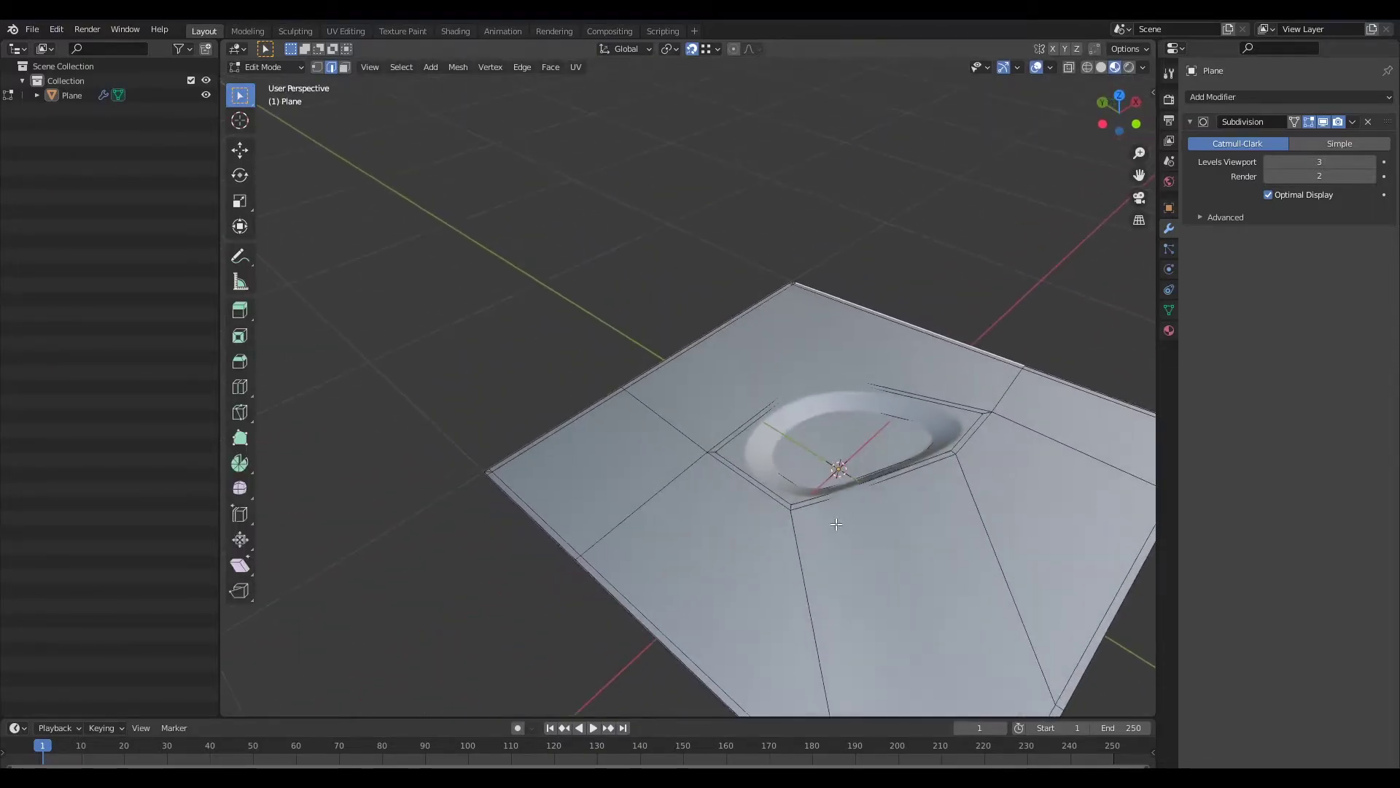
Delete the recessed plane in Object Mode and add a new 2 m plane at the world origin.
{"action": "key", "text": "Tab"}
{"action": "scroll", "coordinate": [977, 445], "scroll_direction": "down", "scroll_amount": 4}
{"action": "left_click", "coordinate": [826, 429]}
{"action": "key", "text": "x"}
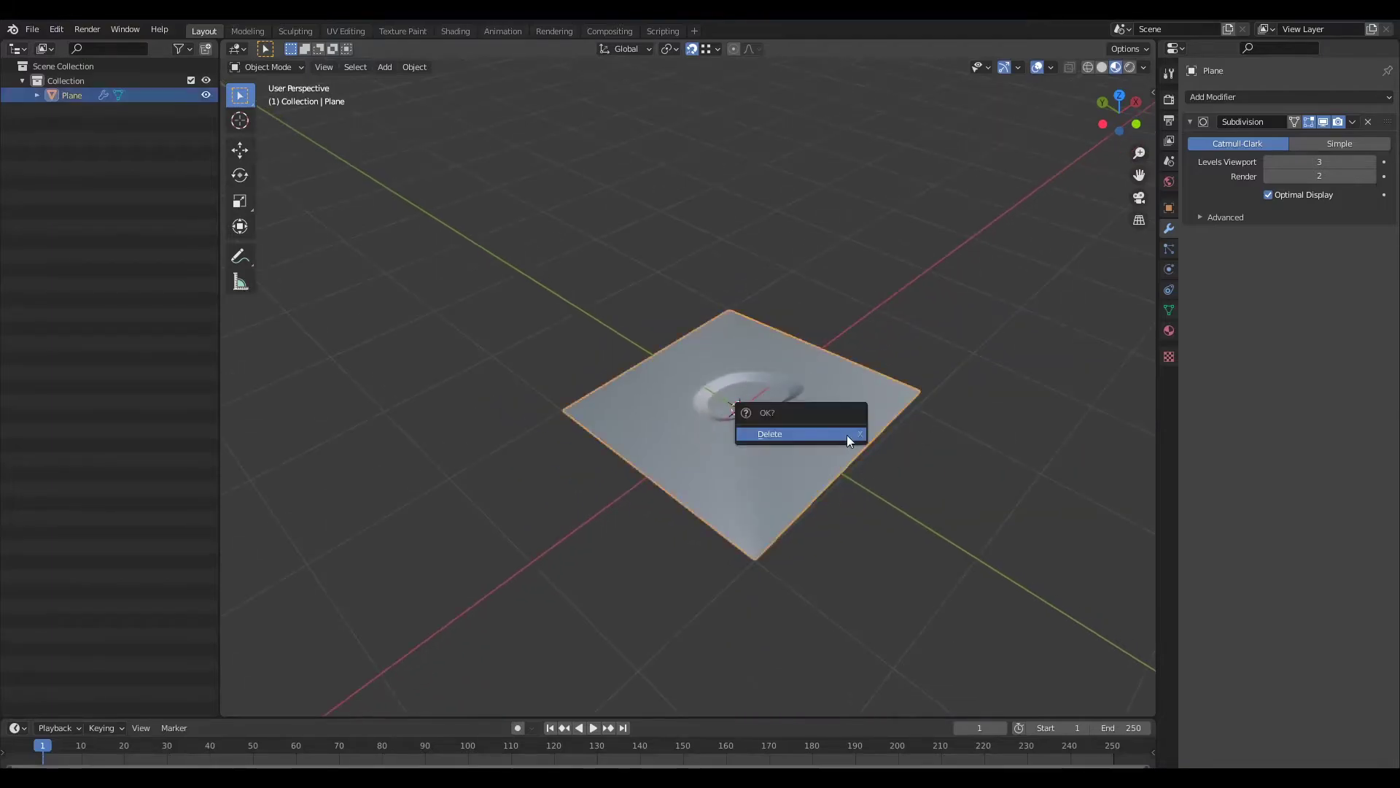
{"action": "left_click", "coordinate": [842, 435]}
{"action": "key", "text": "shift+a"}
{"action": "left_click", "coordinate": [842, 379]}
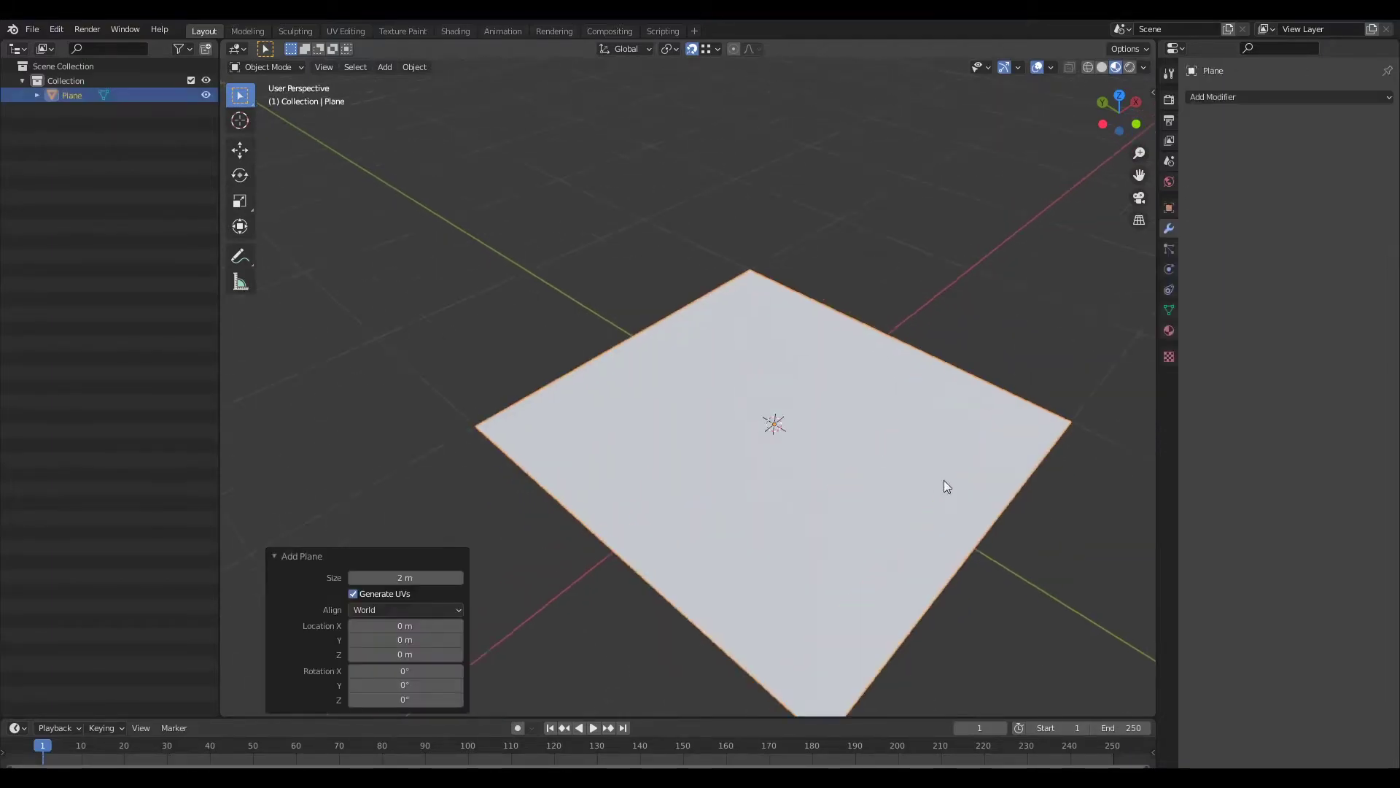
{"action": "middle_click_drag", "start_coordinate": [1043, 515], "coordinate": [994, 474], "text": "shift"}
Assign the existing Material.001 to the new plane in the Shading workspace and return to the Layout workspace.
{"action": "key", "text": "Tab"}
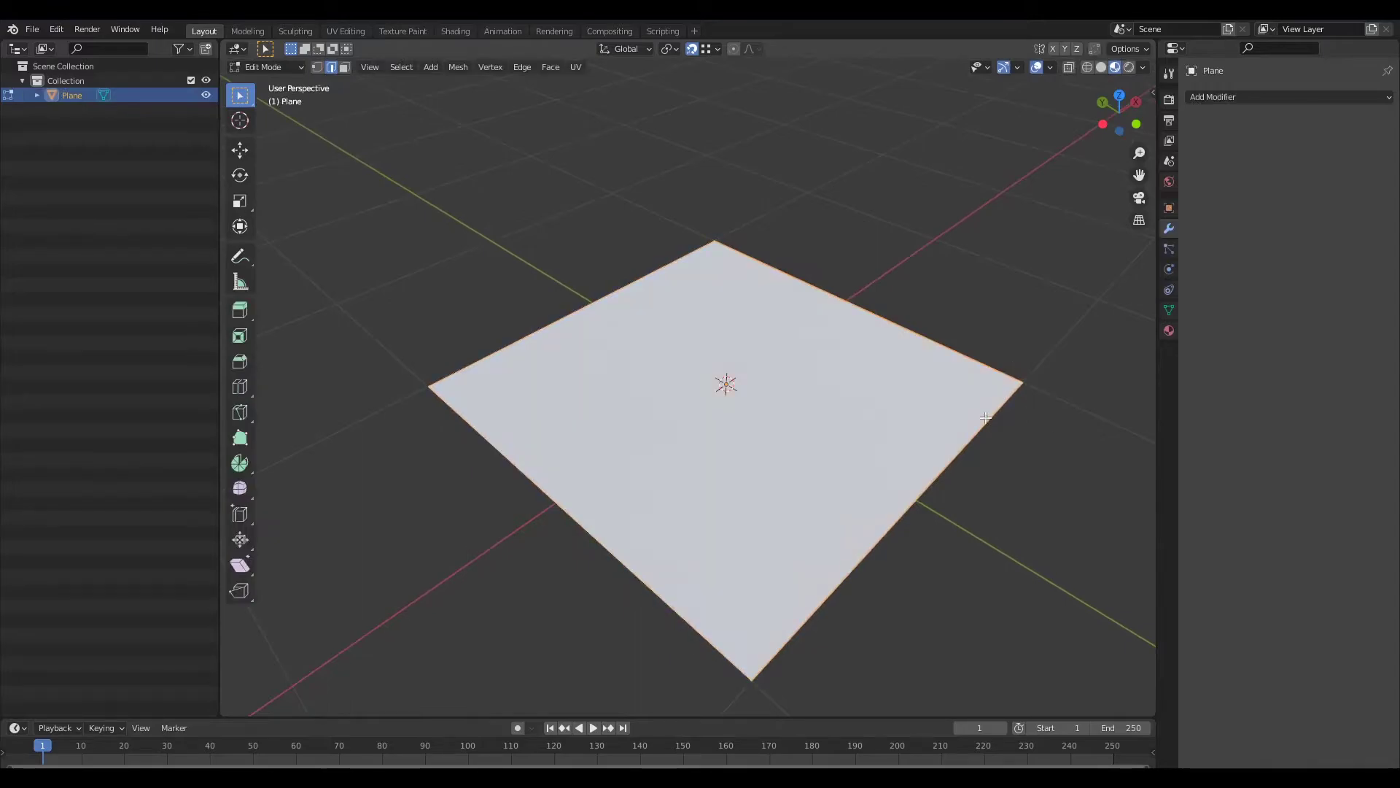
{"action": "left_click", "coordinate": [456, 31]}
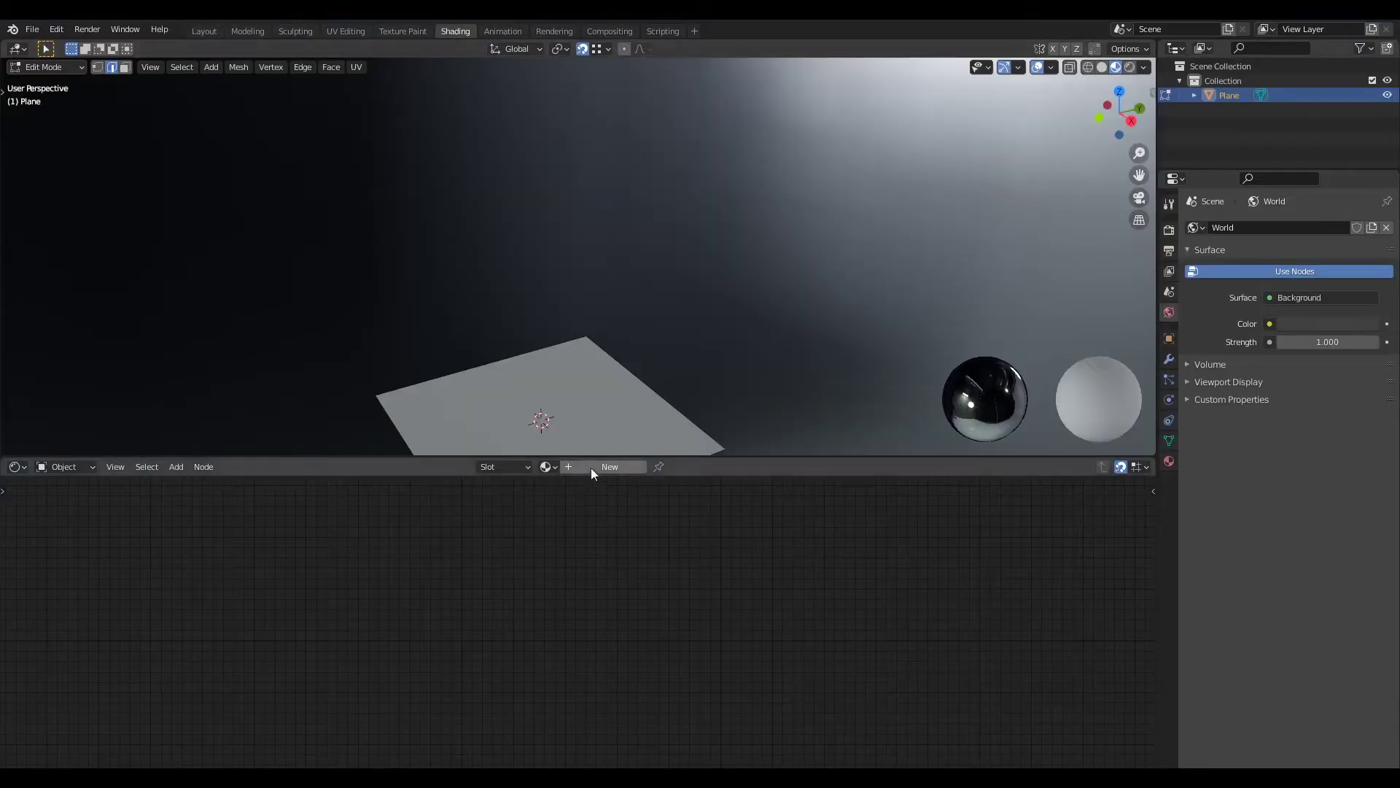
{"action": "left_click", "coordinate": [548, 466]}
{"action": "left_click", "coordinate": [580, 502]}
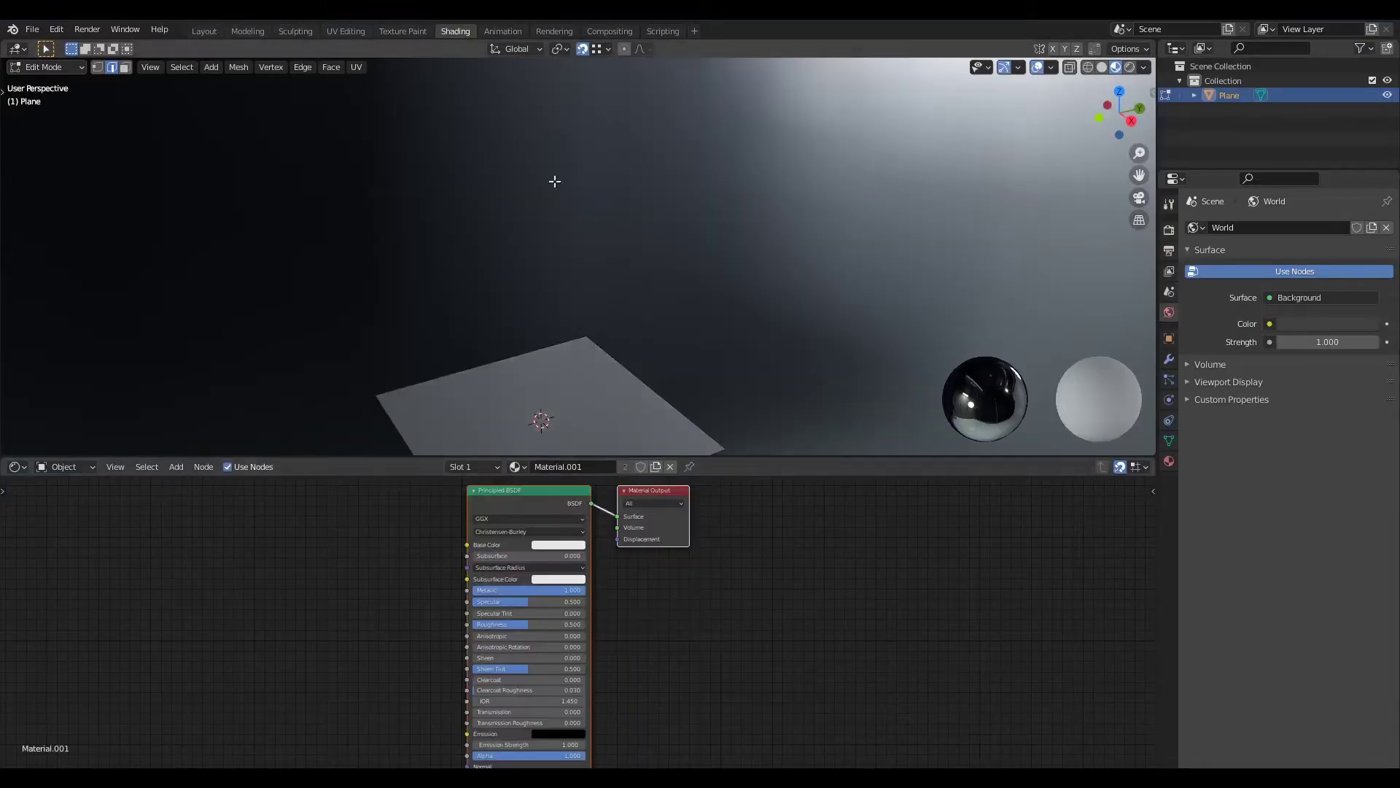
{"action": "left_click", "coordinate": [205, 30]}
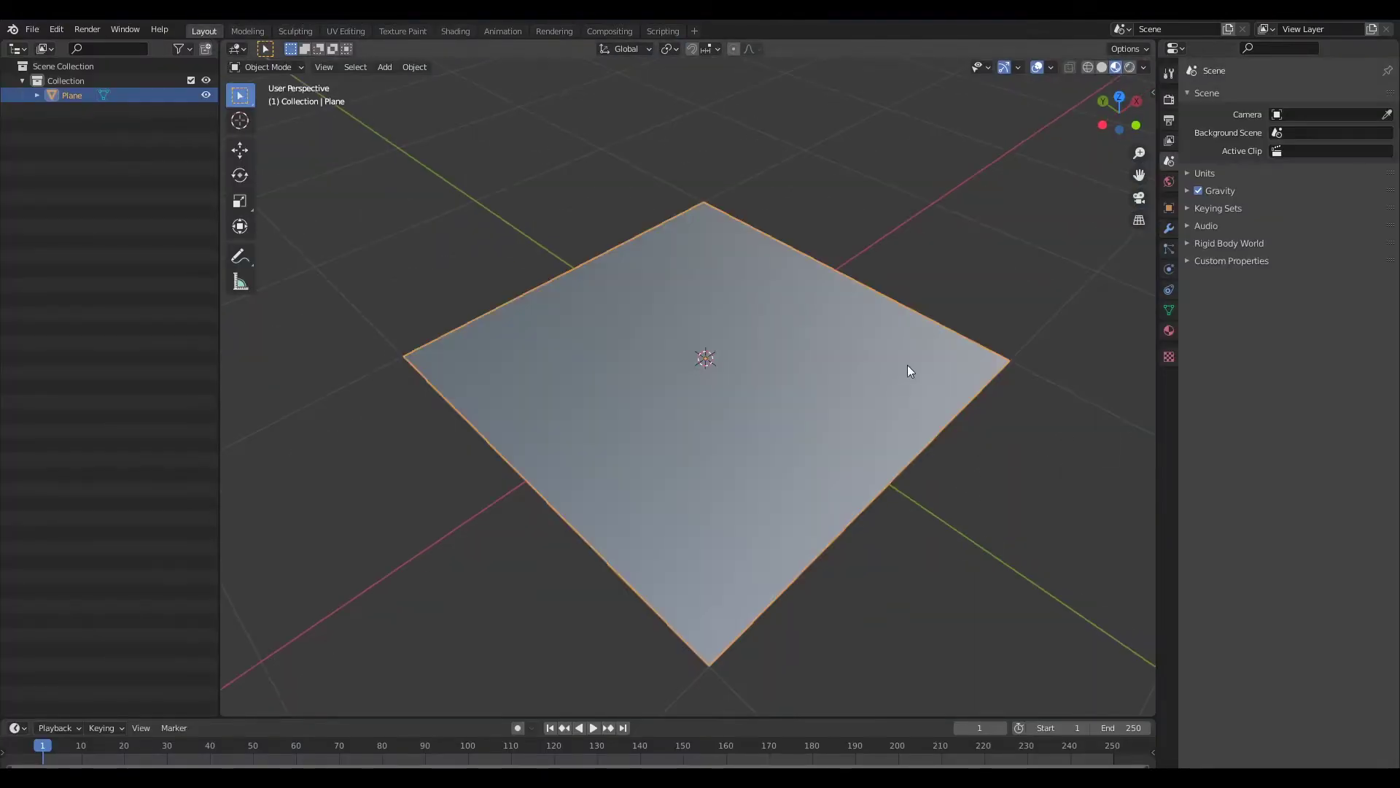
Duplicate the plane and place the copy beside the original along the X axis, leaving a small gap.
{"action": "key", "text": "shift+d"}
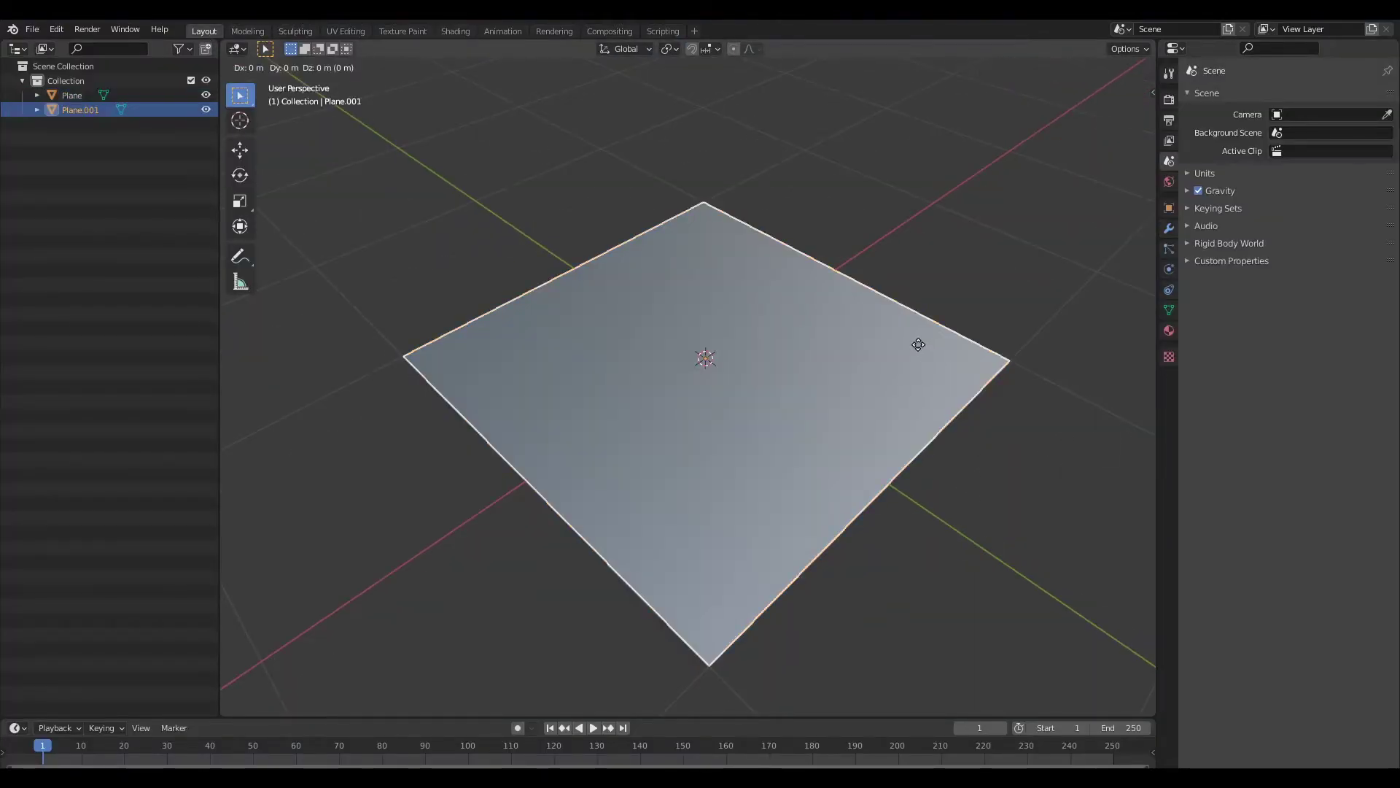
{"action": "key", "text": "x"}
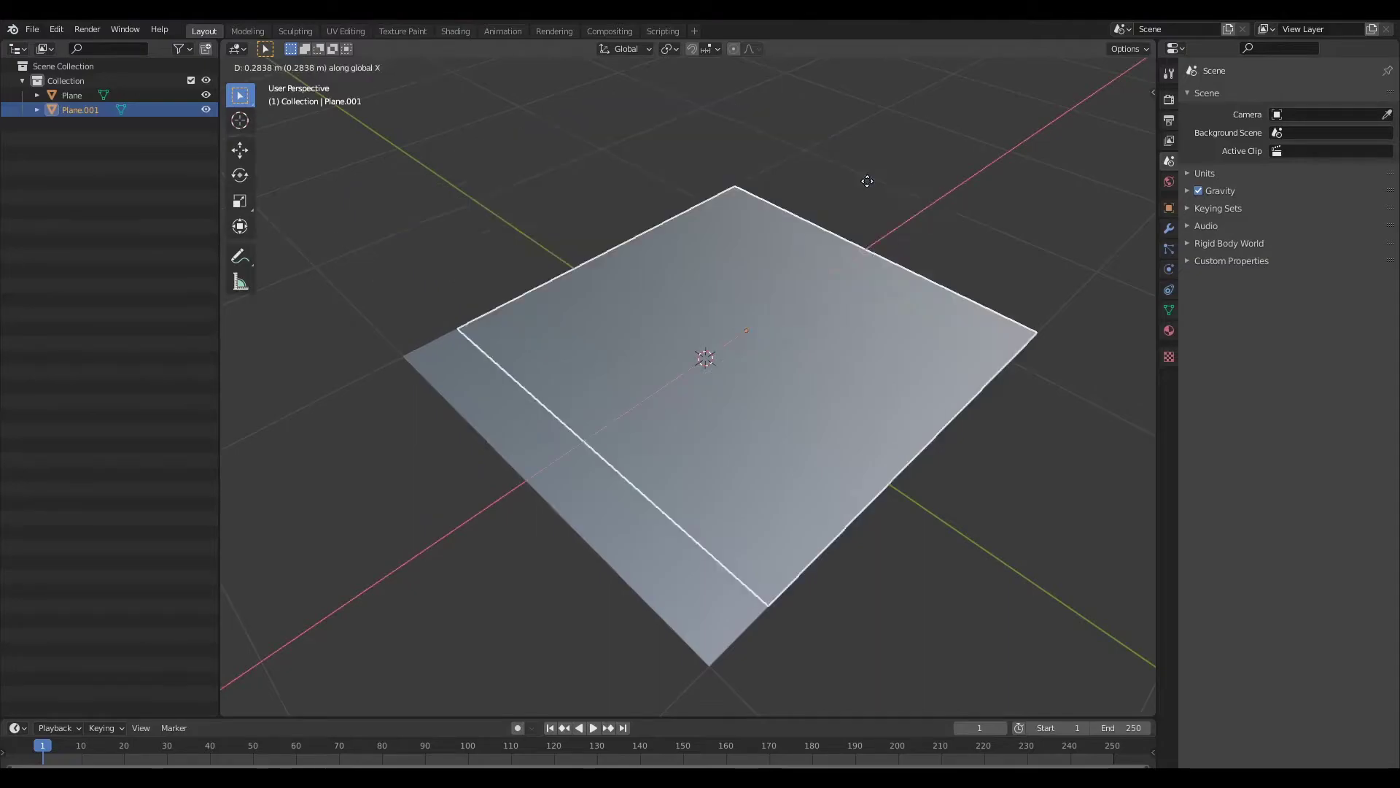
{"action": "left_click", "coordinate": [1144, 57]}
{"action": "scroll", "coordinate": [964, 315], "scroll_direction": "down", "scroll_amount": 4}
{"action": "middle_click_drag", "start_coordinate": [963, 317], "coordinate": [797, 444]}
{"action": "scroll", "coordinate": [922, 425], "scroll_direction": "up", "scroll_amount": 2}
{"action": "scroll", "coordinate": [846, 509], "scroll_direction": "up", "scroll_amount": 1}
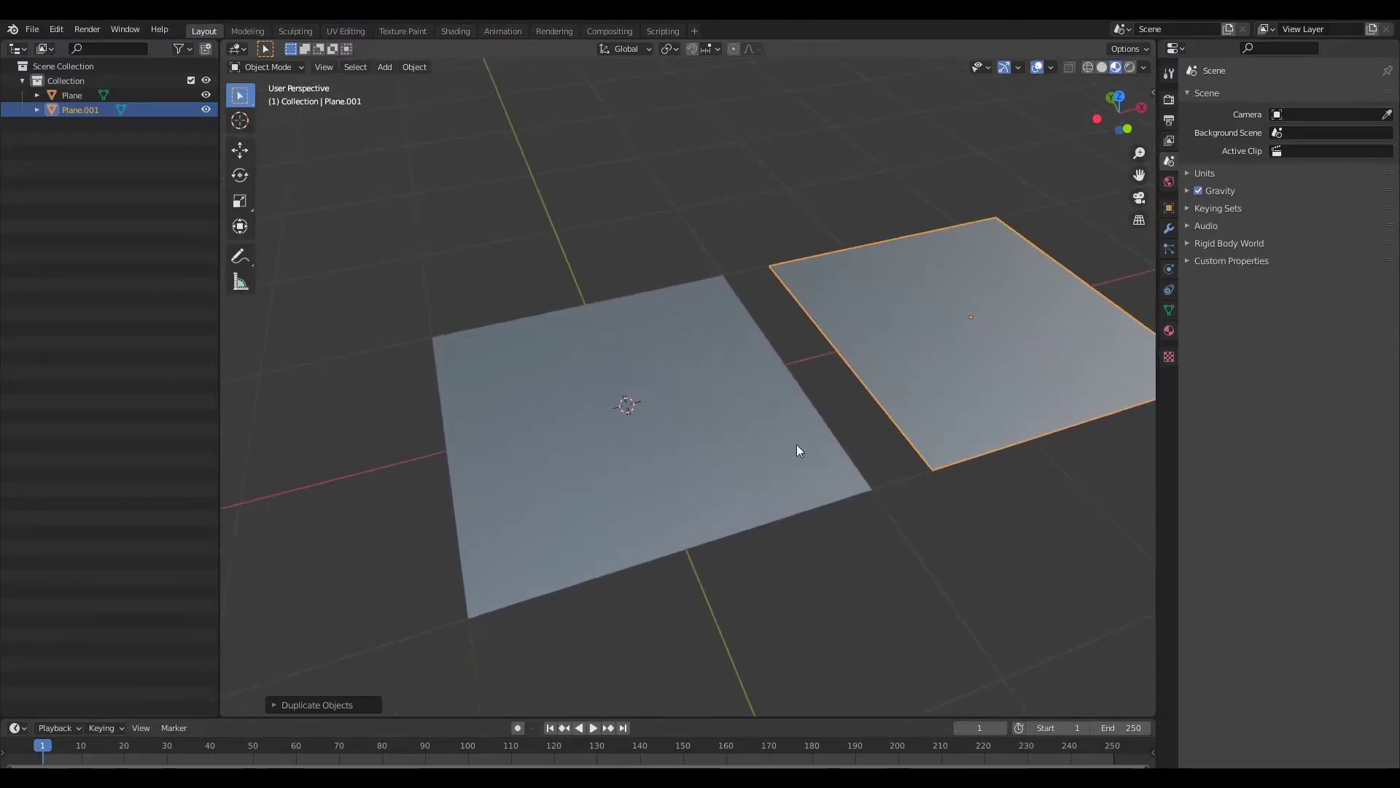
Raise the original plane's corner vertex nearest the copy's front corner slightly along the Z axis.
{"action": "left_click", "coordinate": [797, 444]}
{"action": "key", "text": "Tab"}
{"action": "middle_click_drag", "start_coordinate": [845, 518], "coordinate": [834, 497], "text": "shift"}
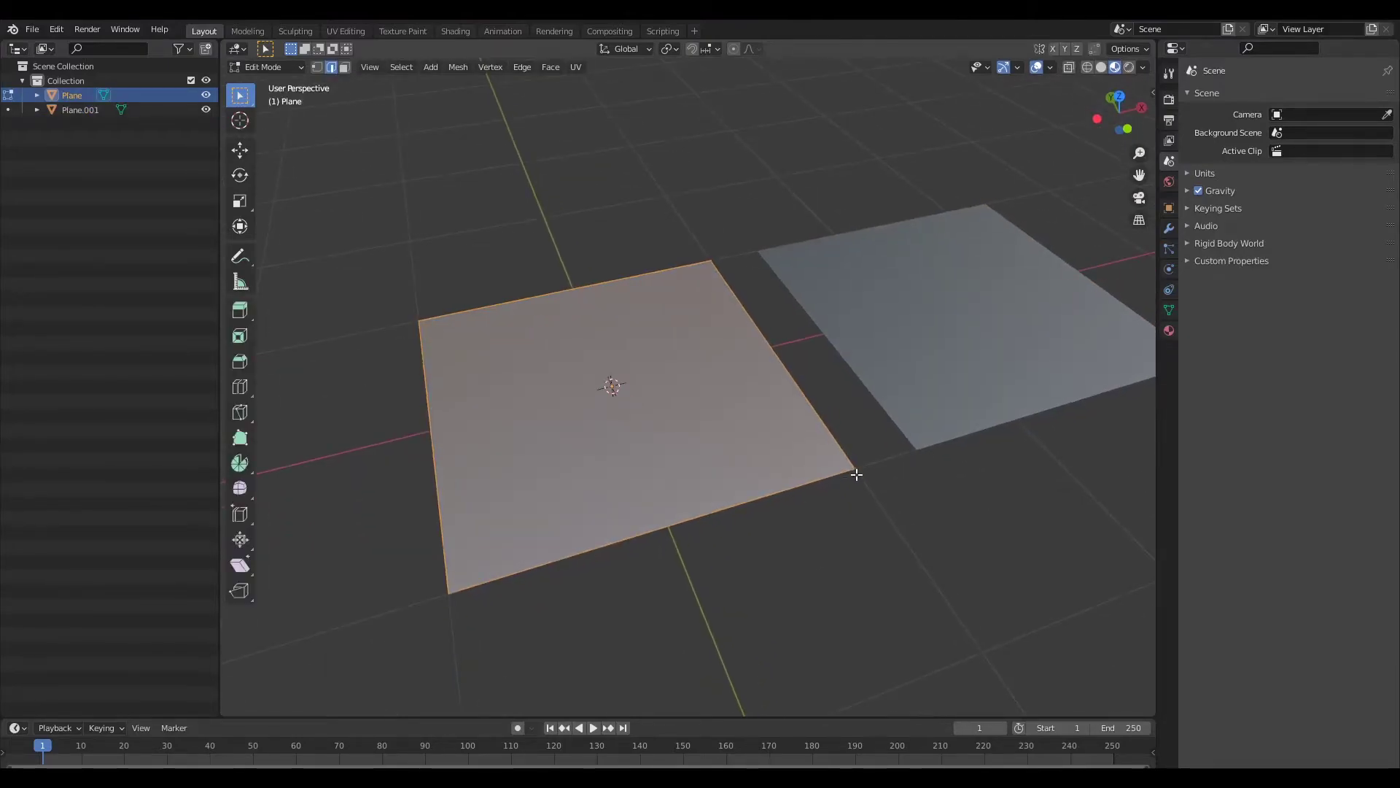
{"action": "key", "text": "1"}
{"action": "left_click", "coordinate": [856, 475]}
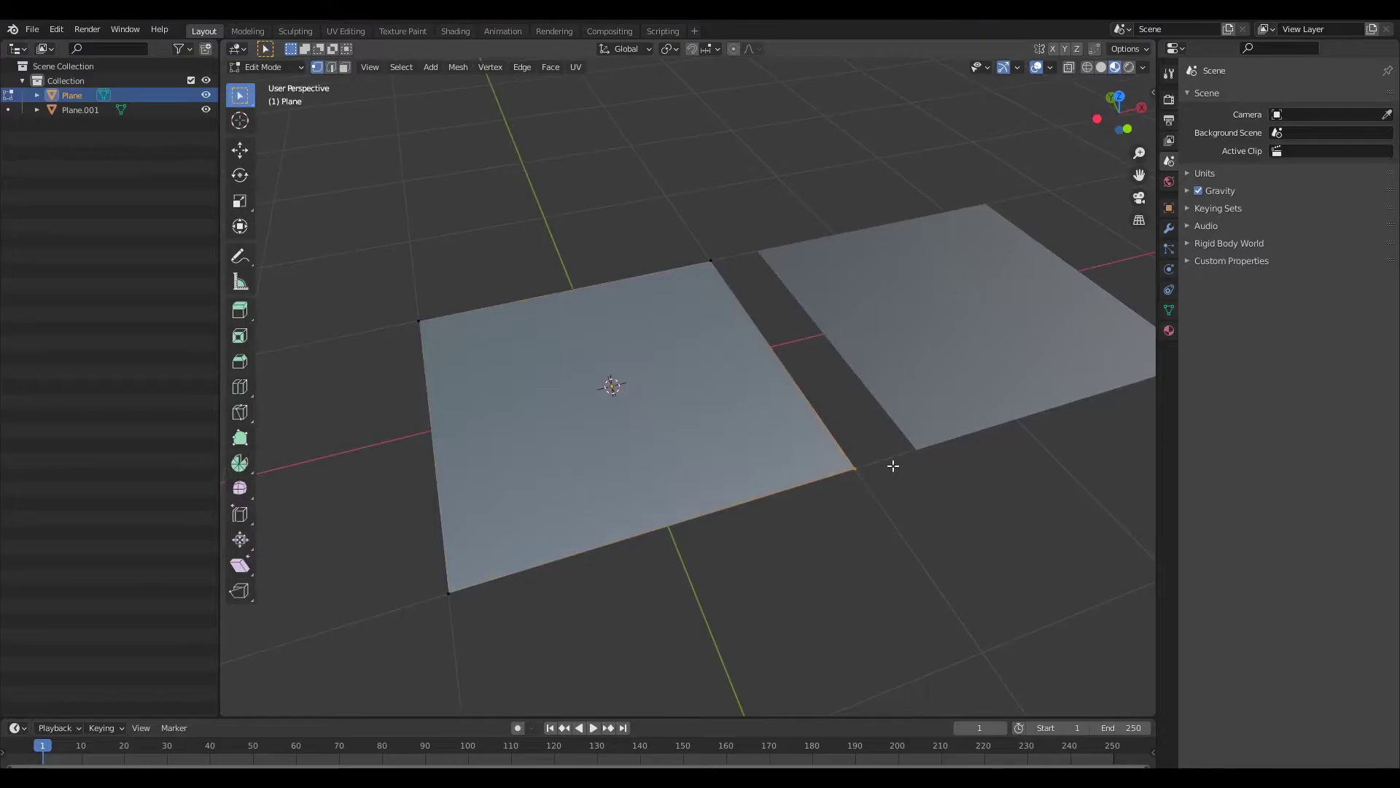
{"action": "key", "text": "g"}
{"action": "key", "text": "z"}
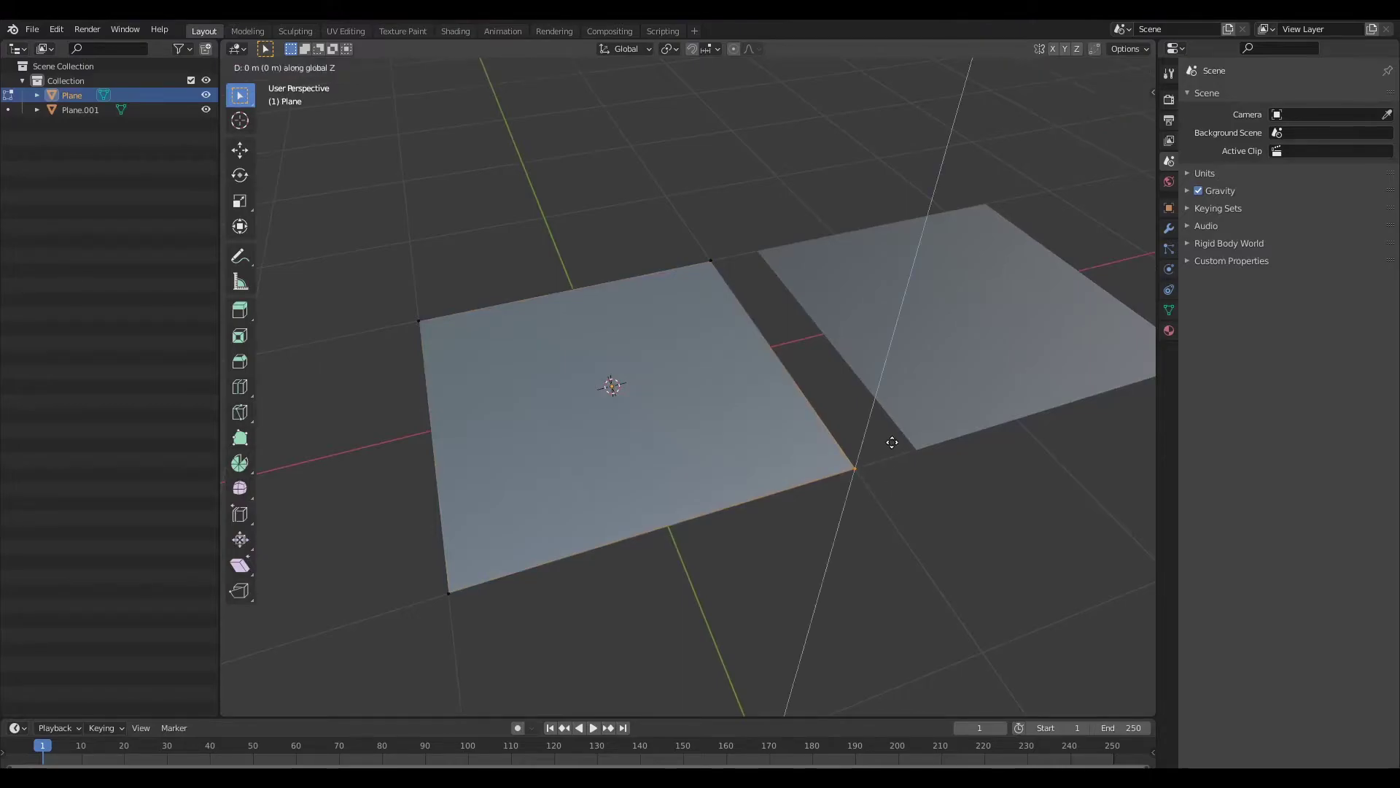
{"action": "left_click", "coordinate": [893, 436]}
Examine the height difference at the original plane's corner in the front view.
{"action": "key", "text": "grave"}
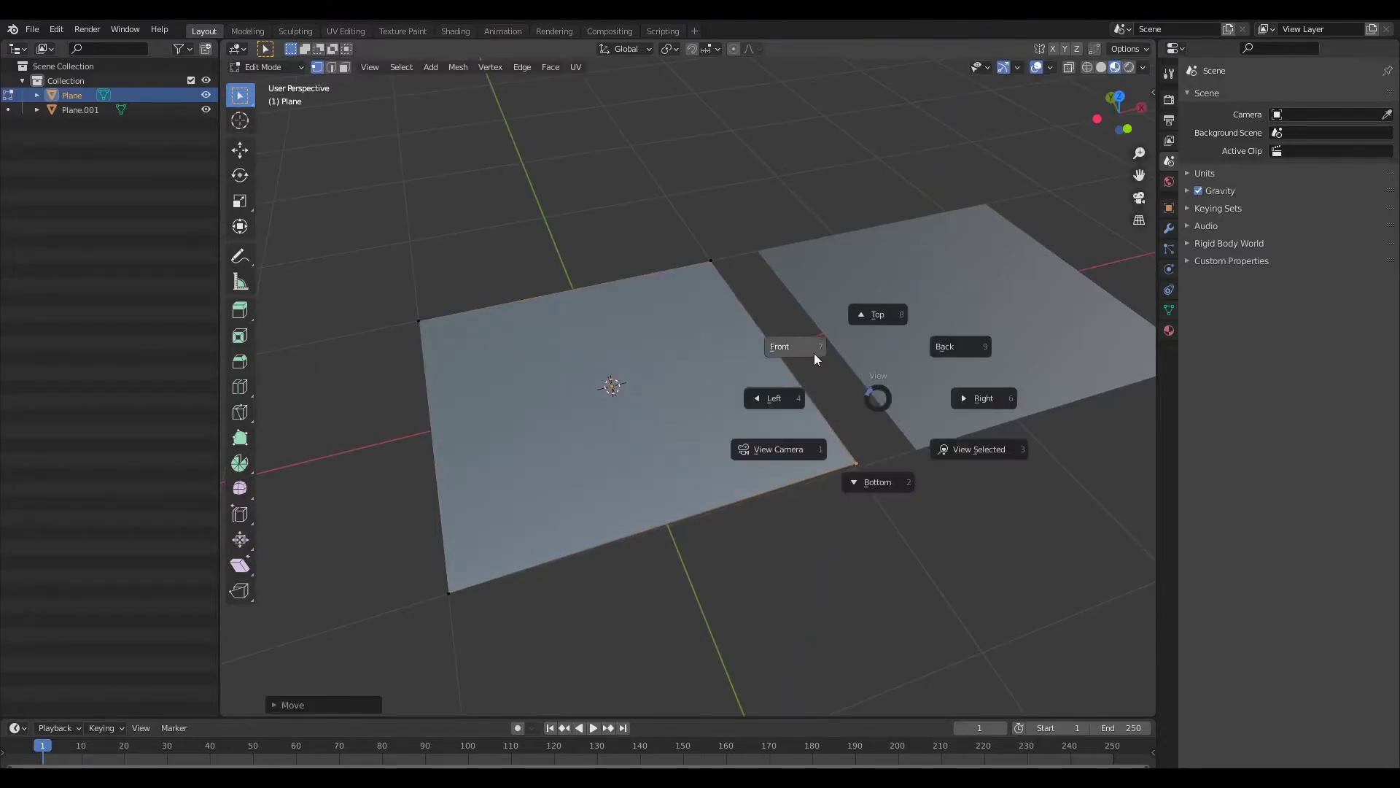
{"action": "left_click", "coordinate": [813, 353]}
{"action": "key", "text": "grave"}
{"action": "left_click", "coordinate": [813, 353]}
{"action": "left_click", "coordinate": [815, 351]}
{"action": "scroll", "coordinate": [815, 351], "scroll_direction": "up", "scroll_amount": 6}
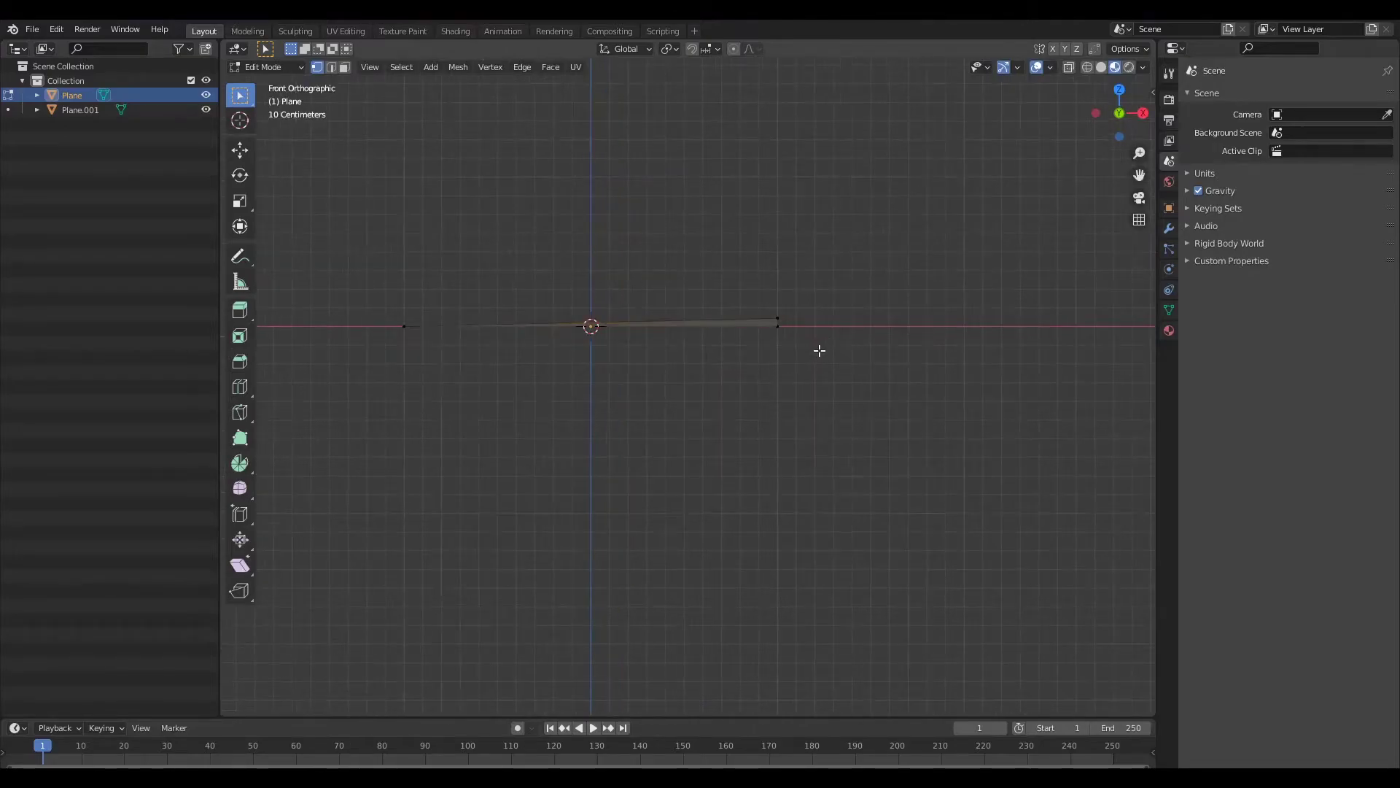
{"action": "middle_click_drag", "start_coordinate": [897, 254], "coordinate": [858, 434], "text": "shift"}
{"action": "scroll", "coordinate": [907, 419], "scroll_direction": "up", "scroll_amount": 2}
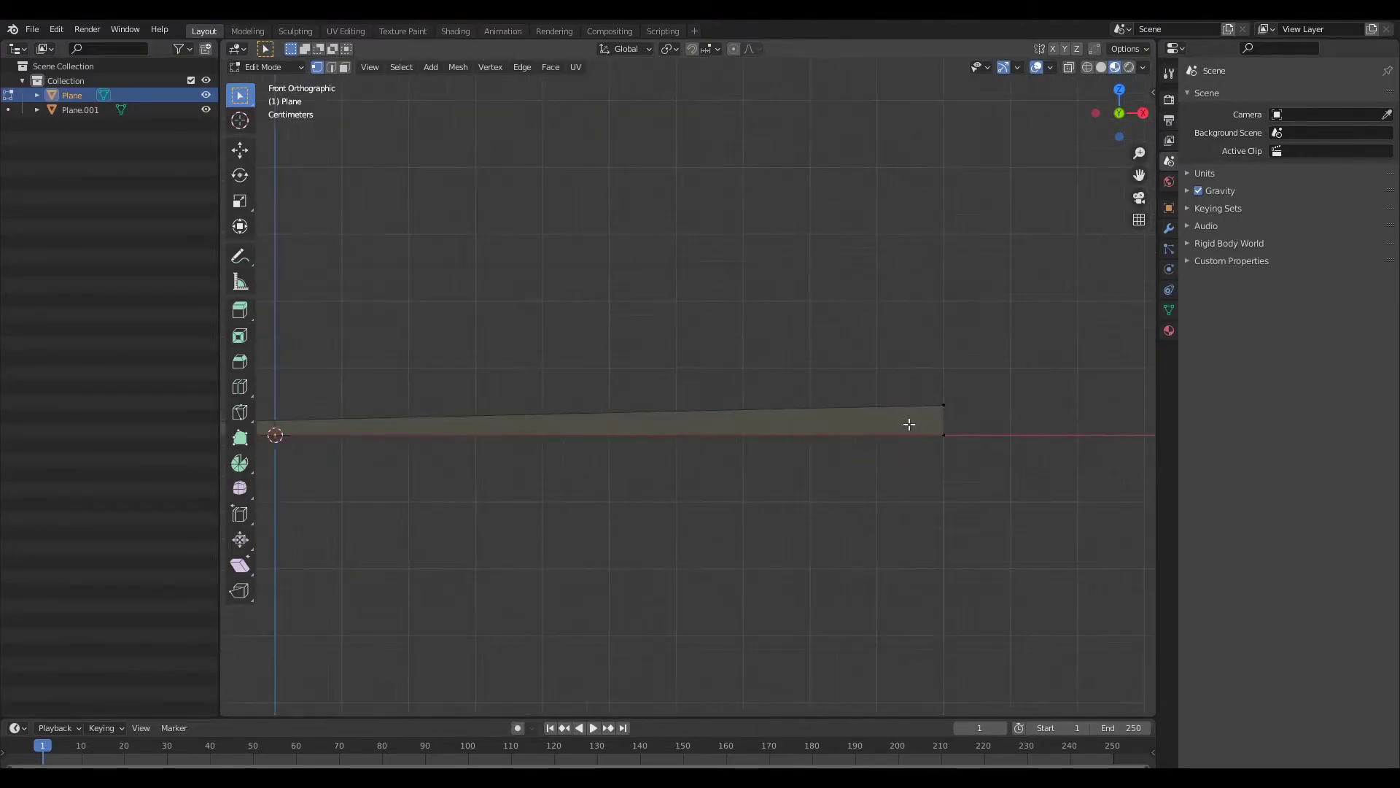
{"action": "scroll", "coordinate": [958, 409], "scroll_direction": "down", "scroll_amount": 4}
{"action": "middle_click_drag", "start_coordinate": [929, 438], "coordinate": [780, 461]}
Knife-cut the original plane from back to front in top view with a stepped line: straight, a short diagonal, then straight.
{"action": "key", "text": "KP_7"}
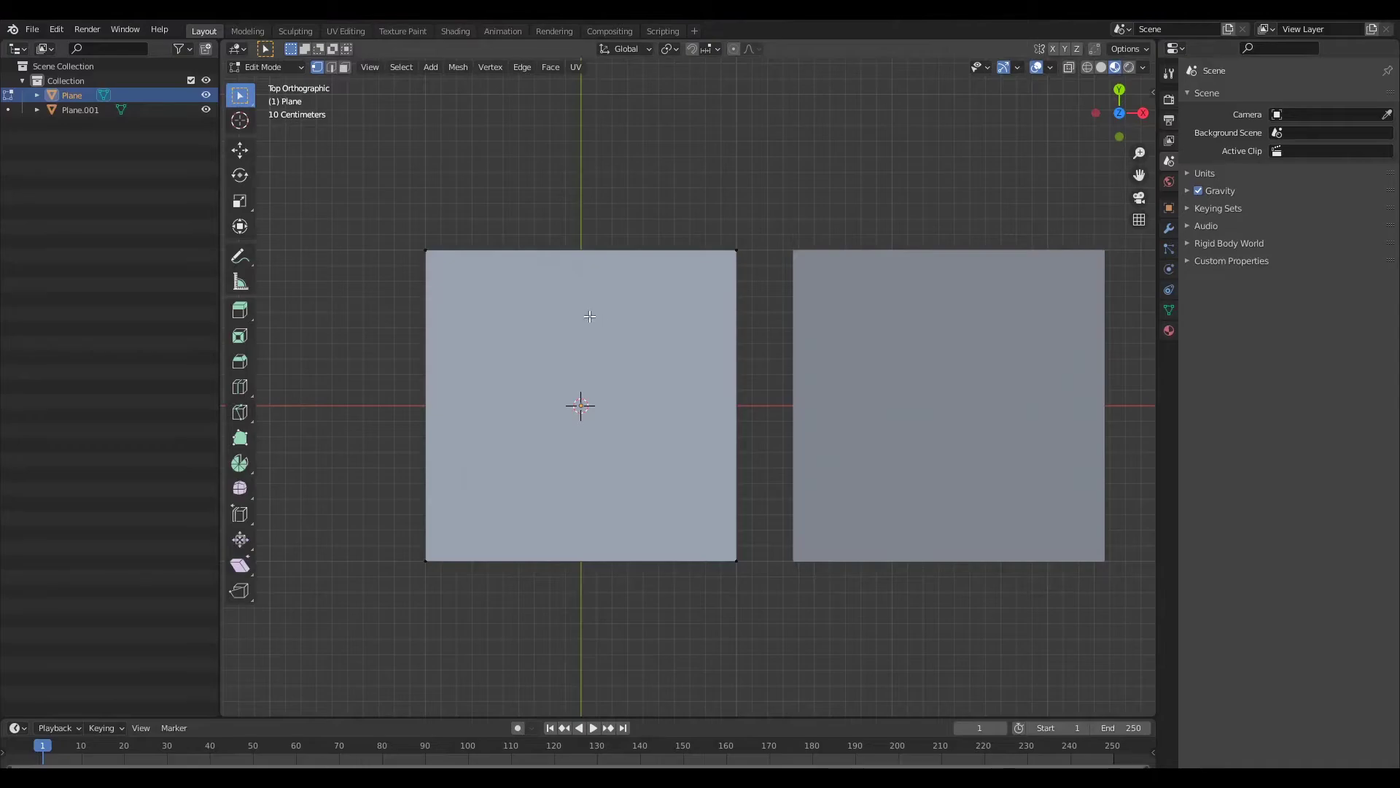
{"action": "key", "text": "k"}
{"action": "left_click", "coordinate": [658, 250]}
{"action": "key", "text": "c"}
{"action": "left_click", "coordinate": [657, 347]}
{"action": "left_click", "coordinate": [619, 384]}
{"action": "left_click", "coordinate": [704, 654]}
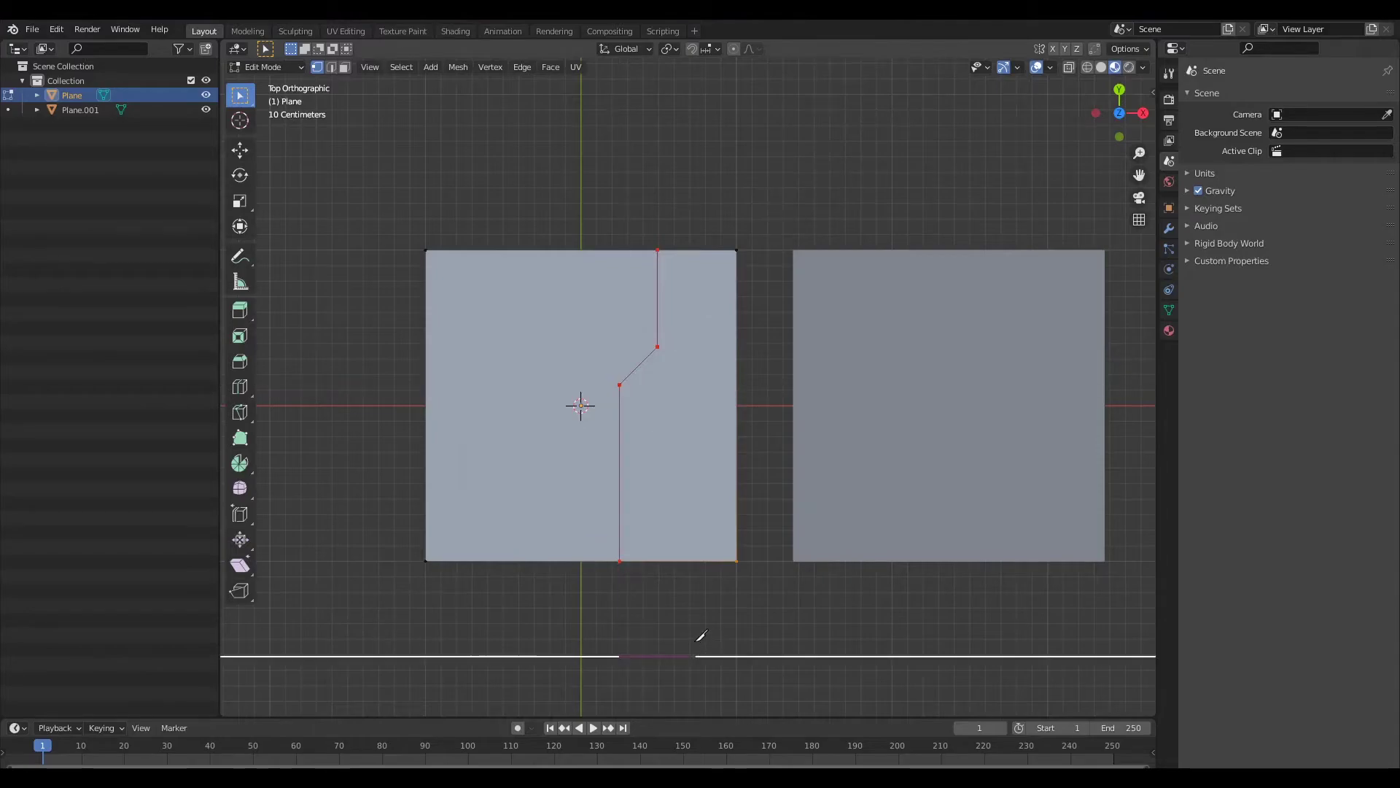
{"action": "key", "text": "Return"}
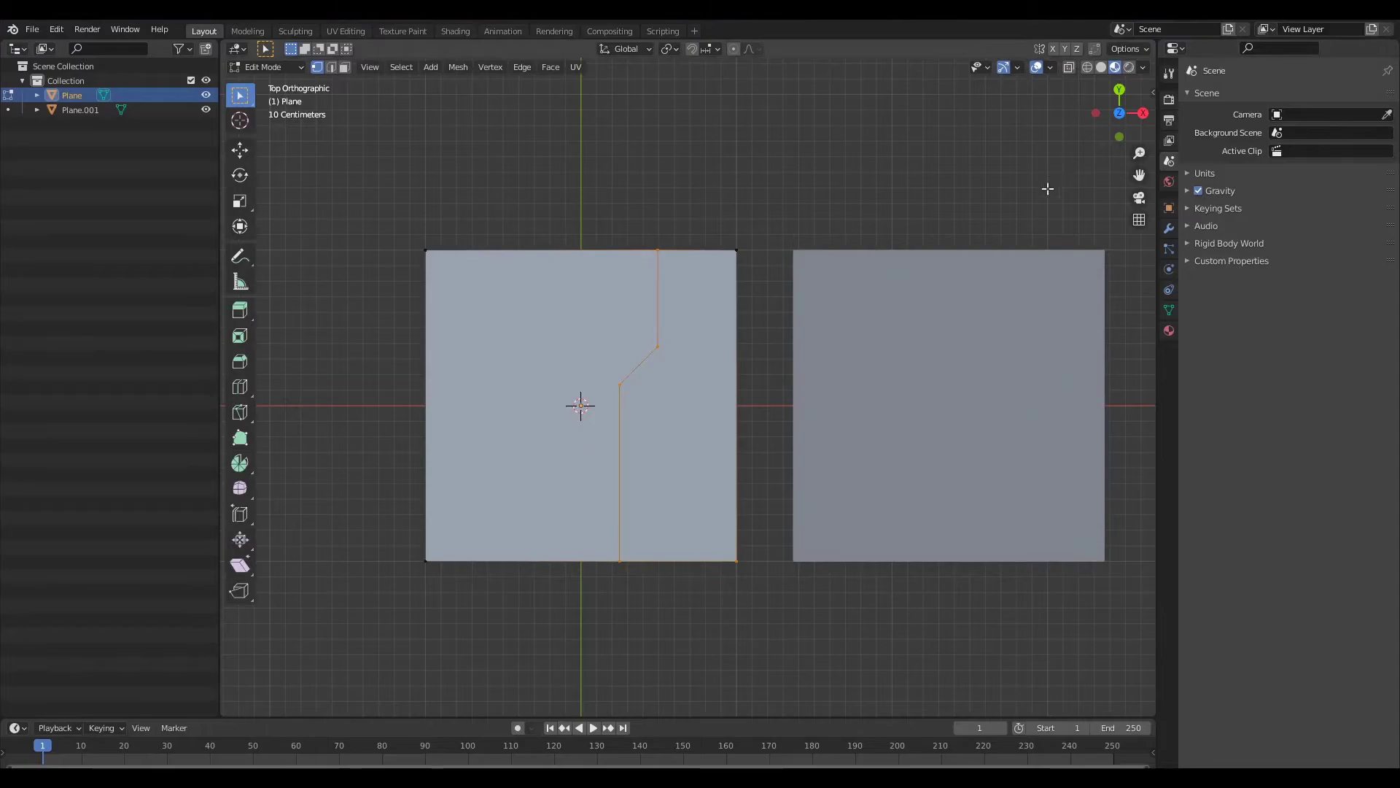
Knife-cut the flat copy from back to front with a matching stepped line of straight, diagonal and straight segments.
{"action": "key", "text": "Tab"}
{"action": "left_click", "coordinate": [1002, 350]}
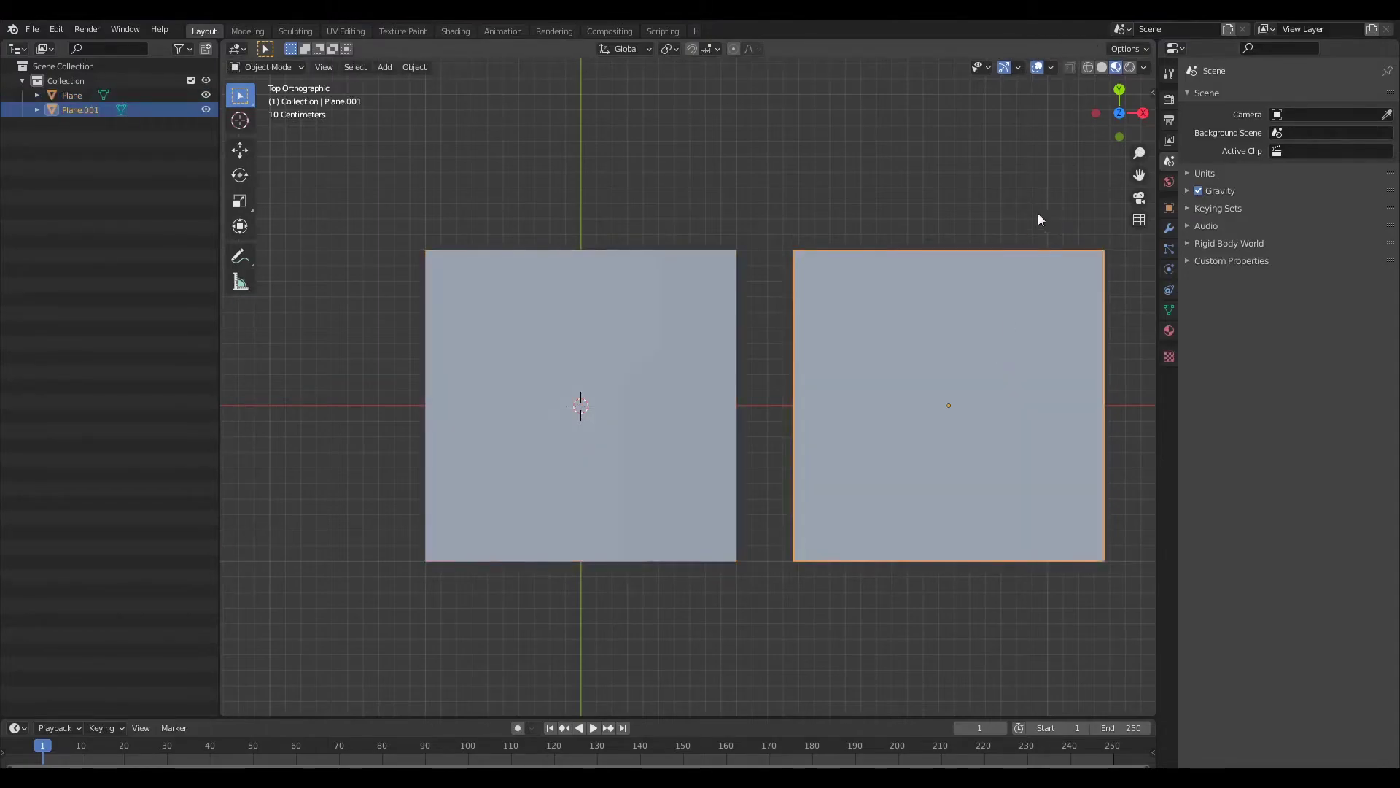
{"action": "key", "text": "Tab"}
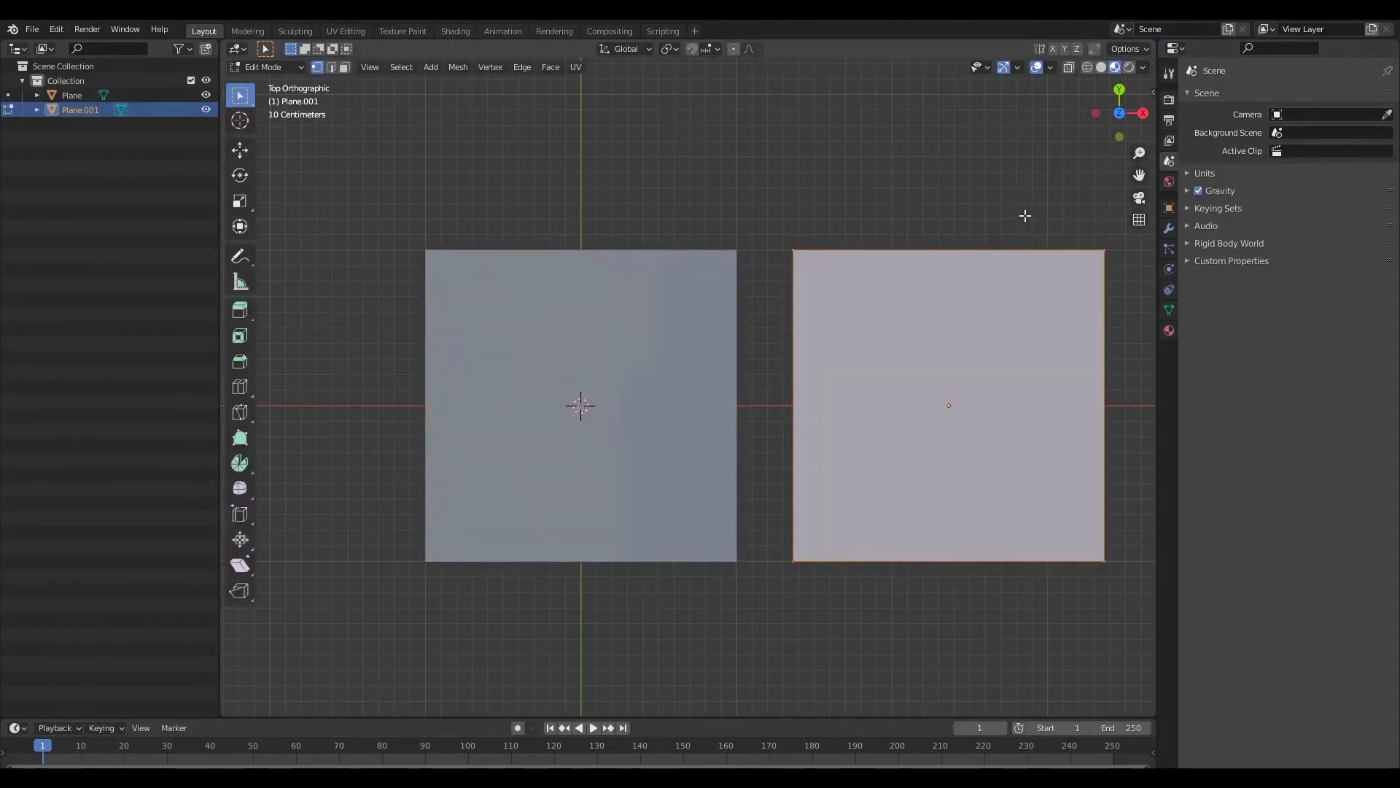
{"action": "left_click", "coordinate": [1022, 250]}
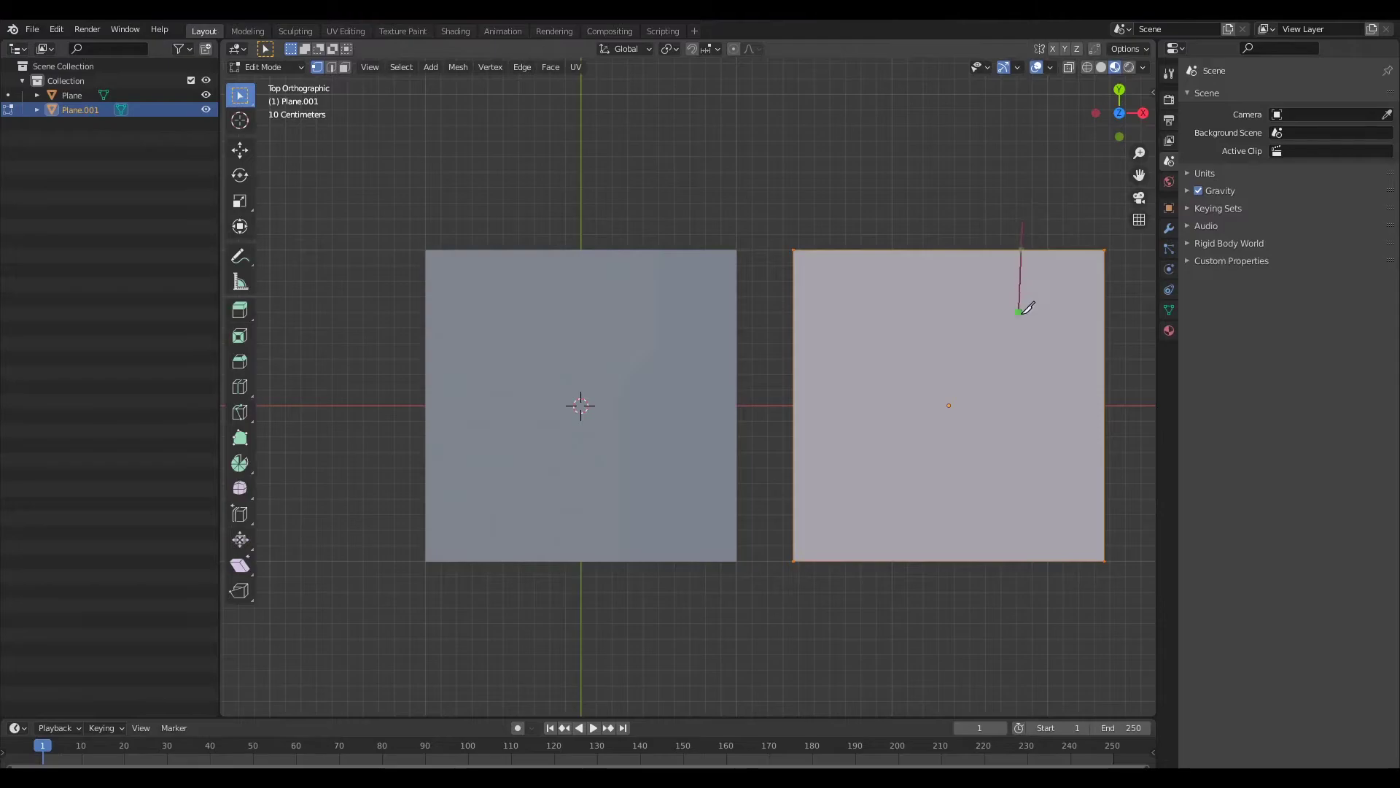
{"action": "left_click", "coordinate": [1022, 358]}
{"action": "left_click", "coordinate": [987, 394]}
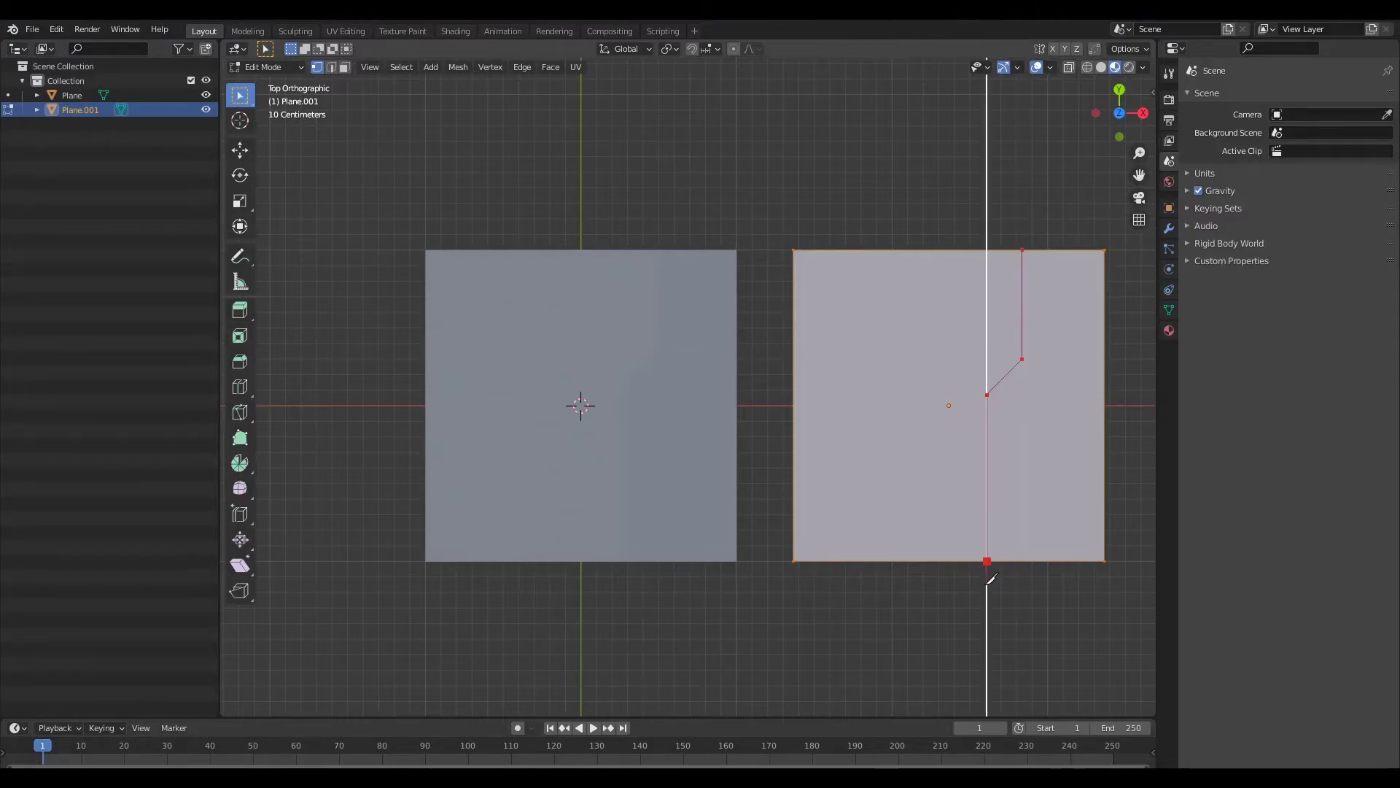
{"action": "left_click", "coordinate": [992, 582]}
{"action": "key", "text": "Return"}
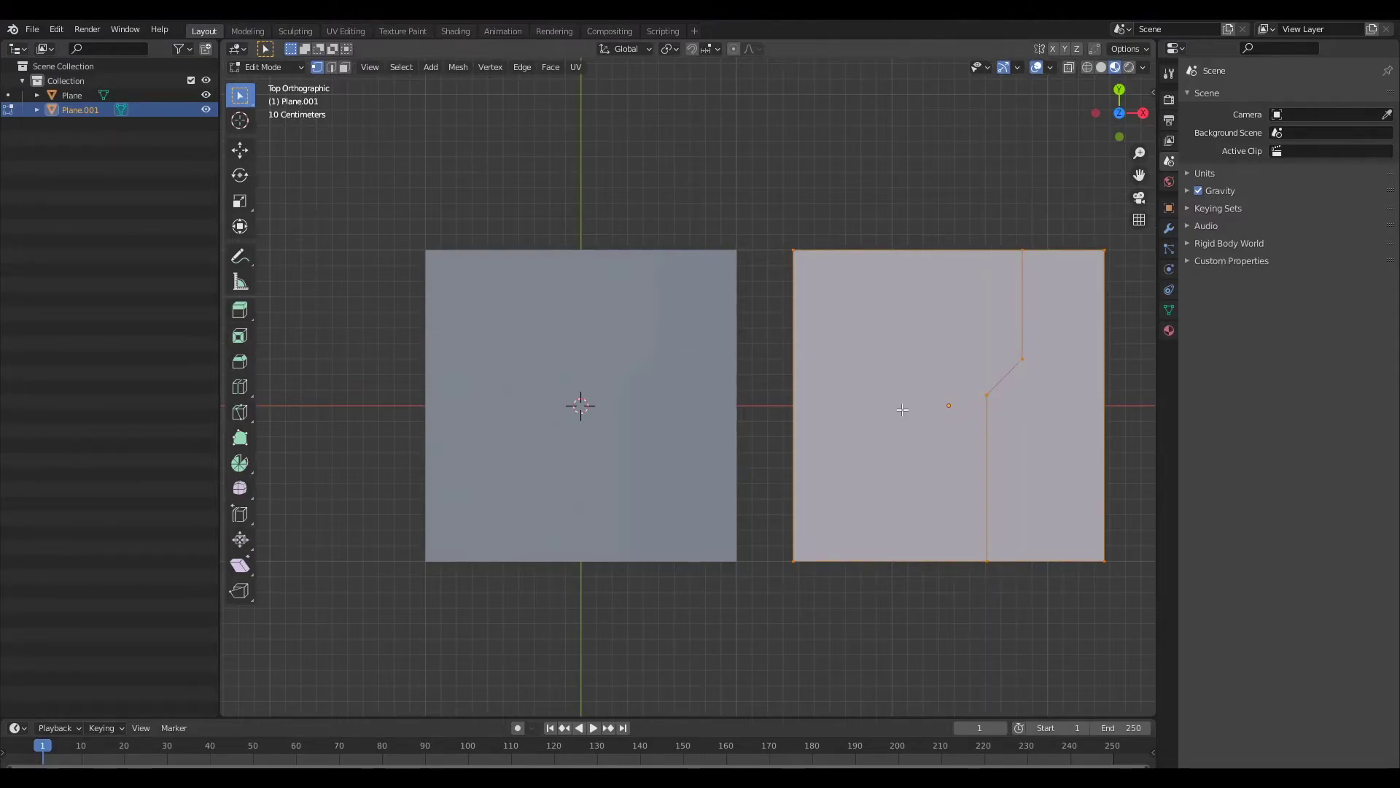
Compare the shading of the two cut planes from perspective angles and from the top view.
{"action": "left_click", "coordinate": [648, 385]}
{"action": "key", "text": "Tab"}
{"action": "scroll", "coordinate": [693, 404], "scroll_direction": "up", "scroll_amount": 4}
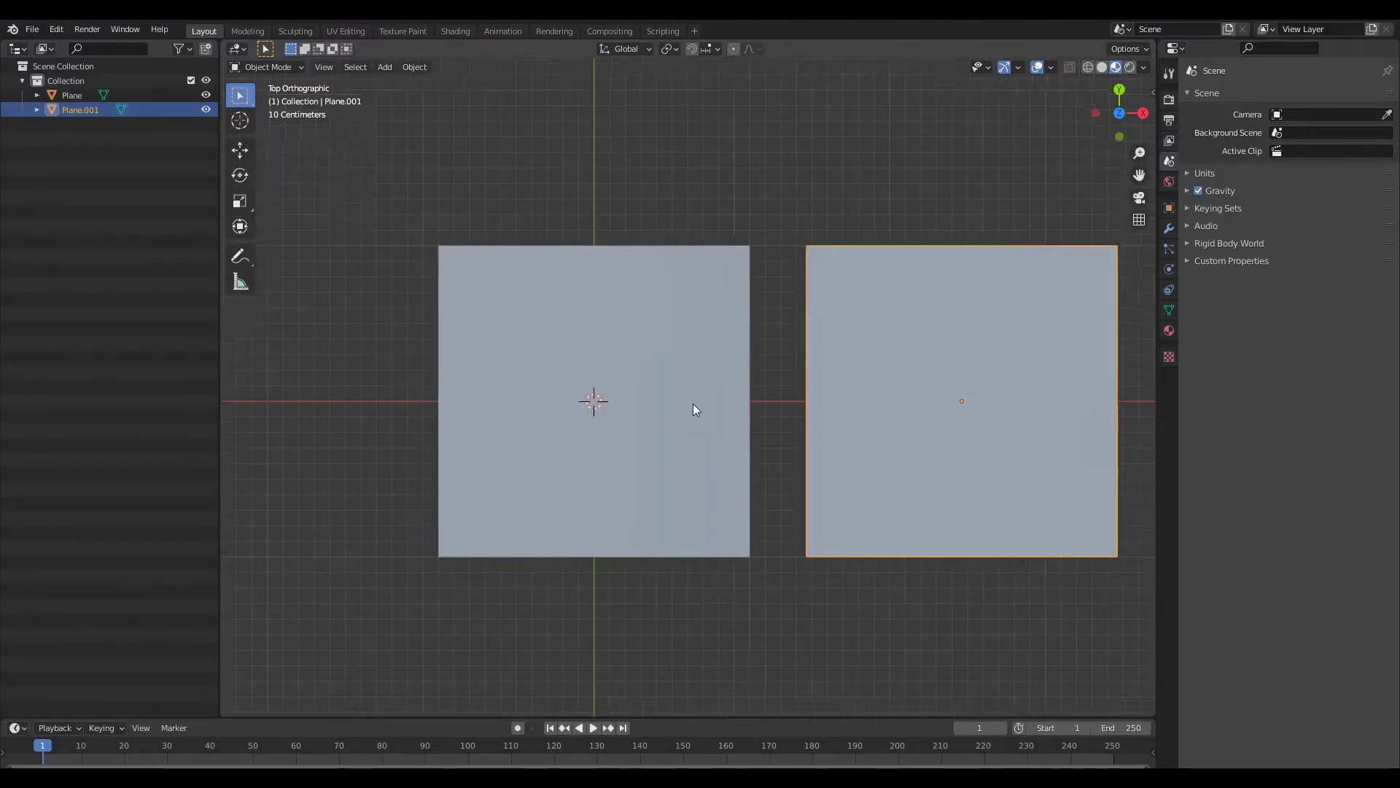
{"action": "middle_click_drag", "start_coordinate": [705, 461], "coordinate": [570, 318]}
{"action": "scroll", "coordinate": [795, 433], "scroll_direction": "down", "scroll_amount": 3}
{"action": "scroll", "coordinate": [807, 429], "scroll_direction": "up", "scroll_amount": 3}
{"action": "middle_click_drag", "start_coordinate": [697, 427], "coordinate": [891, 426]}
{"action": "middle_click_drag", "start_coordinate": [850, 414], "coordinate": [842, 417]}
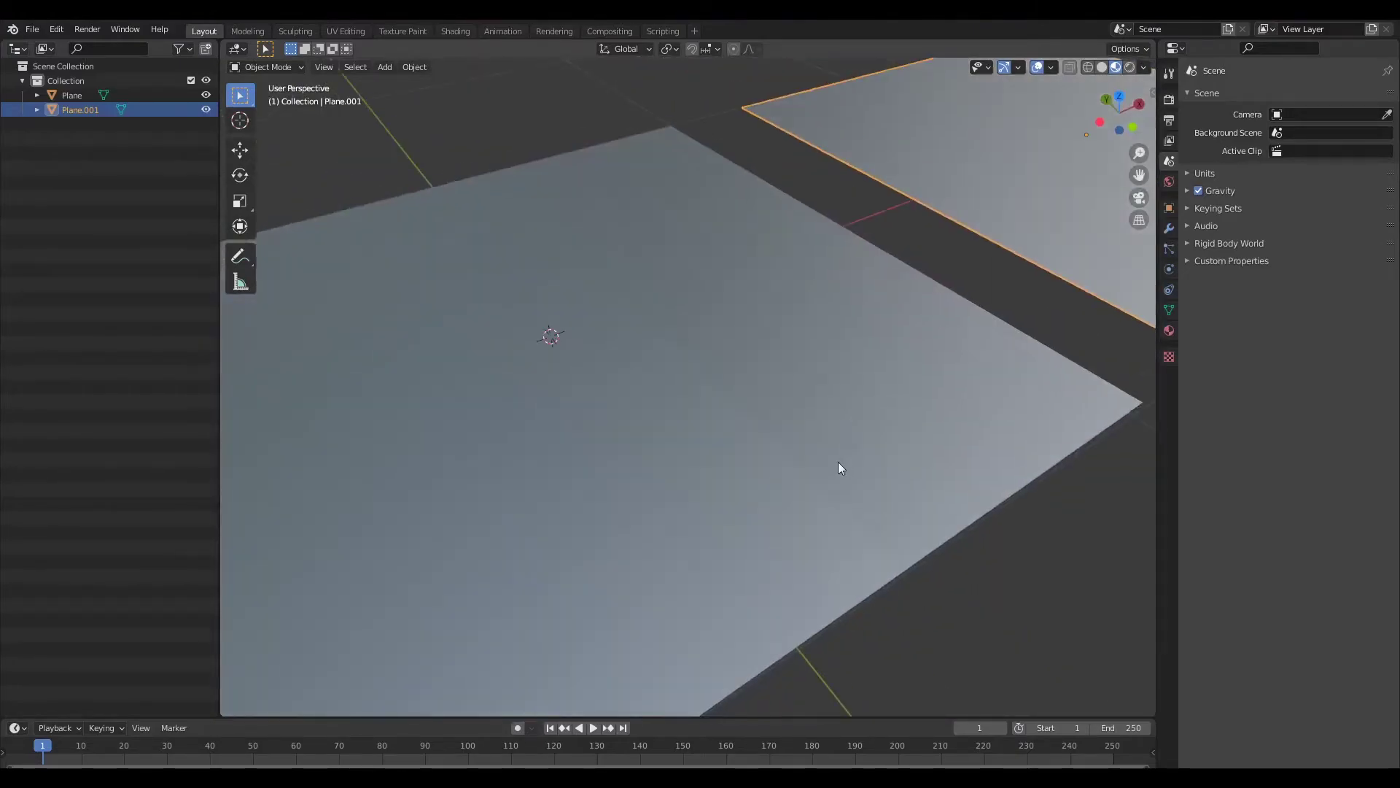
{"action": "scroll", "coordinate": [846, 471], "scroll_direction": "up", "scroll_amount": 2}
{"action": "scroll", "coordinate": [860, 495], "scroll_direction": "down", "scroll_amount": 4}
{"action": "key", "text": "KP_7"}
{"action": "scroll", "coordinate": [888, 321], "scroll_direction": "down", "scroll_amount": 4}
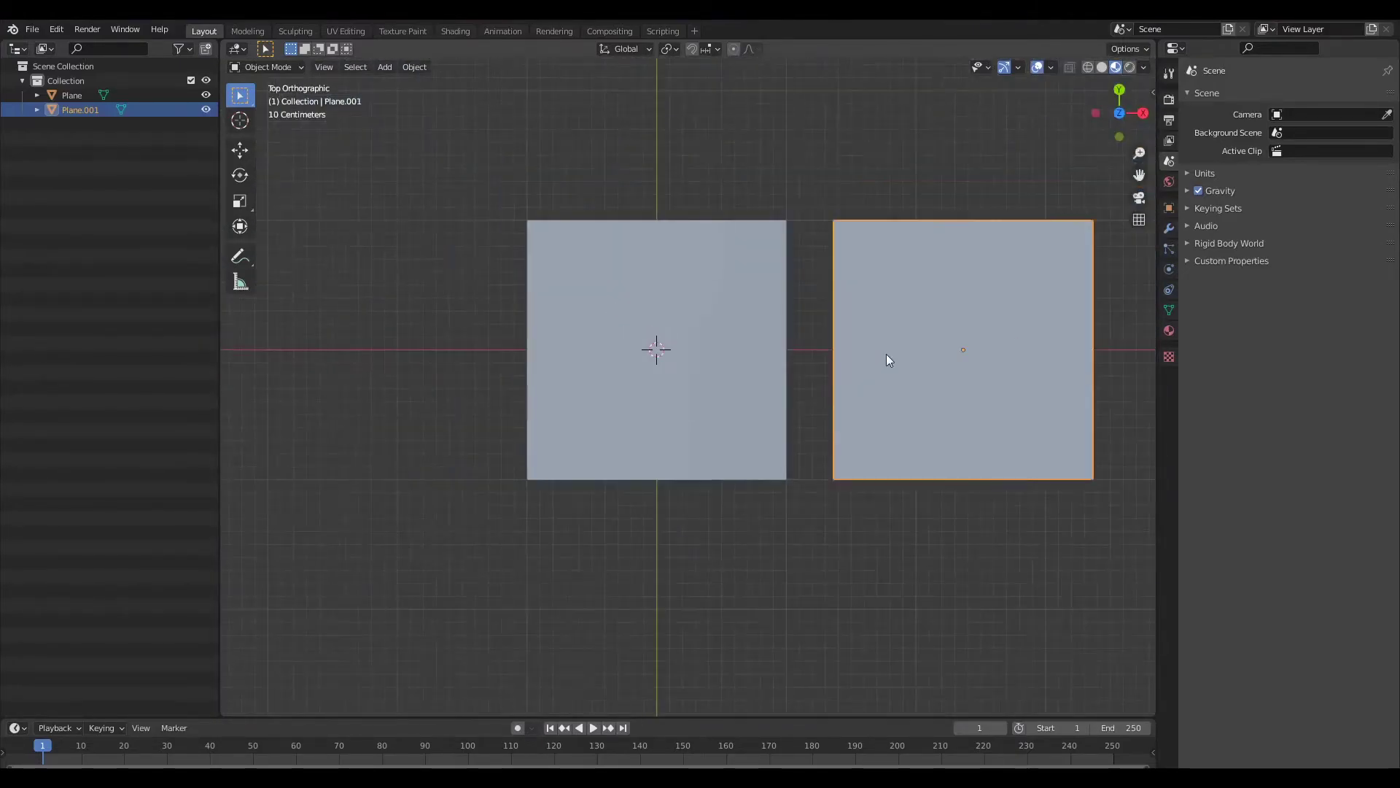
{"action": "scroll", "coordinate": [843, 404], "scroll_direction": "up", "scroll_amount": 3}
{"action": "scroll", "coordinate": [911, 415], "scroll_direction": "down", "scroll_amount": 2}
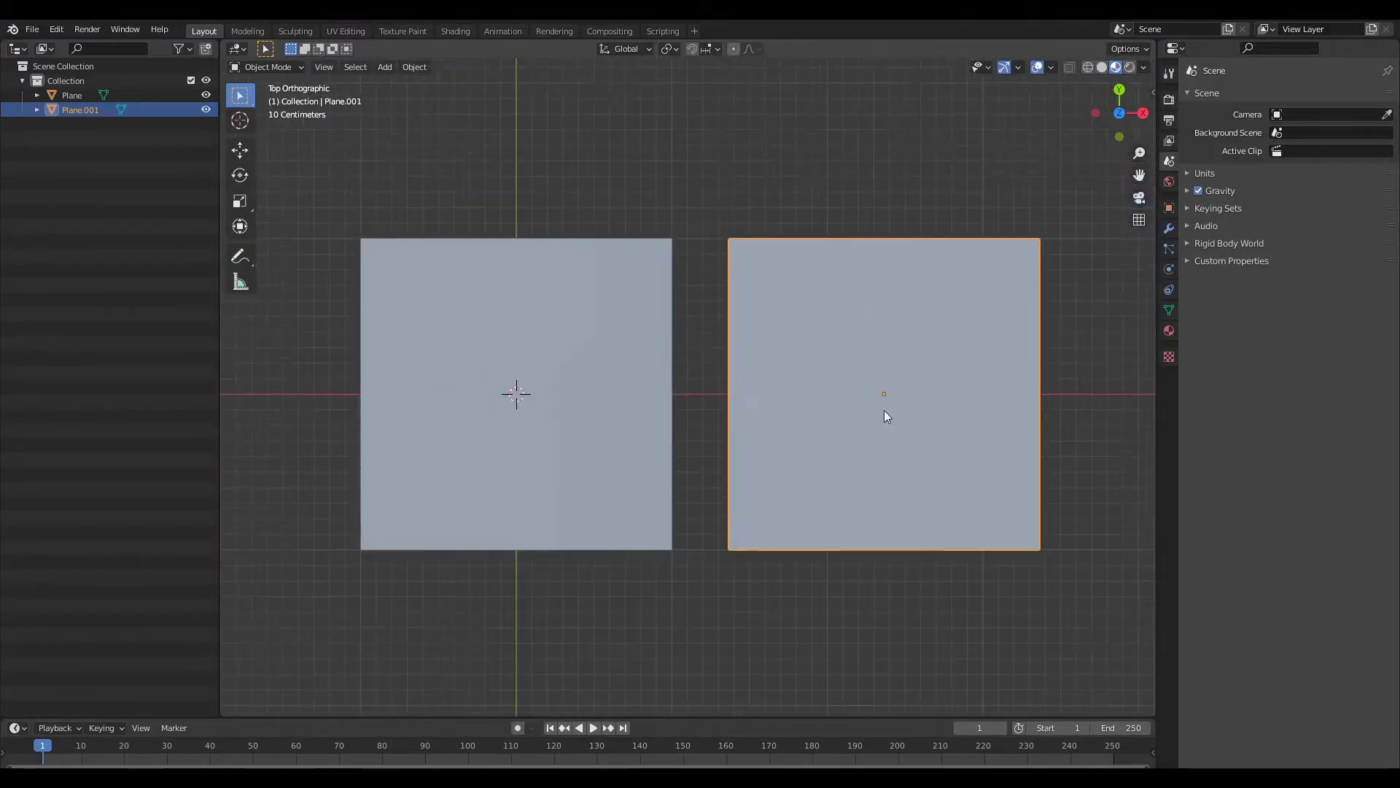
Bevel the stepped cut on the original plane into a band and inset the band's faces about 0.06 m.
{"action": "middle_click_drag", "start_coordinate": [884, 413], "coordinate": [854, 422], "text": "shift"}
{"action": "left_click", "coordinate": [600, 366]}
{"action": "key", "text": "Tab"}
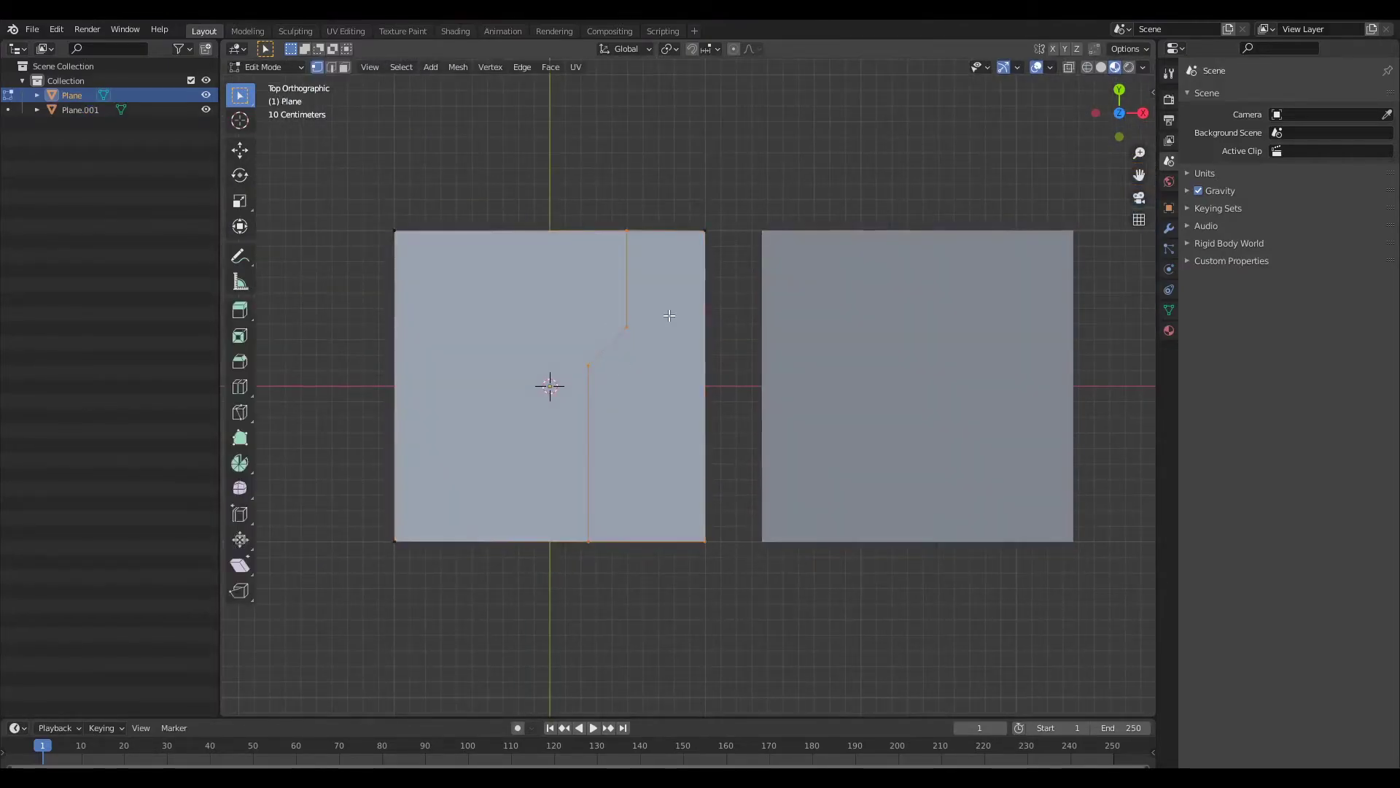
{"action": "key", "text": "ctrl+b"}
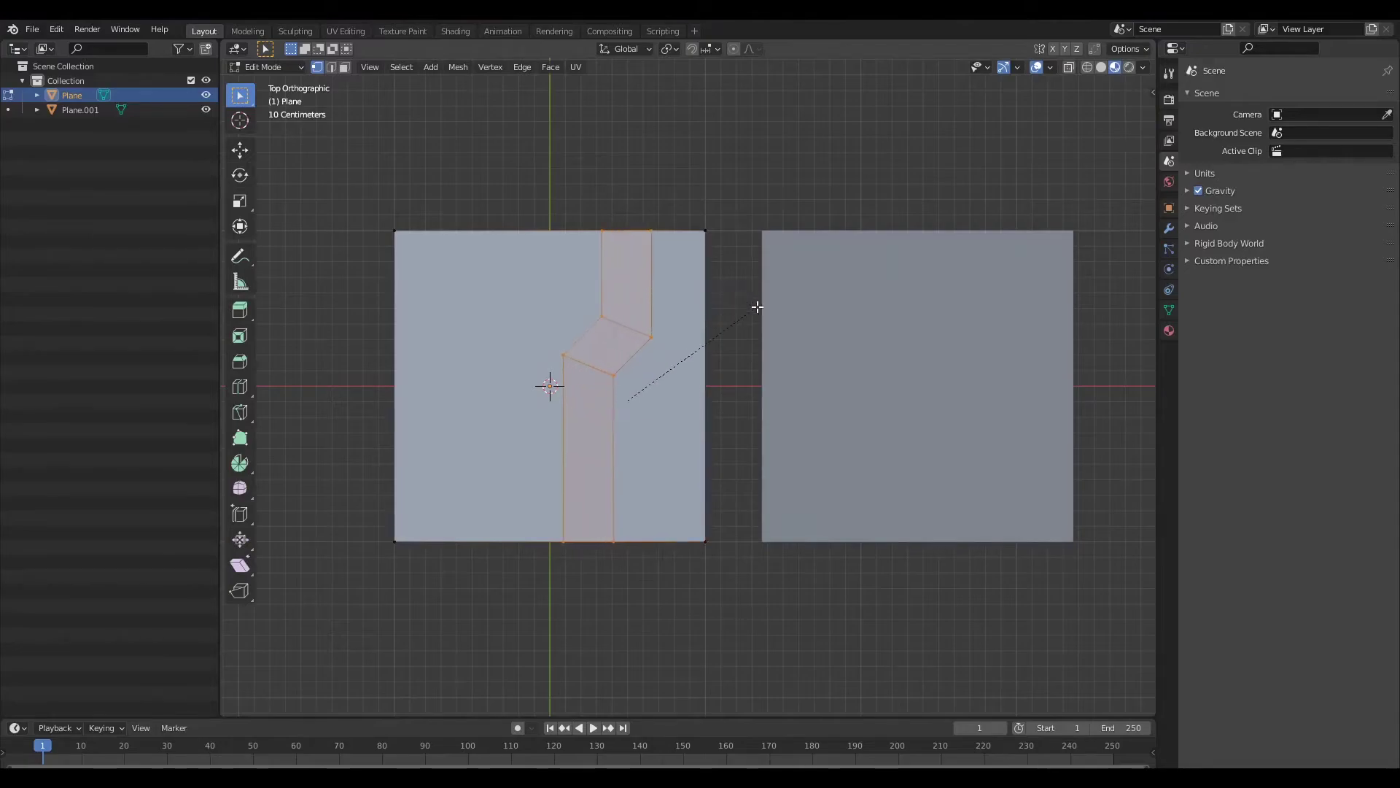
{"action": "left_click", "coordinate": [757, 306]}
{"action": "key", "text": "i"}
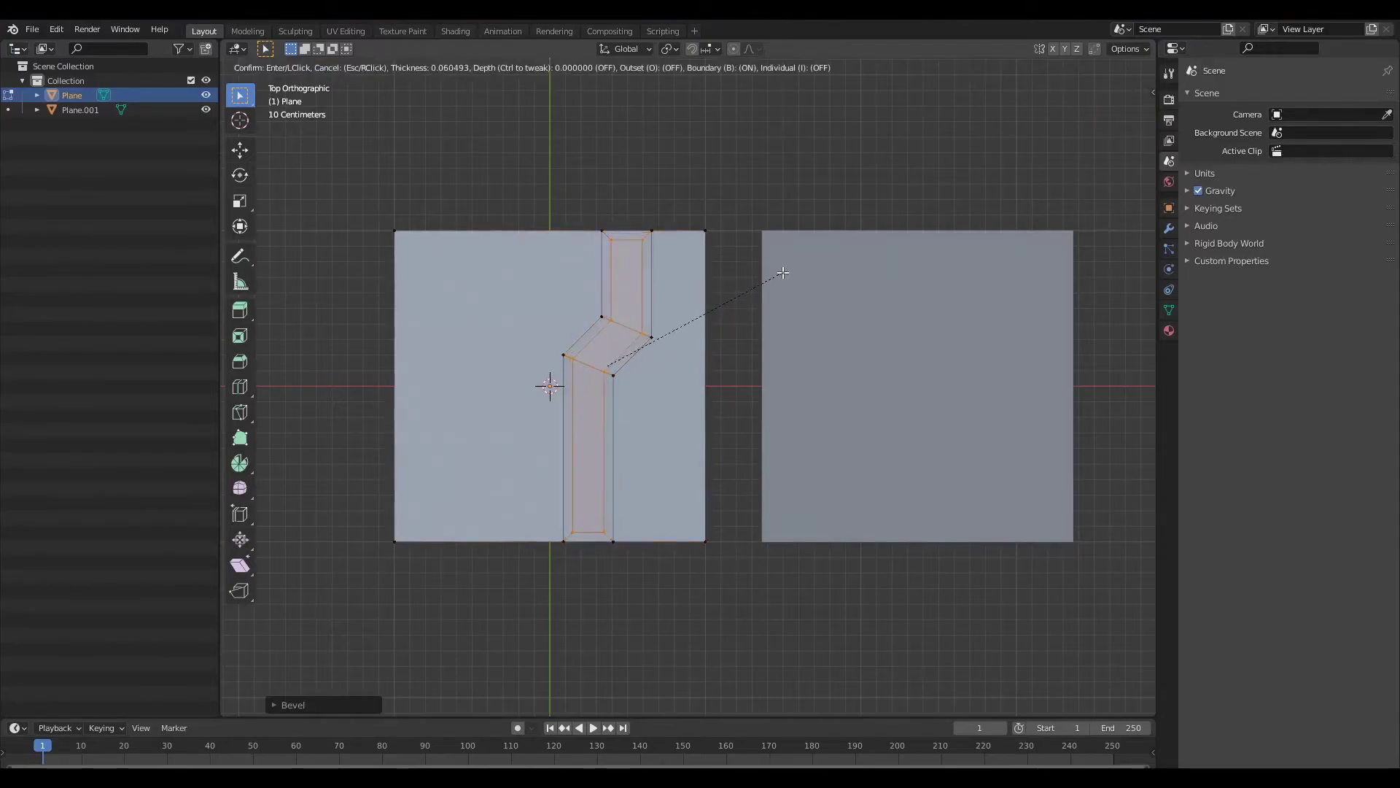
{"action": "left_click", "coordinate": [781, 274]}
Raise the inset band faces on the original plane about 0.04 m along the Z axis.
{"action": "middle_click_drag", "start_coordinate": [781, 275], "coordinate": [778, 338]}
{"action": "right_click", "coordinate": [778, 329]}
{"action": "left_click", "coordinate": [668, 240]}
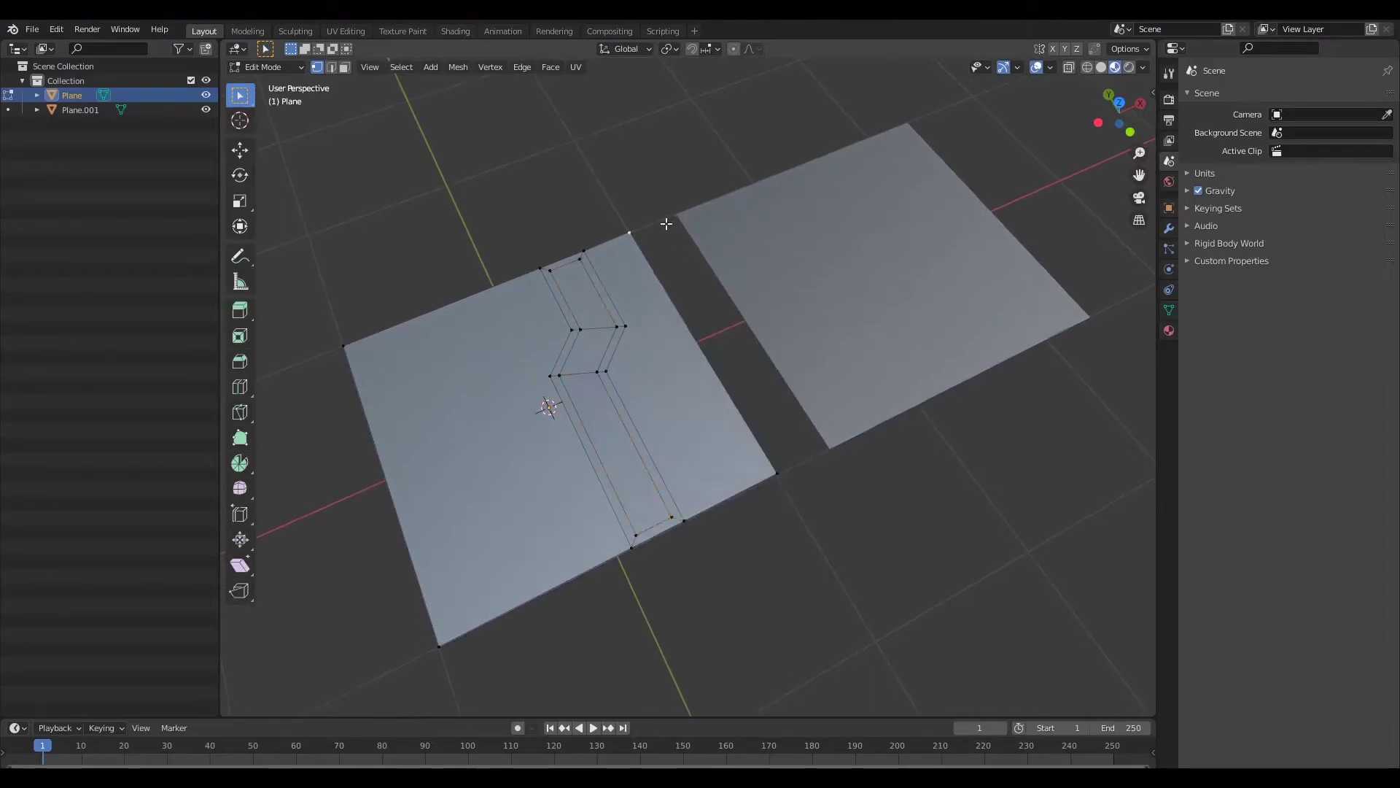
{"action": "key", "text": "ctrl+z"}
{"action": "key", "text": "e"}
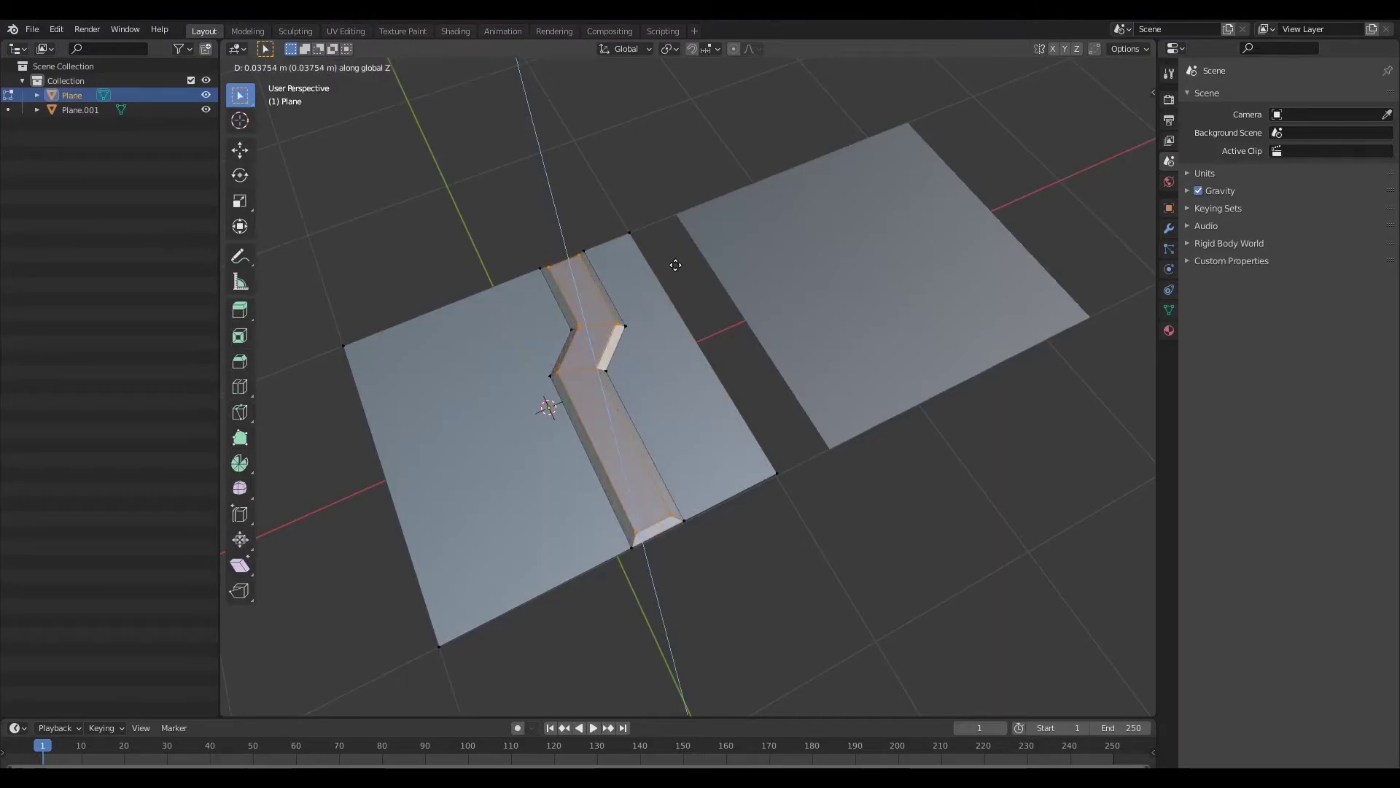
{"action": "left_click", "coordinate": [679, 262]}
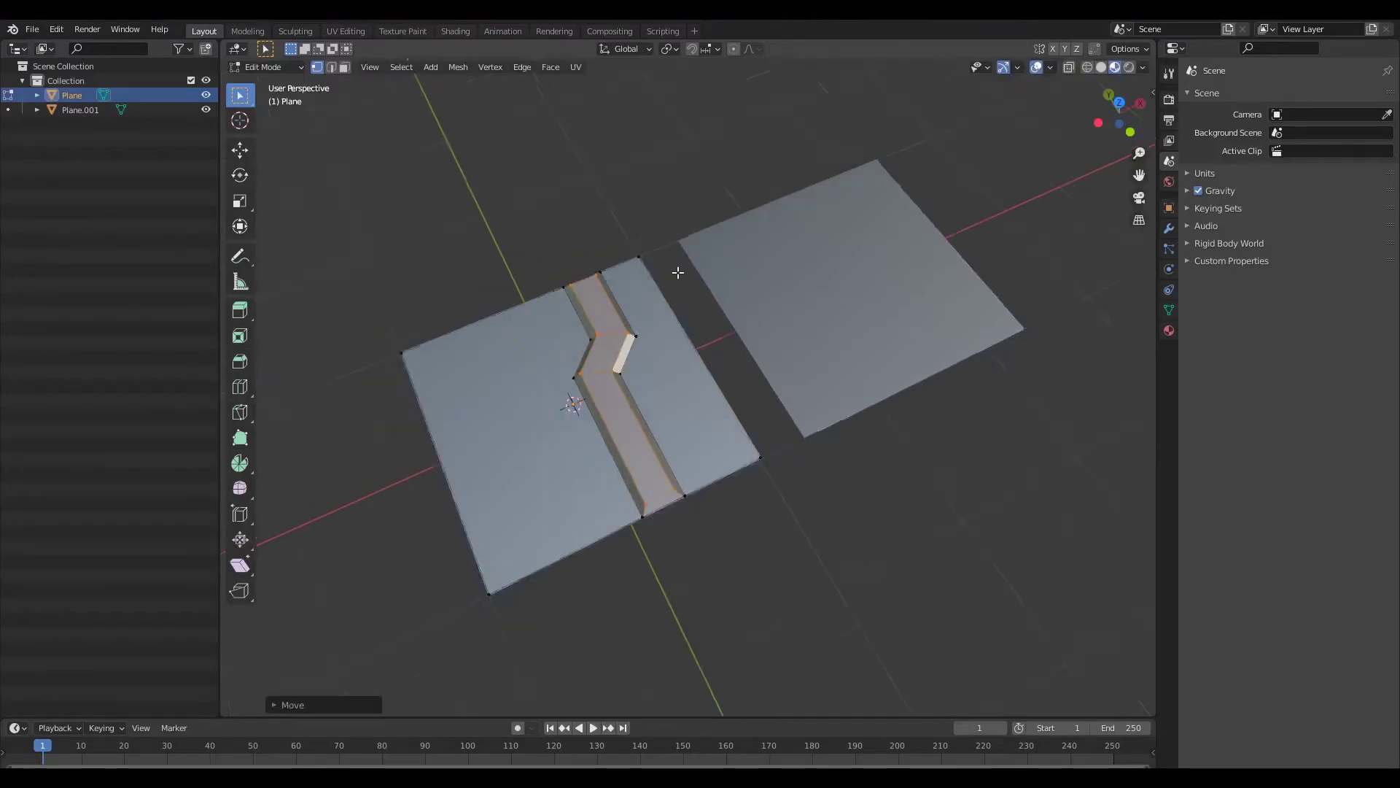
Examine the shading around the original plane's raised band from the top view in Object Mode.
{"action": "key", "text": "grave"}
{"action": "left_click", "coordinate": [669, 239]}
{"action": "scroll", "coordinate": [679, 358], "scroll_direction": "up", "scroll_amount": 2}
{"action": "middle_click_drag", "start_coordinate": [682, 373], "coordinate": [782, 431], "text": "shift"}
{"action": "key", "text": "Tab"}
{"action": "scroll", "coordinate": [905, 354], "scroll_direction": "up", "scroll_amount": 3}
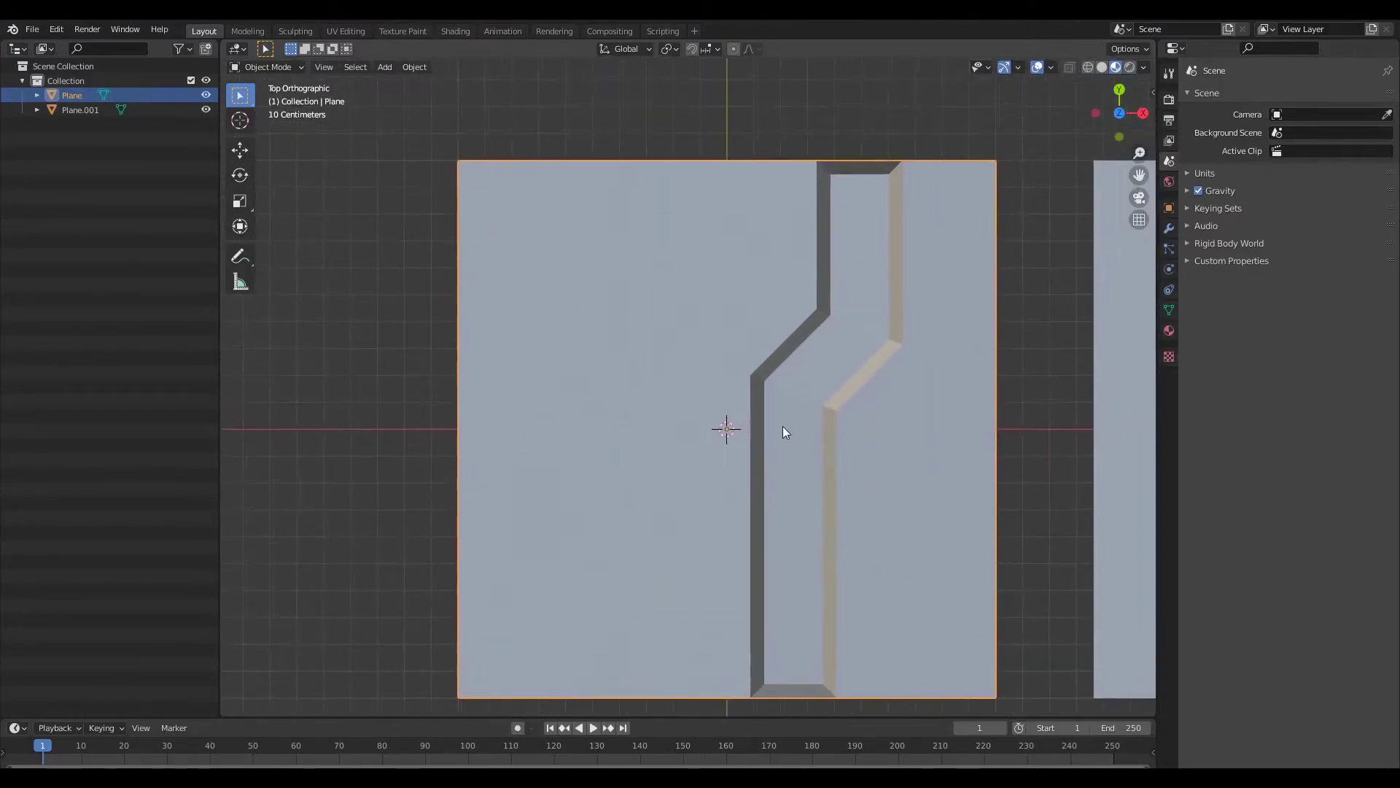
{"action": "scroll", "coordinate": [782, 429], "scroll_direction": "up", "scroll_amount": 4}
{"action": "scroll", "coordinate": [1015, 273], "scroll_direction": "down", "scroll_amount": 5}
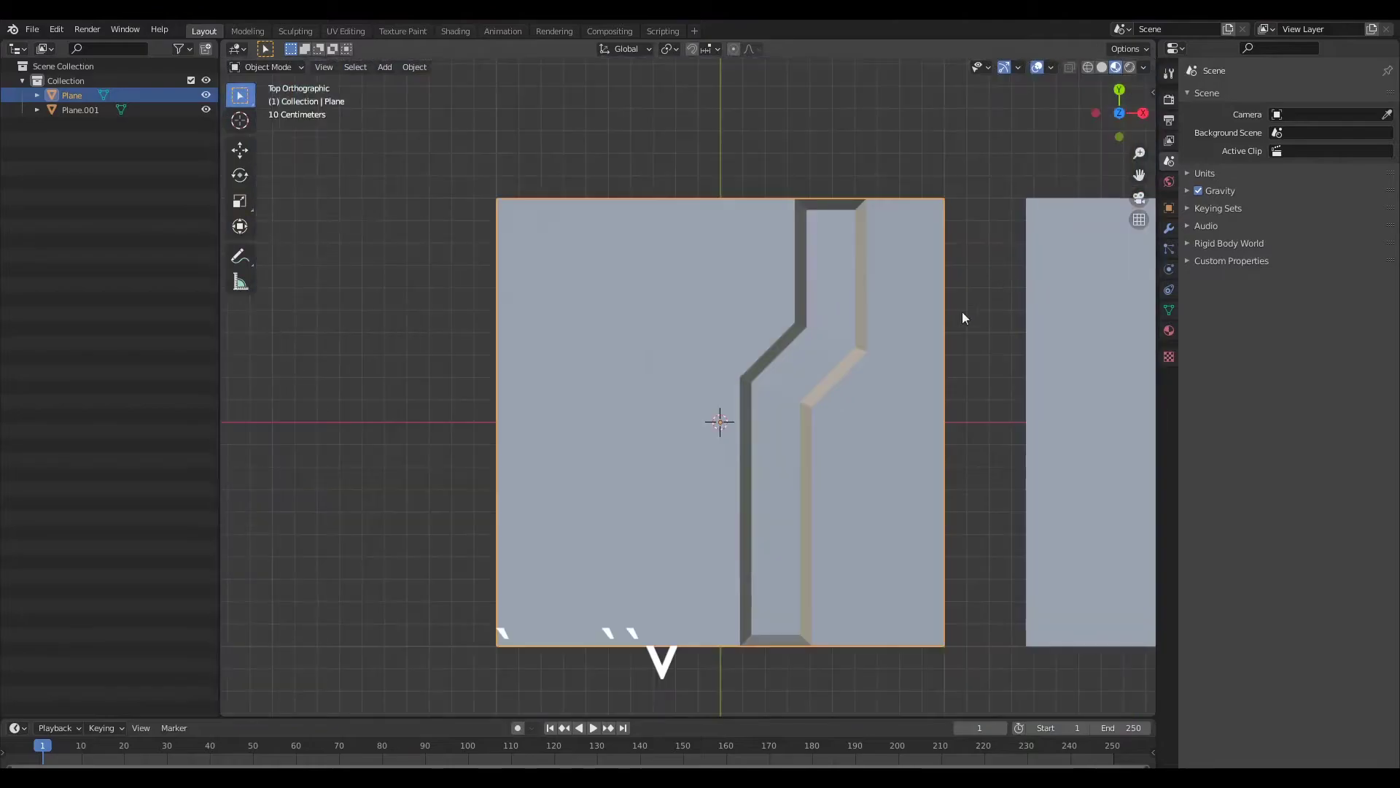
{"action": "middle_click_drag", "start_coordinate": [891, 356], "coordinate": [847, 385], "text": "shift"}
{"action": "scroll", "coordinate": [768, 413], "scroll_direction": "down", "scroll_amount": 3}
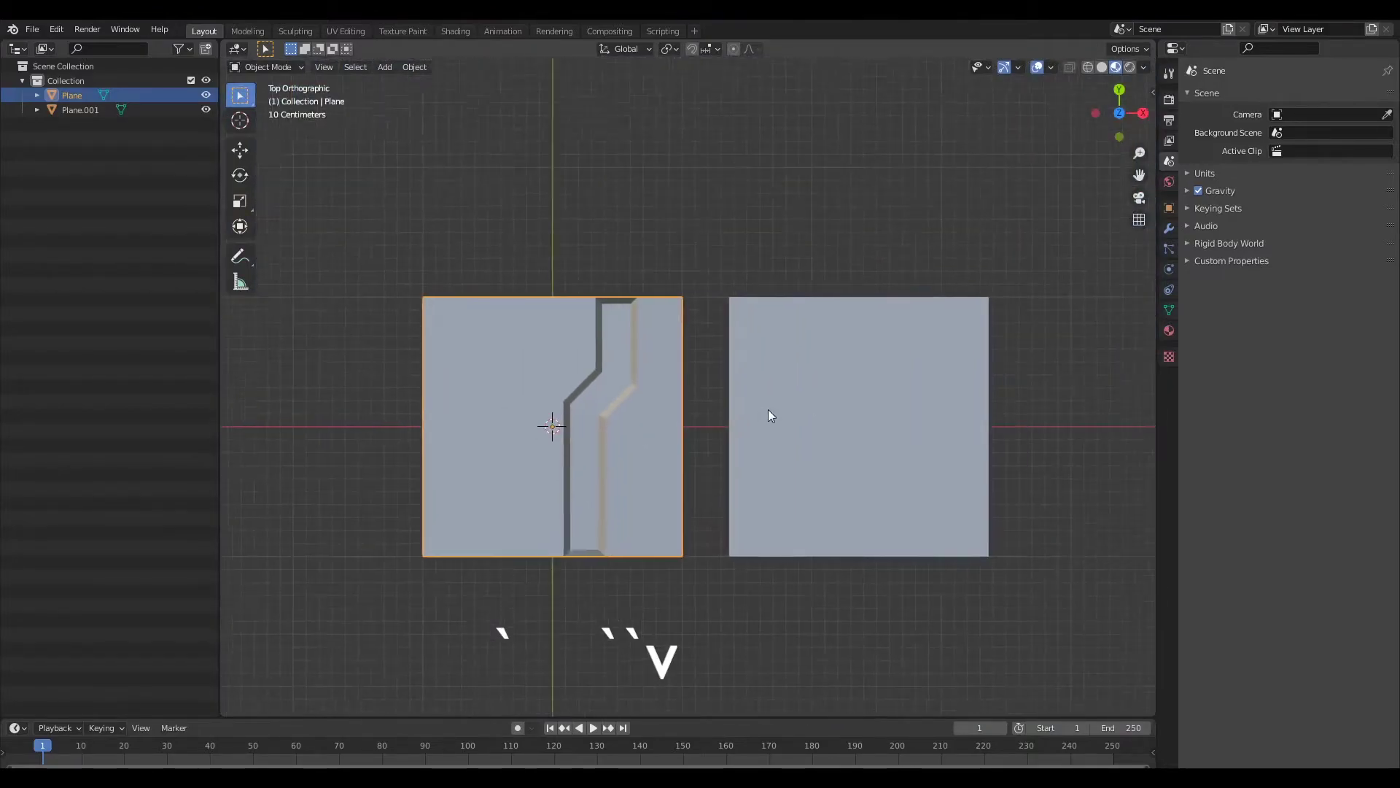
Bevel the stepped cut edges on the flat copy into a band.
{"action": "left_click", "coordinate": [916, 406]}
{"action": "key", "text": "Tab"}
{"action": "scroll", "coordinate": [878, 387], "scroll_direction": "up", "scroll_amount": 2}
{"action": "key", "text": "3"}
{"action": "key", "text": "a"}
{"action": "key", "text": "2"}
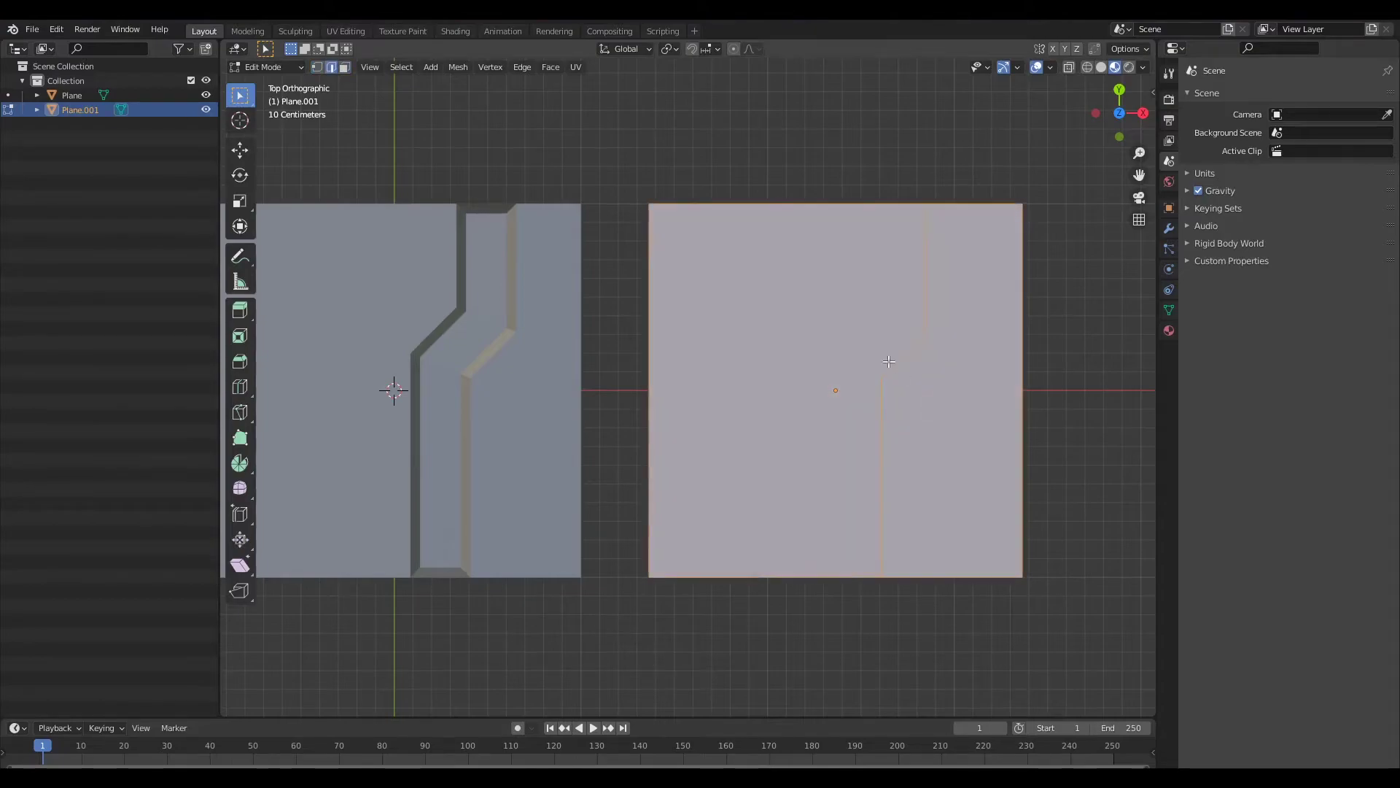
{"action": "key", "text": "alt+a"}
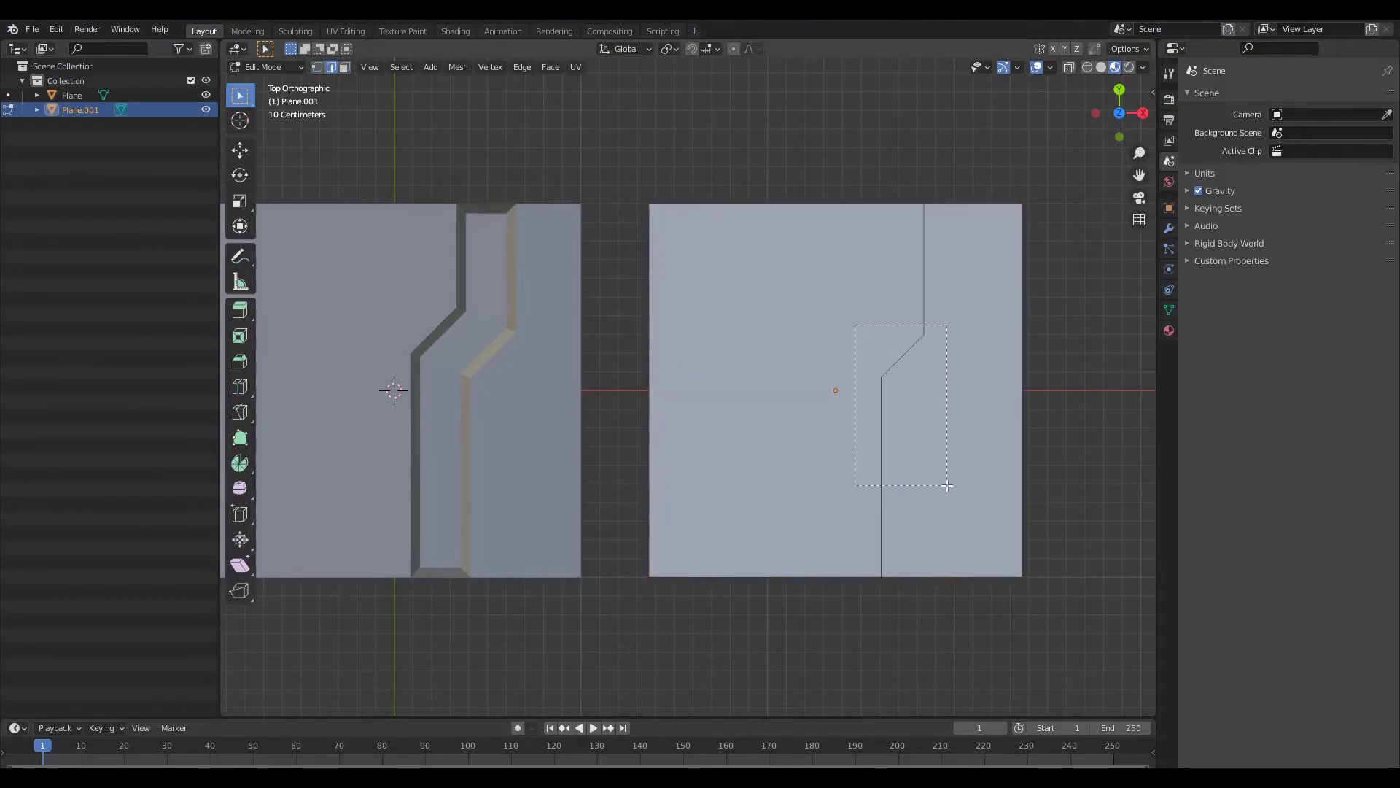
{"action": "left_click", "coordinate": [925, 314], "text": "shift"}
{"action": "left_click", "coordinate": [882, 430], "text": "shift"}
{"action": "key", "text": "ctrl+b"}
{"action": "left_click", "coordinate": [989, 407]}
Inset the band's faces on the copy and raise them slightly along the Z axis.
{"action": "key", "text": "i"}
{"action": "left_click", "coordinate": [985, 409]}
{"action": "middle_click_drag", "start_coordinate": [996, 445], "coordinate": [1041, 413]}
{"action": "scroll", "coordinate": [1042, 412], "scroll_direction": "up", "scroll_amount": 2}
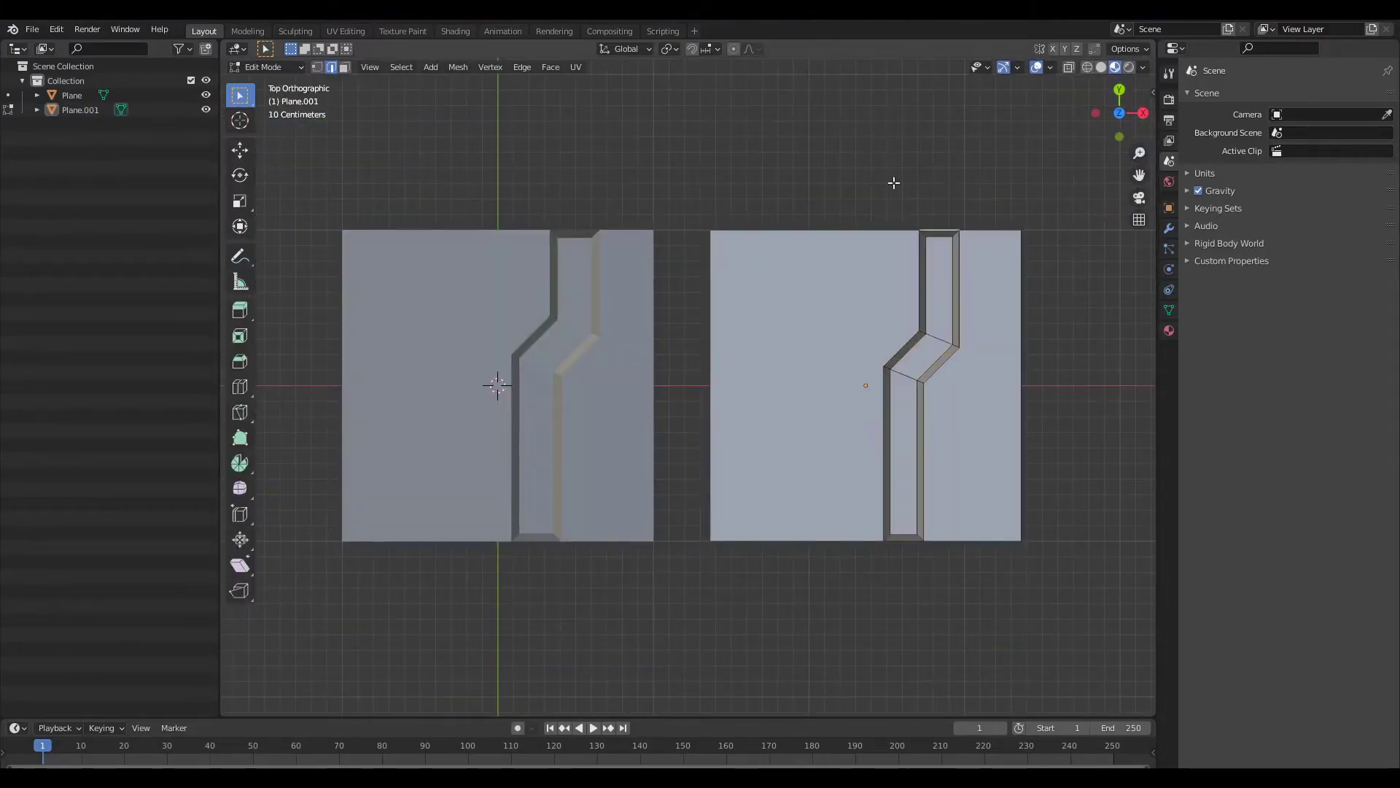
Compare the raised bands and surface shading of both planes up close from several perspective angles and from above.
{"action": "middle_click_drag", "start_coordinate": [907, 235], "coordinate": [945, 231], "text": "shift"}
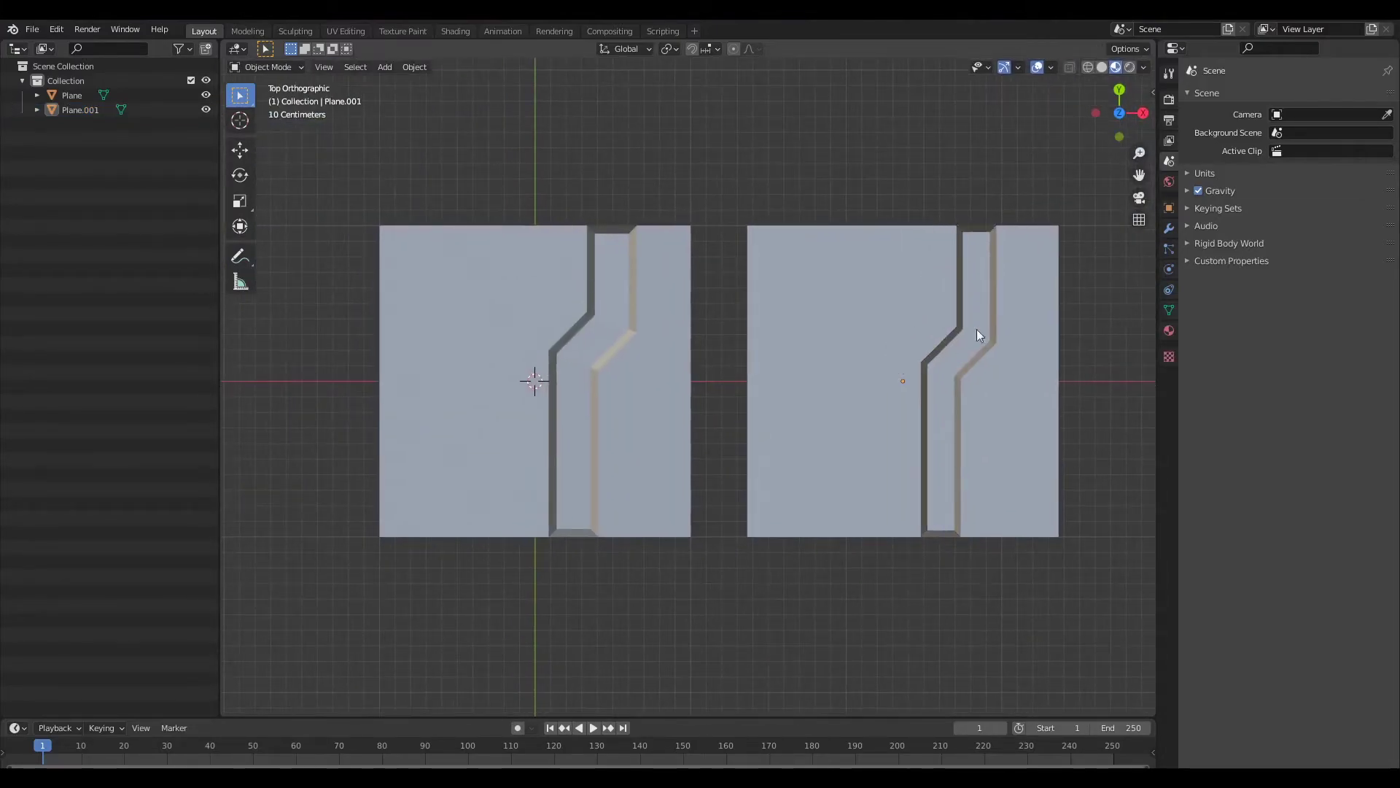
{"action": "scroll", "coordinate": [905, 413], "scroll_direction": "up", "scroll_amount": 3}
{"action": "mouse_move", "coordinate": [916, 416]}
{"action": "middle_mouse_down"}
{"action": "mouse_move", "coordinate": [862, 375]}
{"action": "mouse_move", "coordinate": [872, 362]}
{"action": "mouse_move", "coordinate": [838, 417]}
{"action": "mouse_move", "coordinate": [939, 430]}
{"action": "middle_mouse_up"}
{"action": "scroll", "coordinate": [875, 386], "scroll_direction": "down", "scroll_amount": 4}
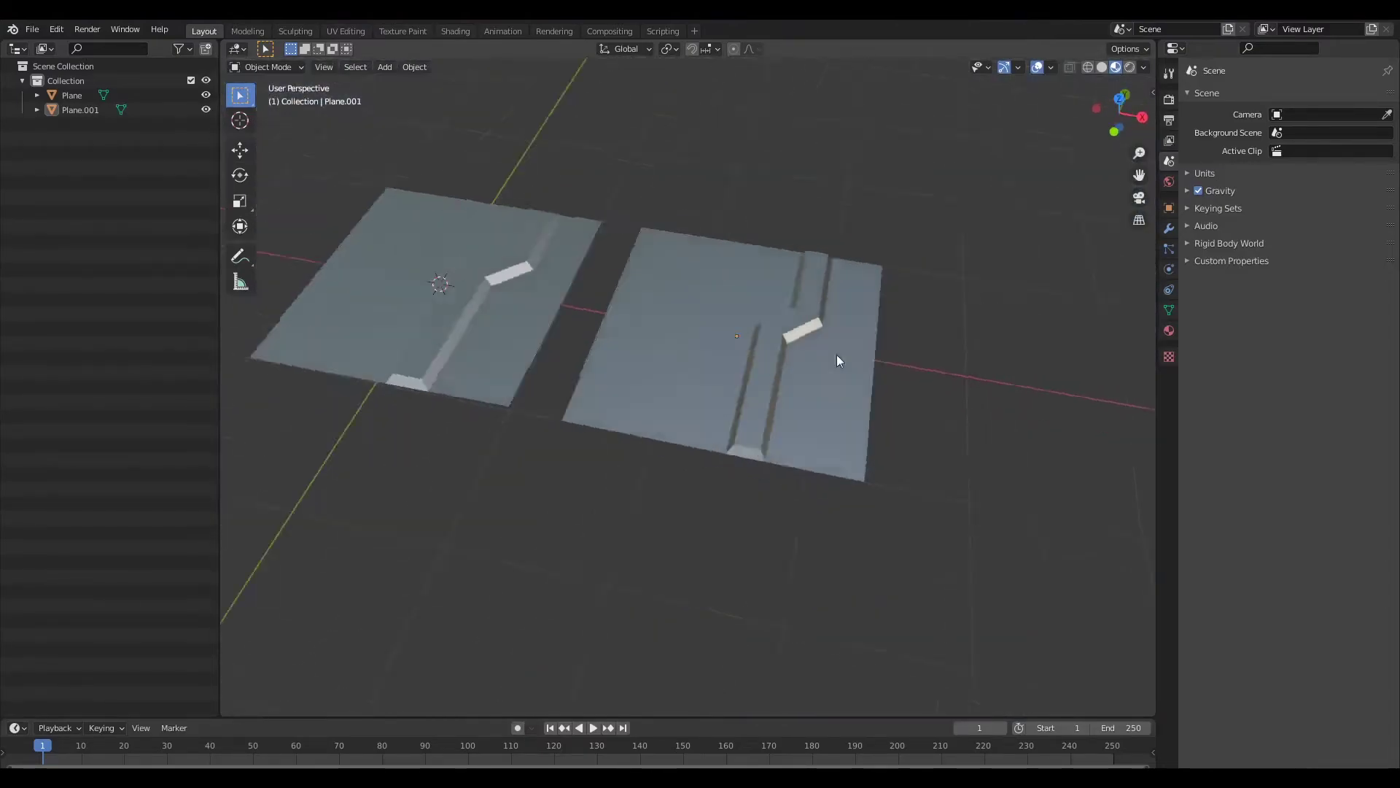
{"action": "middle_click_drag", "start_coordinate": [837, 356], "coordinate": [886, 368]}
{"action": "scroll", "coordinate": [789, 319], "scroll_direction": "up", "scroll_amount": 4}
{"action": "middle_click_drag", "start_coordinate": [773, 285], "coordinate": [914, 393], "text": "shift"}
{"action": "scroll", "coordinate": [843, 428], "scroll_direction": "down", "scroll_amount": 3}
{"action": "scroll", "coordinate": [698, 482], "scroll_direction": "up", "scroll_amount": 3}
{"action": "middle_click_drag", "start_coordinate": [698, 482], "coordinate": [848, 382]}
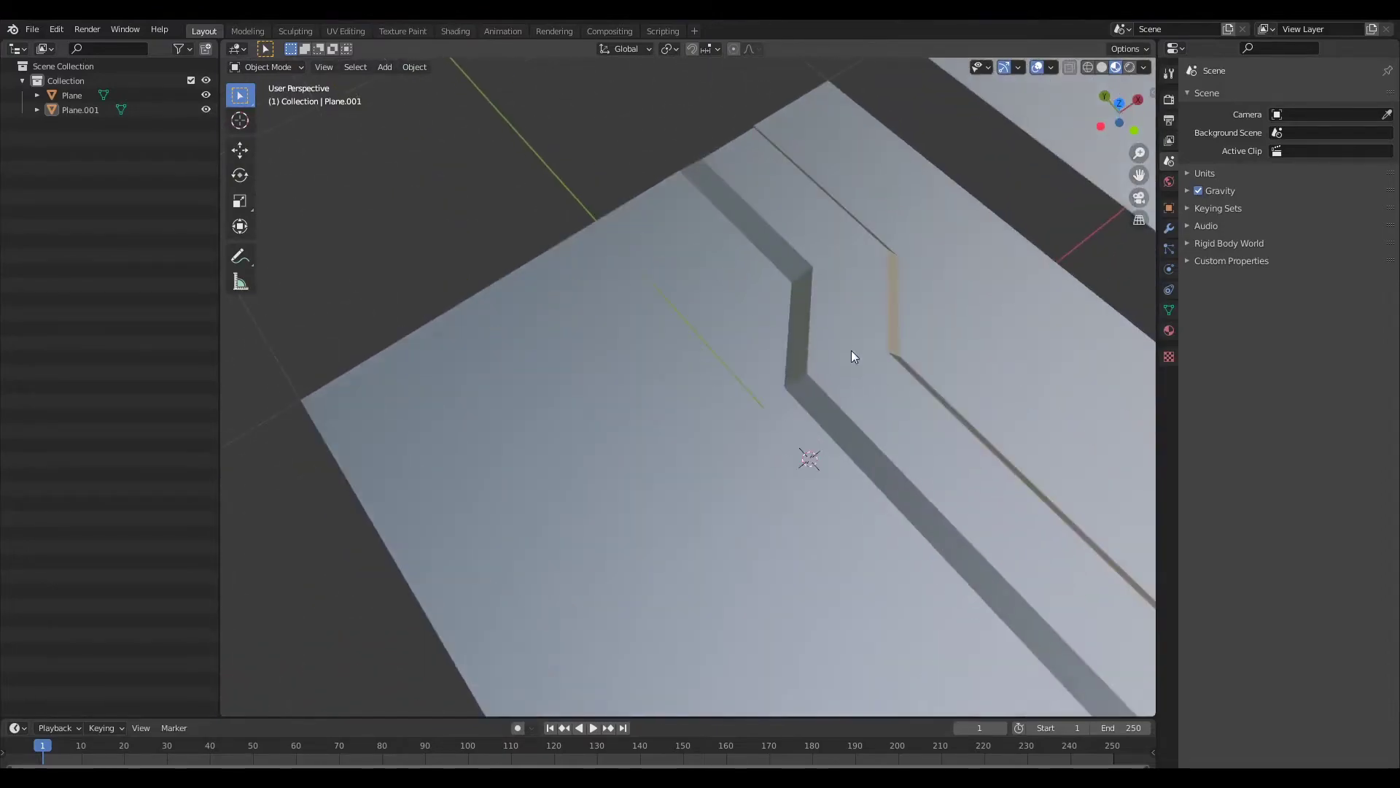
{"action": "scroll", "coordinate": [859, 391], "scroll_direction": "down", "scroll_amount": 5}
{"action": "key", "text": "KP_7"}
{"action": "middle_click_drag", "start_coordinate": [908, 337], "coordinate": [876, 309], "text": "shift"}
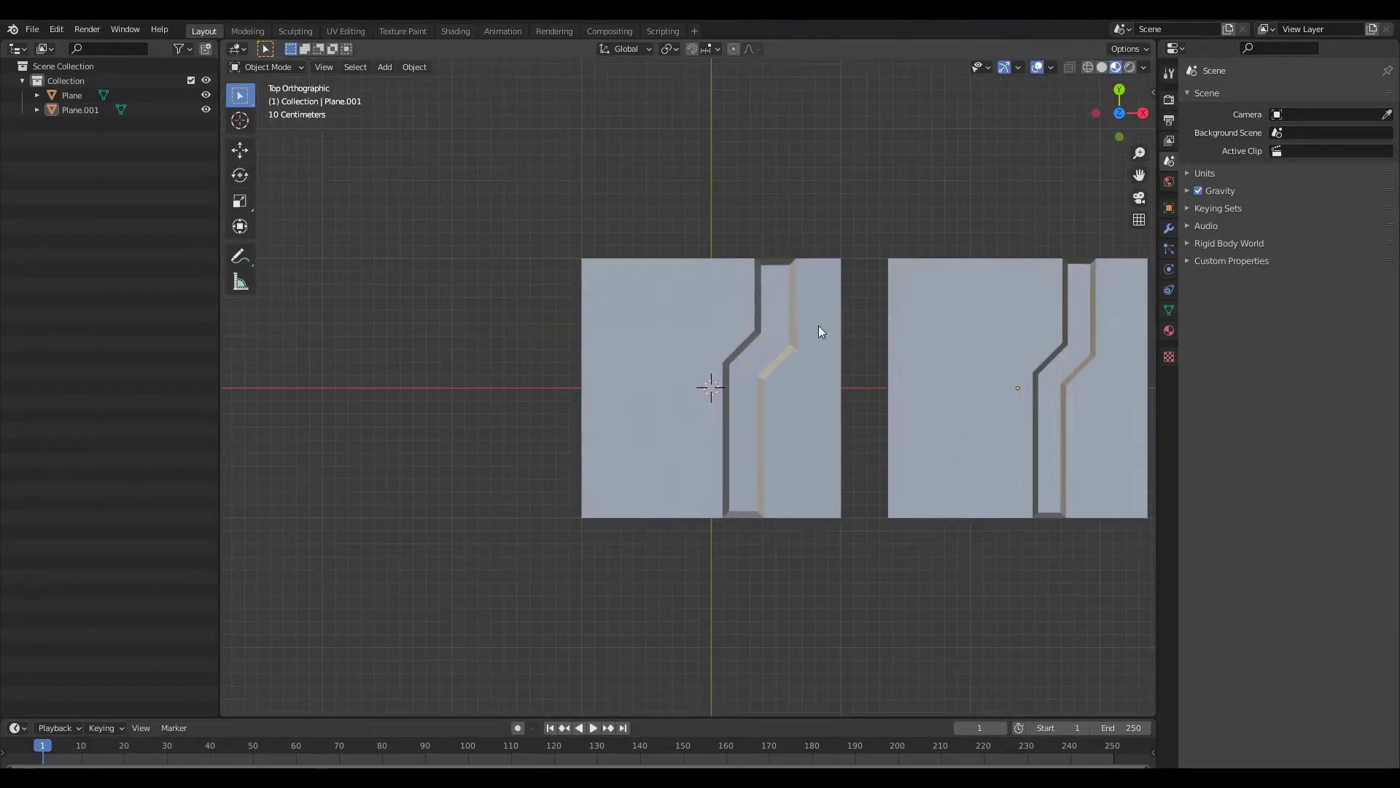
Knife-cut horizontal edges from the four outer bend corners of the original's band to the plane's side edges.
{"action": "scroll", "coordinate": [819, 327], "scroll_direction": "up", "scroll_amount": 2}
{"action": "key", "text": "Tab"}
{"action": "key", "text": "Tab"}
{"action": "left_click", "coordinate": [850, 320]}
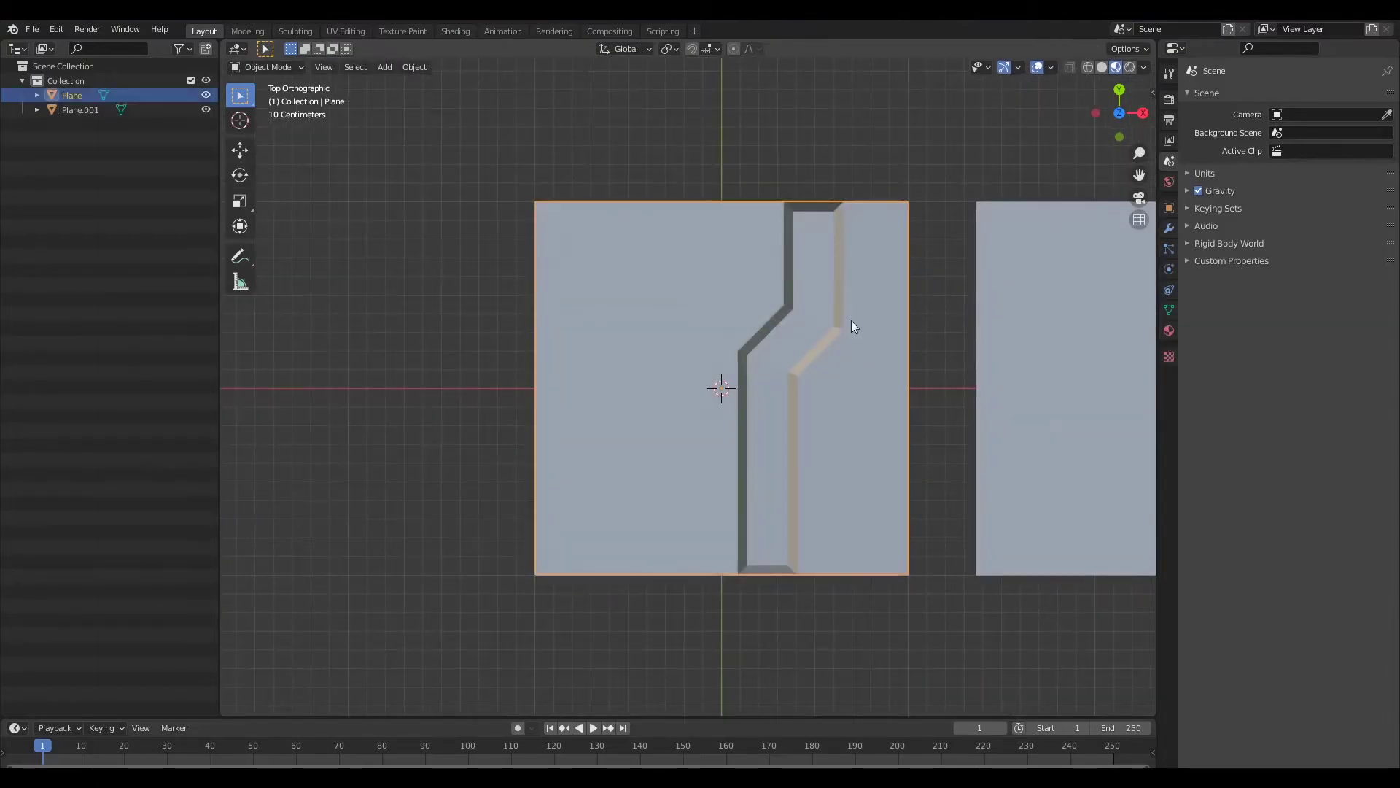
{"action": "middle_click_drag", "start_coordinate": [849, 284], "coordinate": [834, 328], "text": "shift"}
{"action": "key", "text": "Tab"}
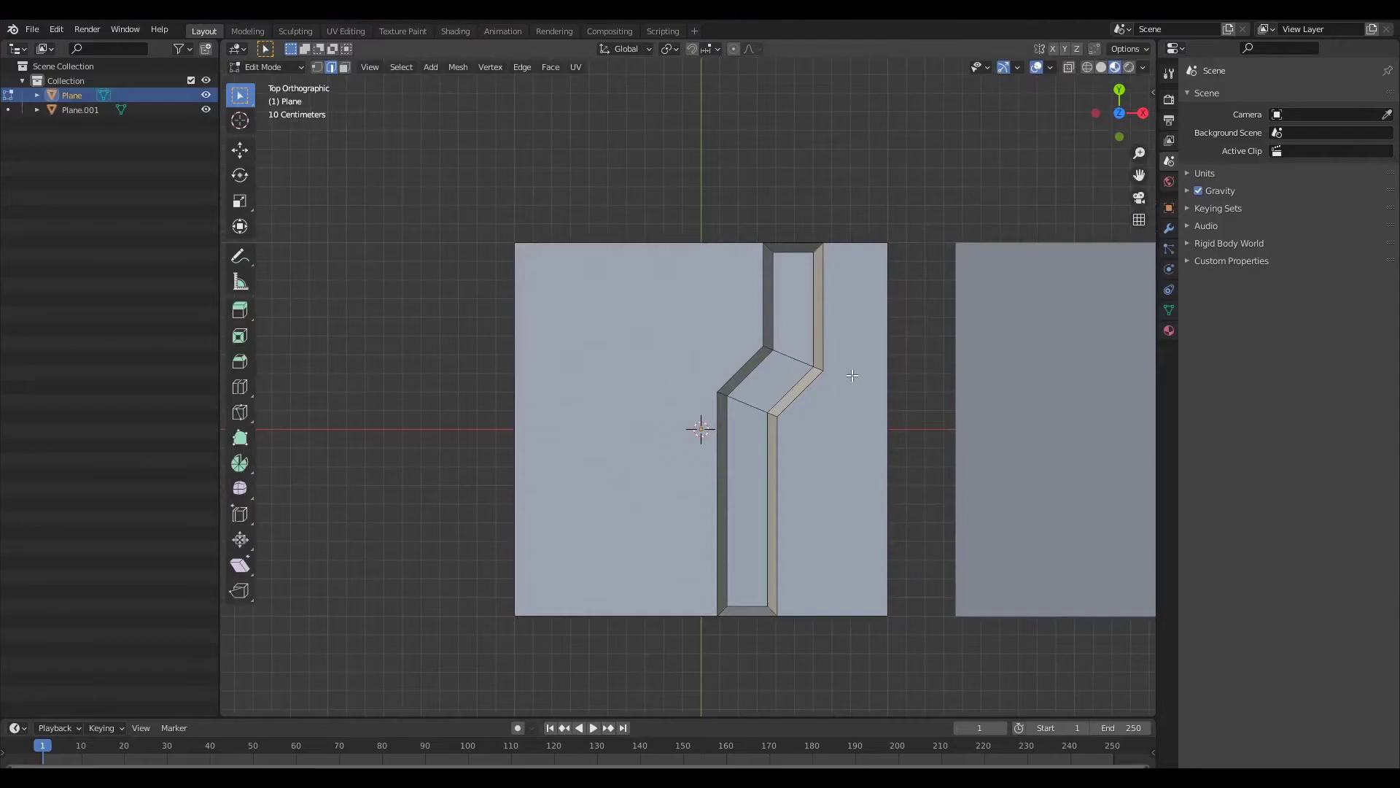
{"action": "left_click", "coordinate": [823, 371]}
{"action": "left_click", "coordinate": [888, 371]}
{"action": "left_click", "coordinate": [515, 346]}
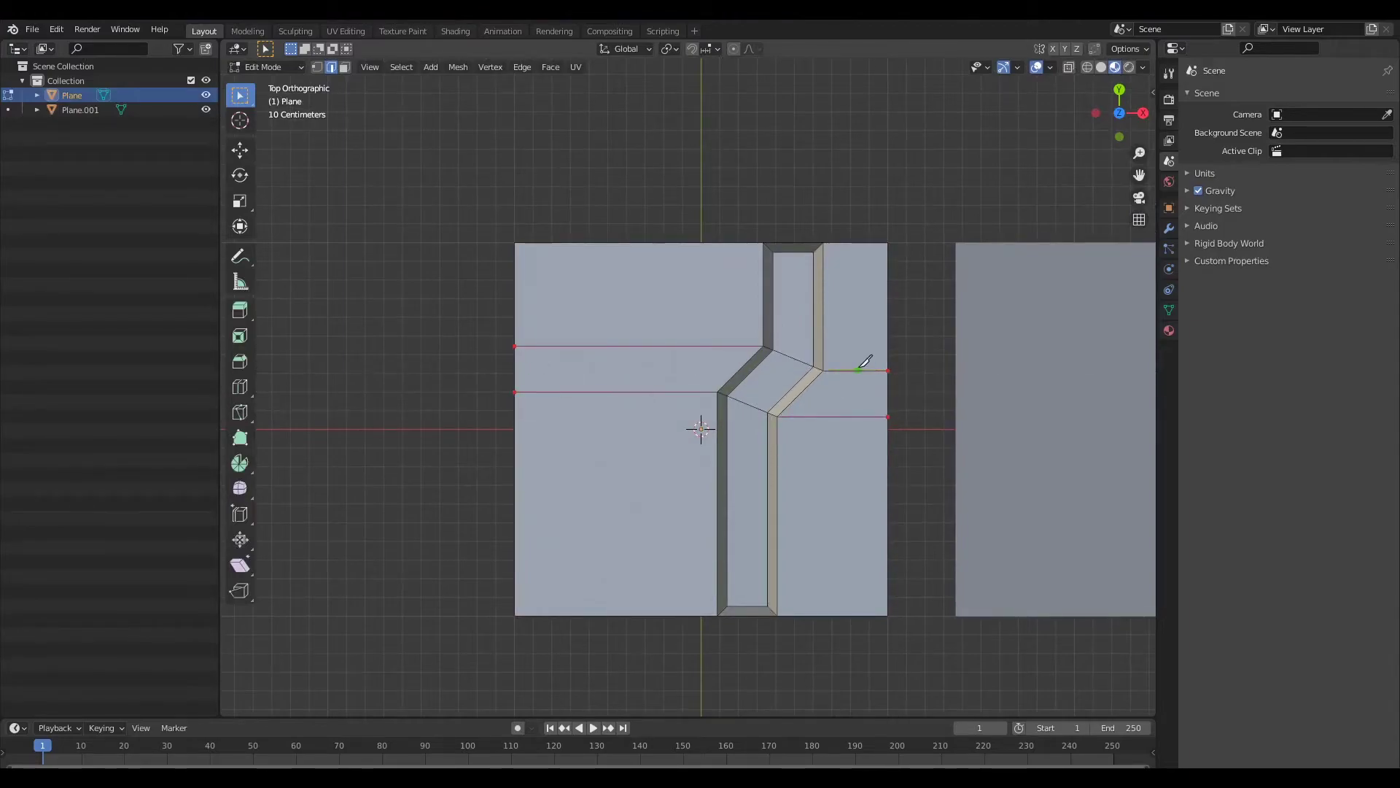
{"action": "key", "text": "Return"}
Knife-cut matching horizontal edges from the band's outer bend corners to the side edges of the copy.
{"action": "middle_click_drag", "start_coordinate": [1079, 370], "coordinate": [722, 398], "text": "shift"}
{"action": "key", "text": "Tab"}
{"action": "left_click", "coordinate": [897, 406]}
{"action": "key", "text": "Tab"}
{"action": "key", "text": "ctrl+r"}
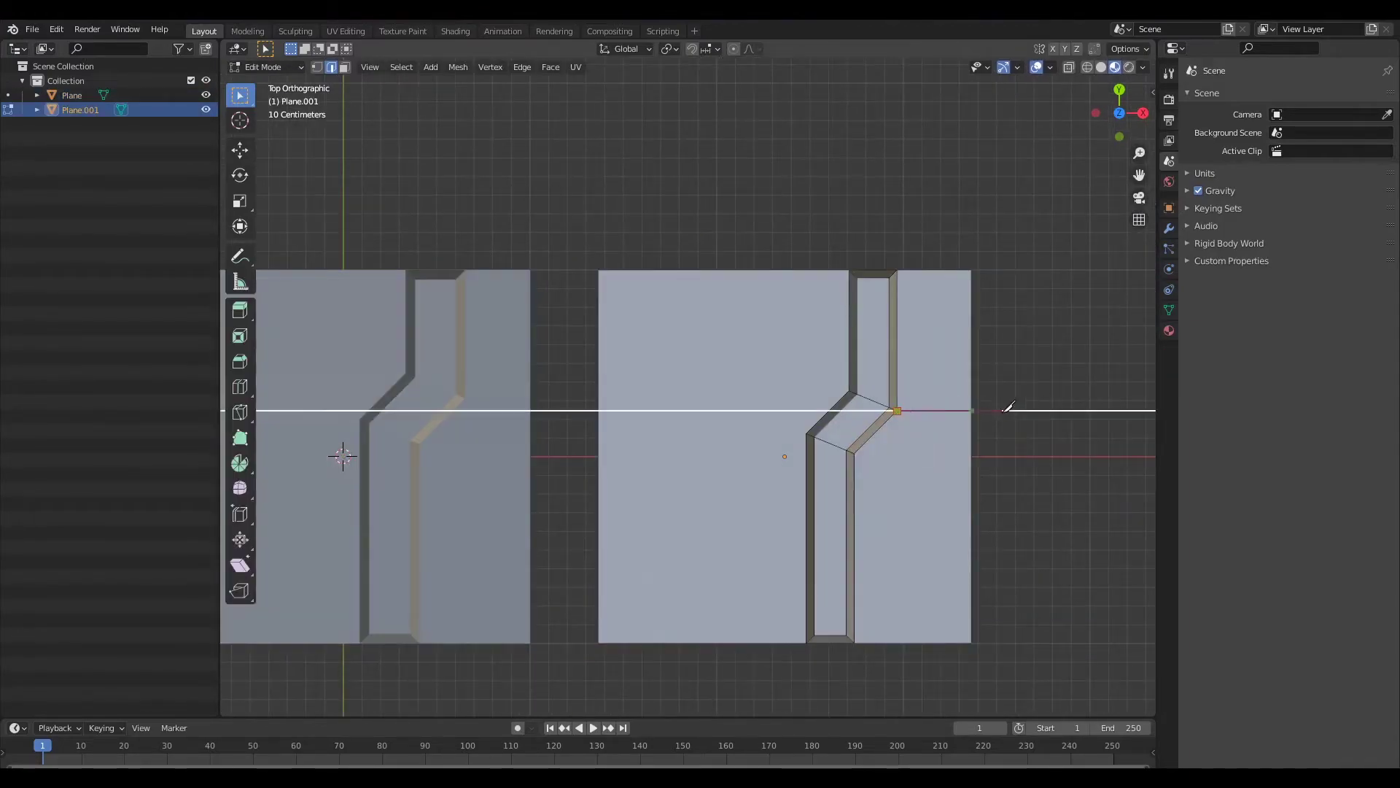
{"action": "key", "text": "Tab"}
{"action": "scroll", "coordinate": [644, 416], "scroll_direction": "down", "scroll_amount": 1}
{"action": "middle_click_drag", "start_coordinate": [647, 421], "coordinate": [805, 419], "text": "shift"}
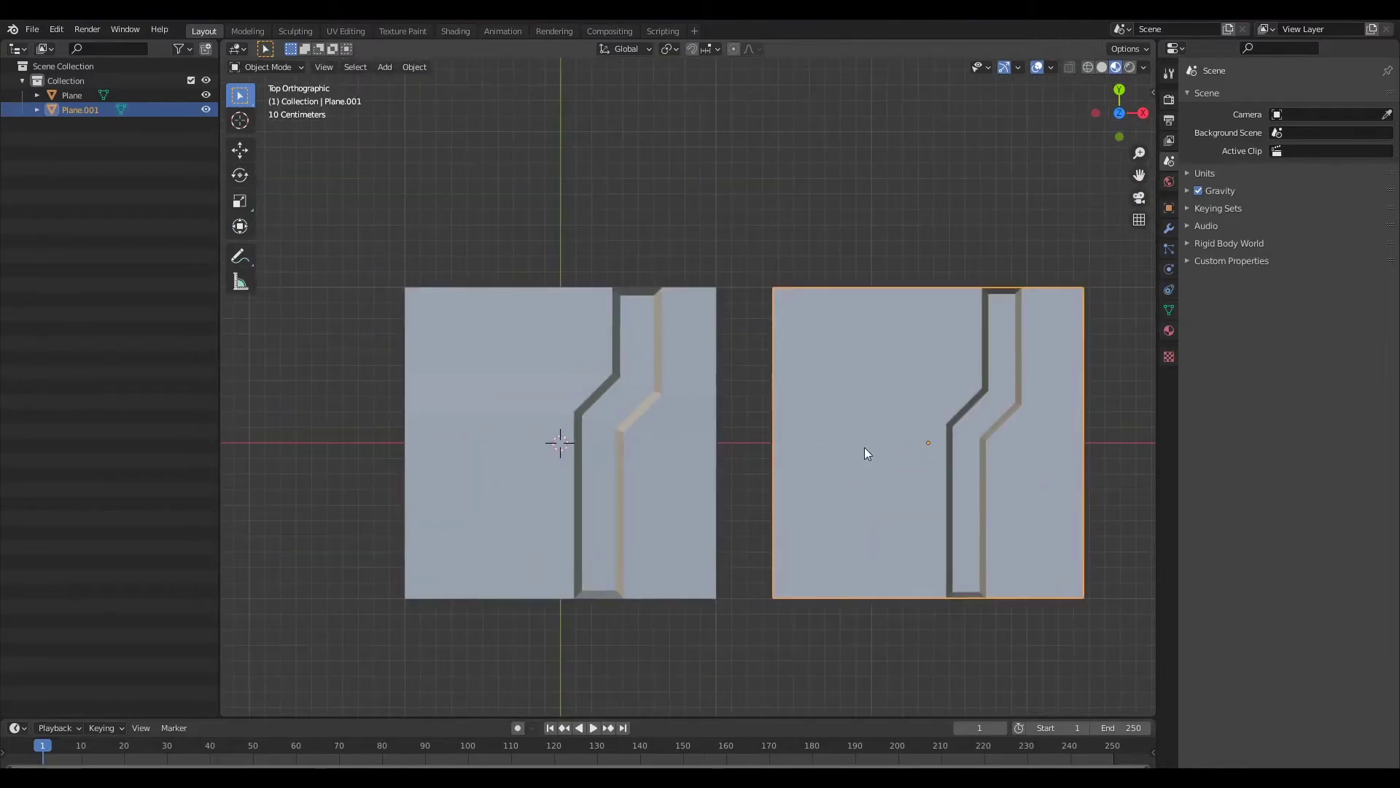
Add two parallel lengthwise cuts inside the rear straight segment of the original plane's raised band.
{"action": "left_click", "coordinate": [627, 364]}
{"action": "key", "text": "Tab"}
{"action": "scroll", "coordinate": [620, 353], "scroll_direction": "up", "scroll_amount": 3}
{"action": "middle_click_drag", "start_coordinate": [621, 353], "coordinate": [791, 380], "text": "shift"}
{"action": "key", "text": "k"}
{"action": "left_click", "coordinate": [706, 472]}
{"action": "left_click", "coordinate": [763, 402]}
{"action": "key", "text": "Return"}
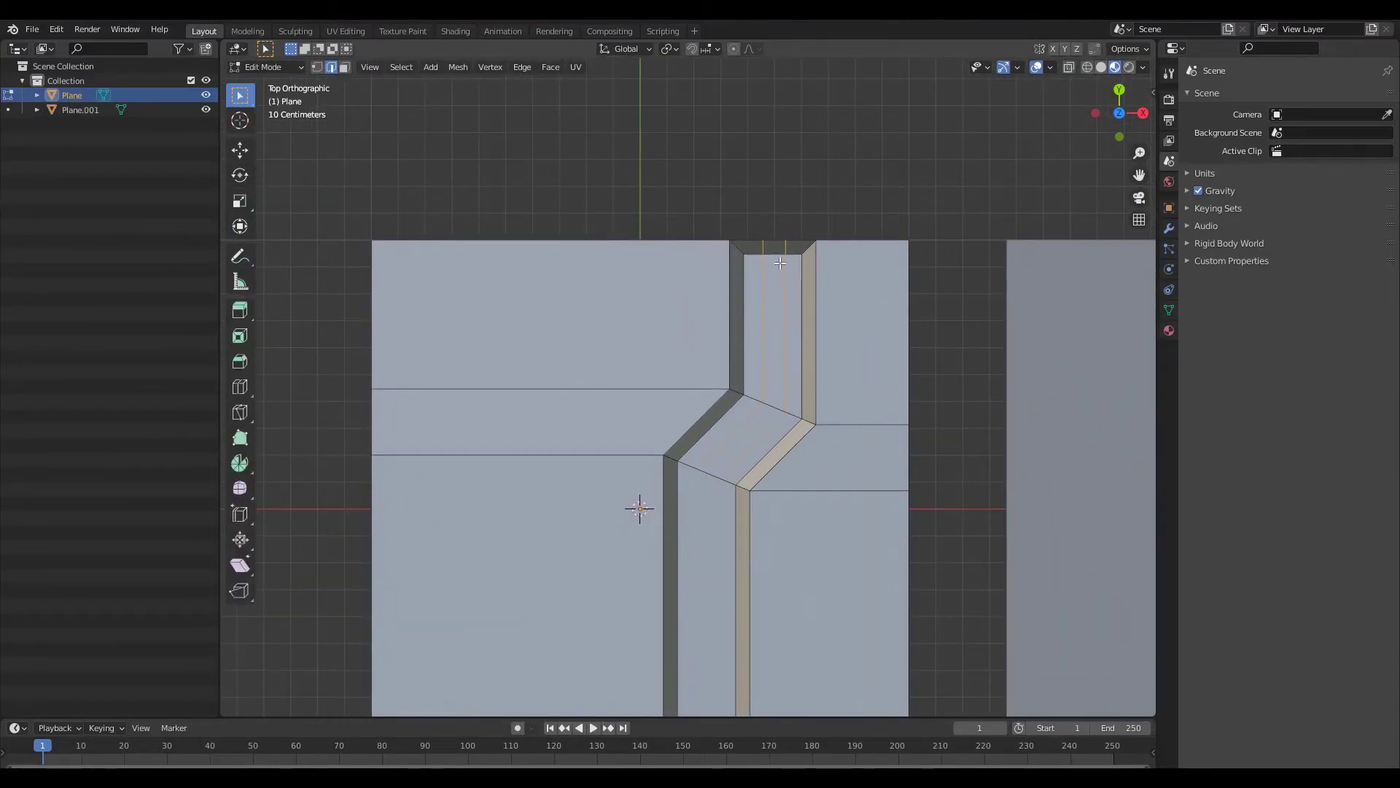
Extrude the narrow strip between the new lengthwise cuts on the original plane's band.
{"action": "key", "text": "3"}
{"action": "middle_click_drag", "start_coordinate": [584, 452], "coordinate": [729, 343]}
{"action": "key", "text": "e"}
{"action": "middle_click_drag", "start_coordinate": [569, 495], "coordinate": [881, 500]}
{"action": "scroll", "coordinate": [845, 469], "scroll_direction": "up", "scroll_amount": 2}
{"action": "left_click", "coordinate": [844, 469]}
Inspect the original plane's reworked band up close from the top view.
{"action": "key", "text": "2"}
{"action": "key", "text": "Tab"}
{"action": "key", "text": "Tab"}
{"action": "key", "text": "KP_7"}
{"action": "scroll", "coordinate": [657, 510], "scroll_direction": "up", "scroll_amount": 5}
{"action": "left_click", "coordinate": [594, 621]}
{"action": "key", "text": "Tab"}
{"action": "scroll", "coordinate": [617, 602], "scroll_direction": "down", "scroll_amount": 7}
Knife-cut matching lengthwise lines through the diagonal and rear segments of the copy's raised band.
{"action": "left_click", "coordinate": [978, 465]}
{"action": "key", "text": "Tab"}
{"action": "scroll", "coordinate": [977, 465], "scroll_direction": "up", "scroll_amount": 3}
{"action": "key", "text": "k"}
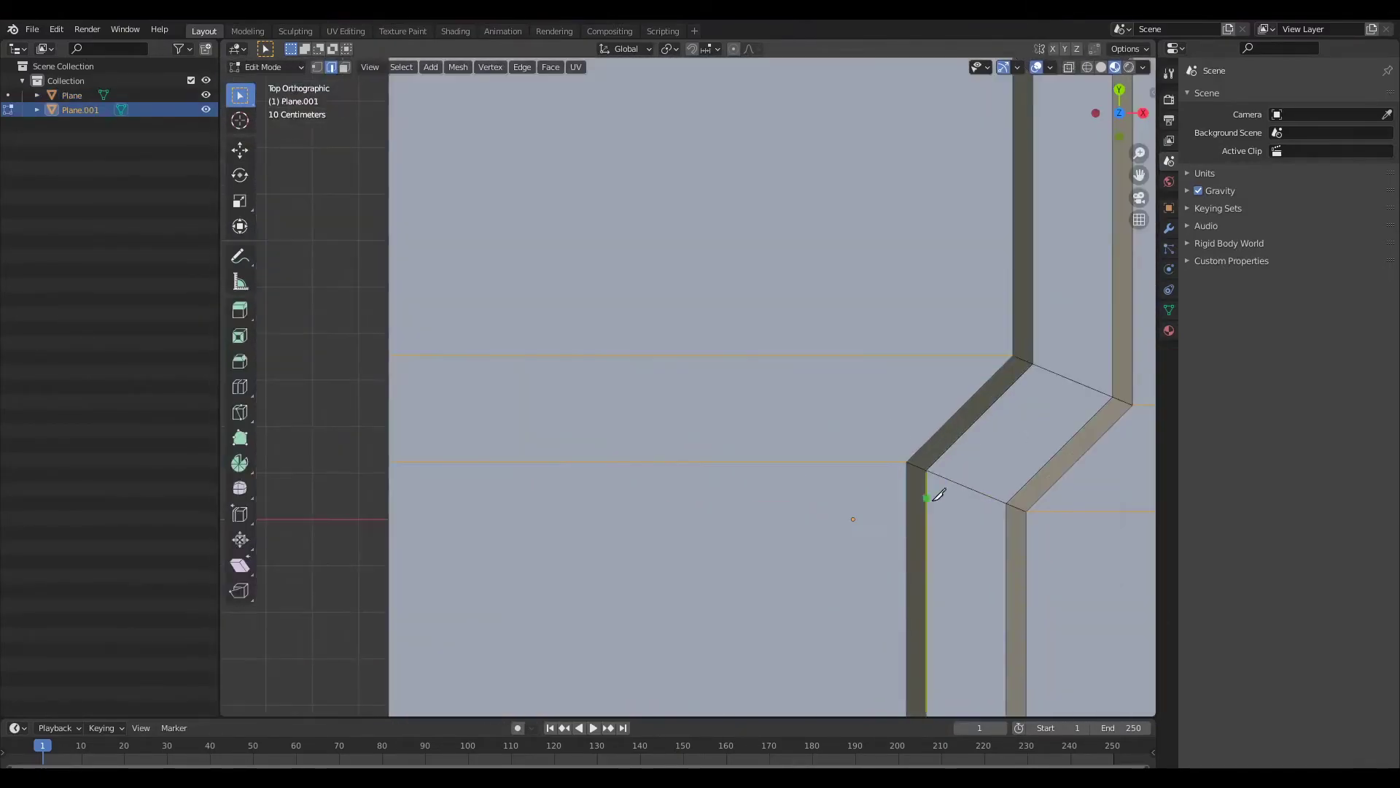
{"action": "left_click", "coordinate": [950, 479]}
{"action": "key", "text": "c"}
{"action": "left_click", "coordinate": [1058, 373]}
{"action": "scroll", "coordinate": [1058, 374], "scroll_direction": "down", "scroll_amount": 3}
{"action": "left_click", "coordinate": [854, 515]}
{"action": "key", "text": "Return"}
Extrude the narrow strip between the copy's new cuts into a groove and delete the leftover face at its open end.
{"action": "key", "text": "3"}
{"action": "left_click", "coordinate": [903, 321]}
{"action": "left_click", "coordinate": [868, 485], "text": "shift"}
{"action": "middle_click_drag", "start_coordinate": [849, 477], "coordinate": [627, 365]}
{"action": "key", "text": "e"}
{"action": "left_click", "coordinate": [633, 454]}
{"action": "key", "text": "x"}
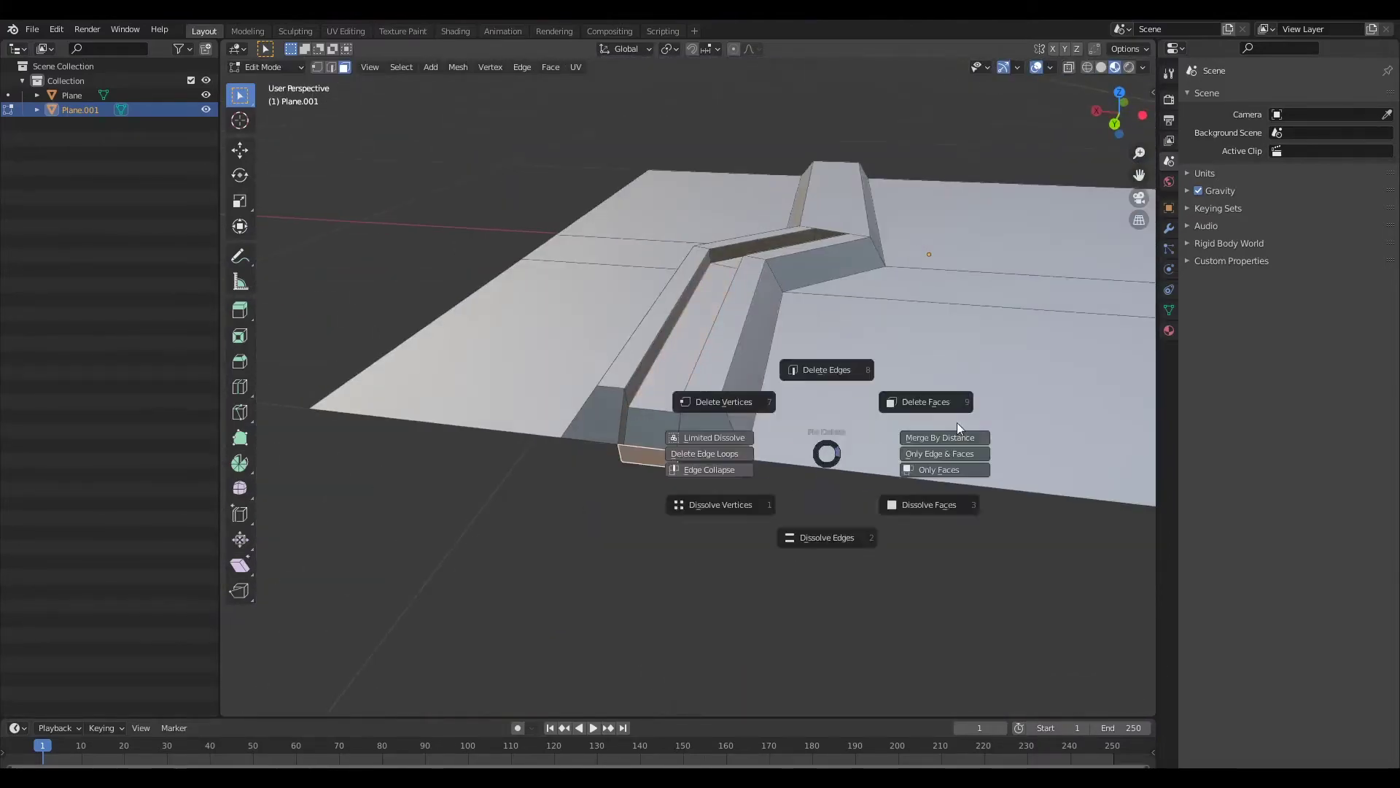
{"action": "left_click", "coordinate": [925, 400]}
Bevel the groove's edge on the copy's raised band and return to Object Mode in the top view.
{"action": "middle_click_drag", "start_coordinate": [925, 400], "coordinate": [819, 387]}
{"action": "key", "text": "2"}
{"action": "middle_click_drag", "start_coordinate": [974, 208], "coordinate": [1035, 394]}
{"action": "scroll", "coordinate": [1021, 408], "scroll_direction": "up", "scroll_amount": 4}
{"action": "key", "text": "ctrl+b"}
{"action": "left_click", "coordinate": [1114, 390]}
{"action": "key", "text": "Tab"}
{"action": "scroll", "coordinate": [846, 440], "scroll_direction": "down", "scroll_amount": 5}
{"action": "key", "text": "KP_7"}
{"action": "scroll", "coordinate": [846, 440], "scroll_direction": "down", "scroll_amount": 1}
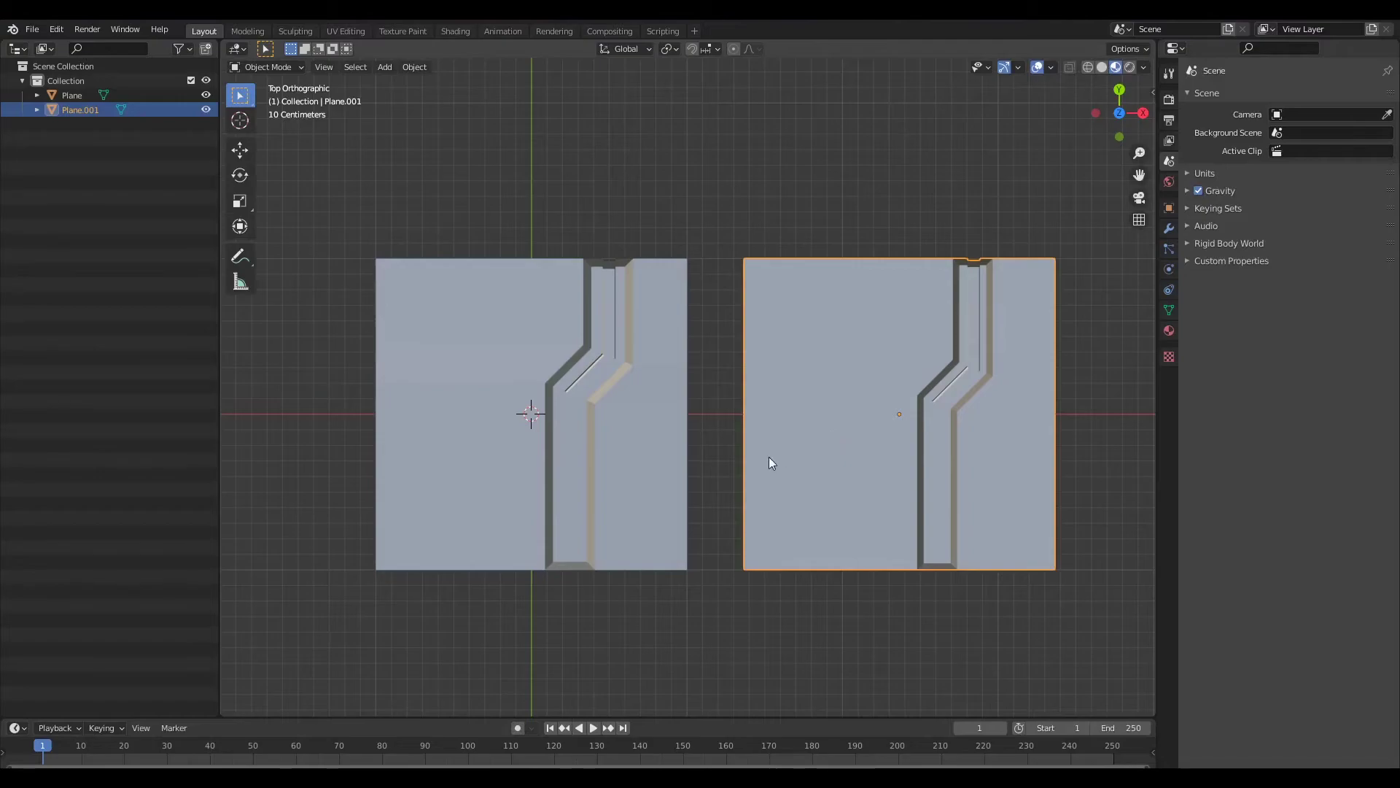
Examine the shading around the original plane's grooved band and bends up close from several oblique angles.
{"action": "middle_click_drag", "start_coordinate": [716, 473], "coordinate": [847, 445], "text": "shift"}
{"action": "scroll", "coordinate": [820, 470], "scroll_direction": "up", "scroll_amount": 4}
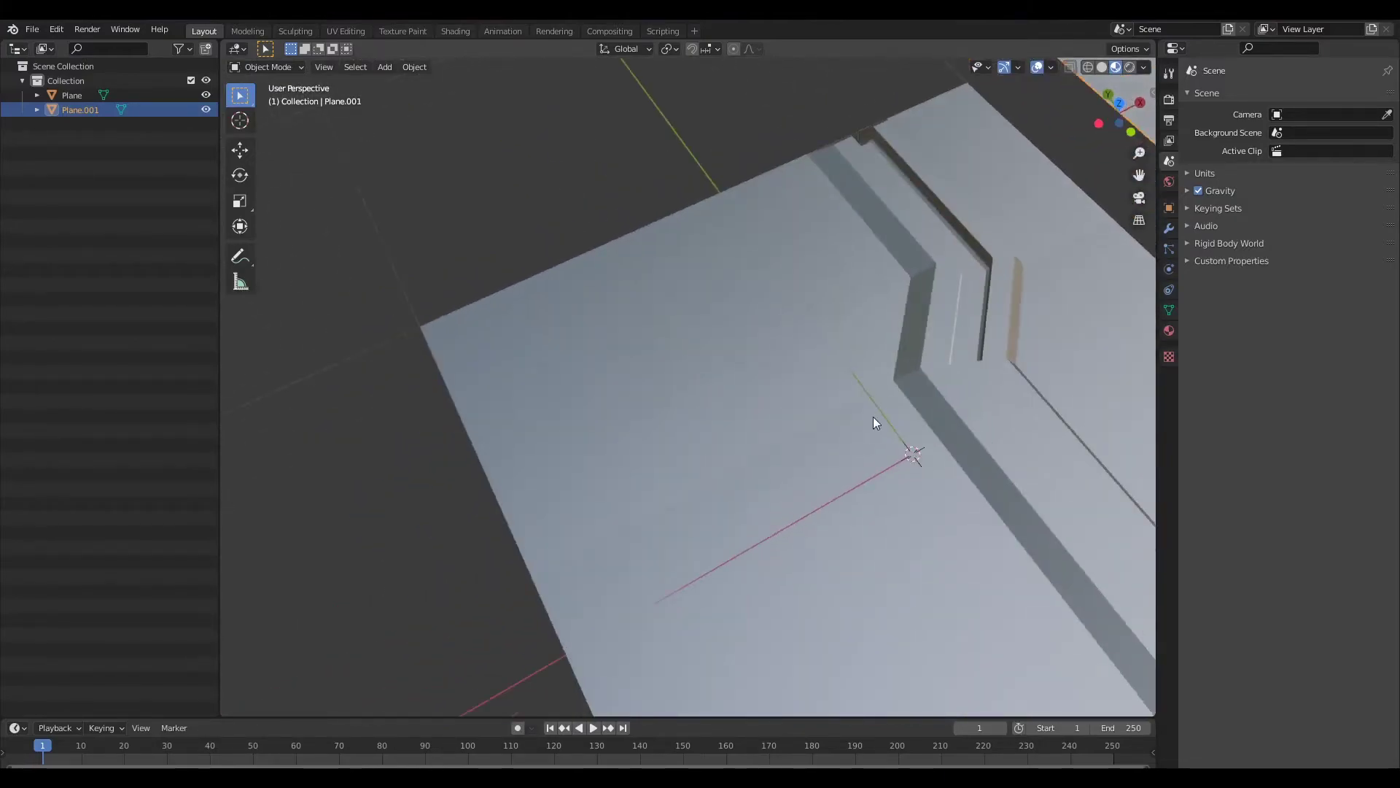
{"action": "middle_click_drag", "start_coordinate": [781, 413], "coordinate": [855, 340]}
{"action": "middle_click_drag", "start_coordinate": [779, 408], "coordinate": [839, 436]}
{"action": "scroll", "coordinate": [839, 437], "scroll_direction": "up", "scroll_amount": 4}
{"action": "middle_click_drag", "start_coordinate": [791, 519], "coordinate": [800, 493]}
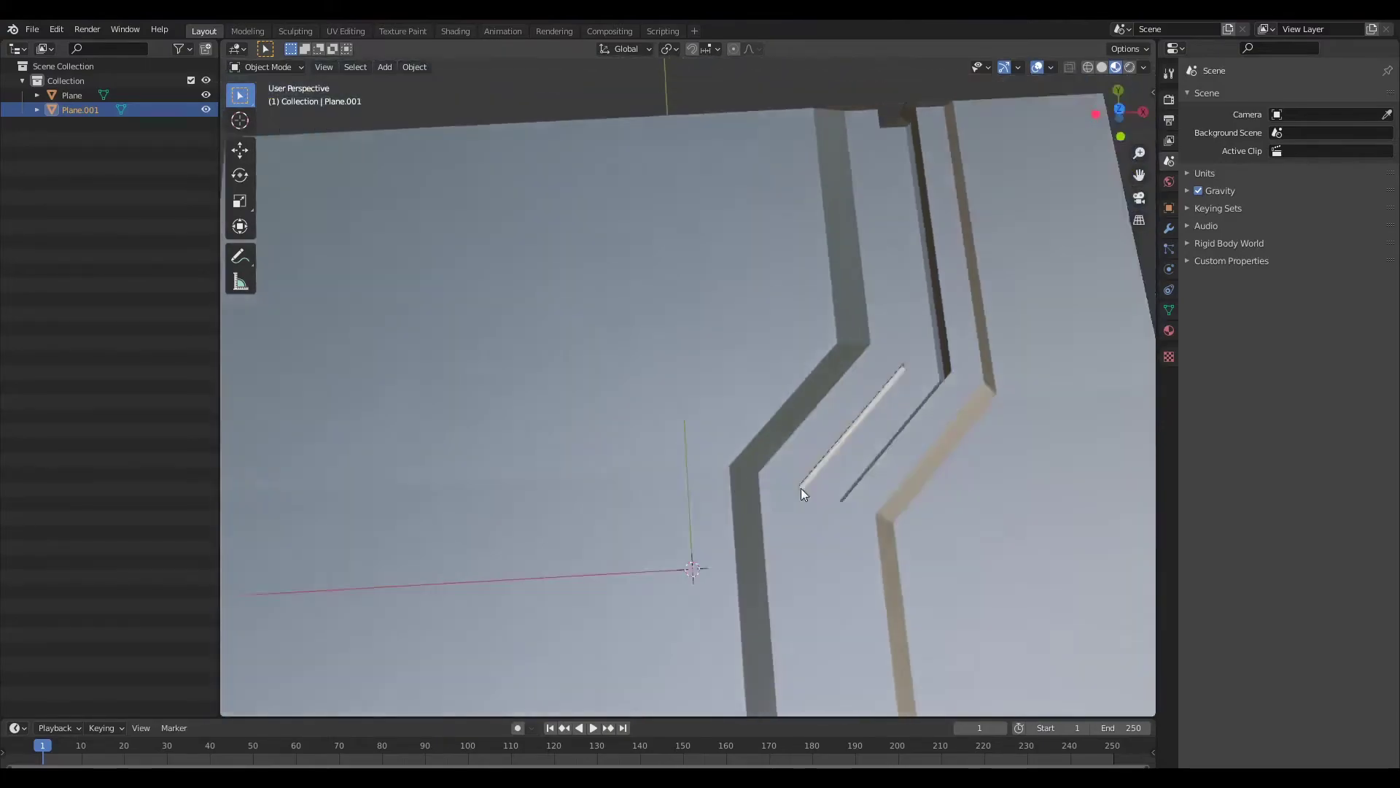
{"action": "scroll", "coordinate": [801, 493], "scroll_direction": "down", "scroll_amount": 6}
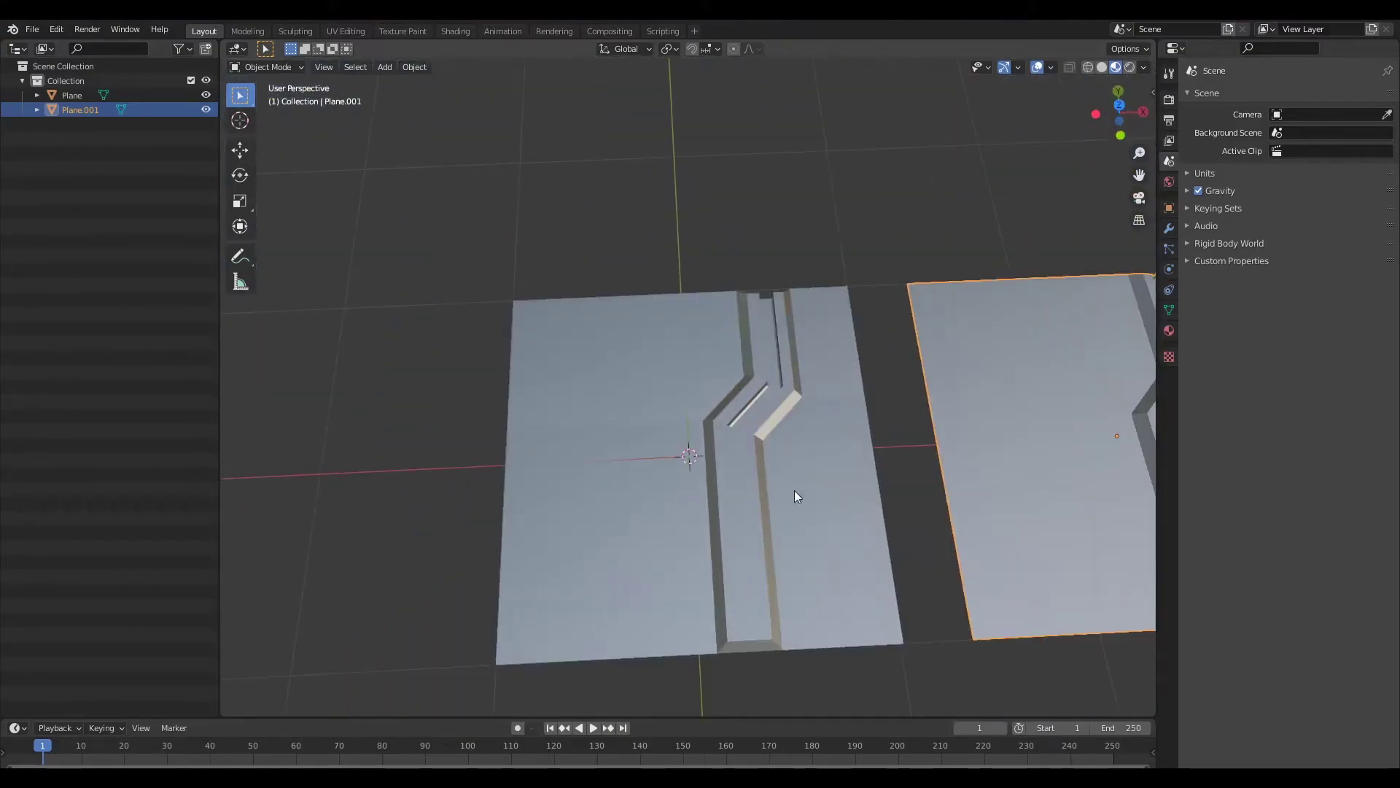
{"action": "middle_click_drag", "start_coordinate": [825, 558], "coordinate": [780, 511]}
Compare the shading of the original plane and the flat copy side by side from the top and at an angle.
{"action": "key", "text": "grave"}
{"action": "left_click", "coordinate": [791, 292]}
{"action": "scroll", "coordinate": [802, 379], "scroll_direction": "down", "scroll_amount": 4}
{"action": "scroll", "coordinate": [784, 437], "scroll_direction": "up", "scroll_amount": 4}
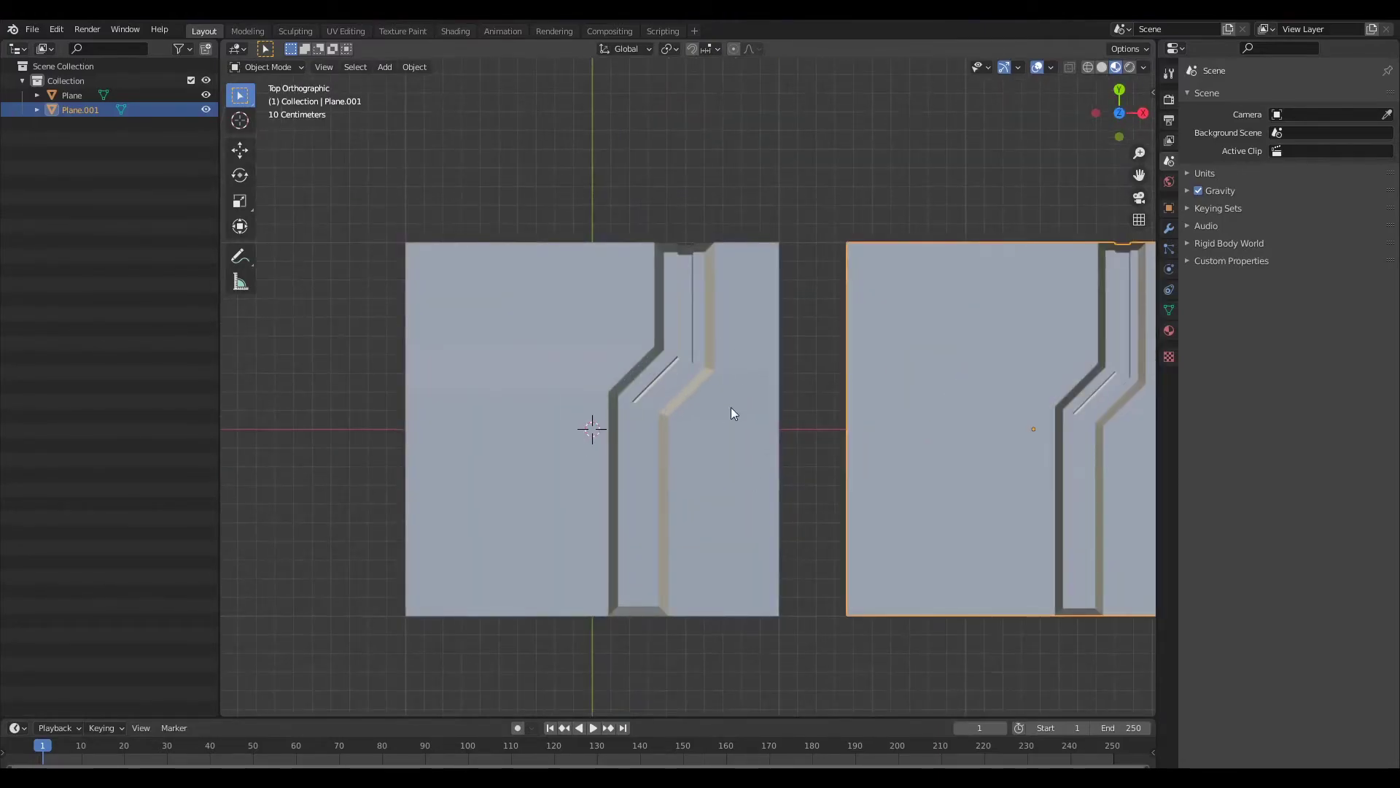
{"action": "scroll", "coordinate": [831, 412], "scroll_direction": "up", "scroll_amount": 1}
{"action": "middle_click_drag", "start_coordinate": [894, 334], "coordinate": [820, 300], "text": "shift"}
{"action": "scroll", "coordinate": [820, 301], "scroll_direction": "down", "scroll_amount": 2}
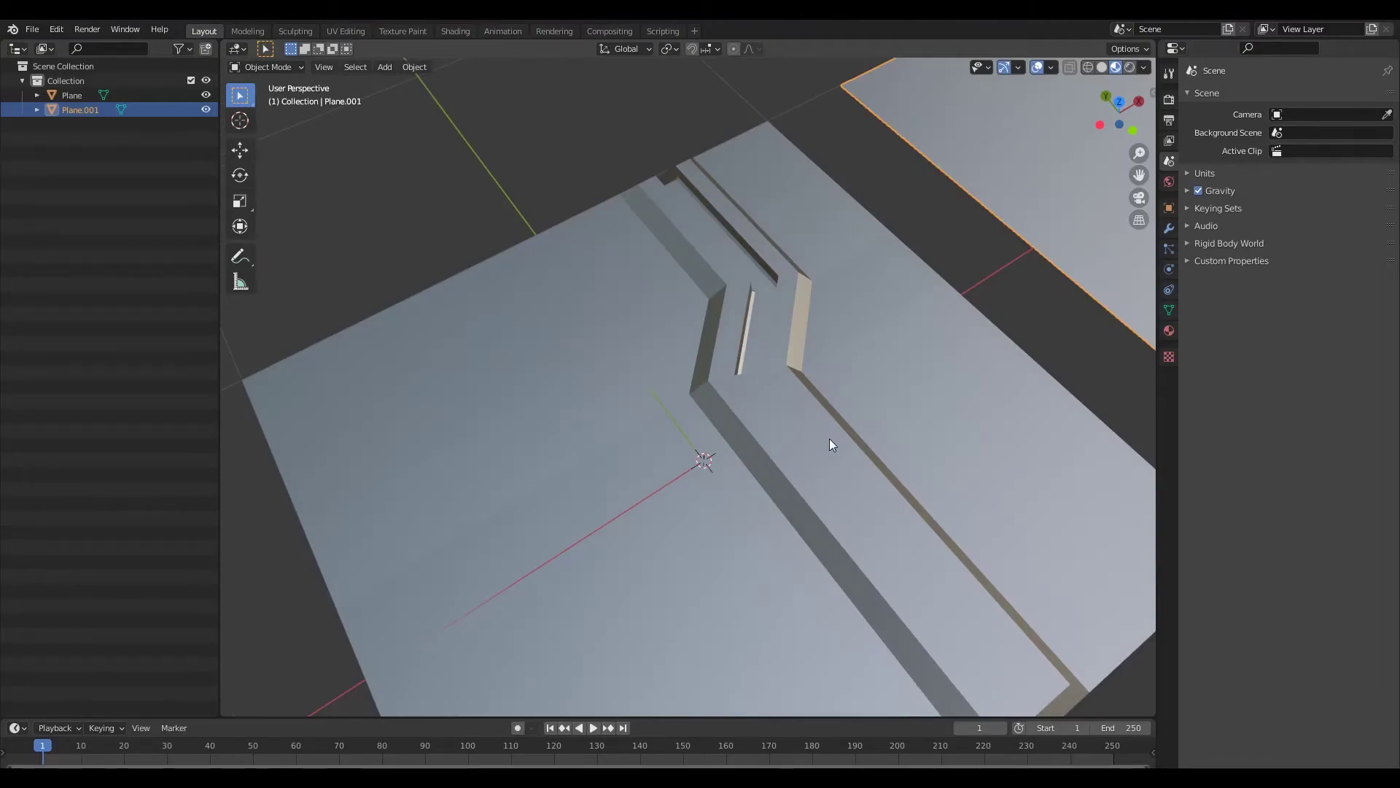
{"action": "middle_click_drag", "start_coordinate": [834, 440], "coordinate": [799, 439]}
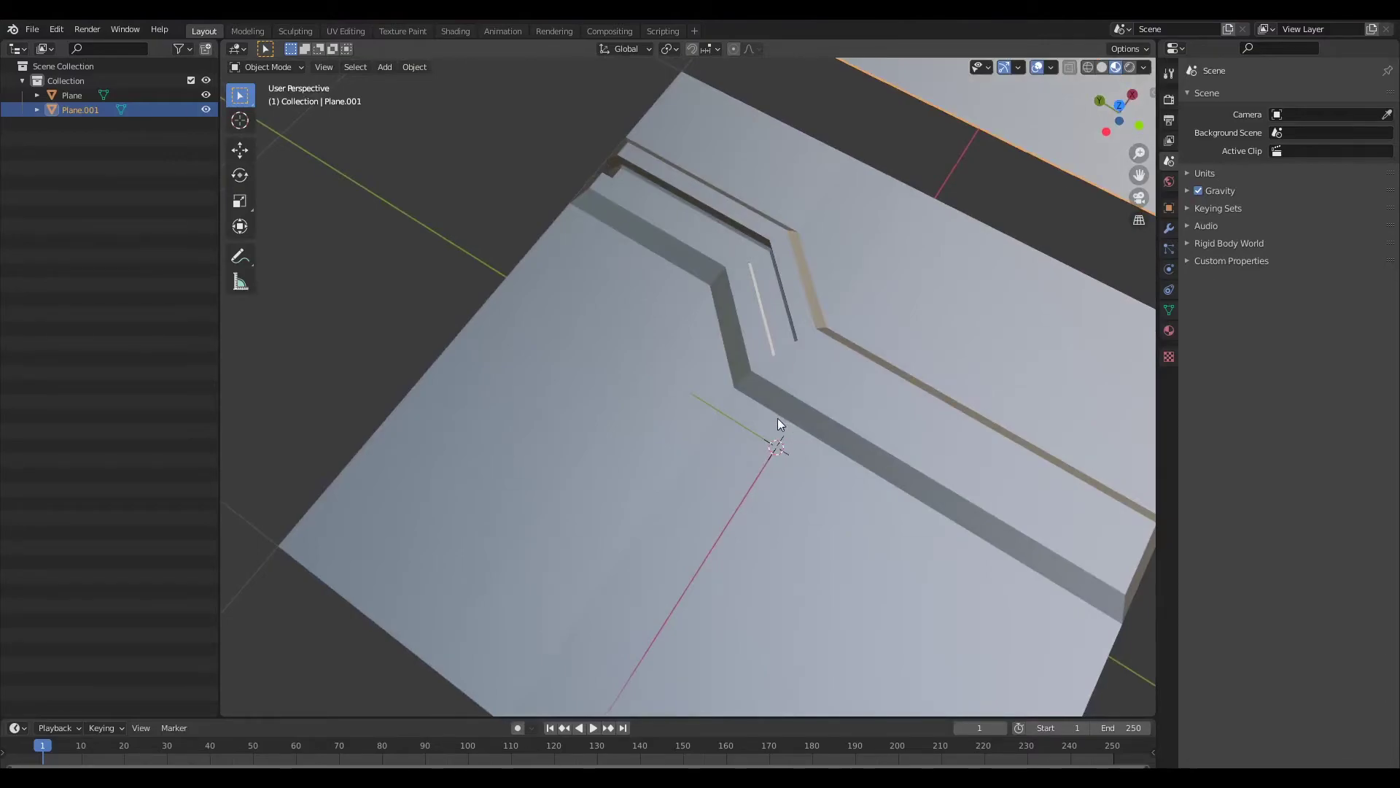
{"action": "scroll", "coordinate": [778, 418], "scroll_direction": "down", "scroll_amount": 2}
{"action": "key", "text": "KP_7"}
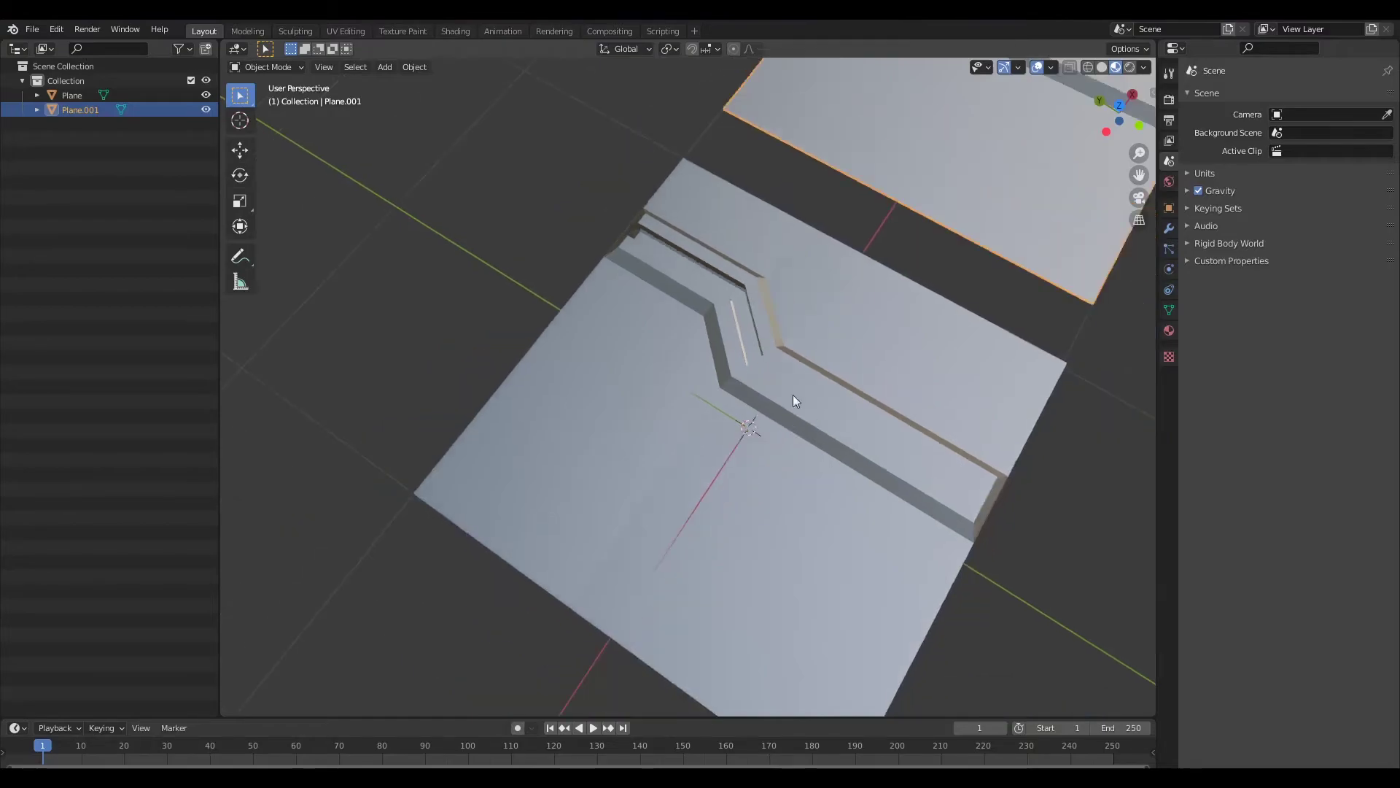
{"action": "scroll", "coordinate": [850, 277], "scroll_direction": "down", "scroll_amount": 4}
{"action": "middle_click_drag", "start_coordinate": [868, 308], "coordinate": [792, 293], "text": "shift"}
{"action": "scroll", "coordinate": [792, 293], "scroll_direction": "up", "scroll_amount": 2}
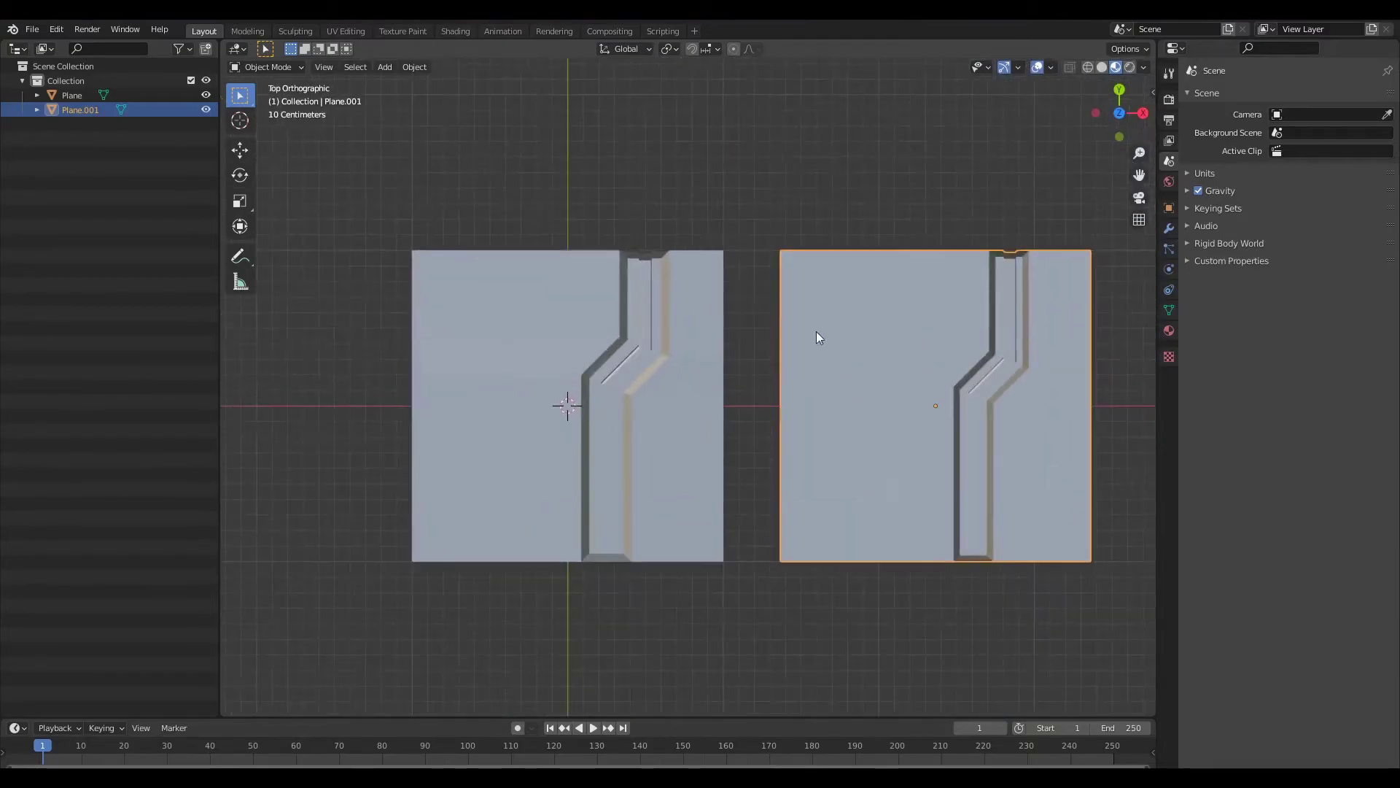
{"action": "middle_click_drag", "start_coordinate": [882, 368], "coordinate": [834, 361], "text": "shift"}
{"action": "scroll", "coordinate": [833, 362], "scroll_direction": "up", "scroll_amount": 2}
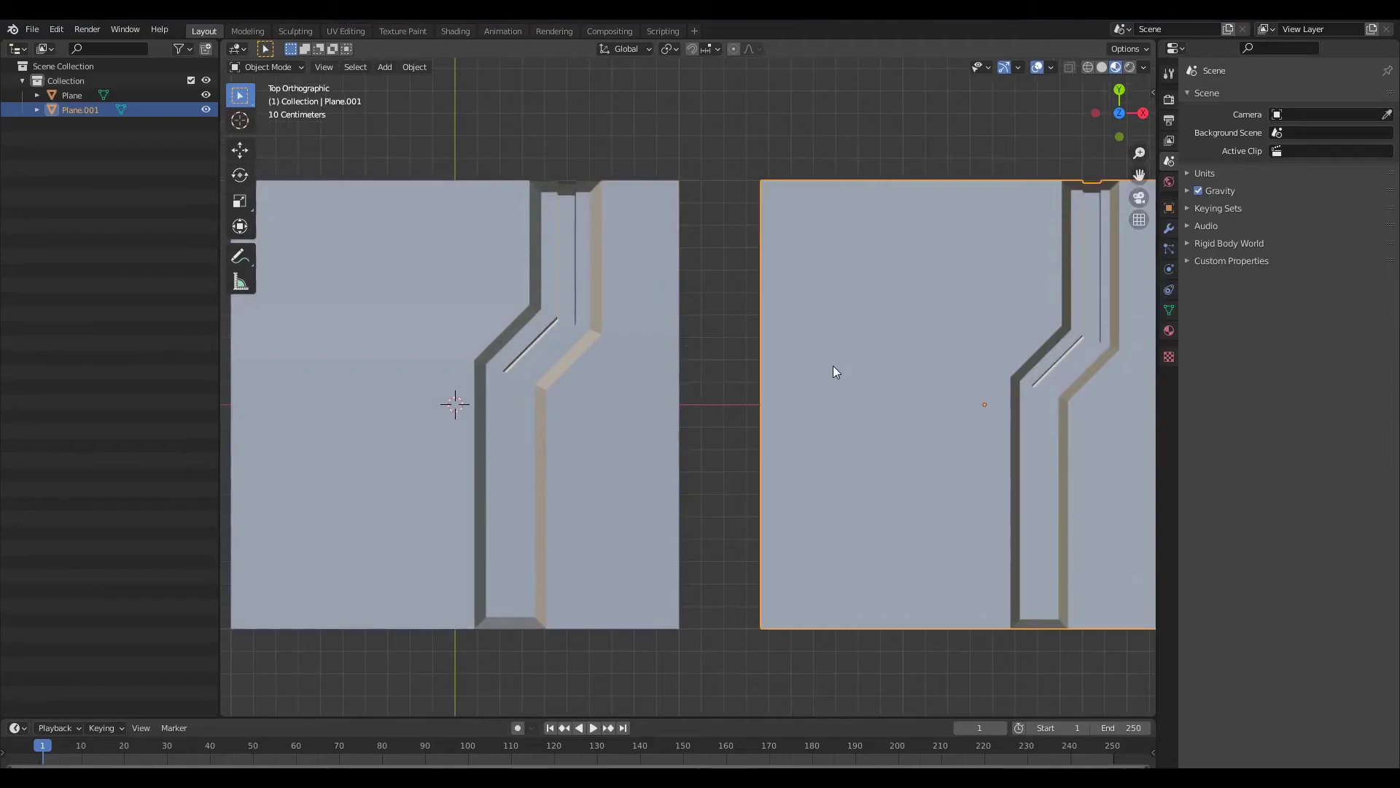
{"action": "scroll", "coordinate": [833, 365], "scroll_direction": "down", "scroll_amount": 1}
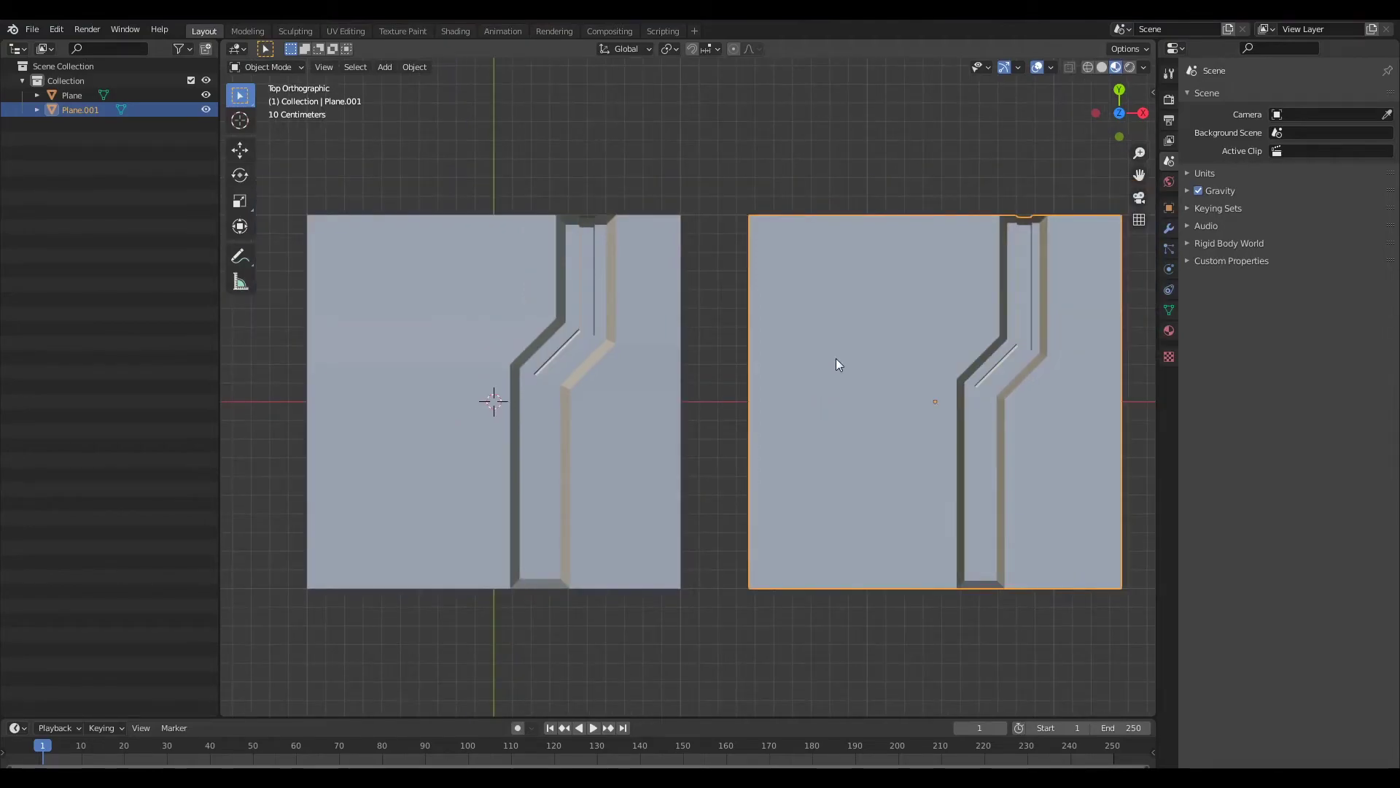
{"action": "middle_click_drag", "start_coordinate": [850, 364], "coordinate": [828, 391]}
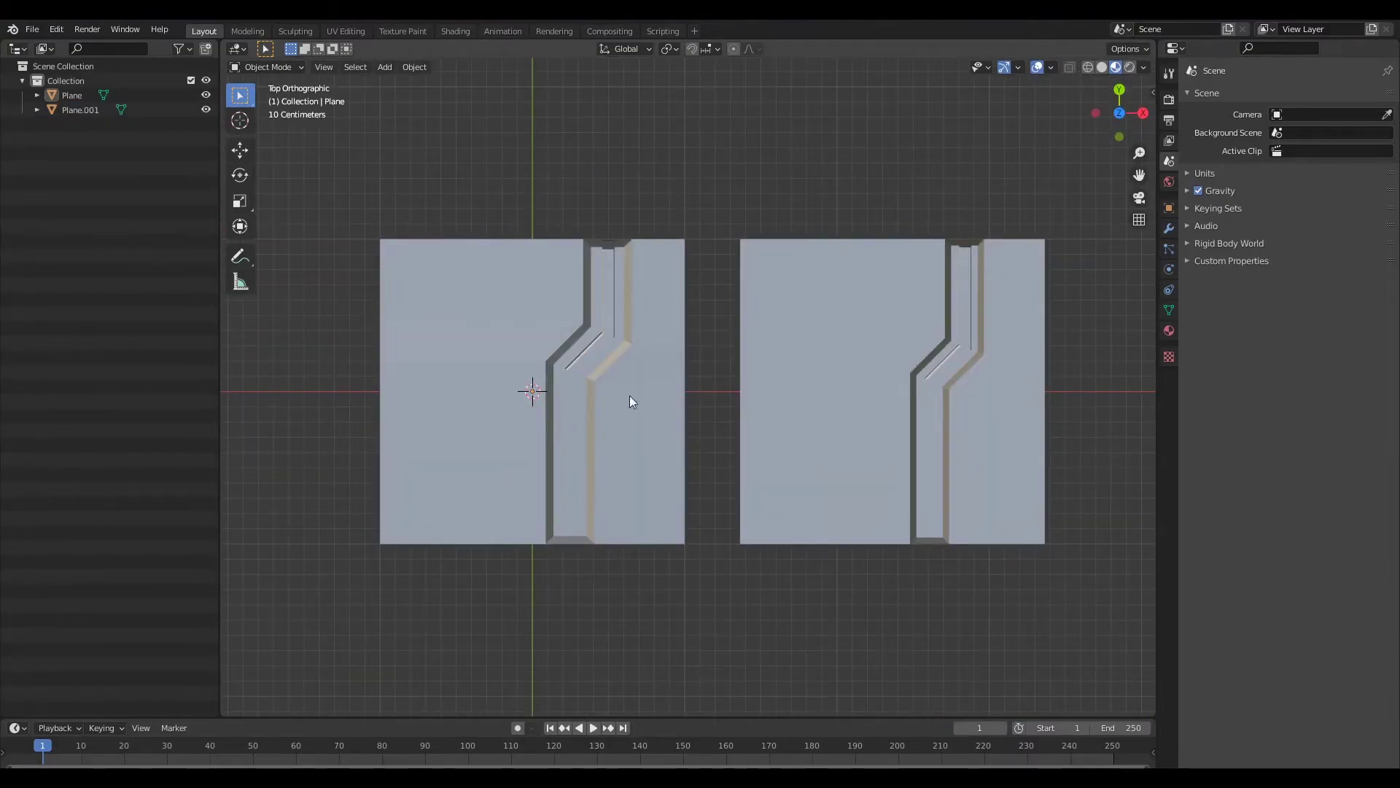
Enable snapping and set the snap target to Vertex.
{"action": "middle_click_drag", "start_coordinate": [654, 415], "coordinate": [597, 359]}
{"action": "scroll", "coordinate": [628, 370], "scroll_direction": "up", "scroll_amount": 4}
{"action": "scroll", "coordinate": [697, 383], "scroll_direction": "down", "scroll_amount": 3}
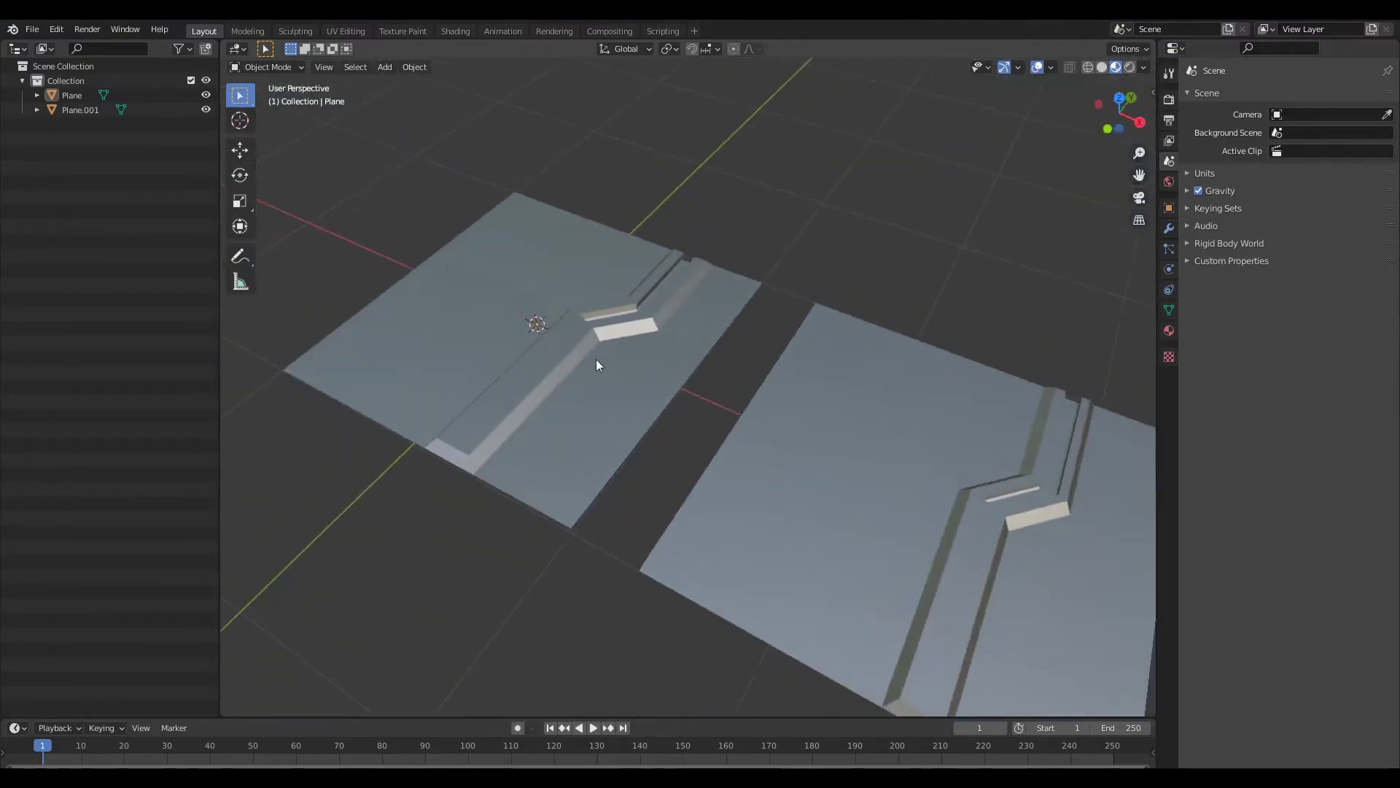
{"action": "scroll", "coordinate": [593, 350], "scroll_direction": "up", "scroll_amount": 2}
{"action": "middle_click_drag", "start_coordinate": [627, 290], "coordinate": [695, 316], "text": "shift"}
{"action": "left_click", "coordinate": [691, 48]}
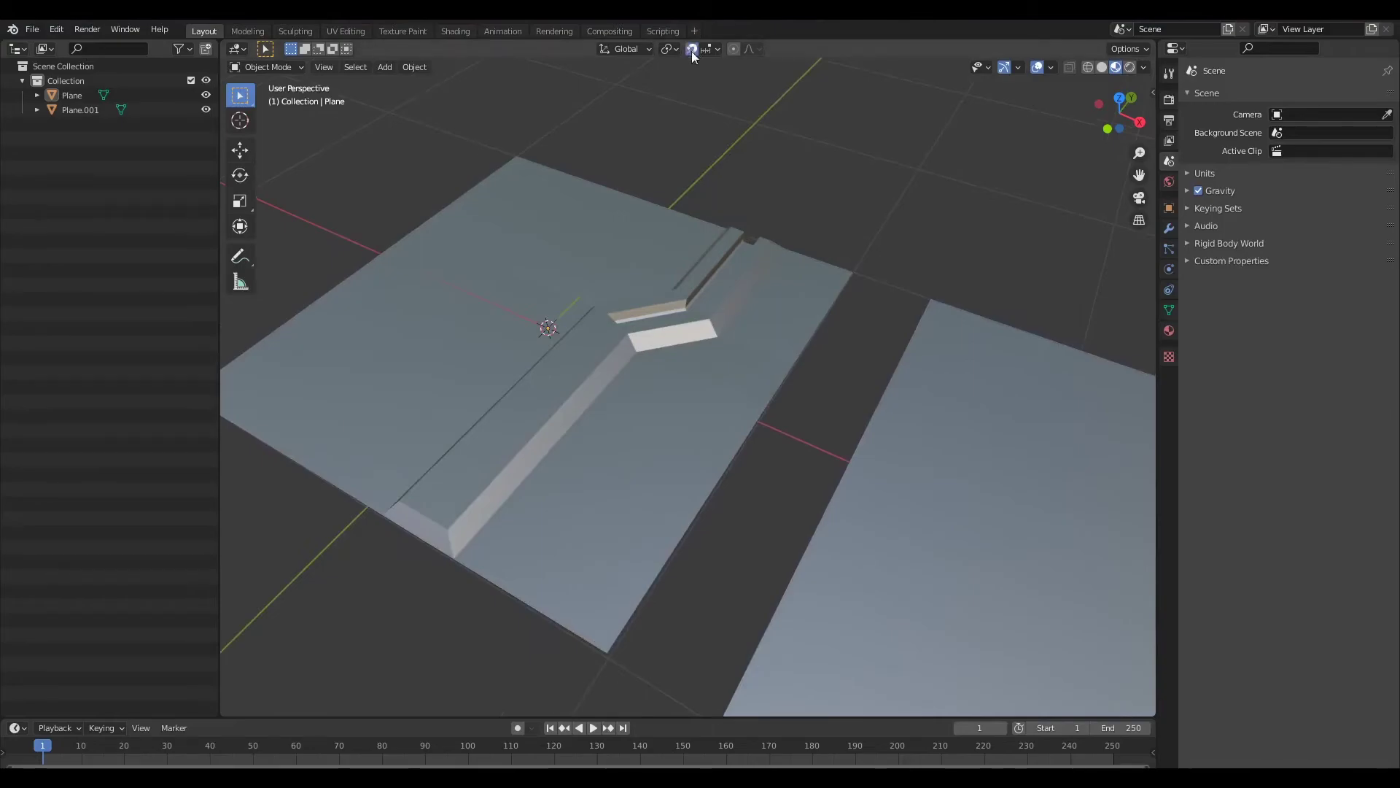
{"action": "left_click", "coordinate": [711, 49]}
{"action": "left_click", "coordinate": [680, 107]}
Snap the original plane's highest corner vertex on the edge facing the copy down along Z to the base corner's level.
{"action": "key", "text": "Tab"}
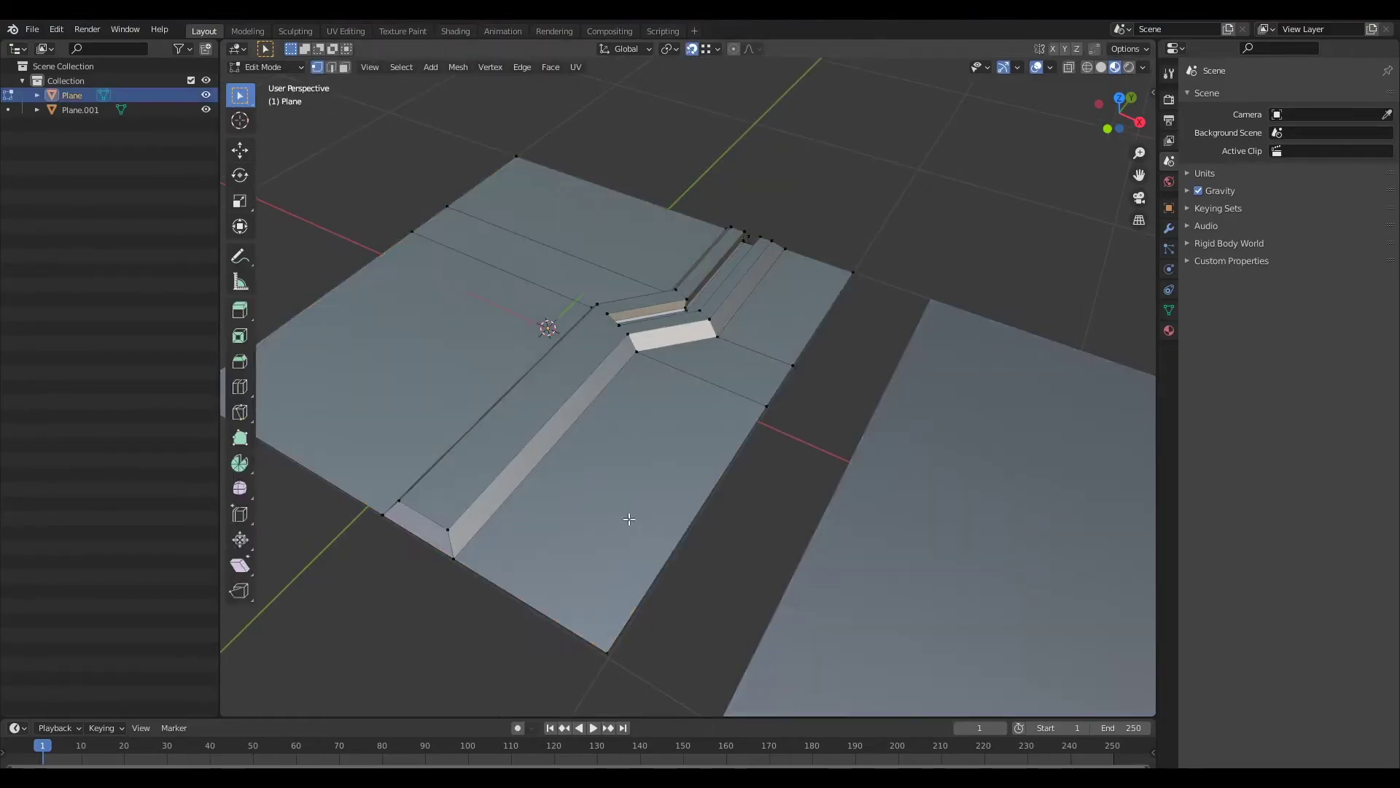
{"action": "middle_click_drag", "start_coordinate": [597, 511], "coordinate": [705, 528]}
{"action": "middle_click_drag", "start_coordinate": [788, 629], "coordinate": [781, 569]}
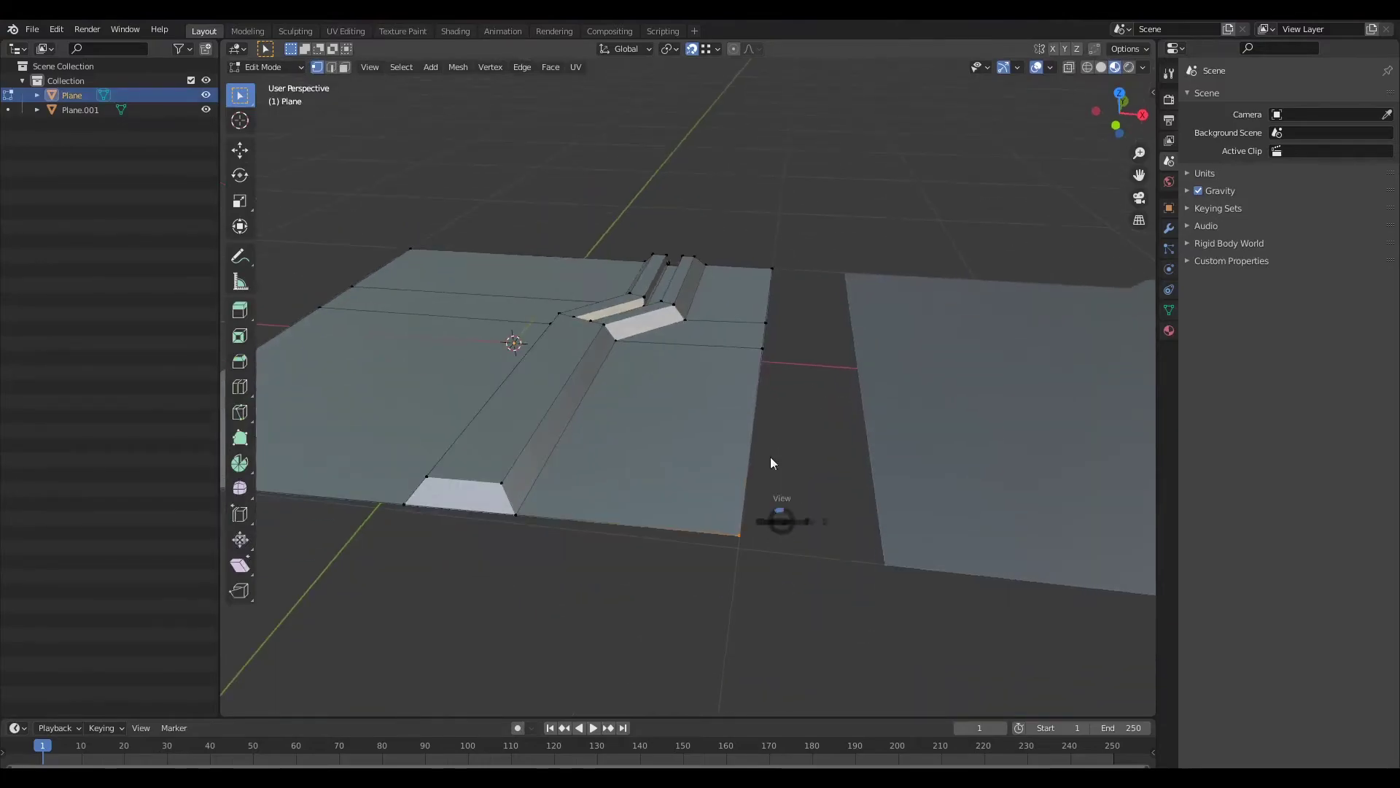
{"action": "key", "text": "grave"}
{"action": "left_click", "coordinate": [724, 464]}
{"action": "scroll", "coordinate": [797, 305], "scroll_direction": "up", "scroll_amount": 4}
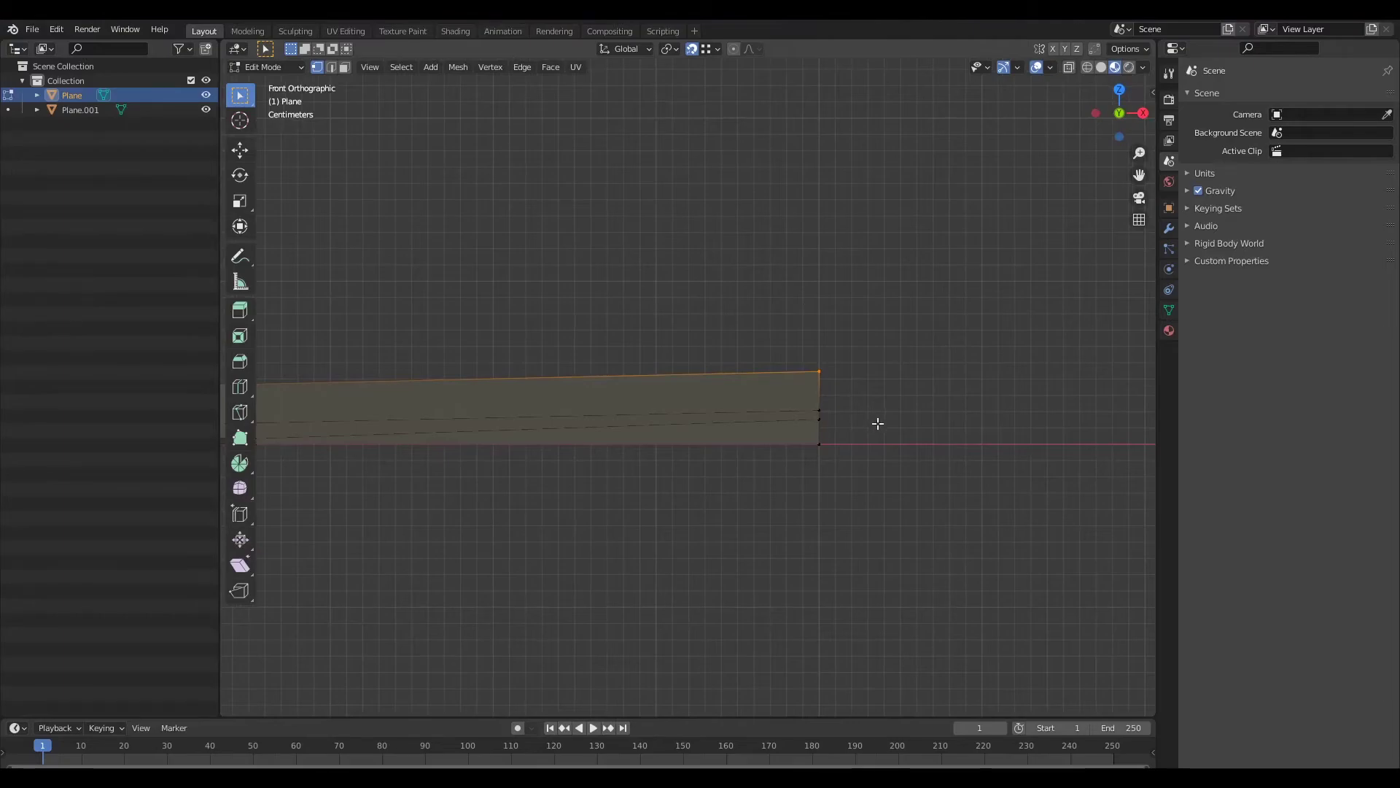
{"action": "scroll", "coordinate": [883, 421], "scroll_direction": "up", "scroll_amount": 1}
{"action": "left_click_drag", "start_coordinate": [825, 352], "coordinate": [882, 443]}
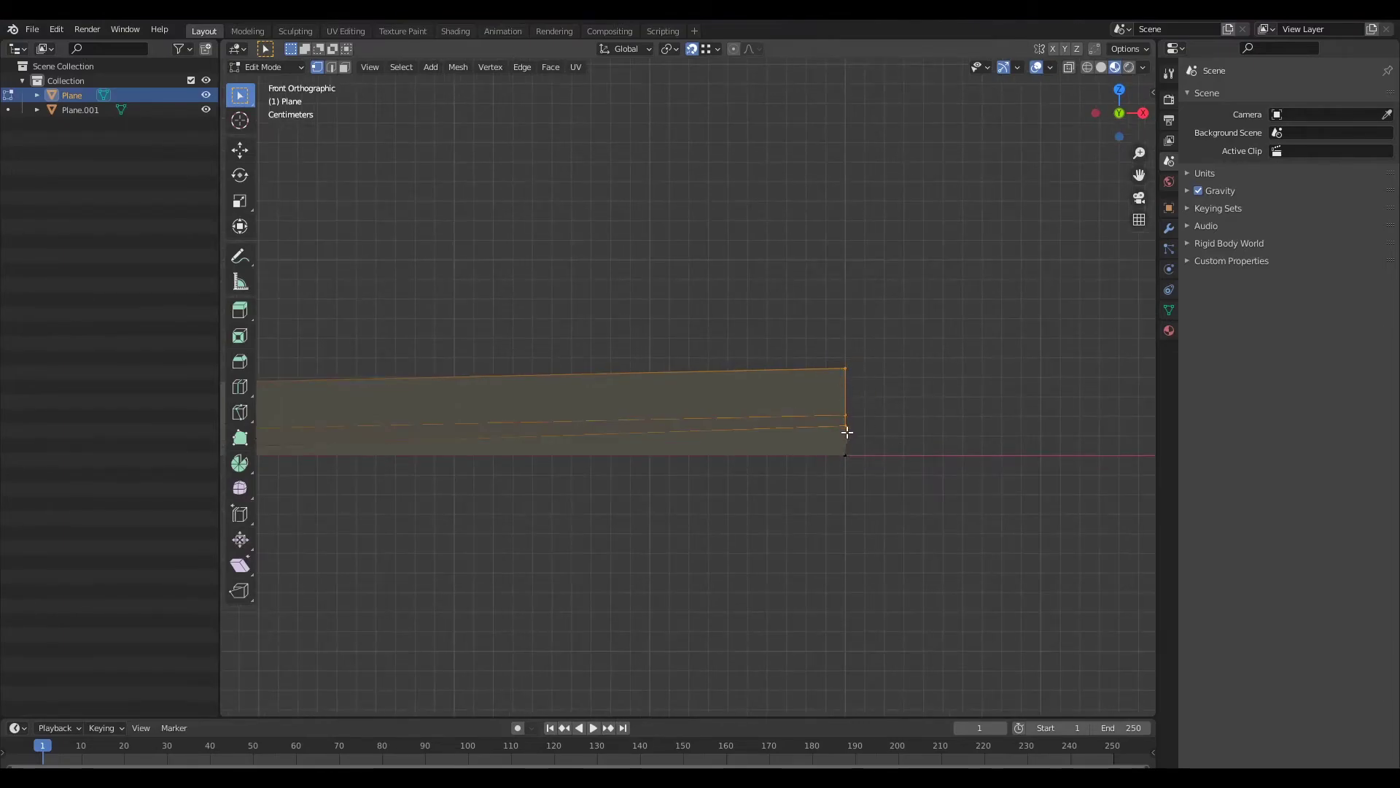
{"action": "left_click_drag", "start_coordinate": [829, 446], "coordinate": [882, 496]}
{"action": "left_click_drag", "start_coordinate": [821, 349], "coordinate": [864, 475]}
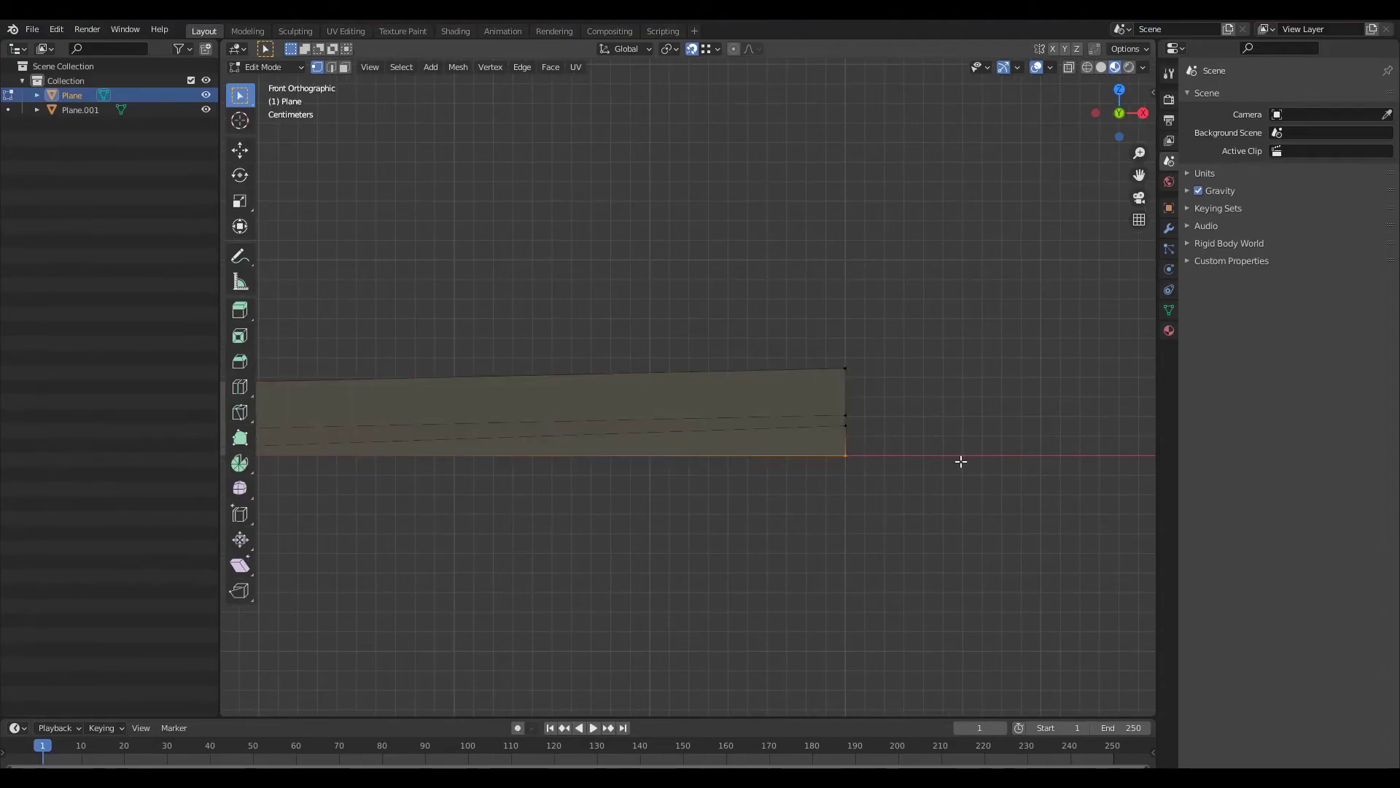
{"action": "left_click_drag", "start_coordinate": [823, 348], "coordinate": [868, 392]}
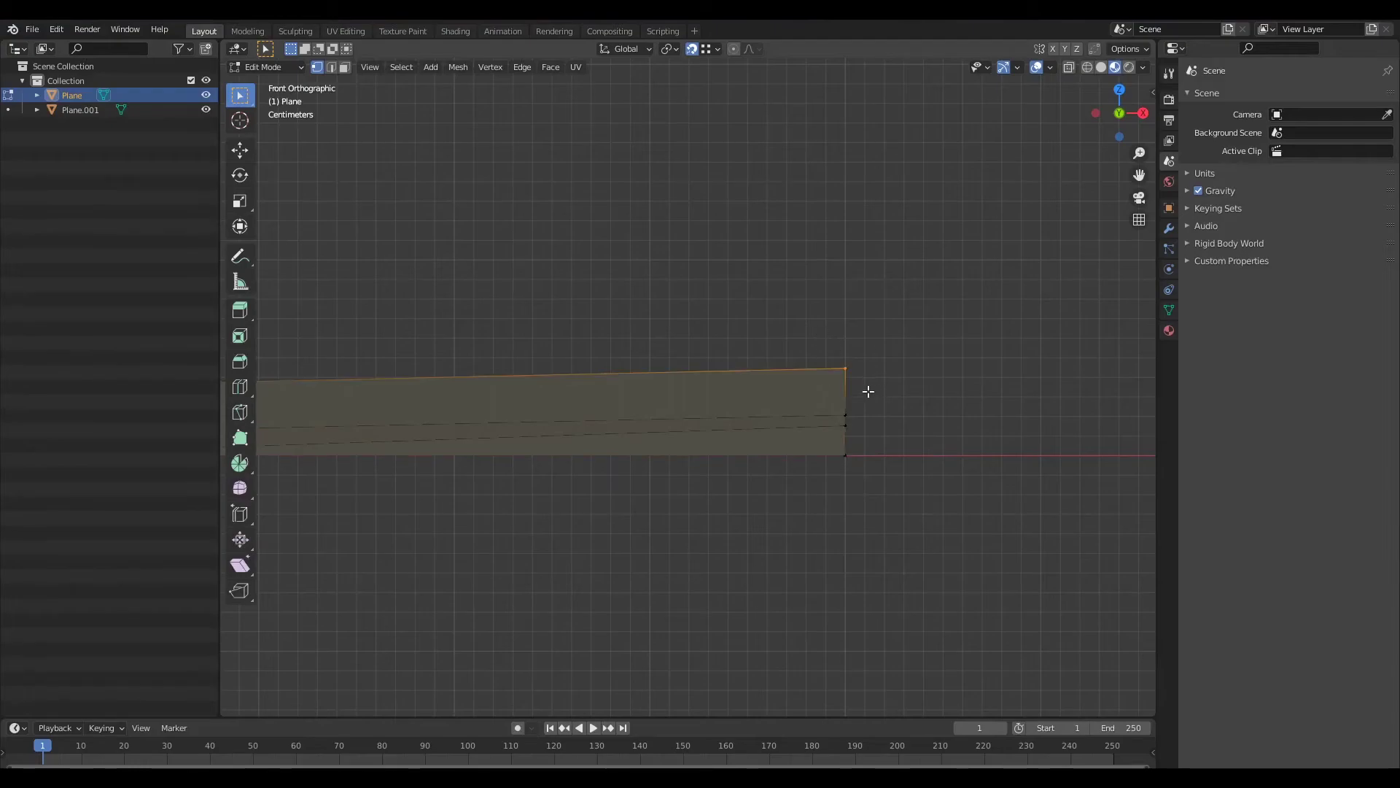
{"action": "key", "text": "g"}
{"action": "key", "text": "z"}
{"action": "left_click", "coordinate": [840, 453]}
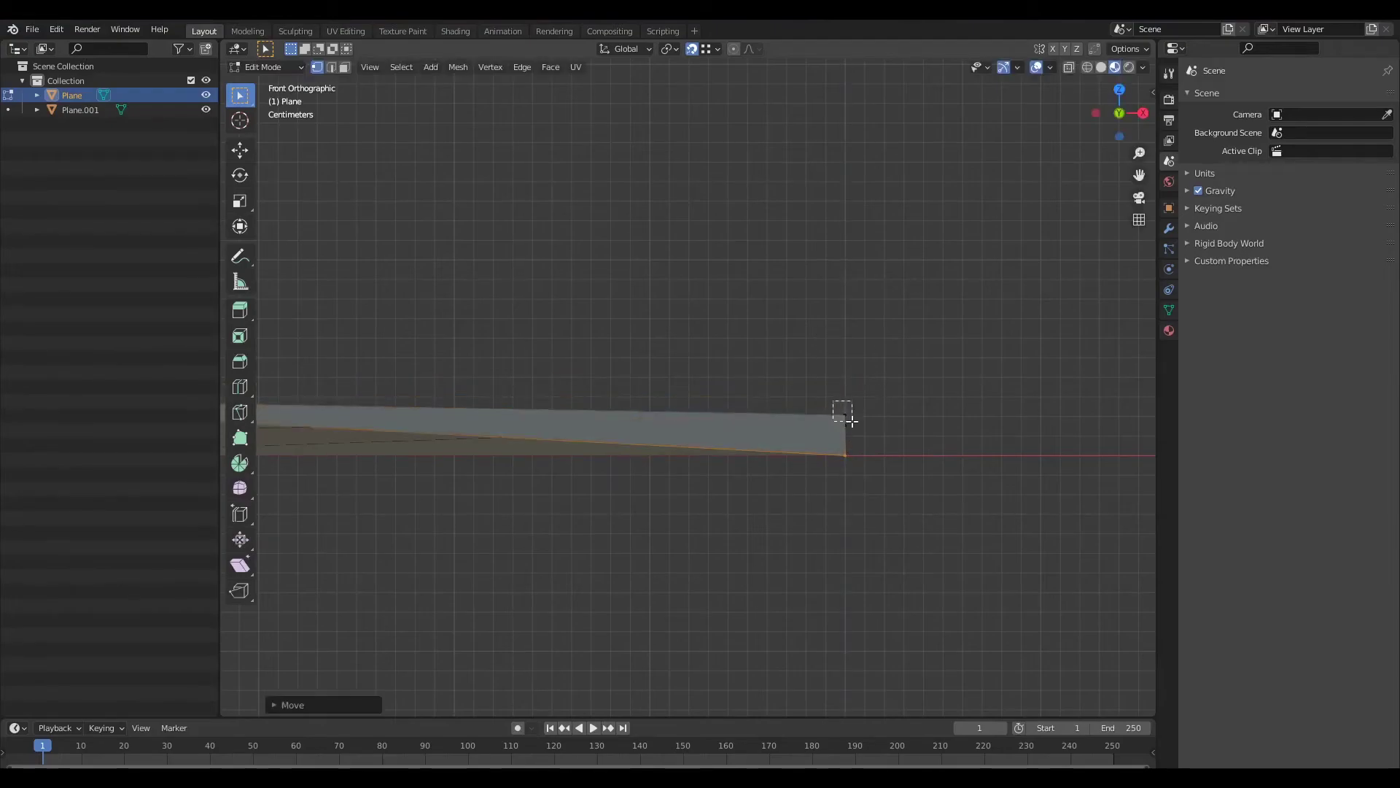
Lower the two remaining raised vertices of that side edge along Z, snapping them to the base corner's level.
{"action": "key", "text": "g"}
{"action": "key", "text": "z"}
{"action": "left_click", "coordinate": [852, 453]}
{"action": "left_click_drag", "start_coordinate": [833, 407], "coordinate": [873, 441]}
{"action": "key", "text": "g"}
{"action": "key", "text": "z"}
{"action": "left_click", "coordinate": [849, 450]}
Examine the original plane's adjusted mesh and its side edge from oblique angles and the top view.
{"action": "scroll", "coordinate": [831, 429], "scroll_direction": "down", "scroll_amount": 6}
{"action": "left_click", "coordinate": [794, 392]}
{"action": "scroll", "coordinate": [794, 392], "scroll_direction": "down", "scroll_amount": 3}
{"action": "middle_click_drag", "start_coordinate": [773, 416], "coordinate": [832, 434]}
{"action": "scroll", "coordinate": [773, 487], "scroll_direction": "up", "scroll_amount": 3}
{"action": "middle_click_drag", "start_coordinate": [773, 488], "coordinate": [814, 378]}
{"action": "middle_click_drag", "start_coordinate": [970, 441], "coordinate": [872, 387]}
{"action": "key", "text": "KP_7"}
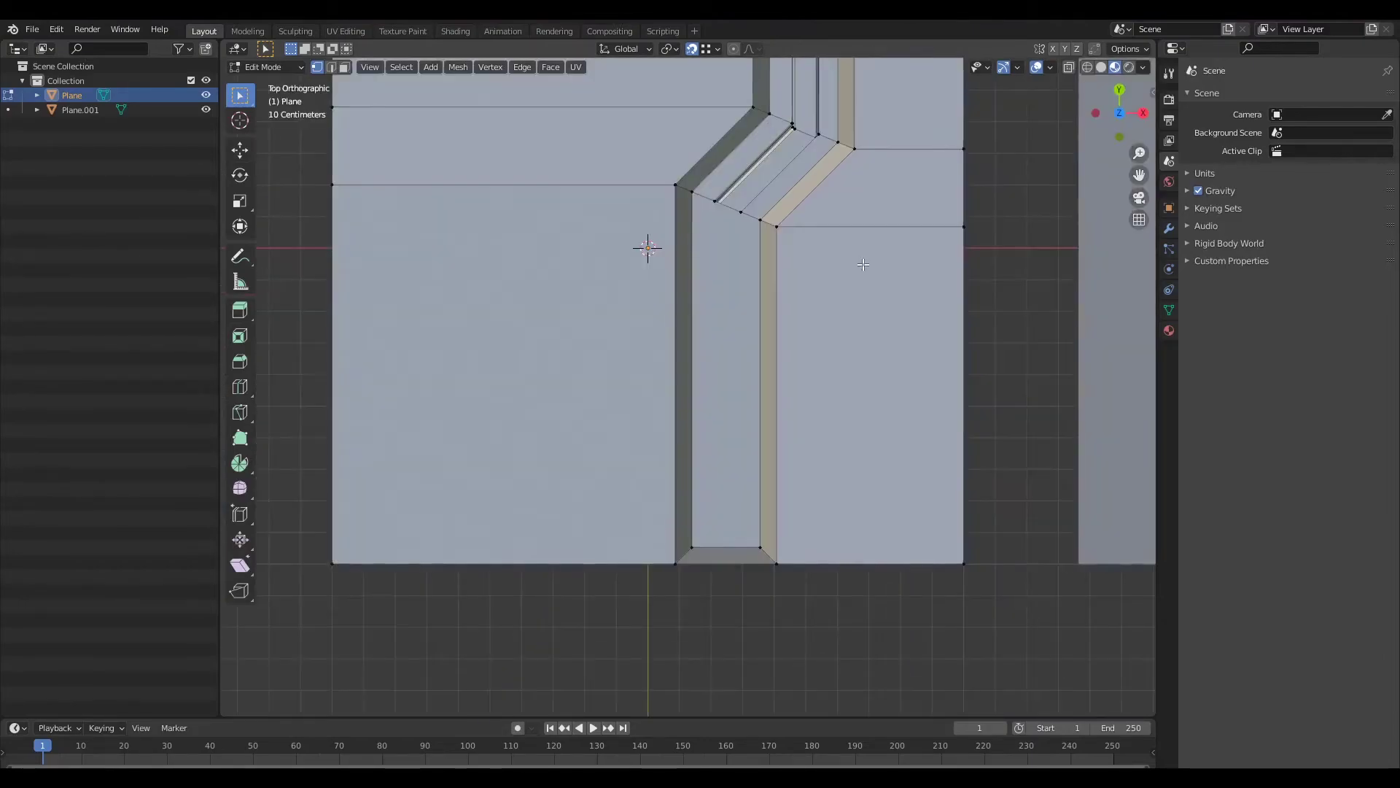
{"action": "scroll", "coordinate": [862, 270], "scroll_direction": "down", "scroll_amount": 2}
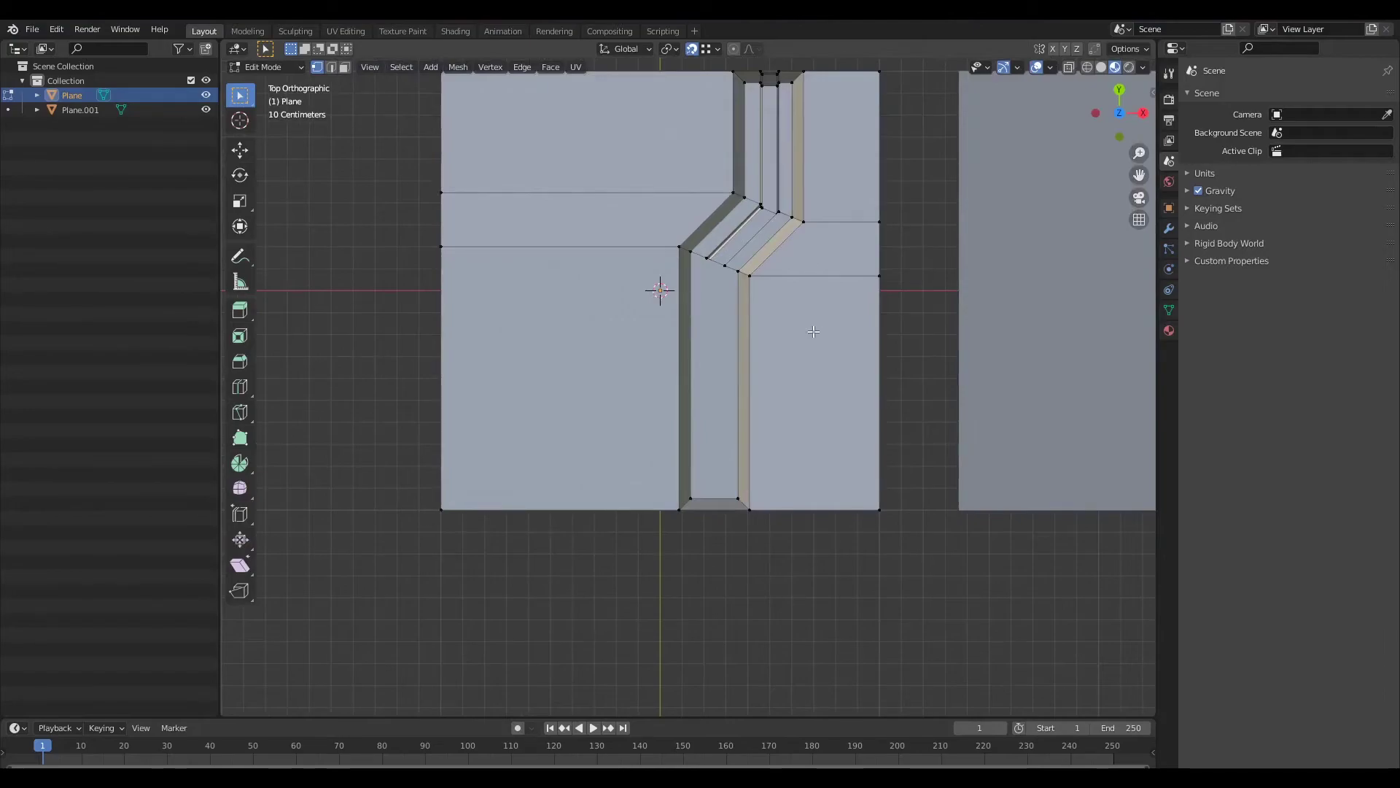
{"action": "middle_click_drag", "start_coordinate": [811, 216], "coordinate": [809, 295], "text": "shift"}
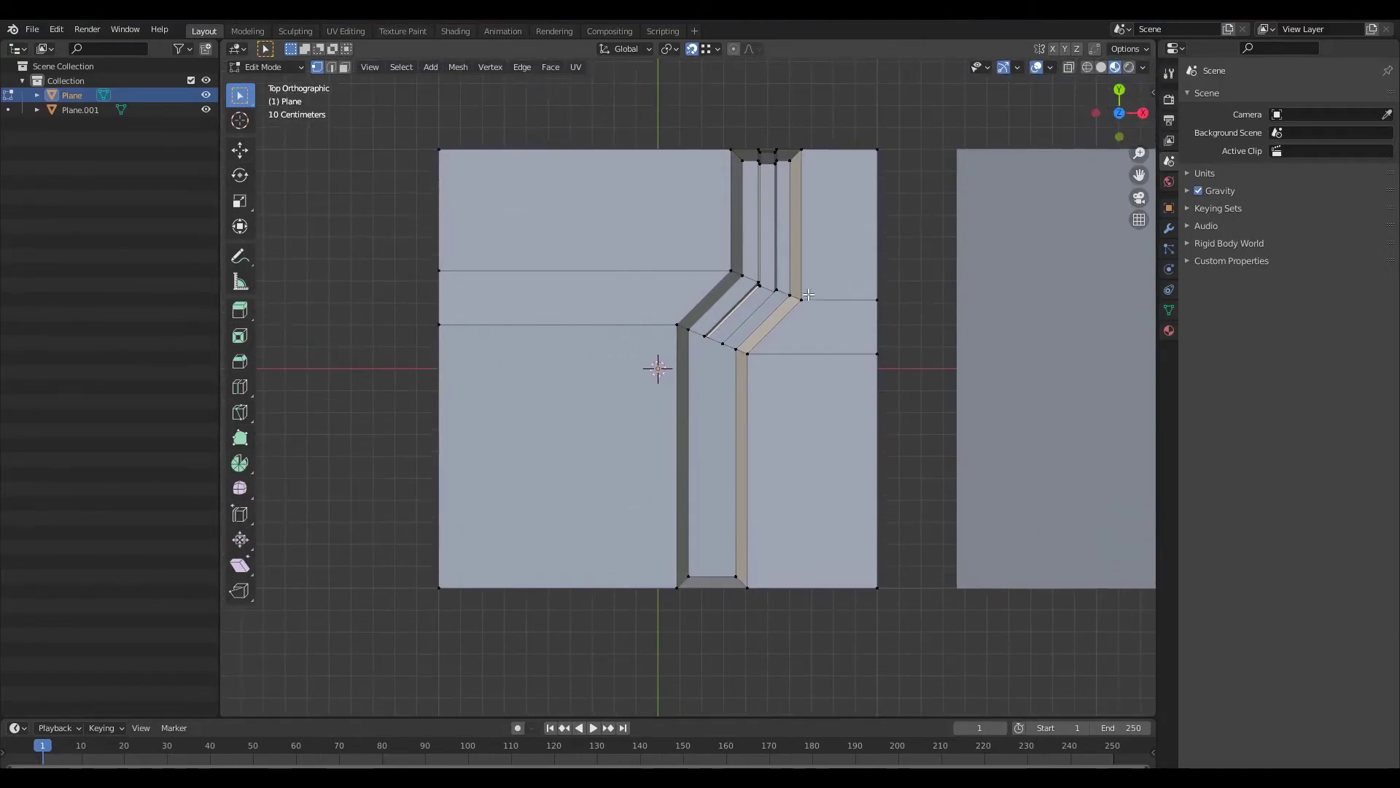
{"action": "scroll", "coordinate": [807, 291], "scroll_direction": "down", "scroll_amount": 4}
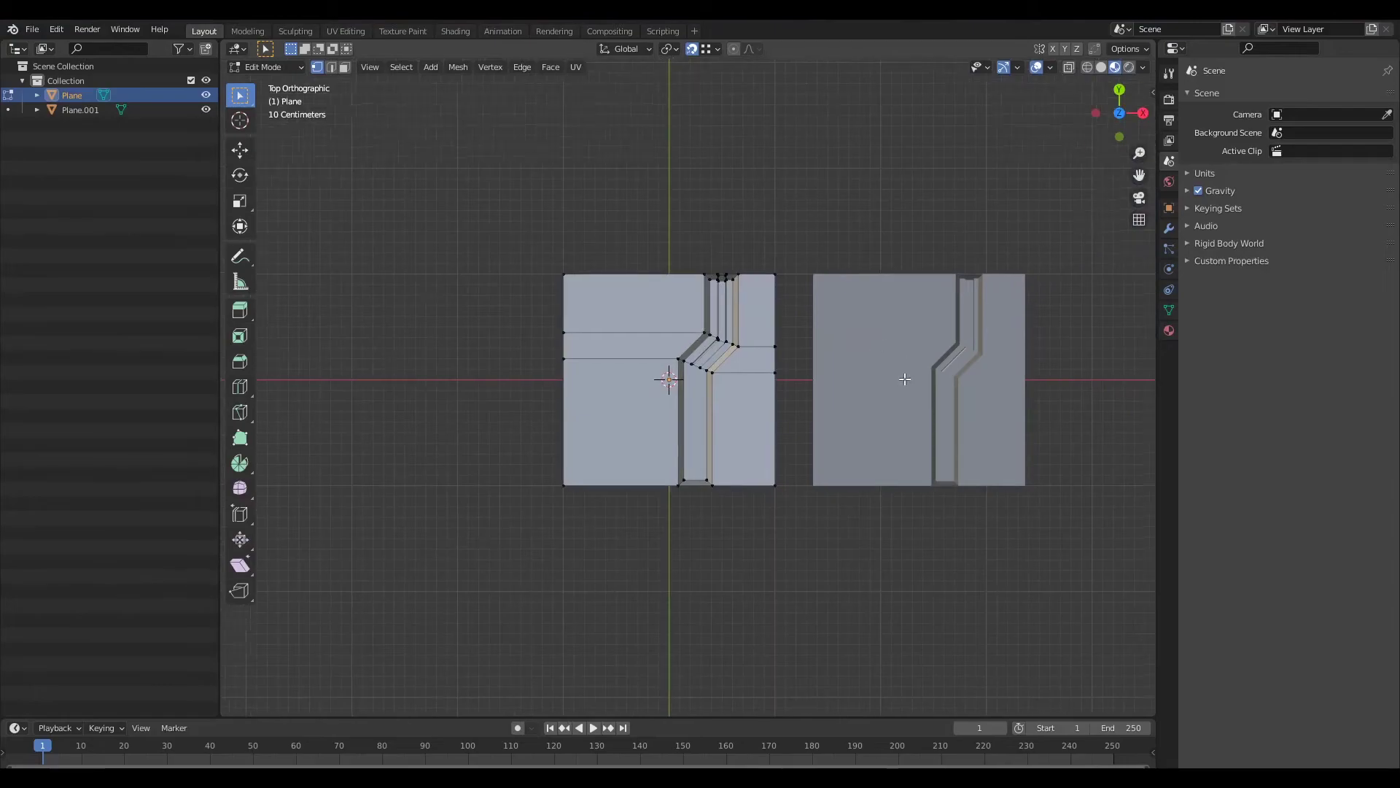
{"action": "middle_click_drag", "start_coordinate": [903, 381], "coordinate": [846, 382], "text": "shift"}
{"action": "scroll", "coordinate": [885, 398], "scroll_direction": "up", "scroll_amount": 2}
Return to Object Mode and compare the adjusted original plane's shading with the copy's from oblique and top views.
{"action": "key", "text": "Tab"}
{"action": "middle_click_drag", "start_coordinate": [869, 430], "coordinate": [773, 438]}
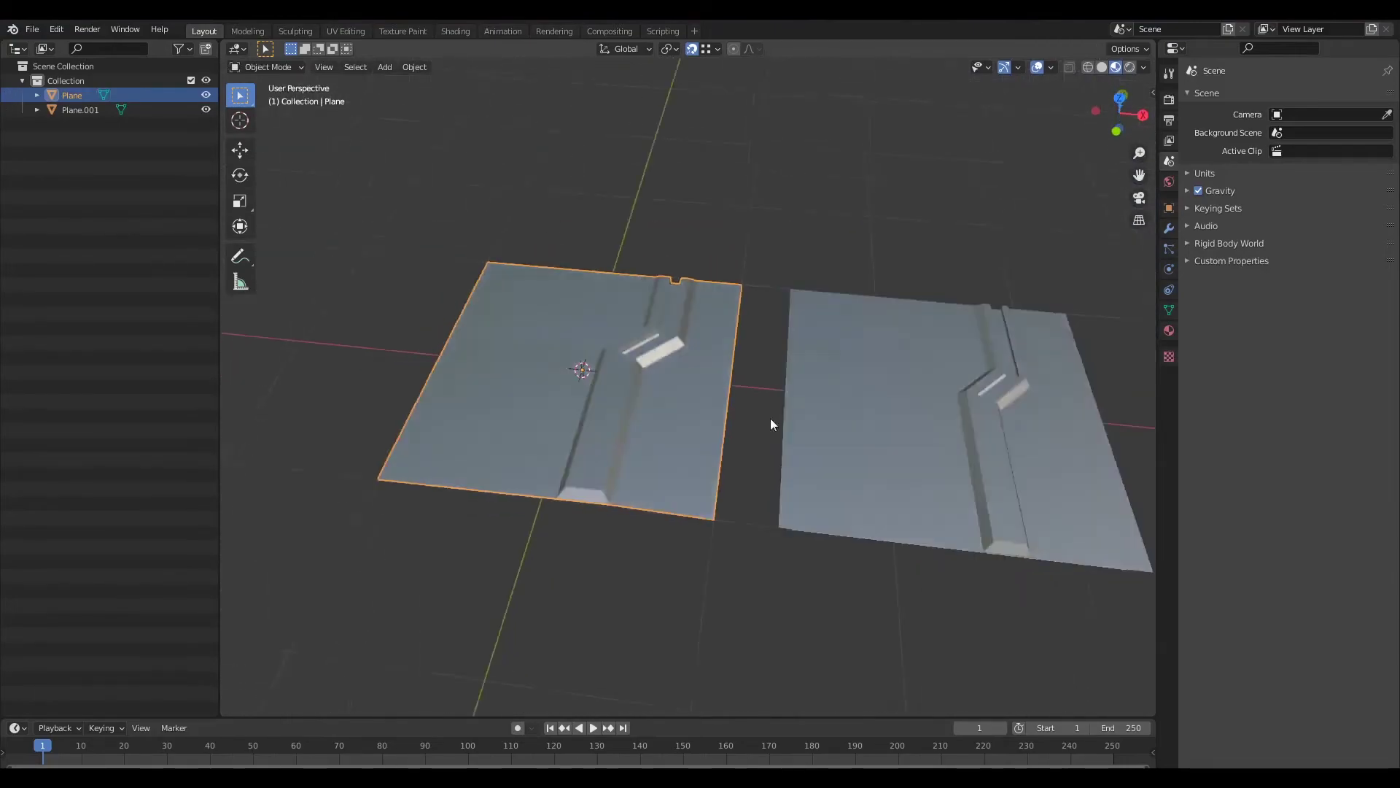
{"action": "scroll", "coordinate": [751, 407], "scroll_direction": "up", "scroll_amount": 5}
{"action": "key", "text": "grave"}
{"action": "left_click", "coordinate": [736, 208]}
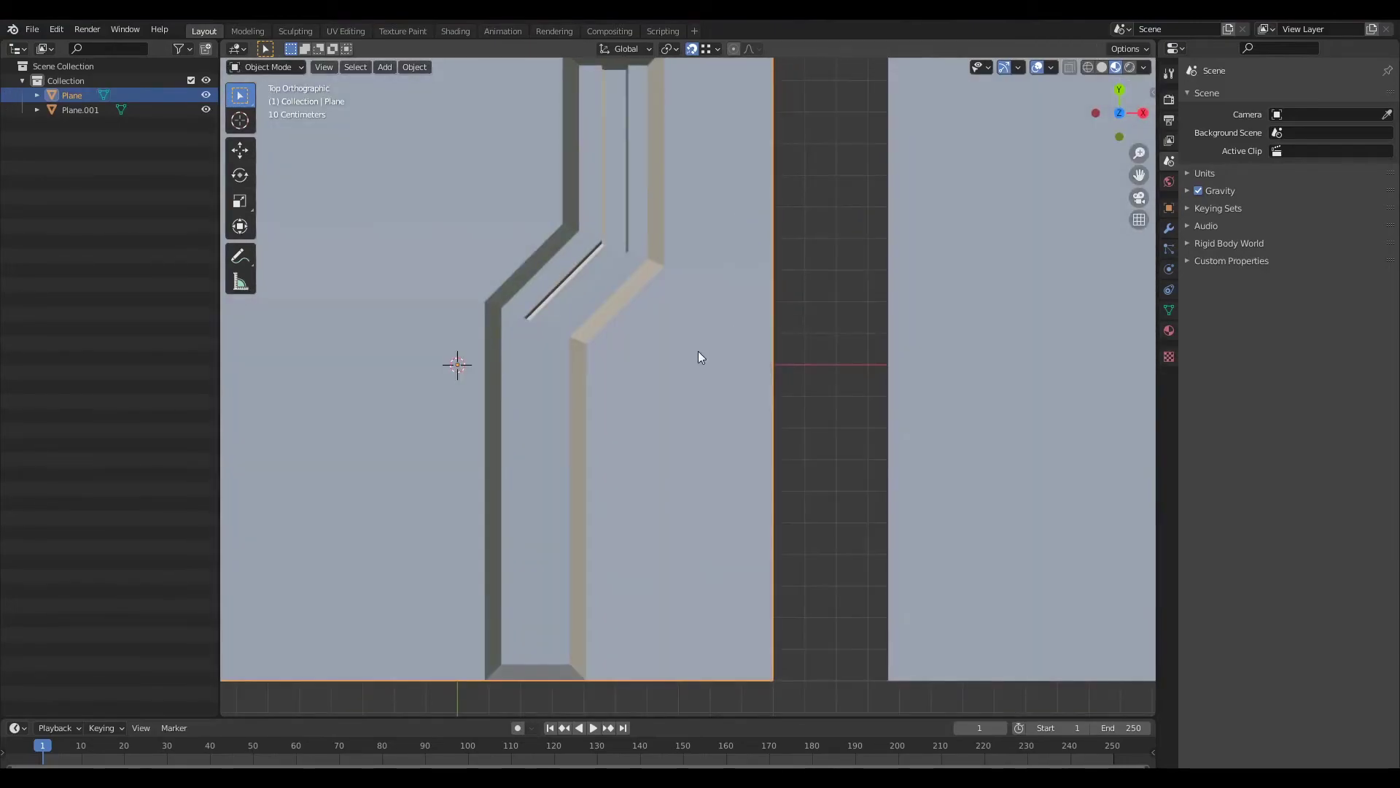
{"action": "scroll", "coordinate": [473, 315], "scroll_direction": "down", "scroll_amount": 3}
{"action": "middle_click_drag", "start_coordinate": [738, 491], "coordinate": [792, 513]}
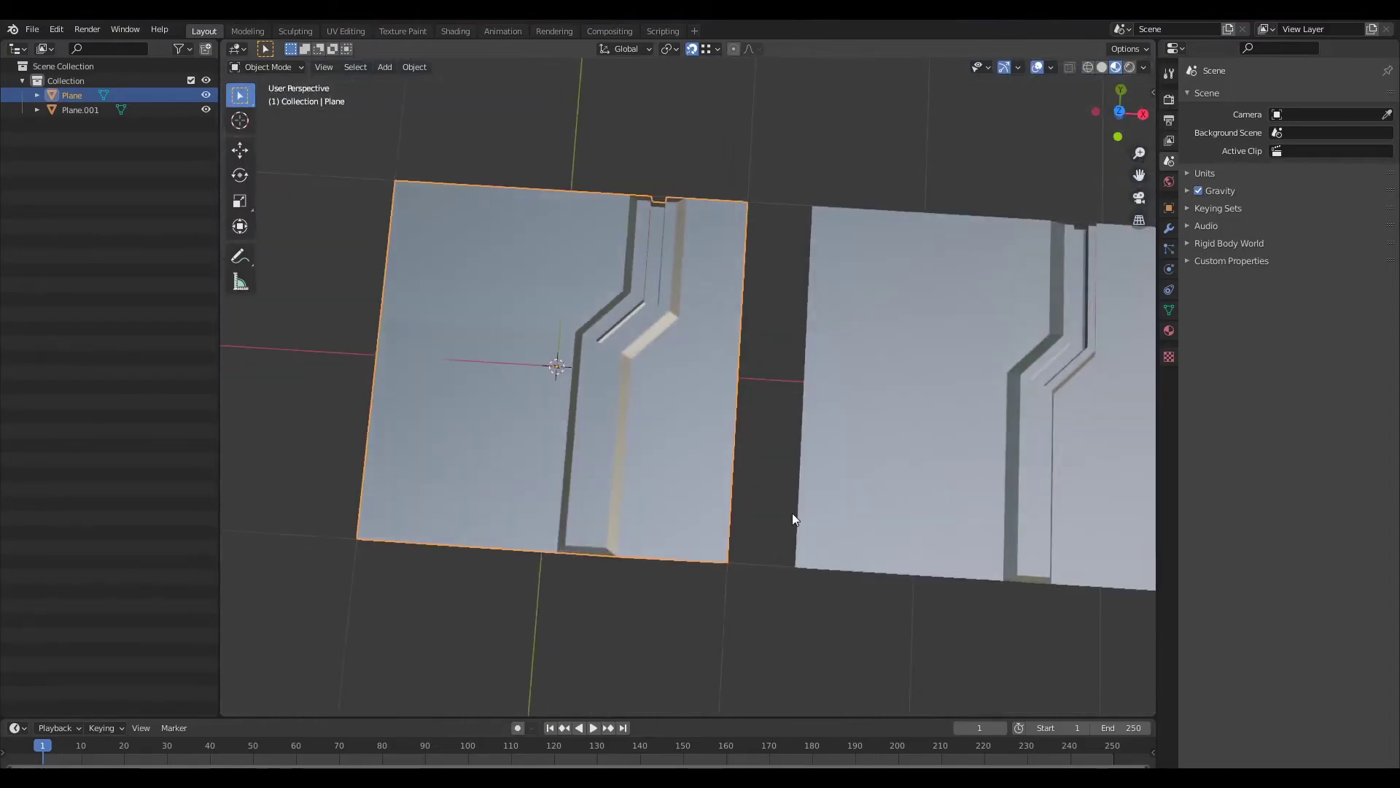
{"action": "key", "text": "KP_7"}
{"action": "left_click", "coordinate": [763, 149]}
{"action": "scroll", "coordinate": [771, 209], "scroll_direction": "down", "scroll_amount": 3}
{"action": "scroll", "coordinate": [802, 209], "scroll_direction": "up", "scroll_amount": 2}
{"action": "middle_click_drag", "start_coordinate": [852, 210], "coordinate": [869, 222], "text": "shift"}
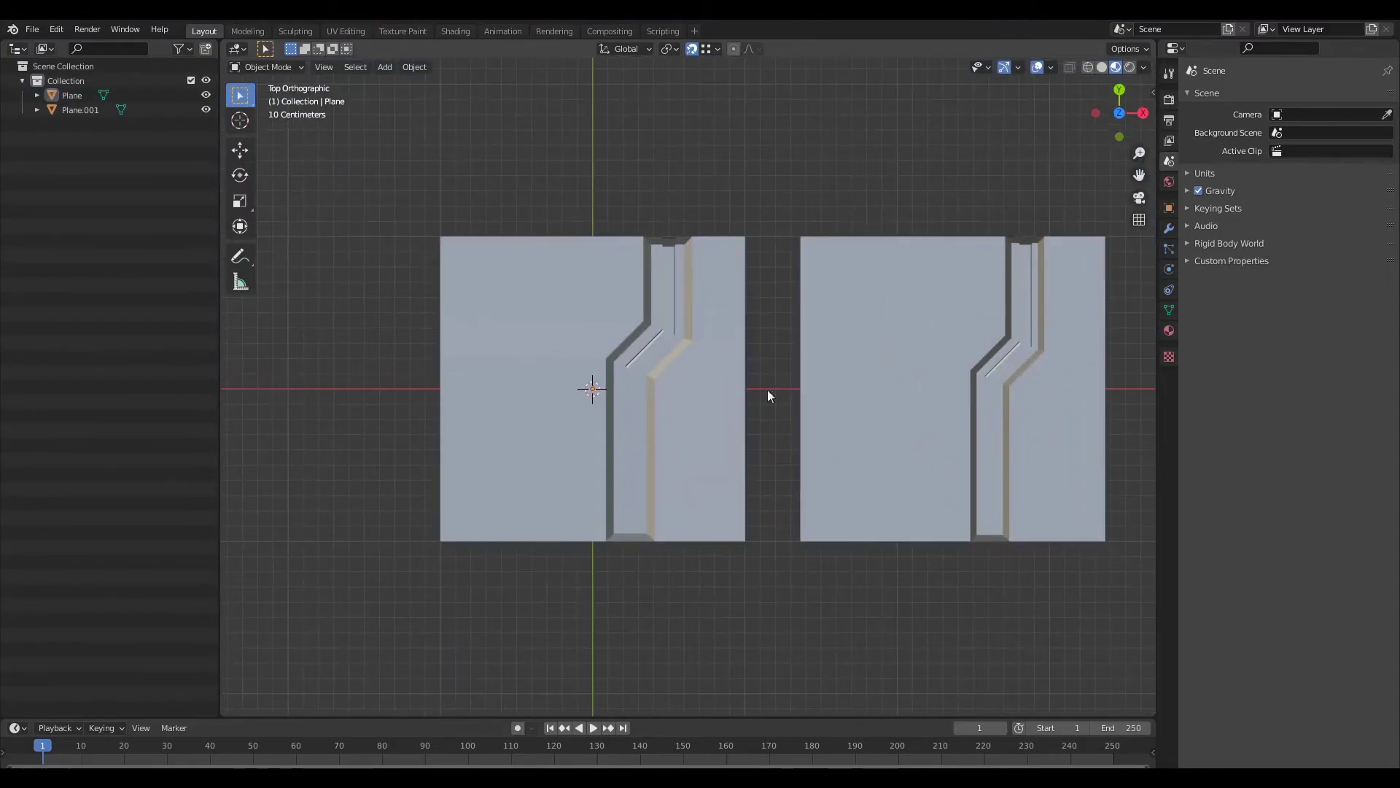
Enter Edit Mode on the original plane and frame the bend of its raised band up close.
{"action": "middle_click_drag", "start_coordinate": [734, 479], "coordinate": [677, 461]}
{"action": "scroll", "coordinate": [671, 427], "scroll_direction": "up", "scroll_amount": 4}
{"action": "middle_click_drag", "start_coordinate": [675, 437], "coordinate": [806, 399], "text": "shift"}
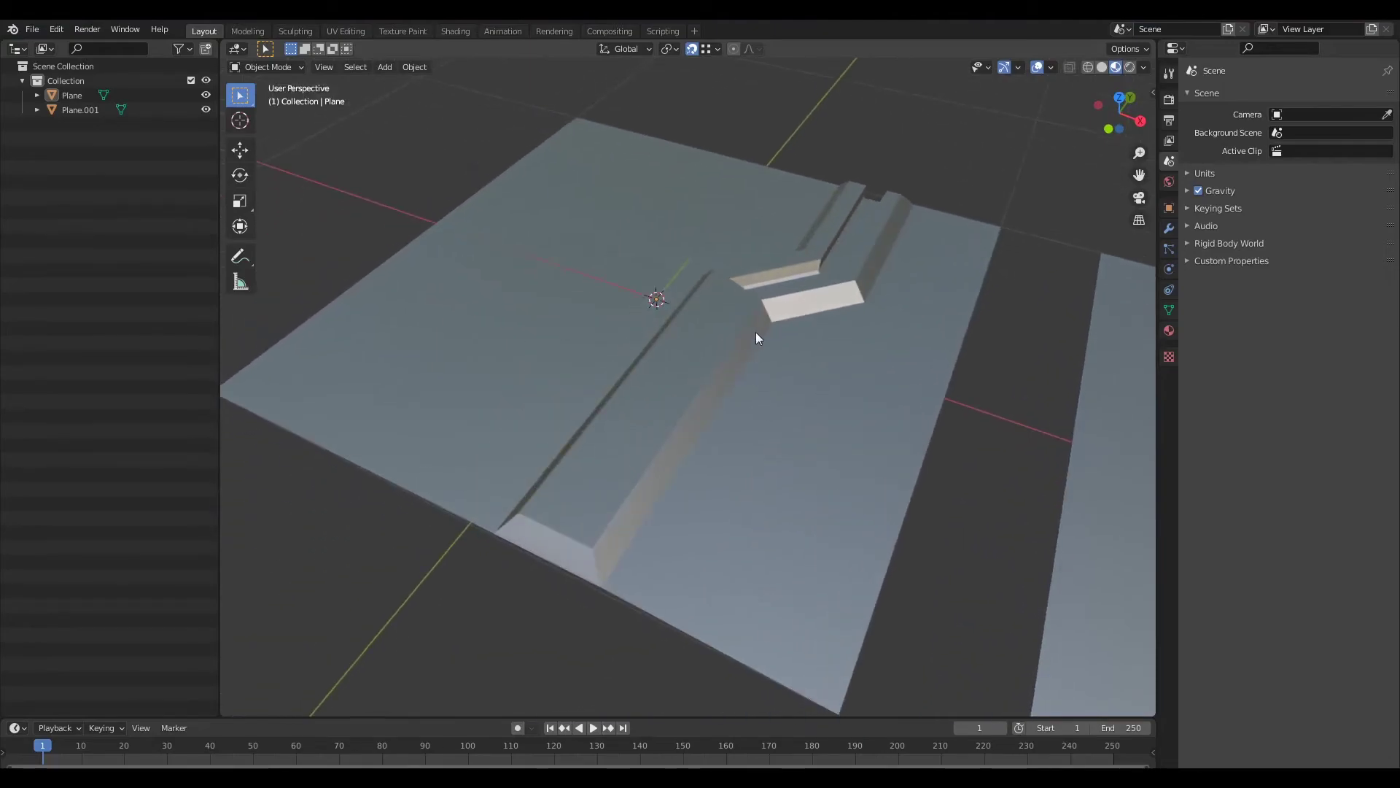
{"action": "middle_click_drag", "start_coordinate": [747, 341], "coordinate": [735, 352]}
{"action": "scroll", "coordinate": [737, 351], "scroll_direction": "up", "scroll_amount": 1}
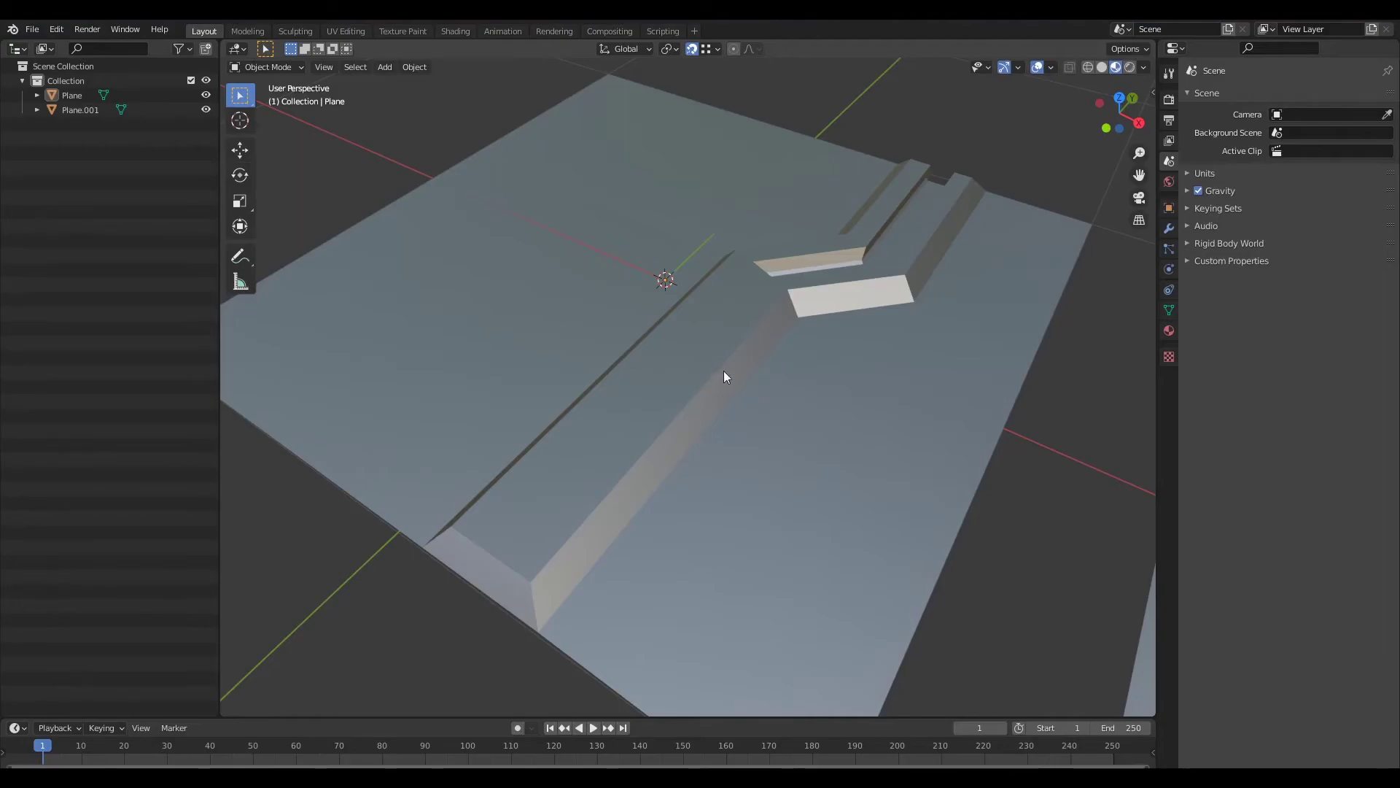
{"action": "left_click", "coordinate": [720, 326]}
{"action": "key", "text": "Tab"}
{"action": "scroll", "coordinate": [825, 359], "scroll_direction": "up", "scroll_amount": 4}
{"action": "middle_click_drag", "start_coordinate": [824, 359], "coordinate": [753, 393]}
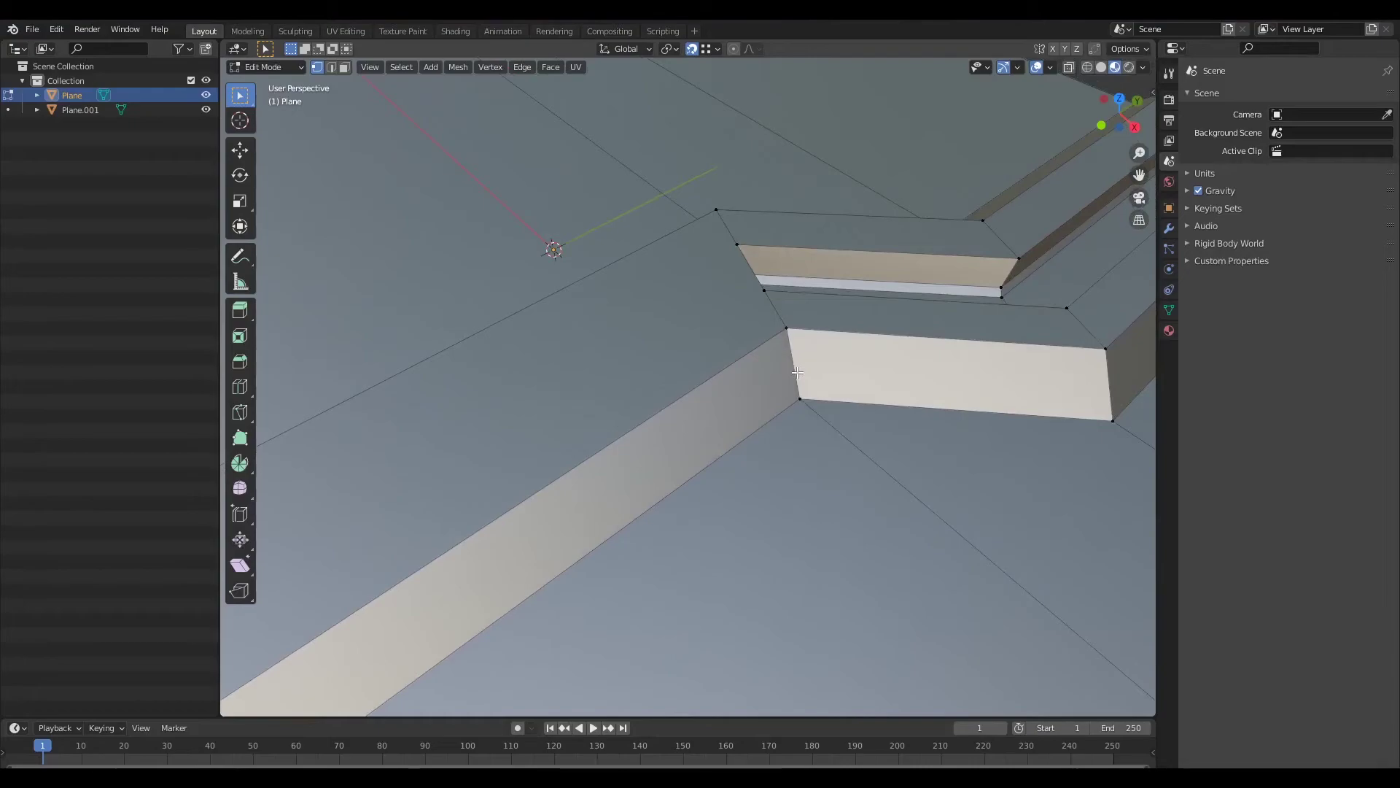
{"action": "key", "text": "ctrl+r"}
{"action": "left_click", "coordinate": [795, 361]}
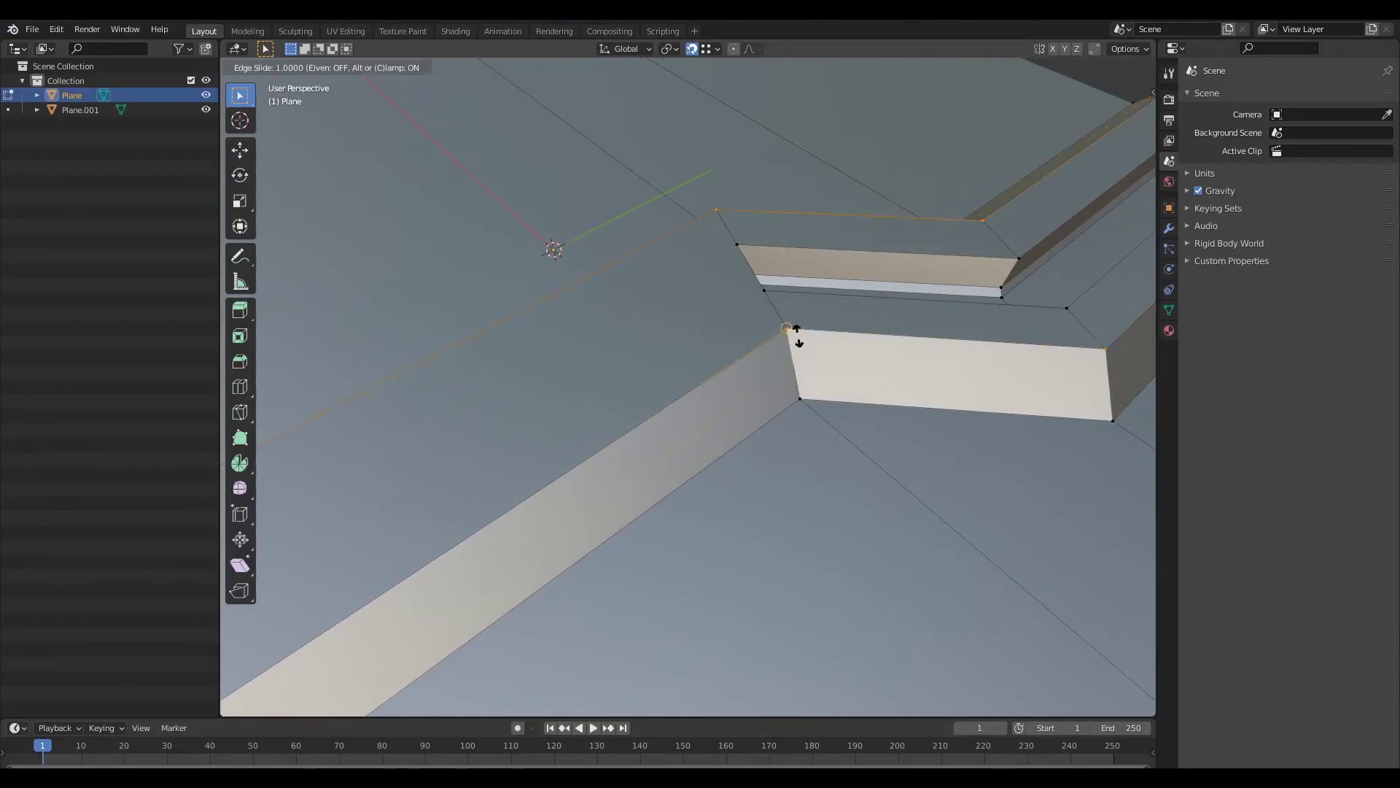
{"action": "left_click", "coordinate": [788, 357]}
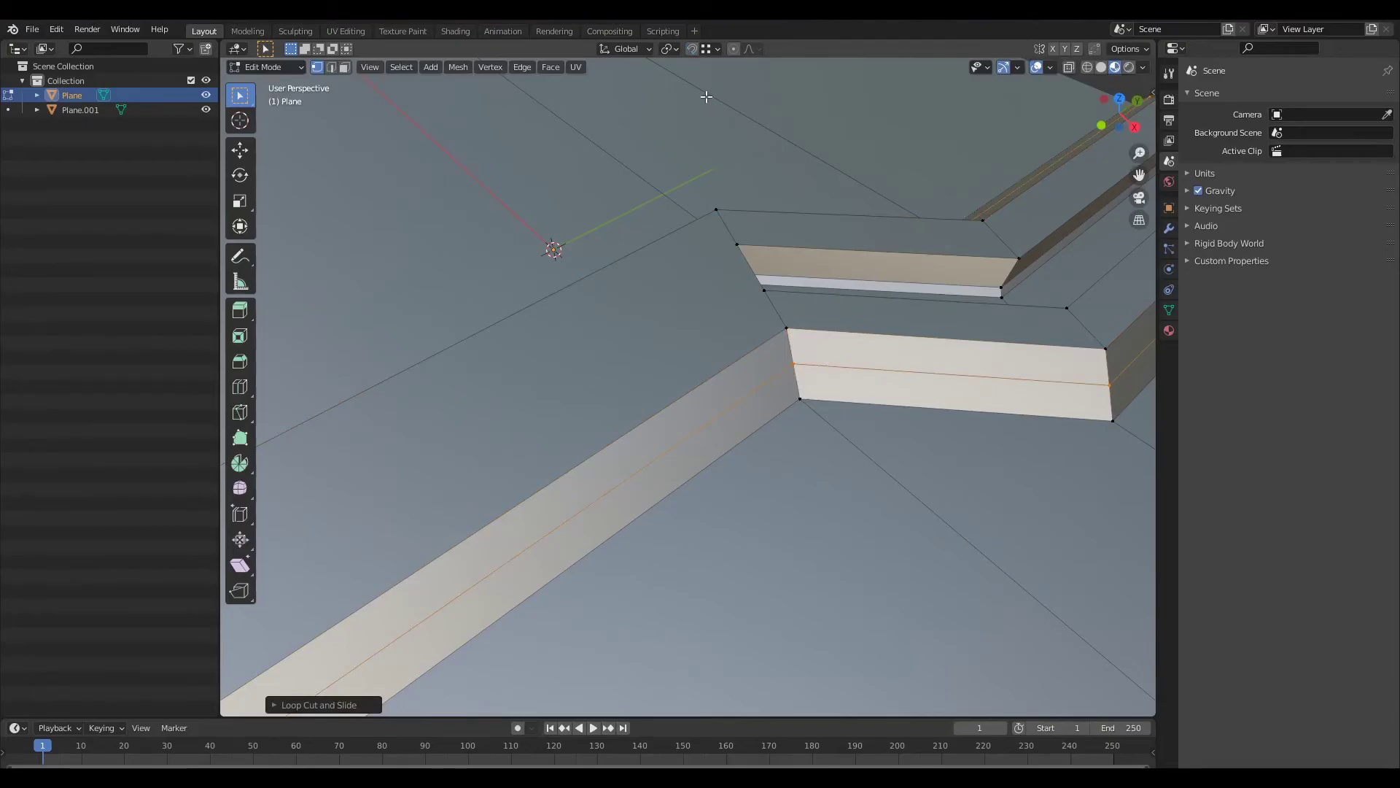
{"action": "key", "text": "alt+a"}
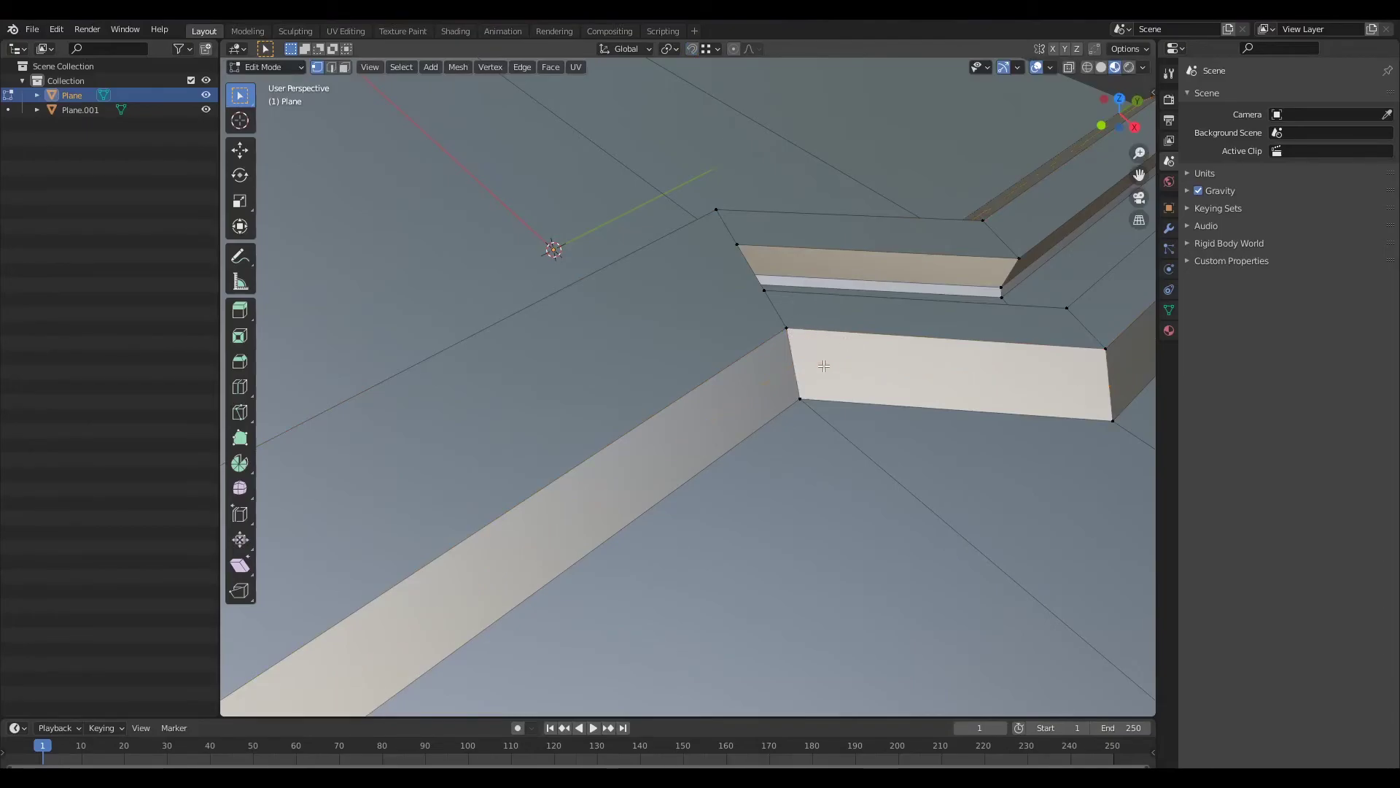
Add two support loops along the raised band's sloped side wall, one near its upper edge and one near its lower edge.
{"action": "key", "text": "ctrl+r"}
{"action": "left_click", "coordinate": [806, 359]}
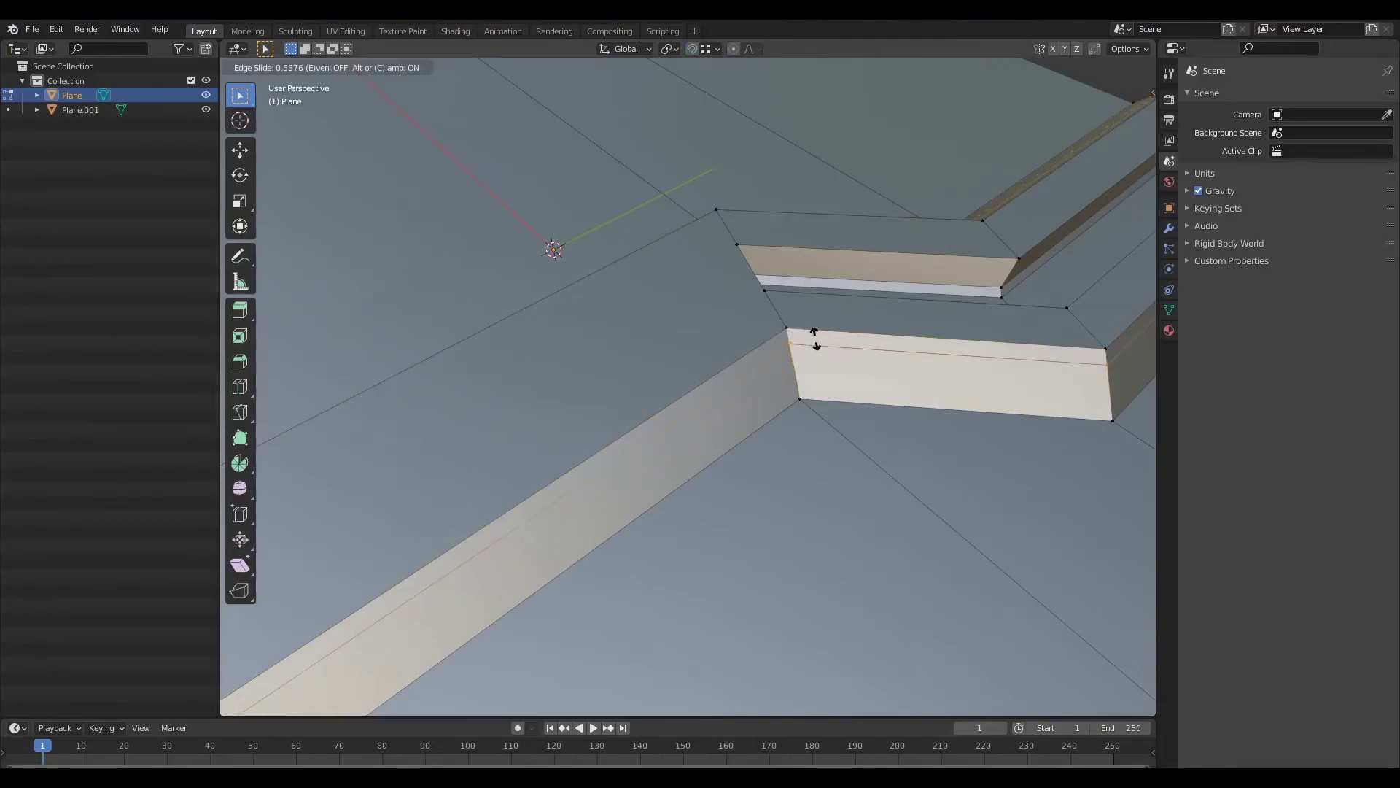
{"action": "left_click", "coordinate": [817, 328]}
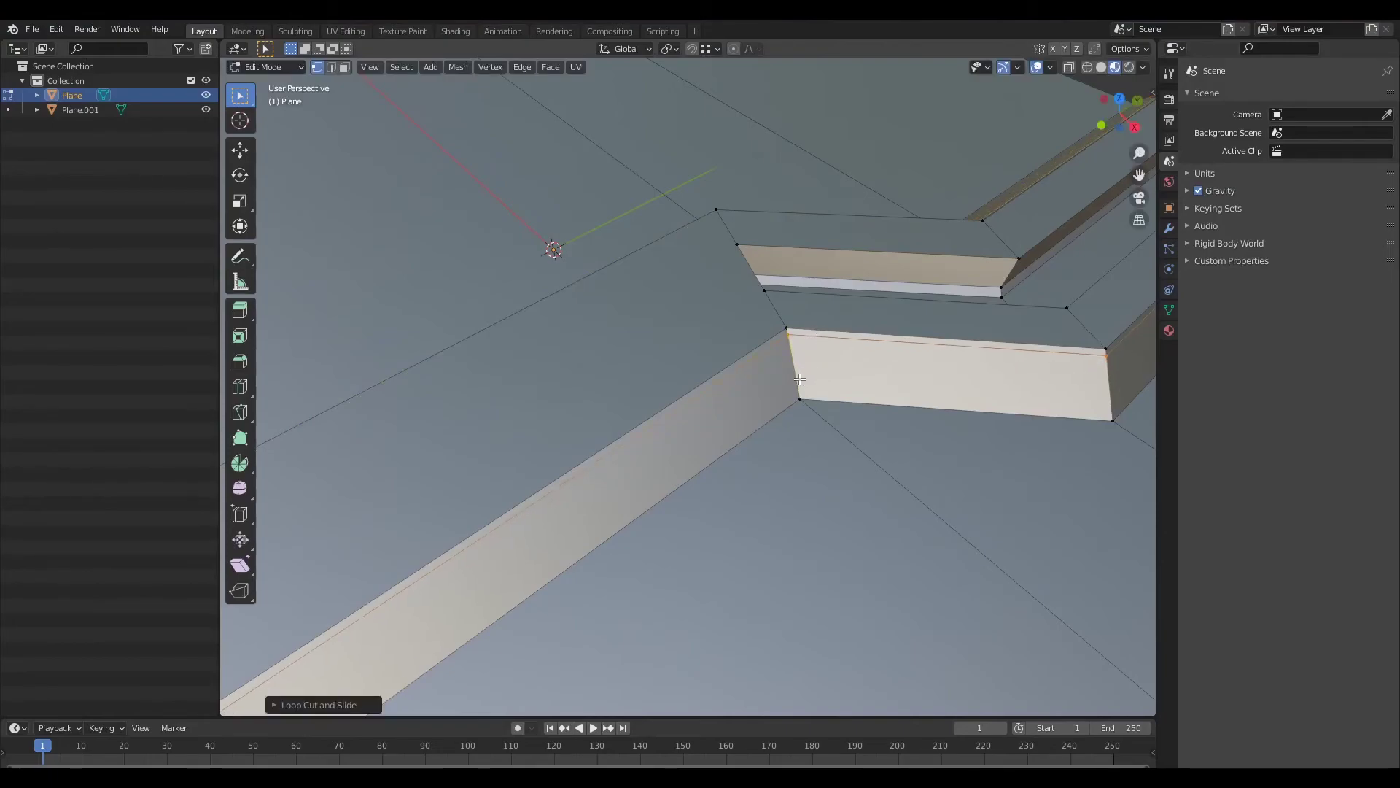
{"action": "key", "text": "ctrl+r"}
{"action": "left_click", "coordinate": [808, 393]}
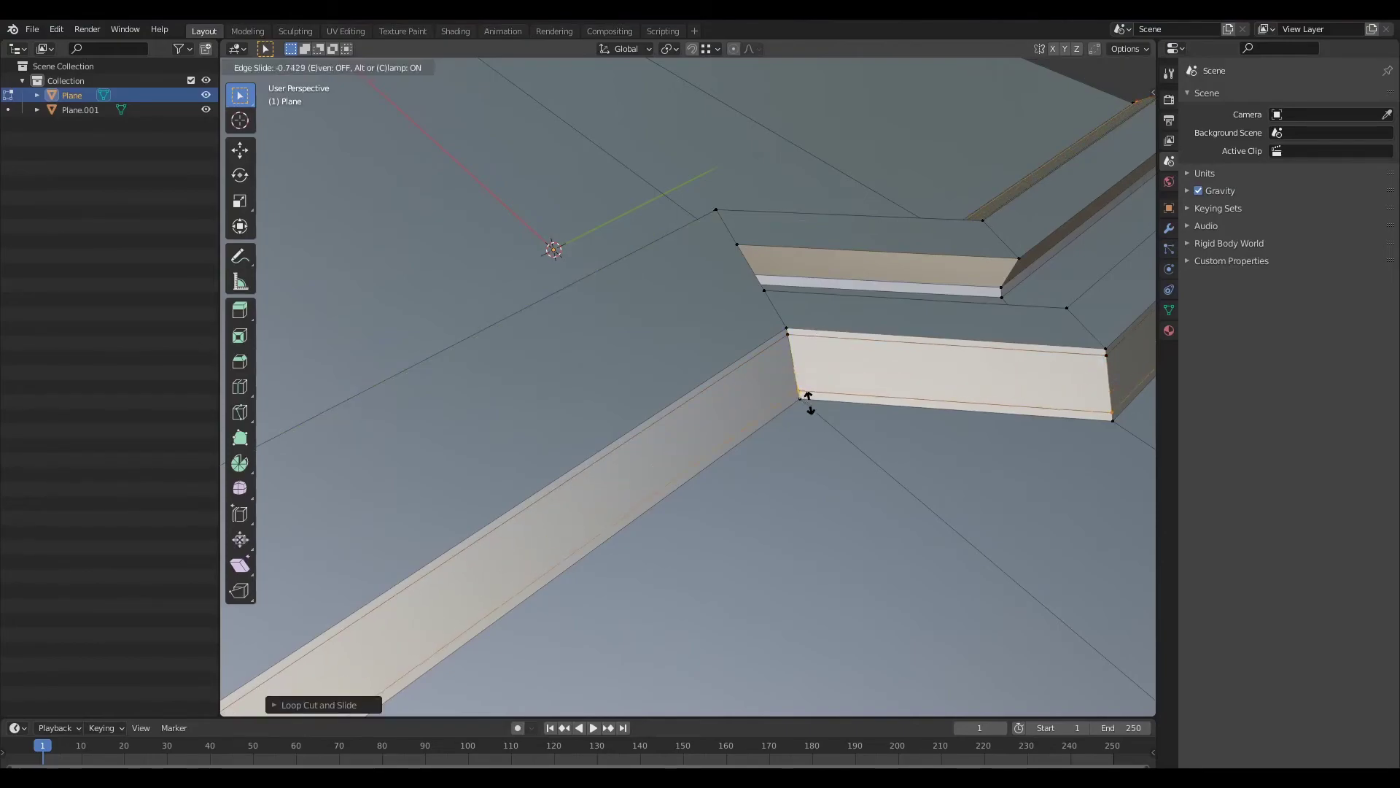
{"action": "left_click", "coordinate": [810, 405]}
{"action": "key", "text": "Tab"}
{"action": "middle_click_drag", "start_coordinate": [856, 358], "coordinate": [819, 350]}
{"action": "key", "text": "Tab"}
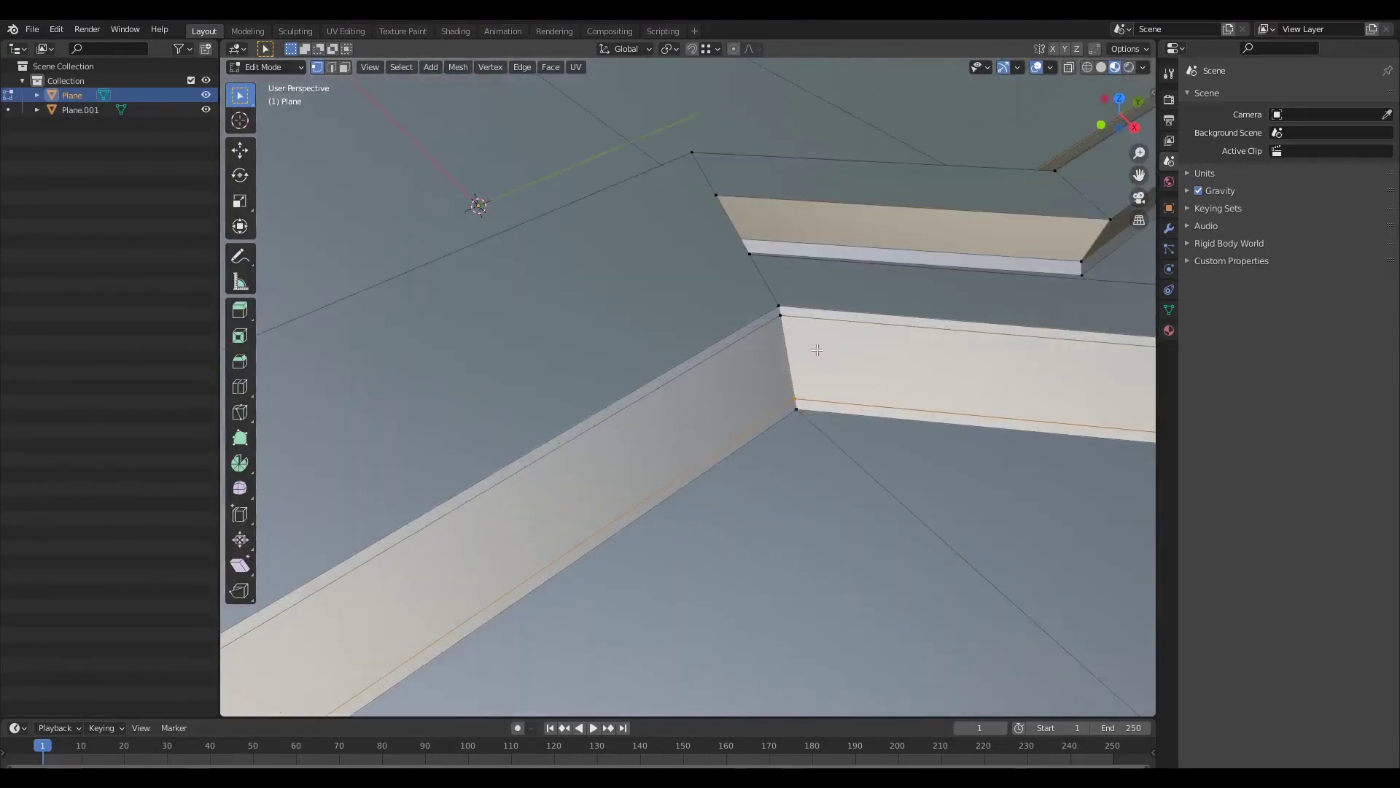
{"action": "scroll", "coordinate": [849, 352], "scroll_direction": "down", "scroll_amount": 5}
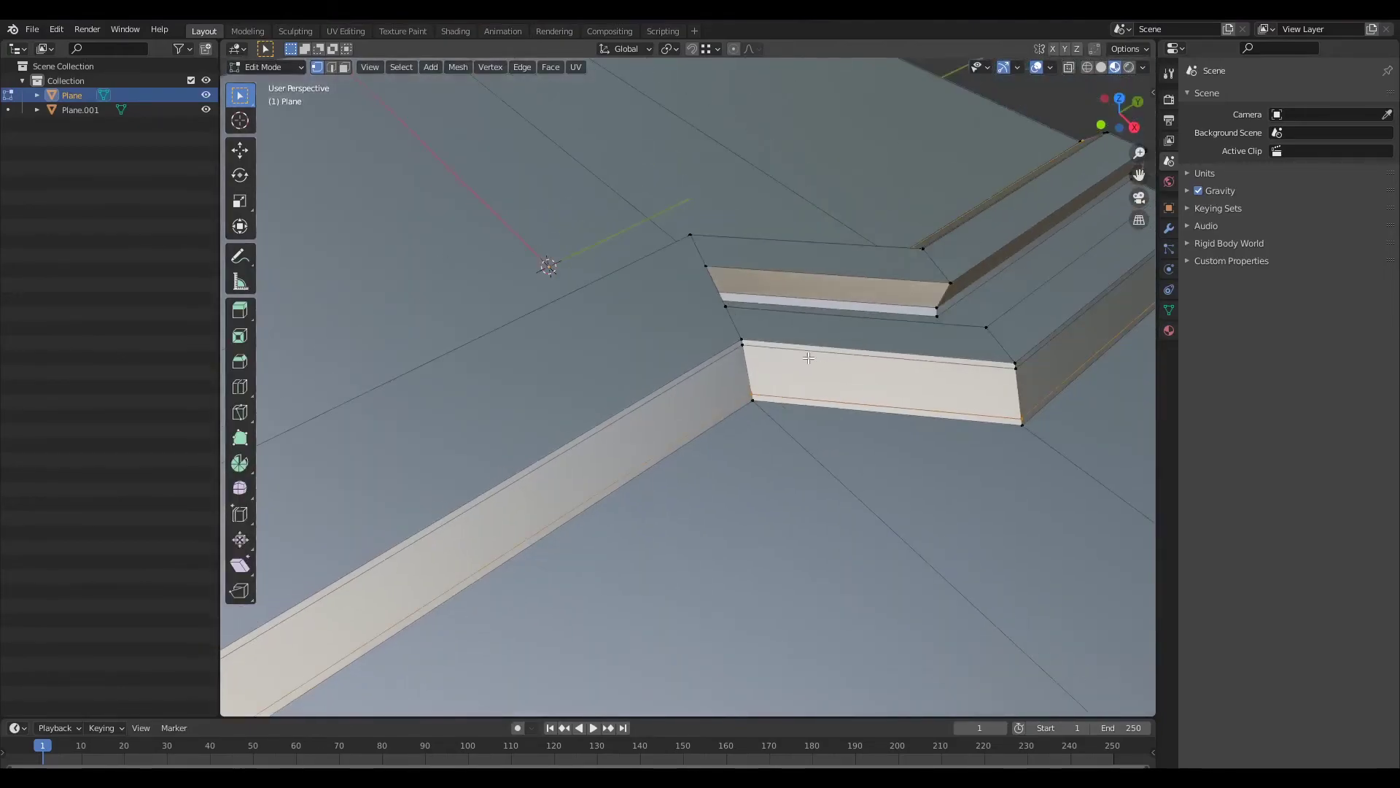
Apply an edge crease of about 0.75 to the three upper edges along the raised band's opposite side.
{"action": "middle_click_drag", "start_coordinate": [823, 370], "coordinate": [731, 395]}
{"action": "scroll", "coordinate": [731, 396], "scroll_direction": "up", "scroll_amount": 3}
{"action": "key", "text": "2"}
{"action": "key", "text": "3"}
{"action": "left_click", "coordinate": [735, 409]}
{"action": "key", "text": "2"}
{"action": "left_click", "coordinate": [715, 399]}
{"action": "left_click", "coordinate": [694, 321], "text": "shift"}
{"action": "left_click", "coordinate": [678, 212], "text": "shift"}
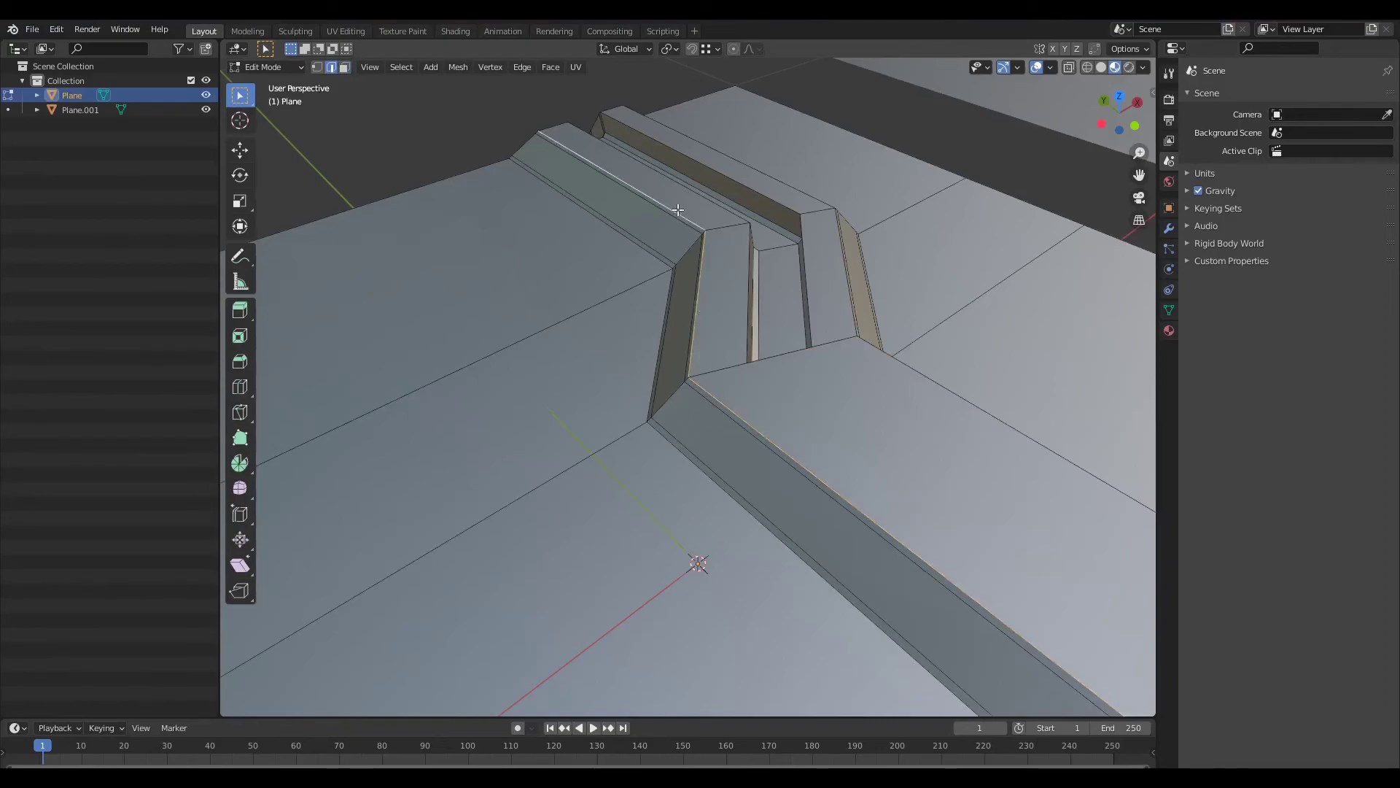
{"action": "right_click", "coordinate": [726, 295]}
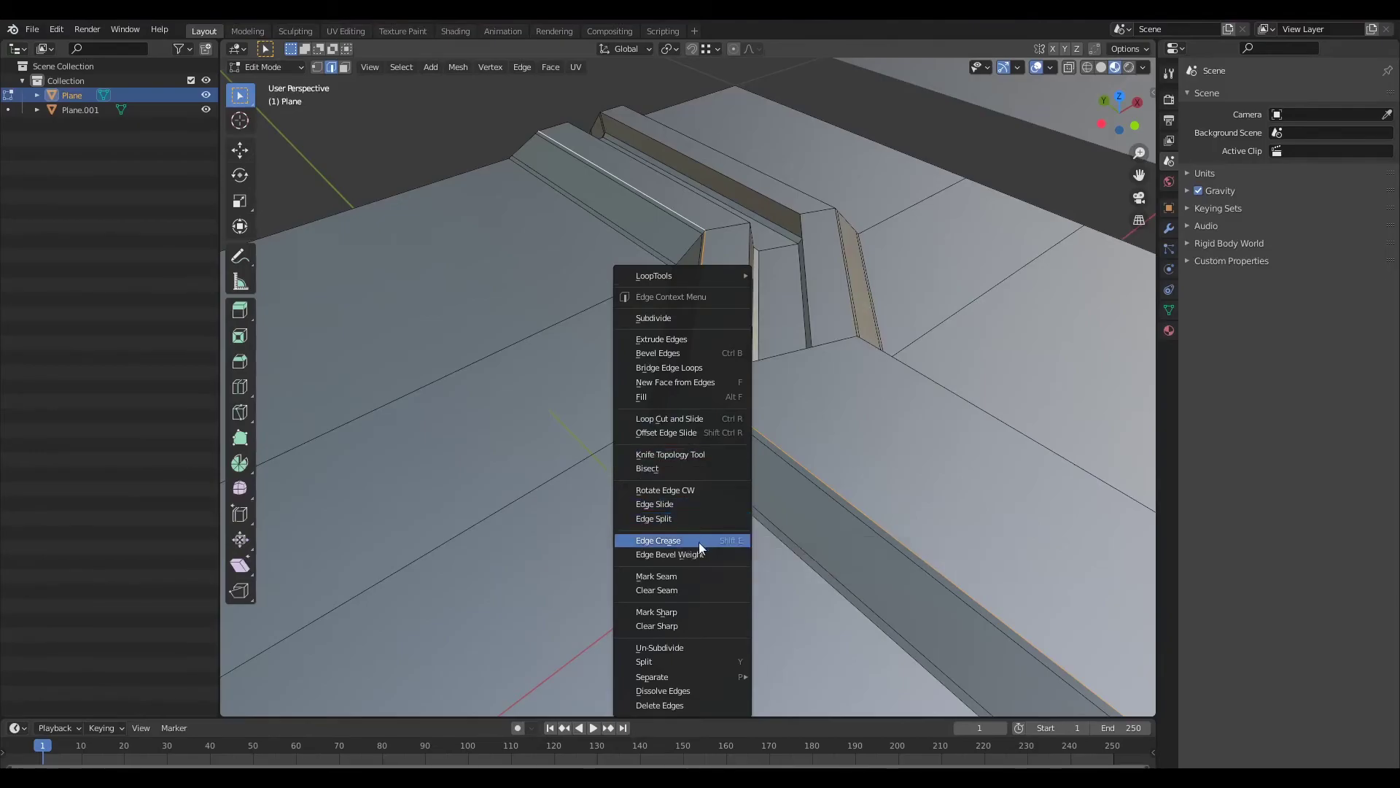
{"action": "left_click", "coordinate": [726, 540]}
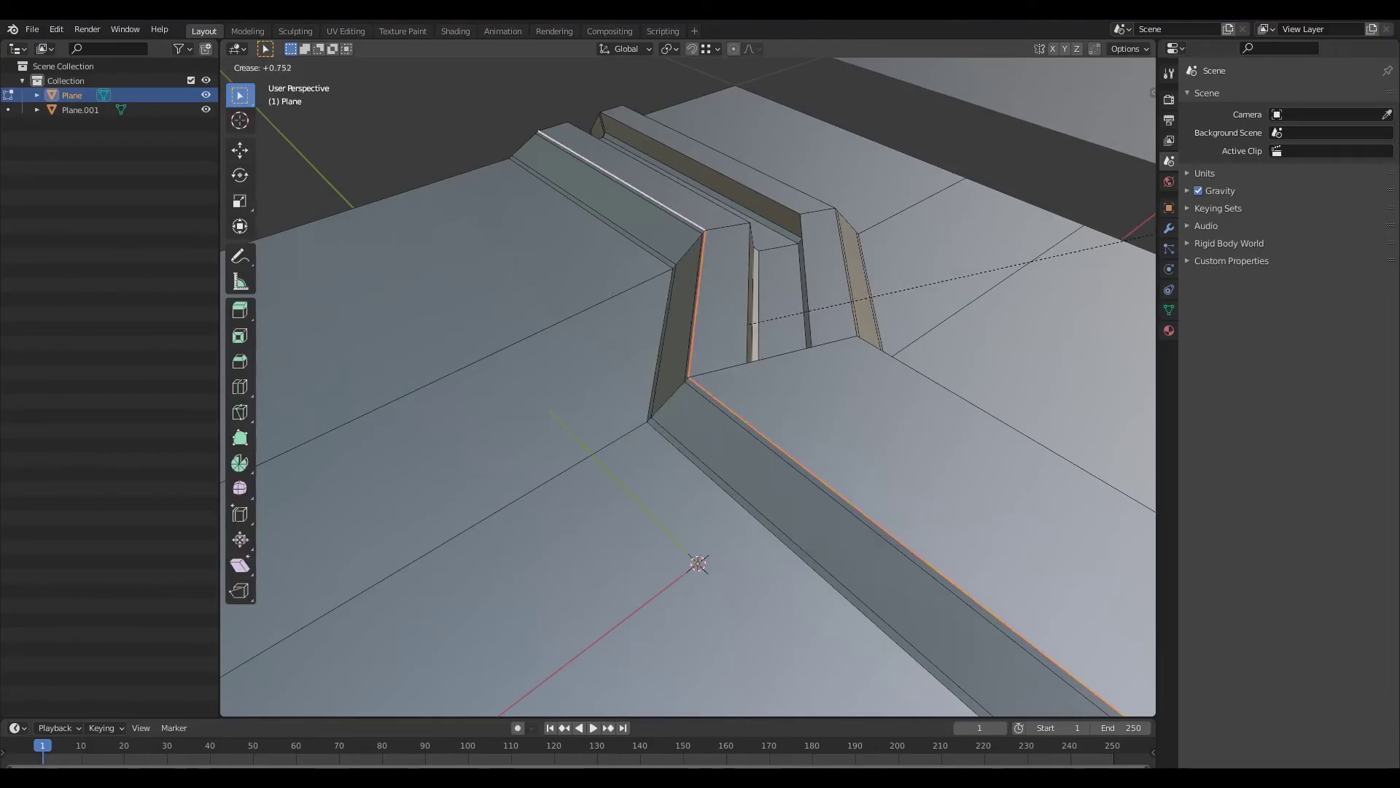
{"action": "left_click", "coordinate": [1112, 241]}
Examine the creased band in Object Mode and compare both planes' shading from the top and oblique views.
{"action": "key", "text": "Tab"}
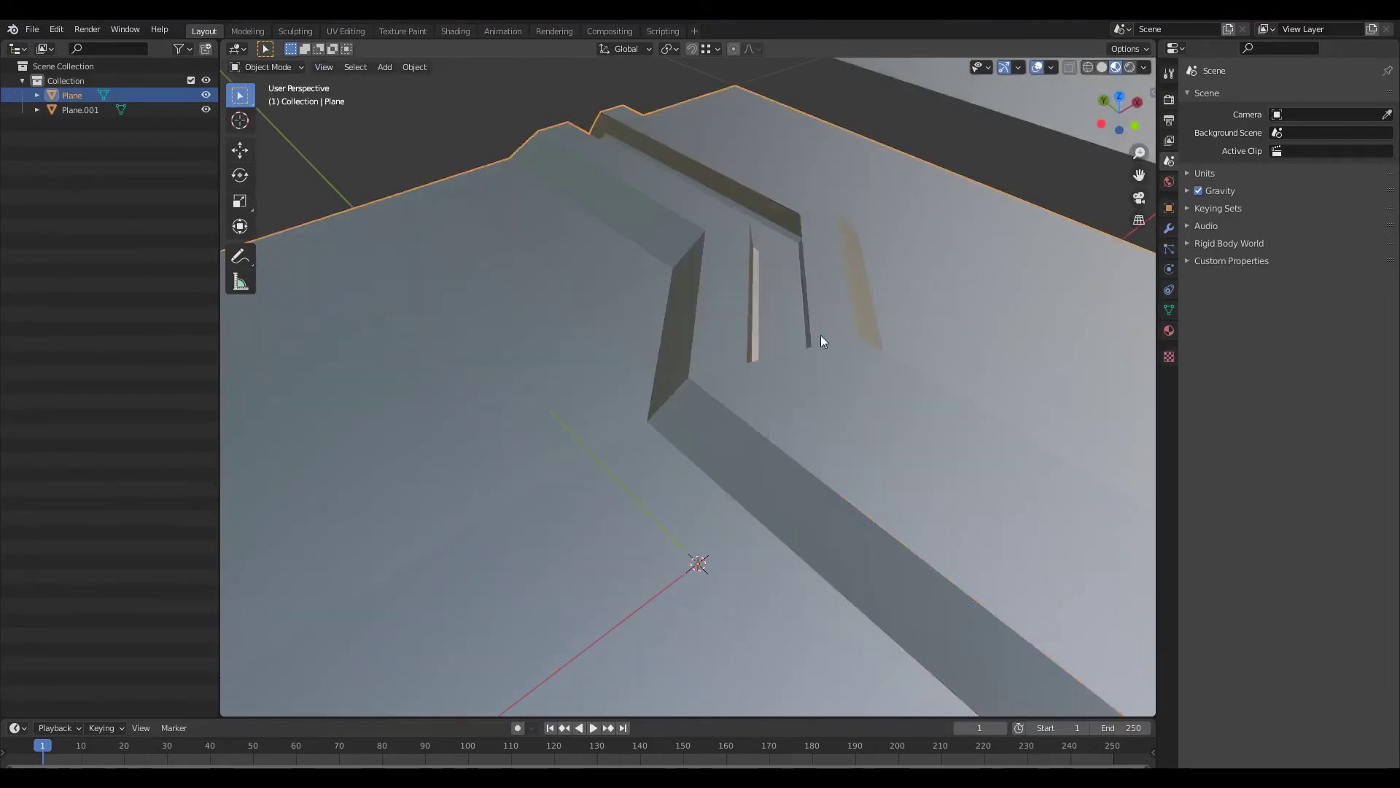
{"action": "key", "text": "Tab"}
{"action": "mouse_move", "coordinate": [680, 410]}
{"action": "middle_mouse_down"}
{"action": "mouse_move", "coordinate": [720, 398]}
{"action": "mouse_move", "coordinate": [706, 408]}
{"action": "middle_mouse_up"}
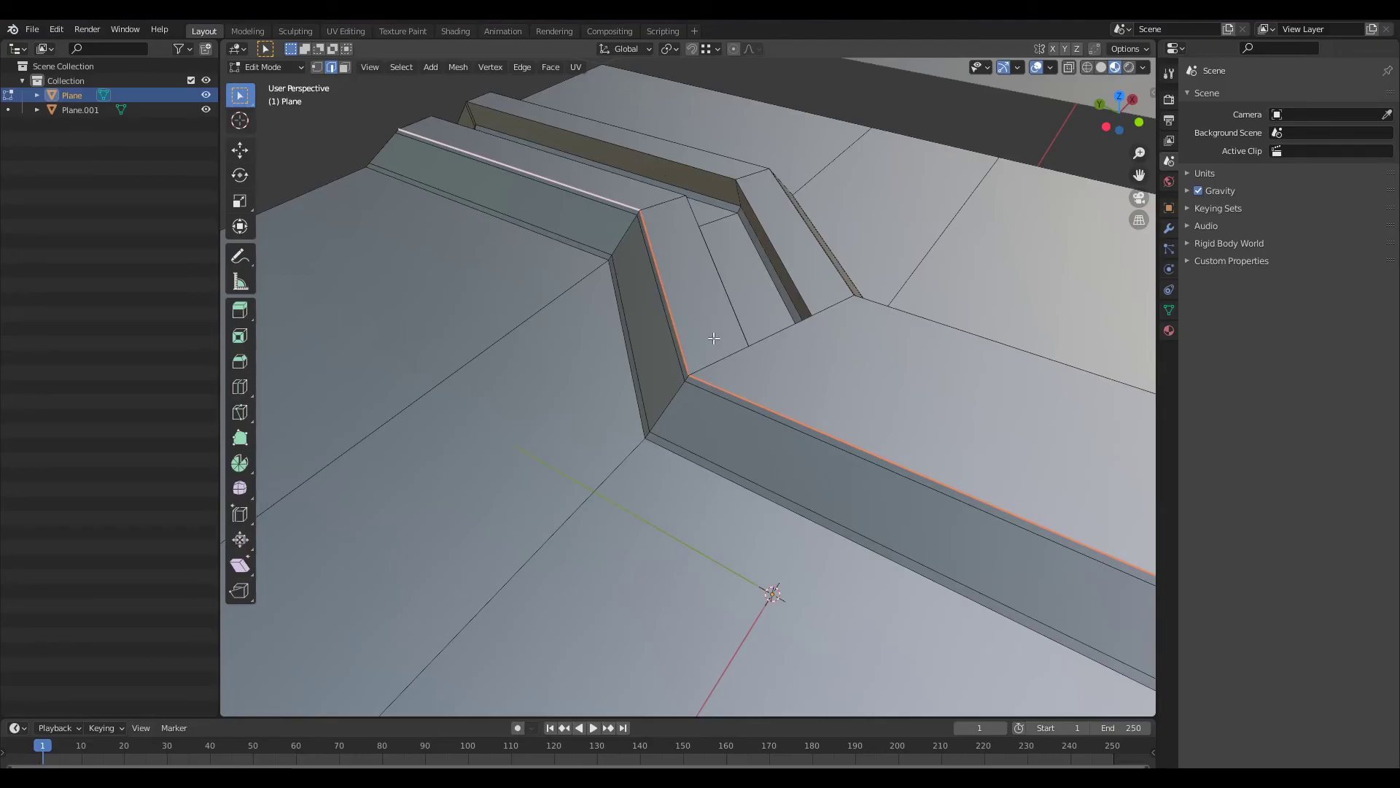
{"action": "key", "text": "Tab"}
{"action": "middle_click_drag", "start_coordinate": [681, 291], "coordinate": [824, 191]}
{"action": "key", "text": "KP_7"}
{"action": "scroll", "coordinate": [854, 292], "scroll_direction": "down", "scroll_amount": 5}
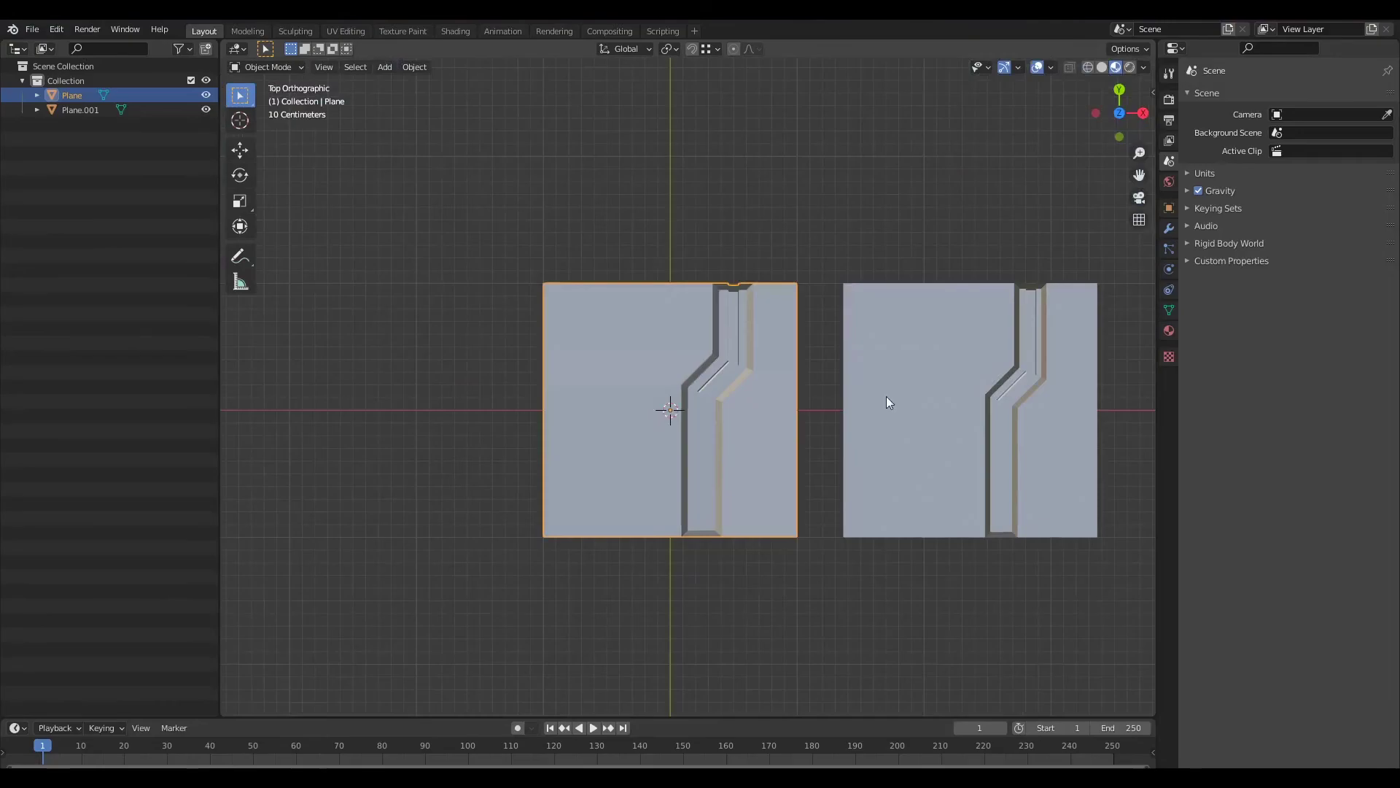
{"action": "scroll", "coordinate": [937, 430], "scroll_direction": "up", "scroll_amount": 1}
{"action": "middle_click_drag", "start_coordinate": [940, 432], "coordinate": [779, 419], "text": "shift"}
{"action": "scroll", "coordinate": [808, 421], "scroll_direction": "up", "scroll_amount": 2}
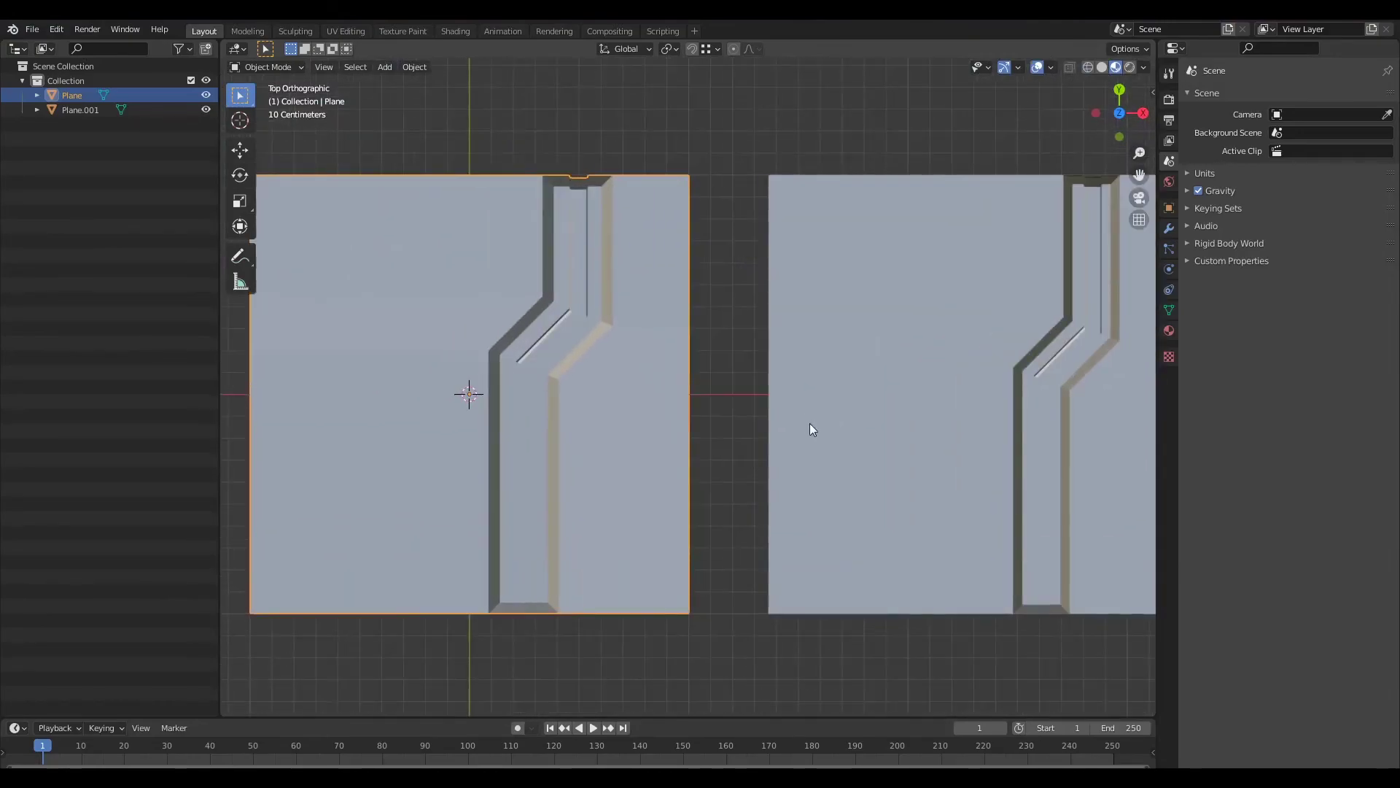
{"action": "scroll", "coordinate": [809, 423], "scroll_direction": "down", "scroll_amount": 1}
{"action": "left_click", "coordinate": [808, 424]}
{"action": "middle_click_drag", "start_coordinate": [945, 464], "coordinate": [738, 398]}
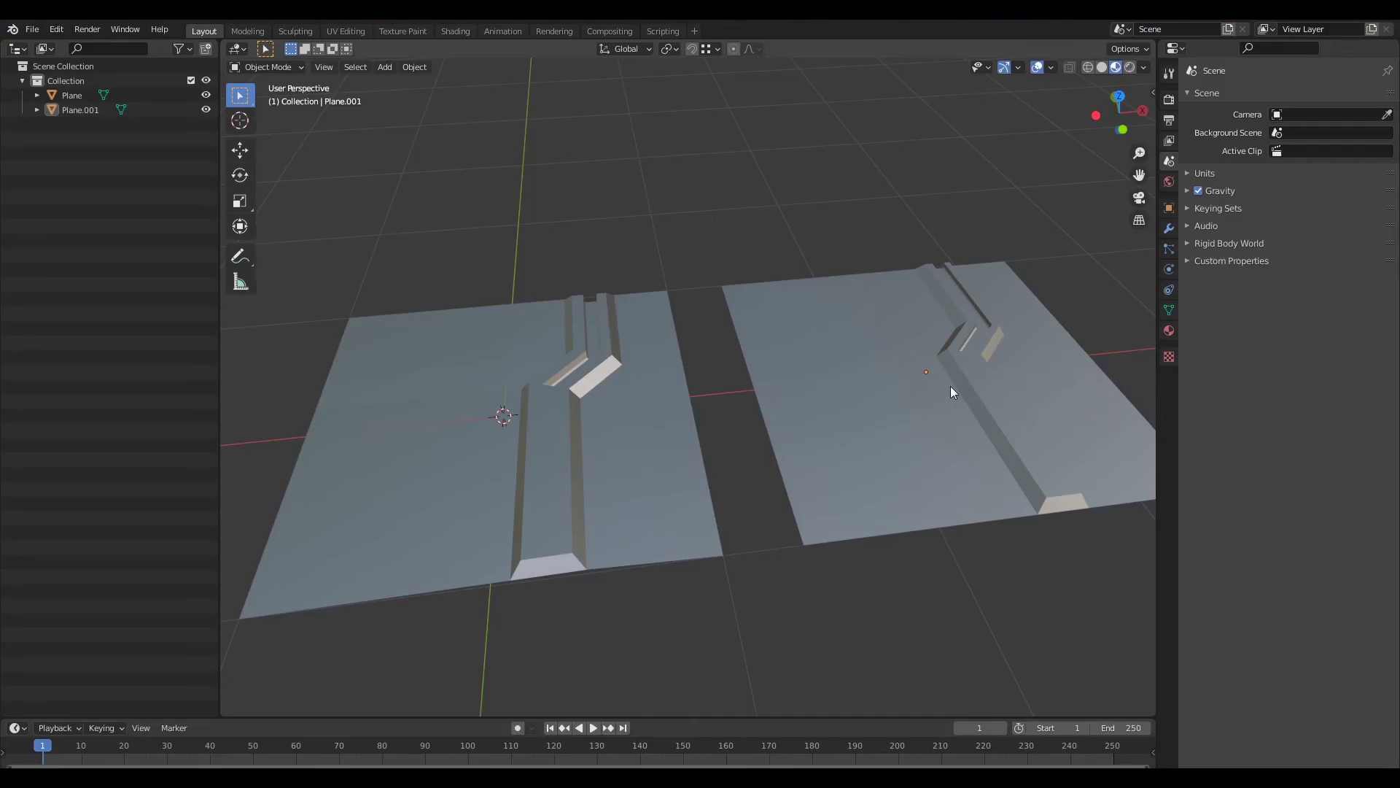
{"action": "middle_click_drag", "start_coordinate": [935, 459], "coordinate": [899, 467]}
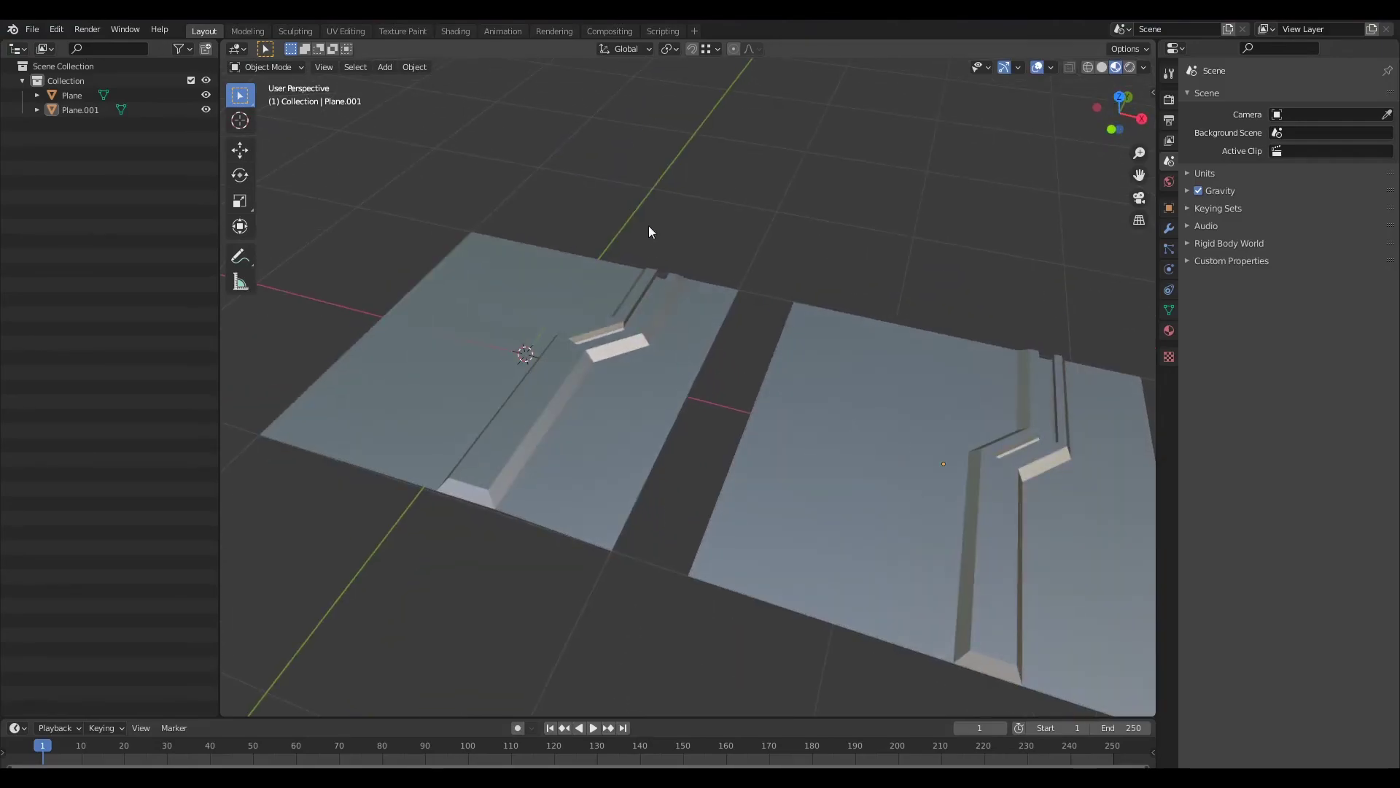
Delete both planes from the scene.
{"action": "key", "text": "a"}
{"action": "key", "text": "x"}
{"action": "left_click", "coordinate": [839, 446]}
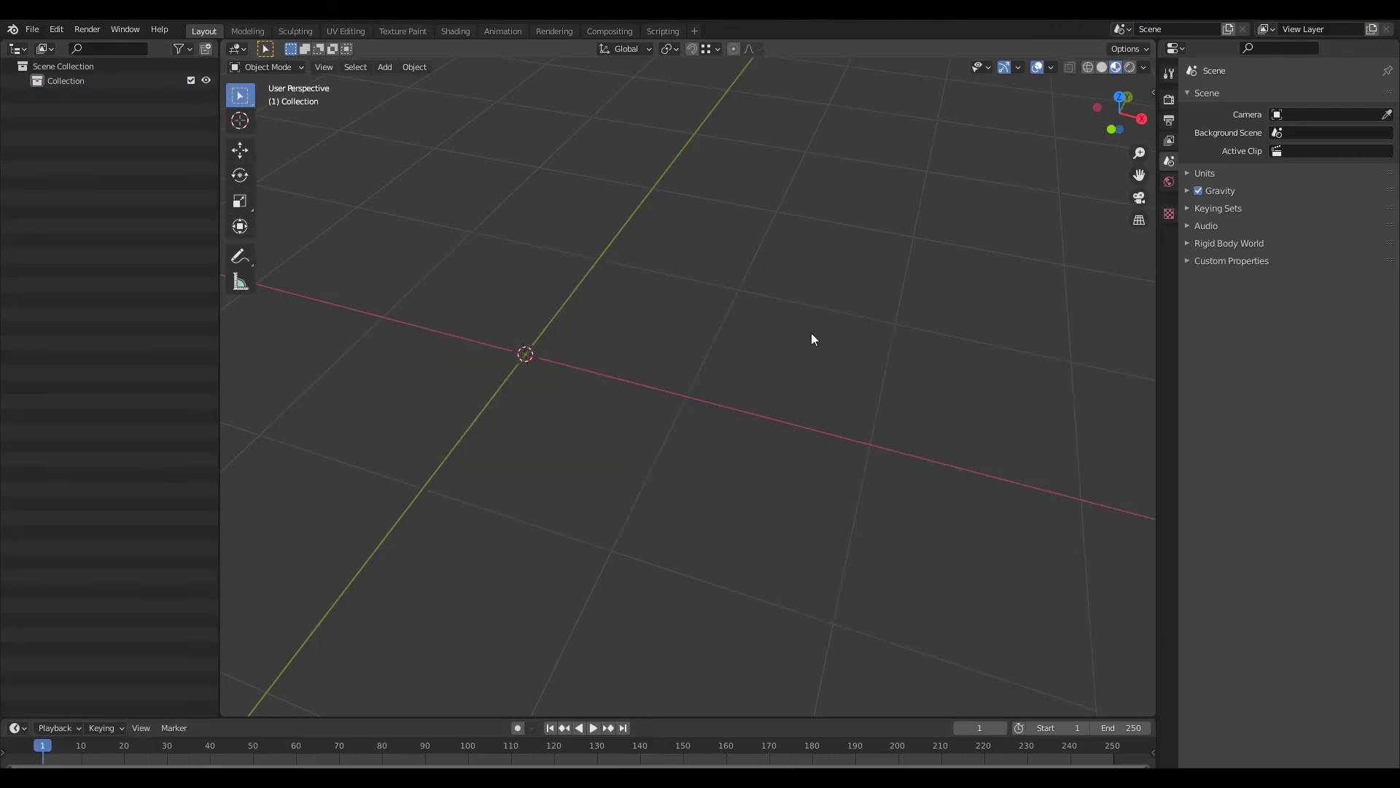
{"action": "key", "text": "shift+a"}
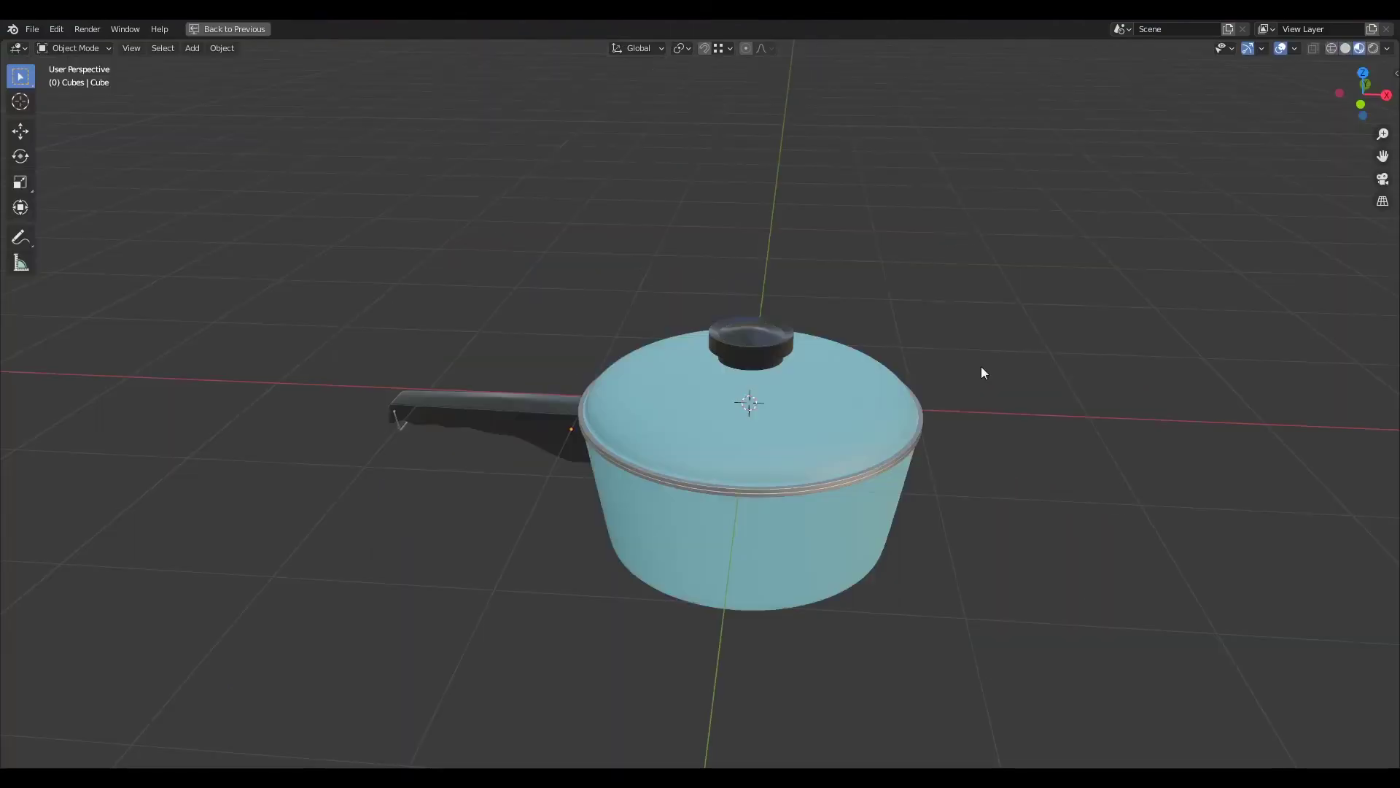
Examine the saucepan model with its lid, knob and handle from several angles.
{"action": "middle_click_drag", "start_coordinate": [866, 369], "coordinate": [838, 360]}
{"action": "scroll", "coordinate": [825, 291], "scroll_direction": "up", "scroll_amount": 3}
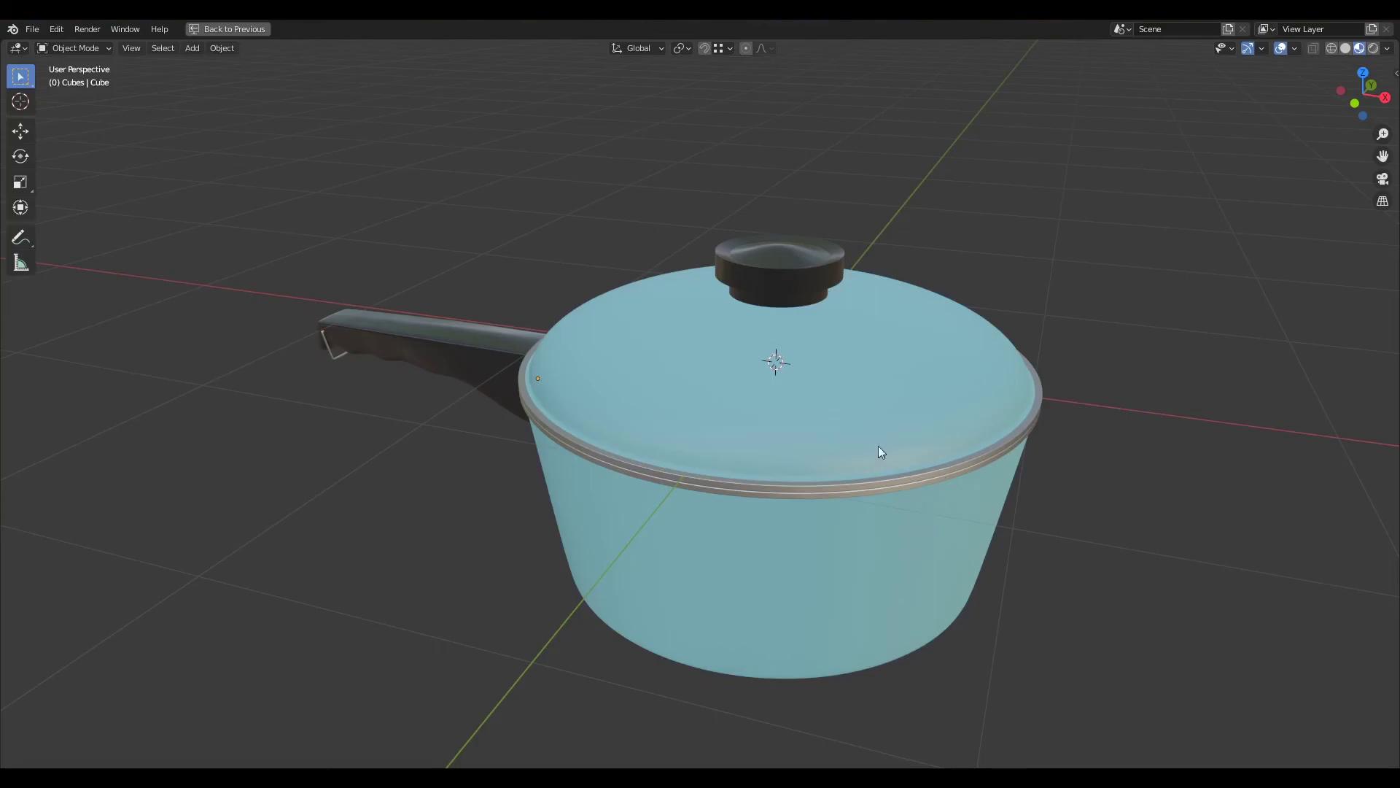
{"action": "scroll", "coordinate": [878, 446], "scroll_direction": "down", "scroll_amount": 3}
{"action": "middle_click_drag", "start_coordinate": [692, 443], "coordinate": [752, 456]}
{"action": "scroll", "coordinate": [753, 458], "scroll_direction": "up", "scroll_amount": 3}
{"action": "middle_click_drag", "start_coordinate": [784, 359], "coordinate": [764, 420], "text": "shift"}
{"action": "left_click", "coordinate": [922, 270]}
{"action": "scroll", "coordinate": [925, 339], "scroll_direction": "up", "scroll_amount": 2}
{"action": "scroll", "coordinate": [853, 413], "scroll_direction": "down", "scroll_amount": 3}
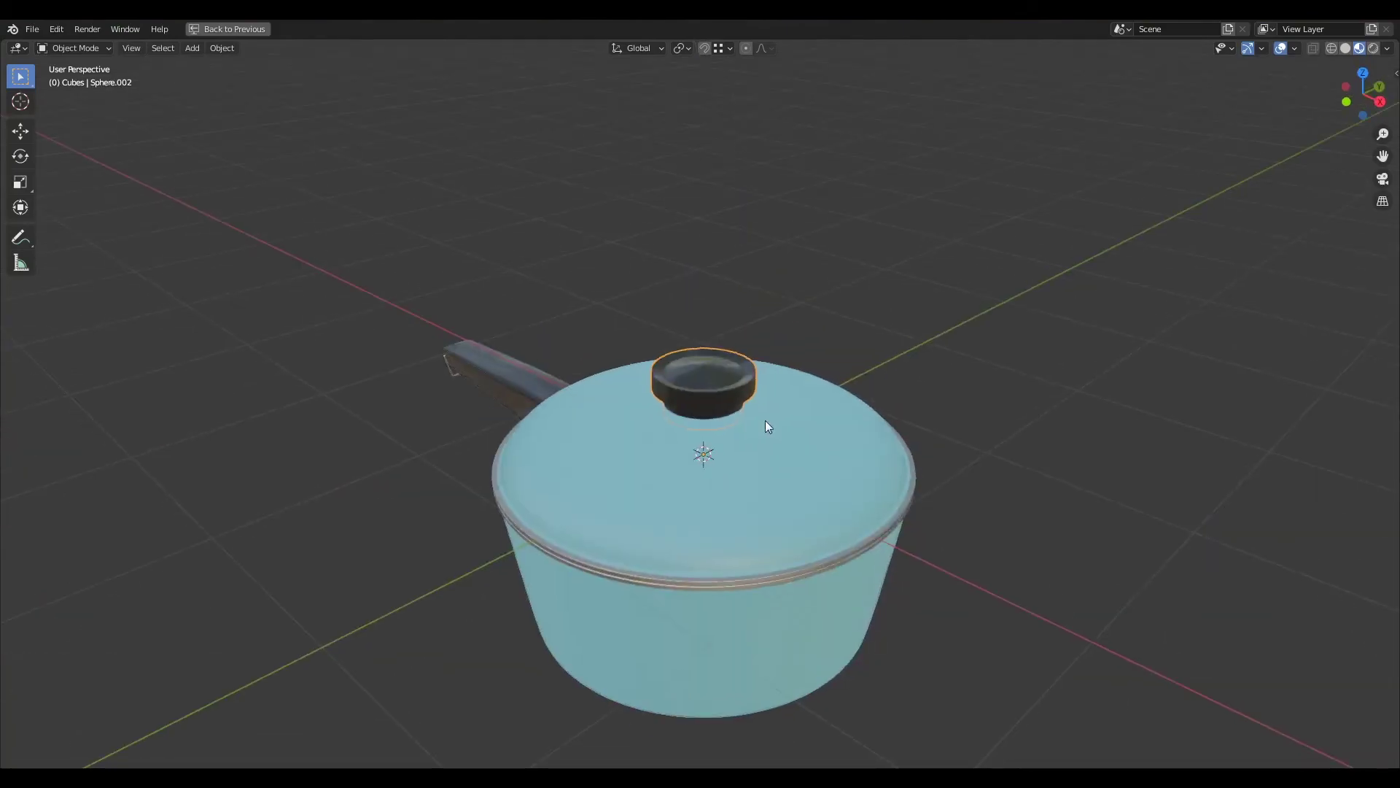
{"action": "scroll", "coordinate": [729, 432], "scroll_direction": "up", "scroll_amount": 1}
{"action": "middle_click_drag", "start_coordinate": [684, 449], "coordinate": [843, 365]}
Examine how the saucepan is split into objects by selecting its handle, lid knob and body individually.
{"action": "left_click", "coordinate": [846, 342]}
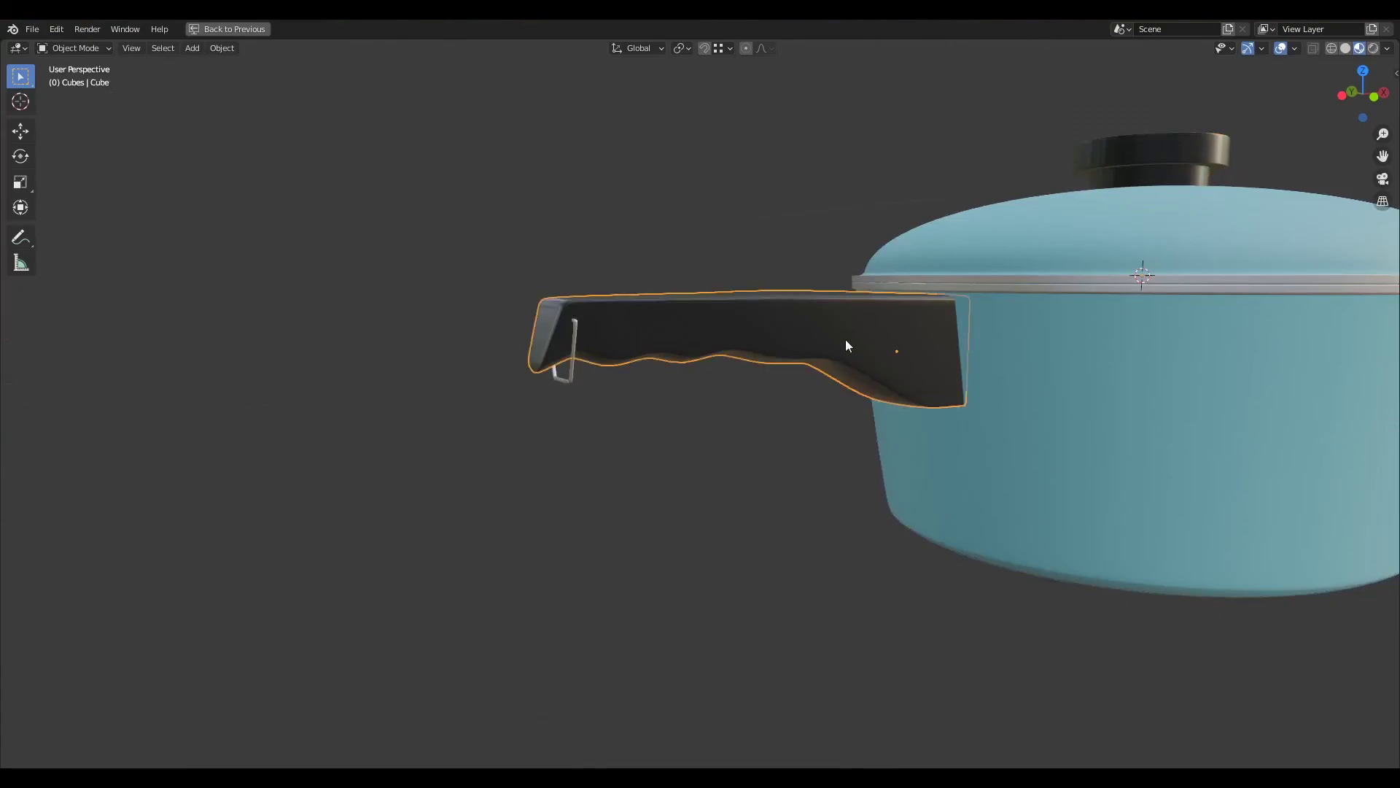
{"action": "middle_click_drag", "start_coordinate": [926, 489], "coordinate": [899, 487]}
{"action": "left_click", "coordinate": [1186, 162]}
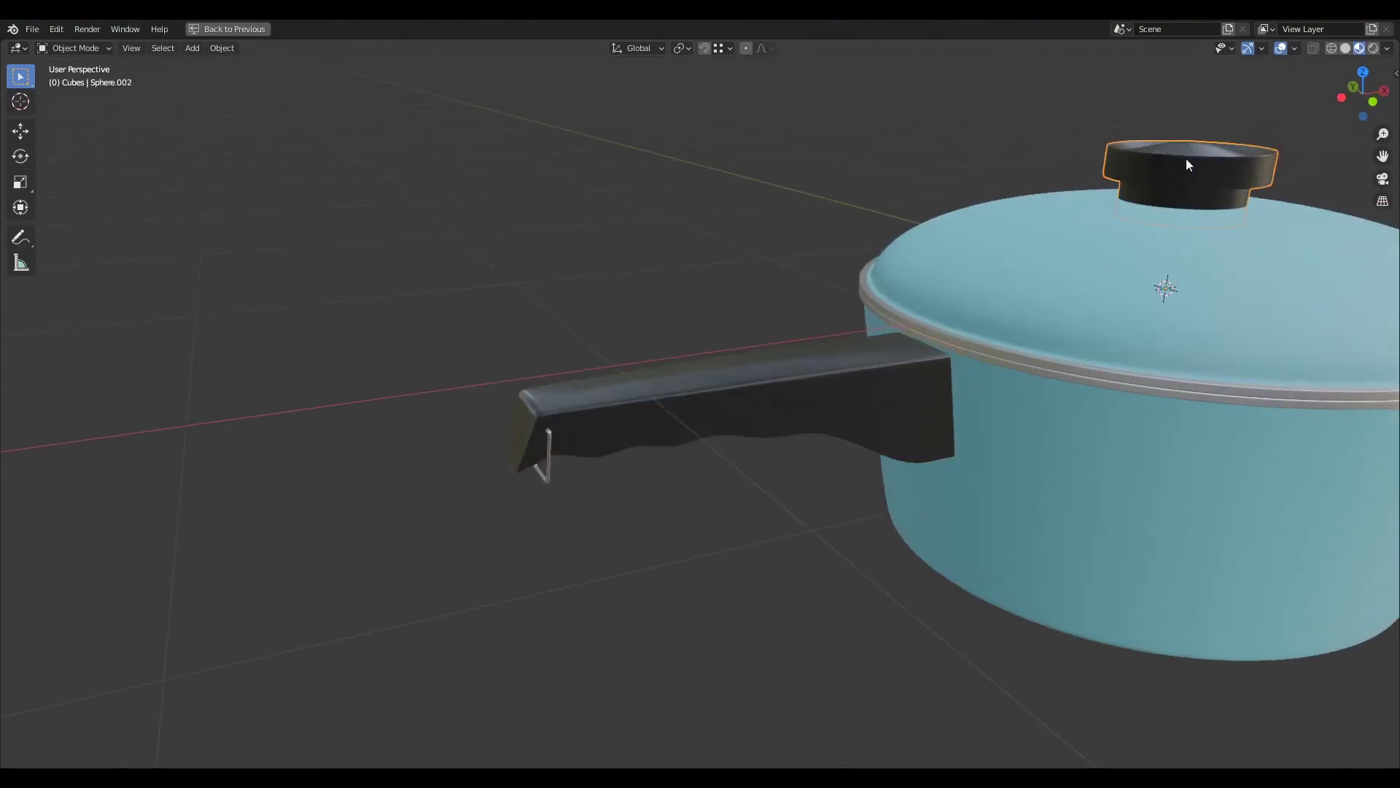
{"action": "middle_click_drag", "start_coordinate": [1143, 345], "coordinate": [1121, 262]}
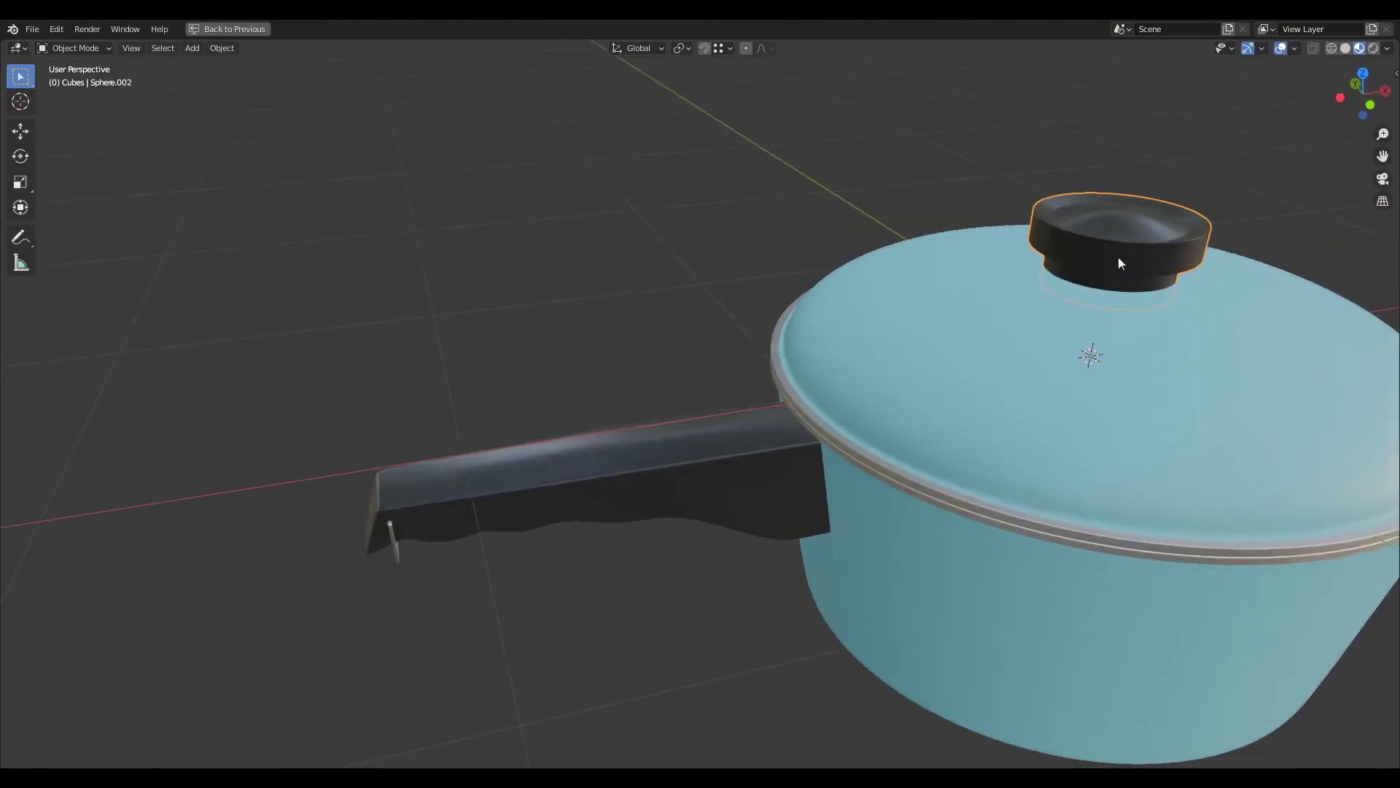
{"action": "left_click", "coordinate": [1021, 401]}
{"action": "middle_click_drag", "start_coordinate": [1021, 402], "coordinate": [957, 489]}
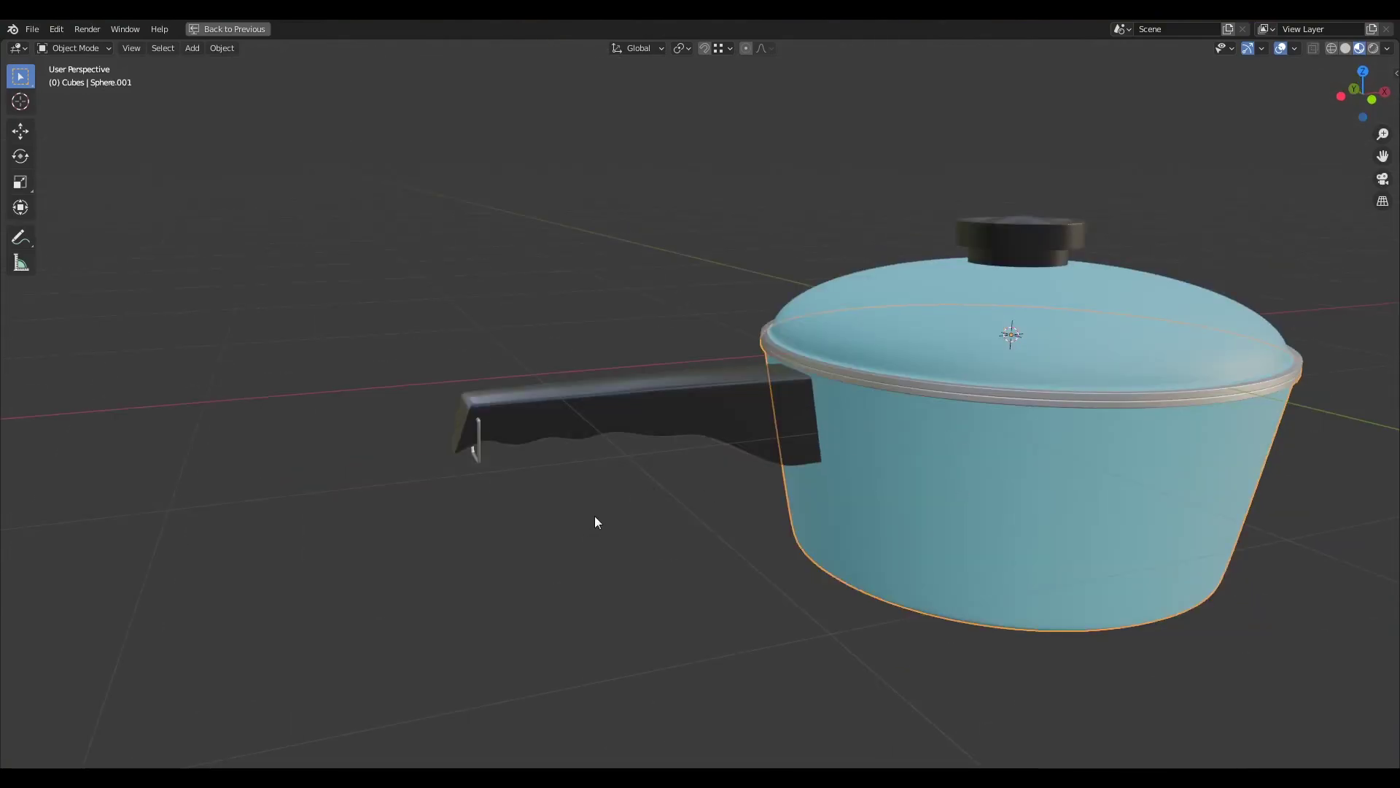
{"action": "middle_click_drag", "start_coordinate": [595, 517], "coordinate": [680, 505], "text": "shift"}
{"action": "left_click", "coordinate": [751, 373]}
{"action": "scroll", "coordinate": [912, 489], "scroll_direction": "down", "scroll_amount": 3}
{"action": "scroll", "coordinate": [944, 480], "scroll_direction": "up", "scroll_amount": 2}
{"action": "middle_click_drag", "start_coordinate": [988, 437], "coordinate": [838, 488], "text": "shift"}
{"action": "left_click", "coordinate": [1075, 227]}
{"action": "middle_click_drag", "start_coordinate": [1031, 395], "coordinate": [971, 397]}
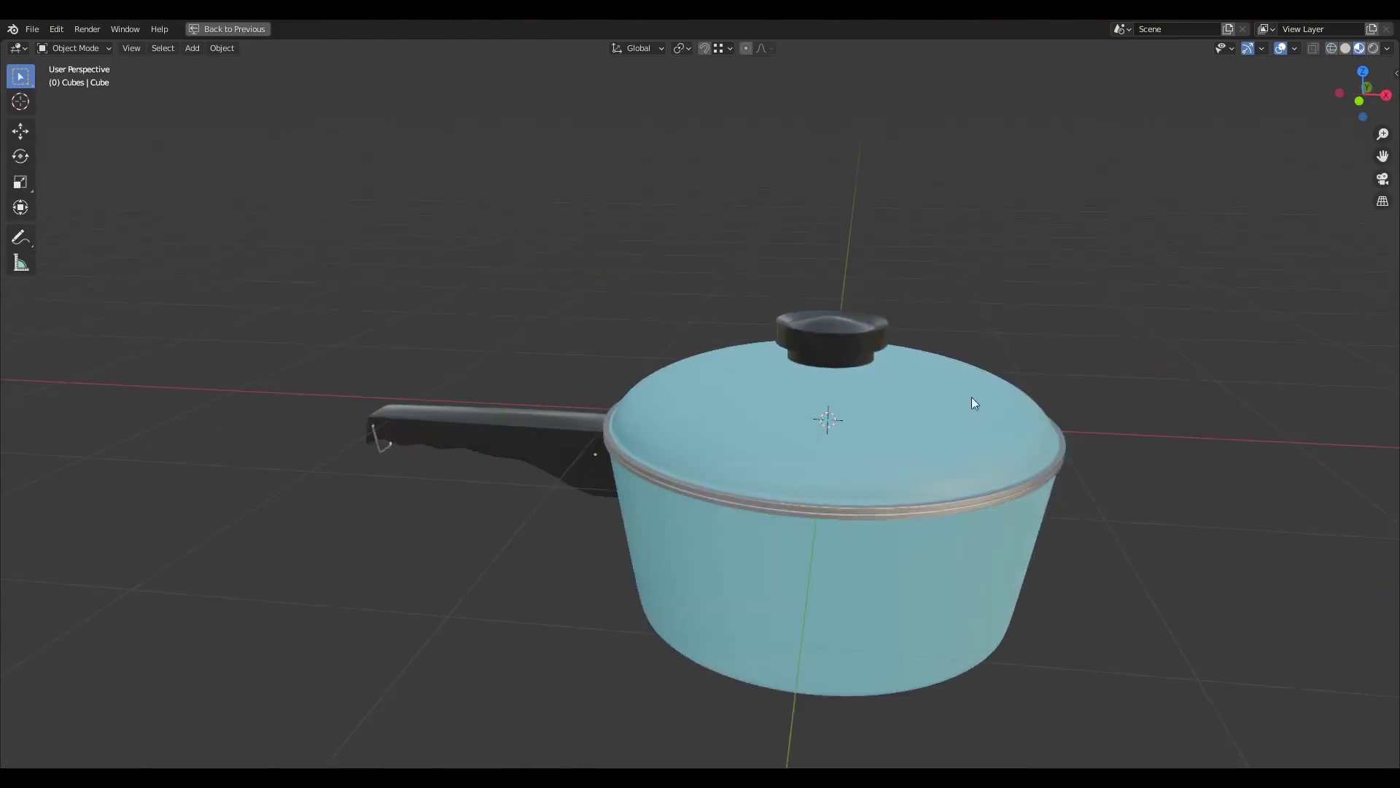
{"action": "scroll", "coordinate": [973, 425], "scroll_direction": "up", "scroll_amount": 1}
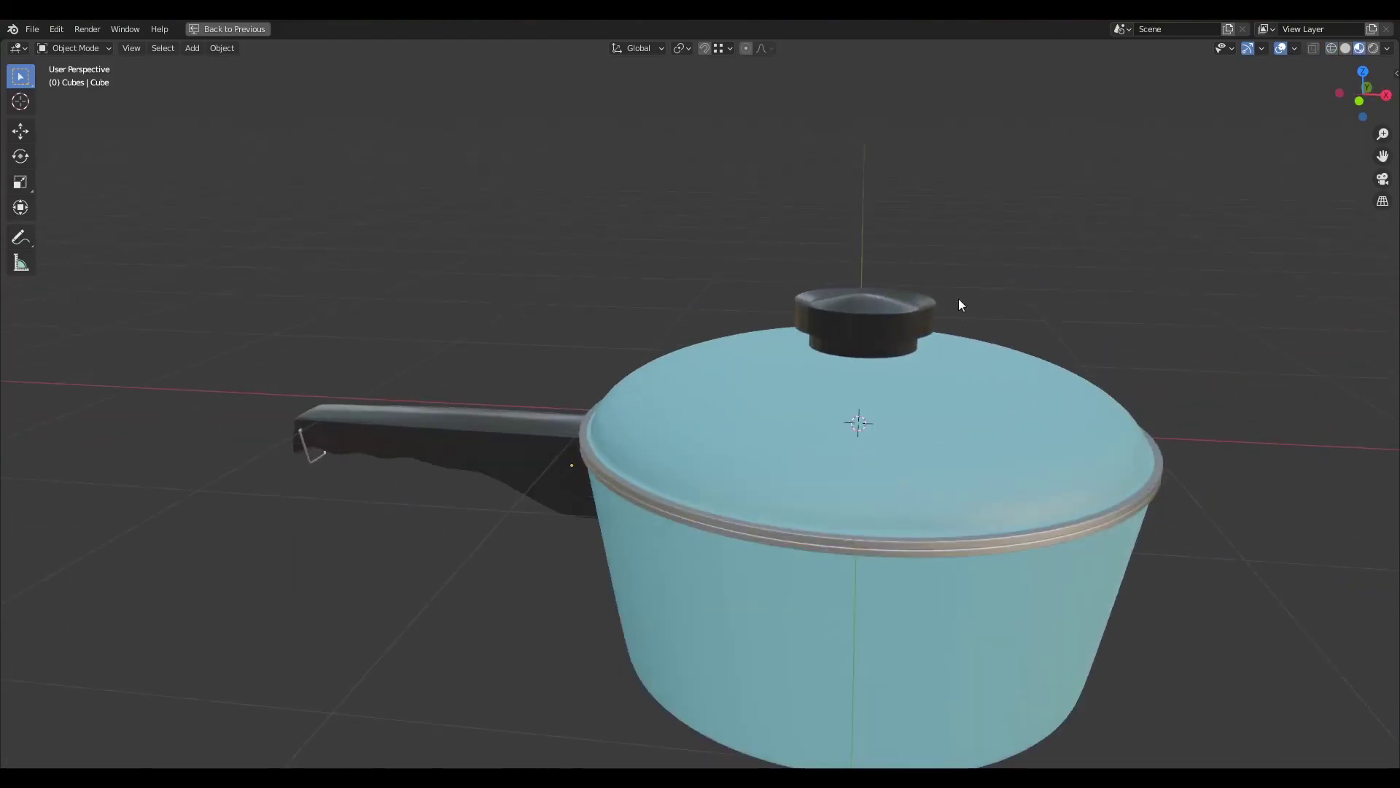
Move the lid knob about 0.22 m up along Z, clear of the lid.
{"action": "left_click", "coordinate": [923, 331]}
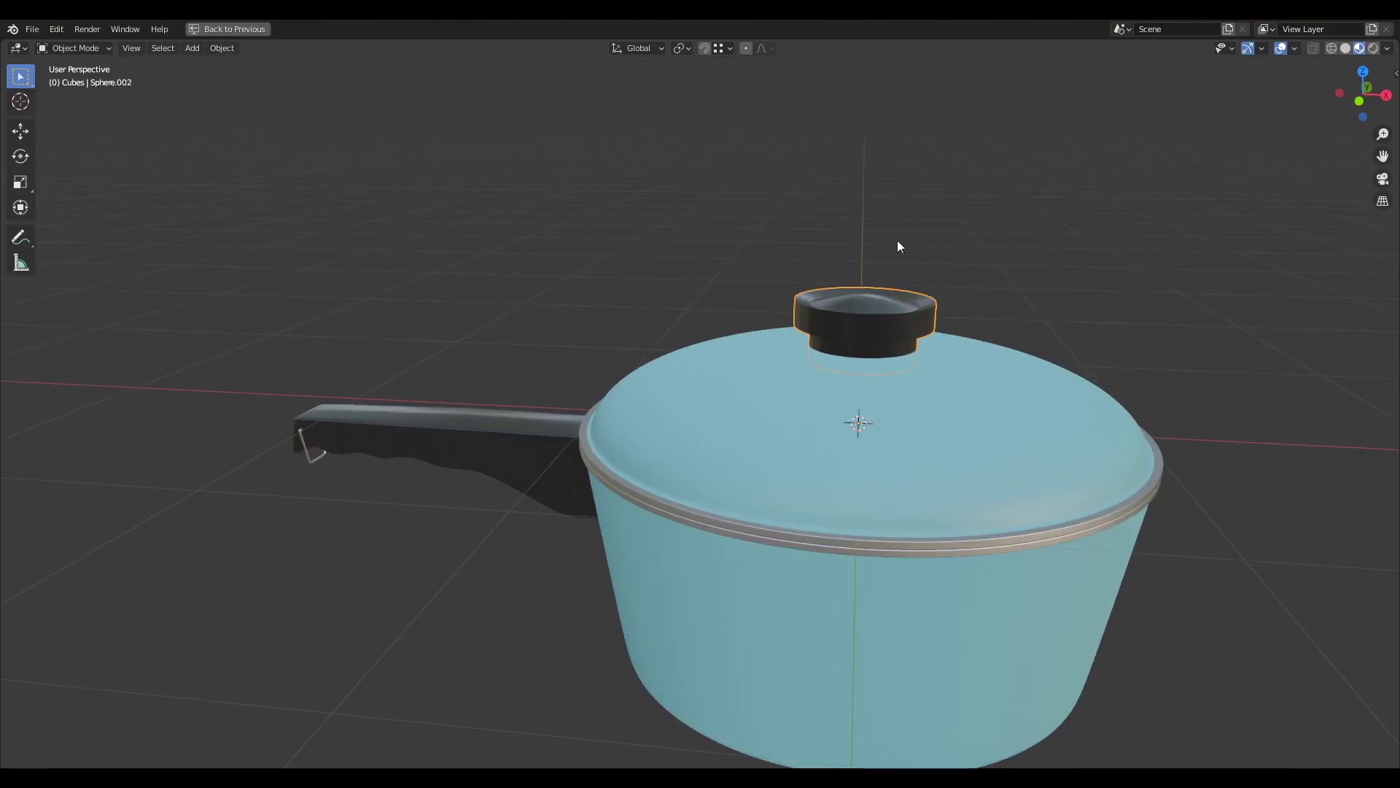
{"action": "key", "text": "g"}
{"action": "key", "text": "z"}
{"action": "left_click", "coordinate": [883, 215]}
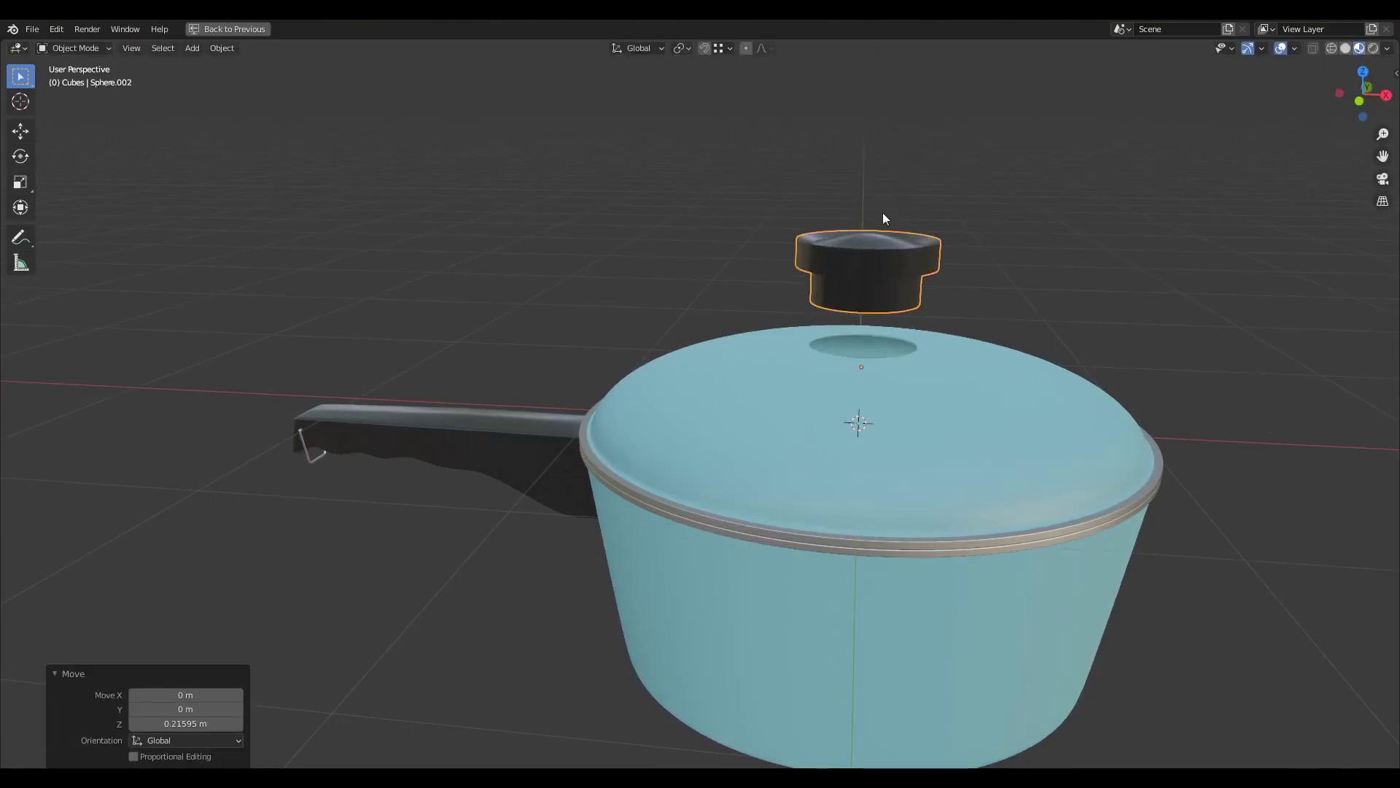
Move the handle about 0.31 m along negative X, away from the pot body, and inspect the detached parts.
{"action": "left_click", "coordinate": [544, 475]}
{"action": "key", "text": "g"}
{"action": "key", "text": "x"}
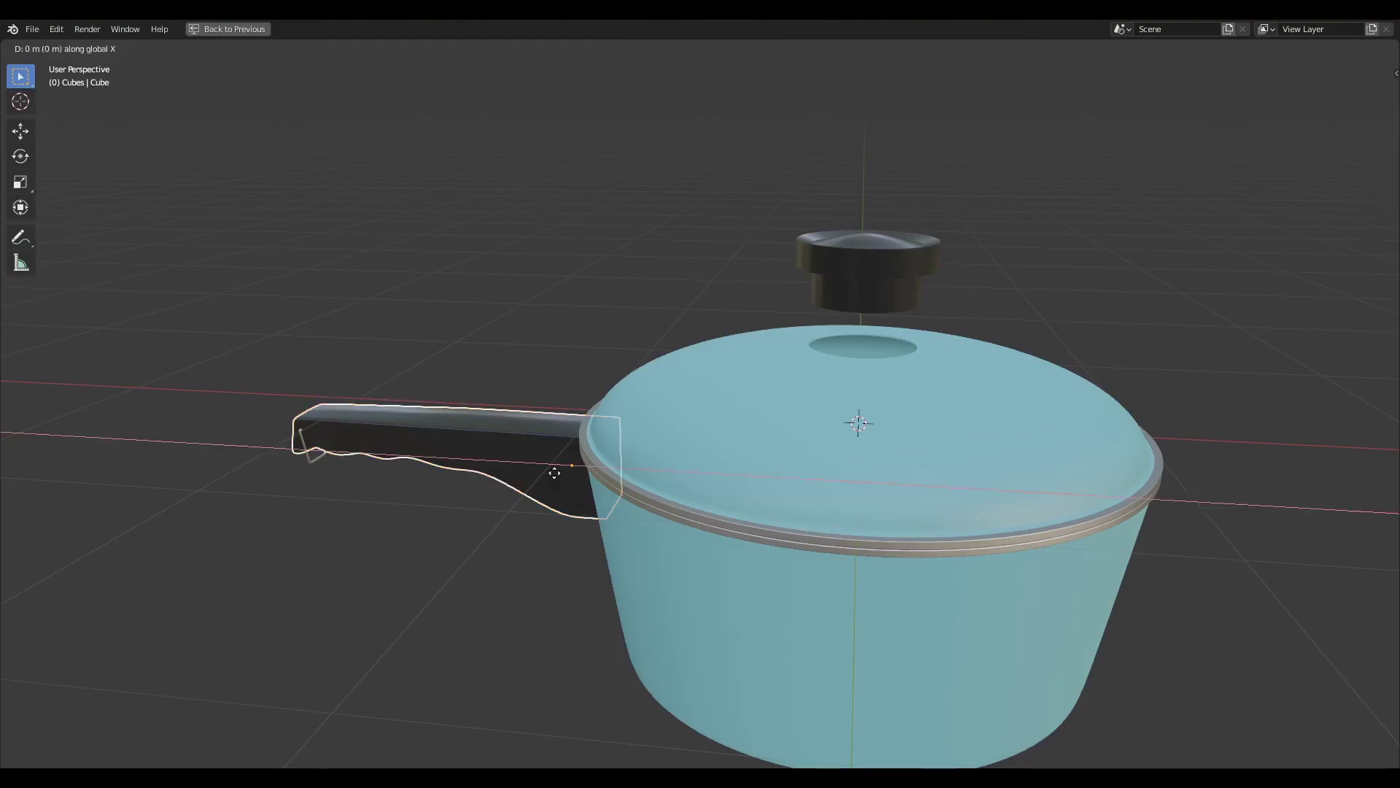
{"action": "left_click", "coordinate": [479, 479]}
{"action": "scroll", "coordinate": [503, 492], "scroll_direction": "down", "scroll_amount": 6}
{"action": "middle_click_drag", "start_coordinate": [521, 499], "coordinate": [598, 501]}
{"action": "scroll", "coordinate": [600, 502], "scroll_direction": "up", "scroll_amount": 5}
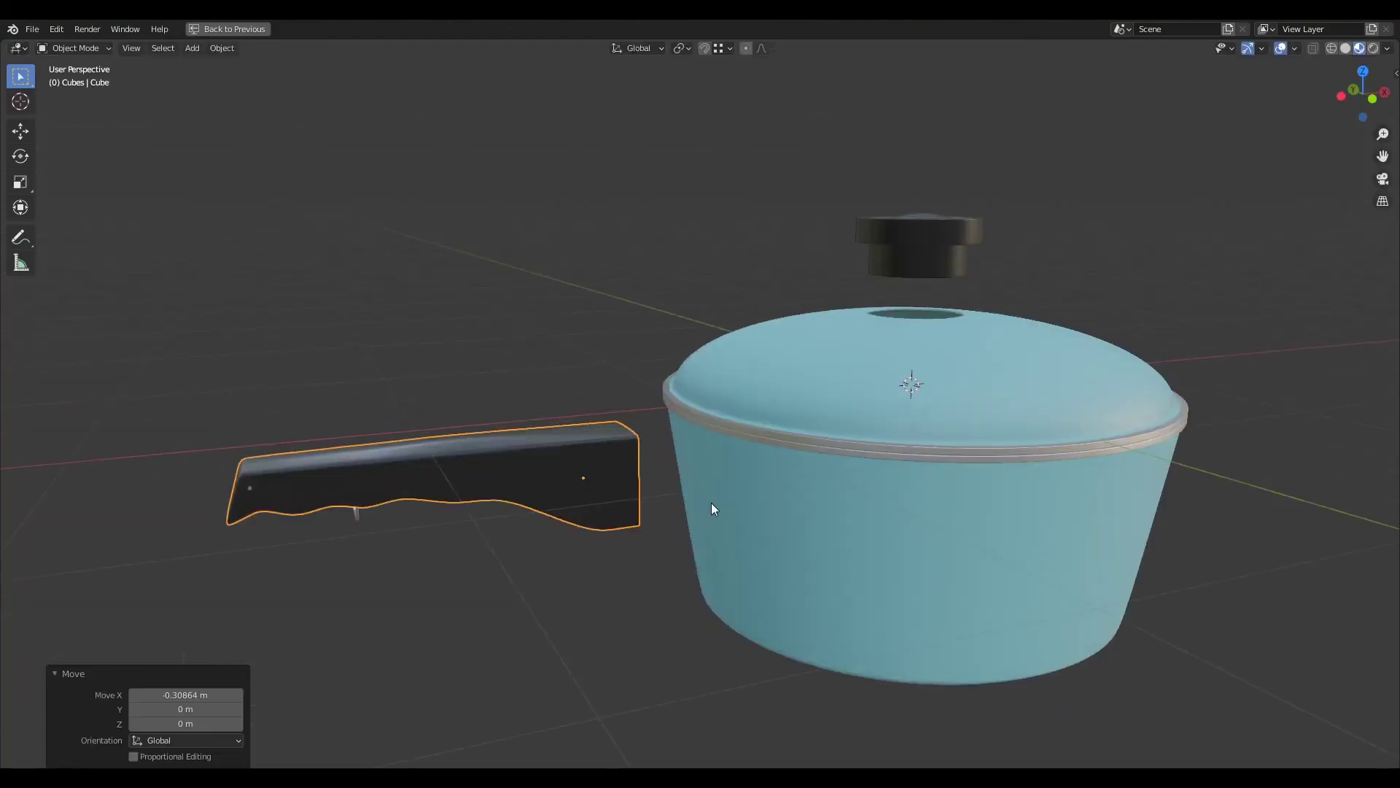
{"action": "middle_click_drag", "start_coordinate": [711, 501], "coordinate": [754, 505]}
Undo the handle and lid knob moves and view the whole saucepan.
{"action": "key", "text": "ctrl+z"}
{"action": "key", "text": "ctrl+z"}
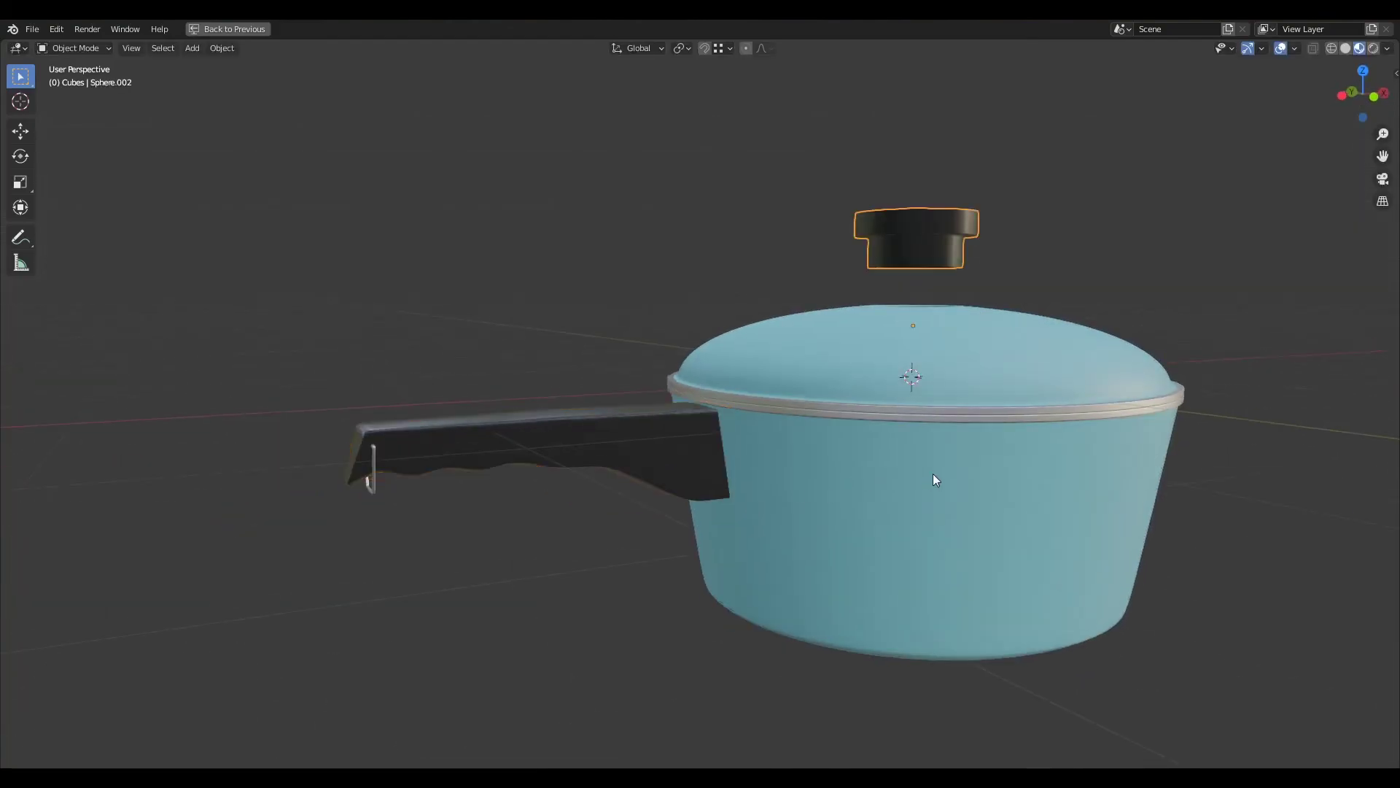
{"action": "key", "text": "ctrl+z"}
{"action": "middle_click_drag", "start_coordinate": [930, 445], "coordinate": [1086, 350]}
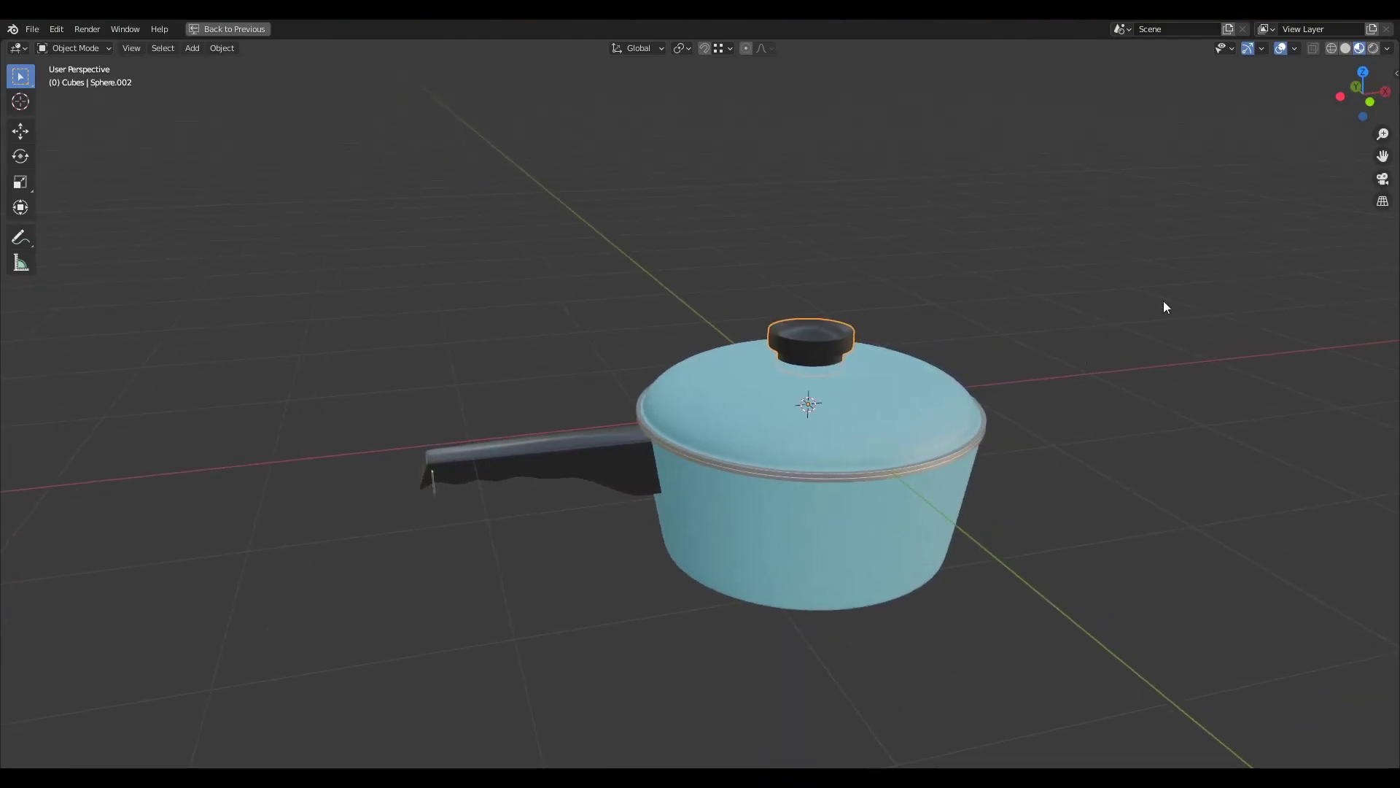